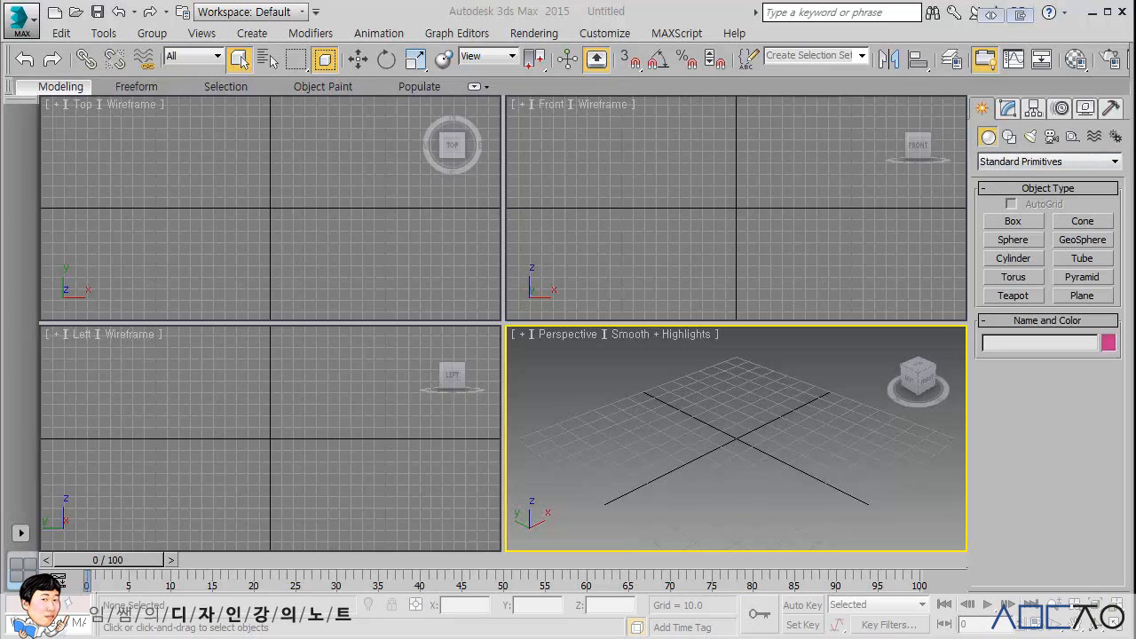
Step: Create a cylinder near the origin in the Top view, about 31 in radius and about 56 high
{"action": "left_click", "coordinate": [1014, 258]}
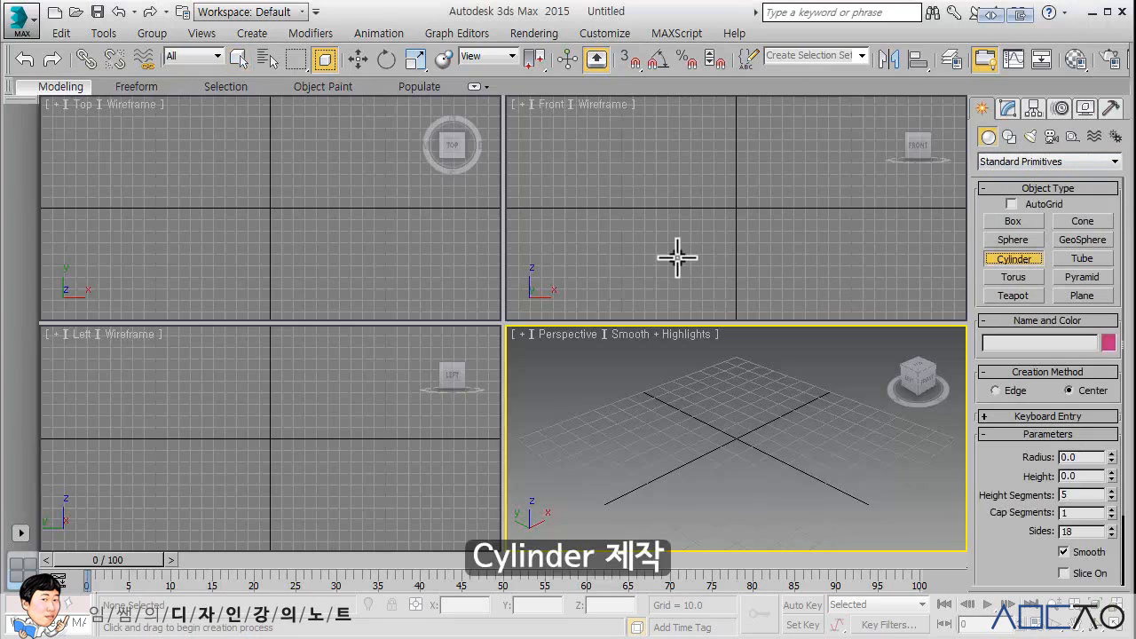
{"action": "left_click_drag", "start_coordinate": [285, 212], "coordinate": [299, 178]}
{"action": "left_click", "coordinate": [300, 112]}
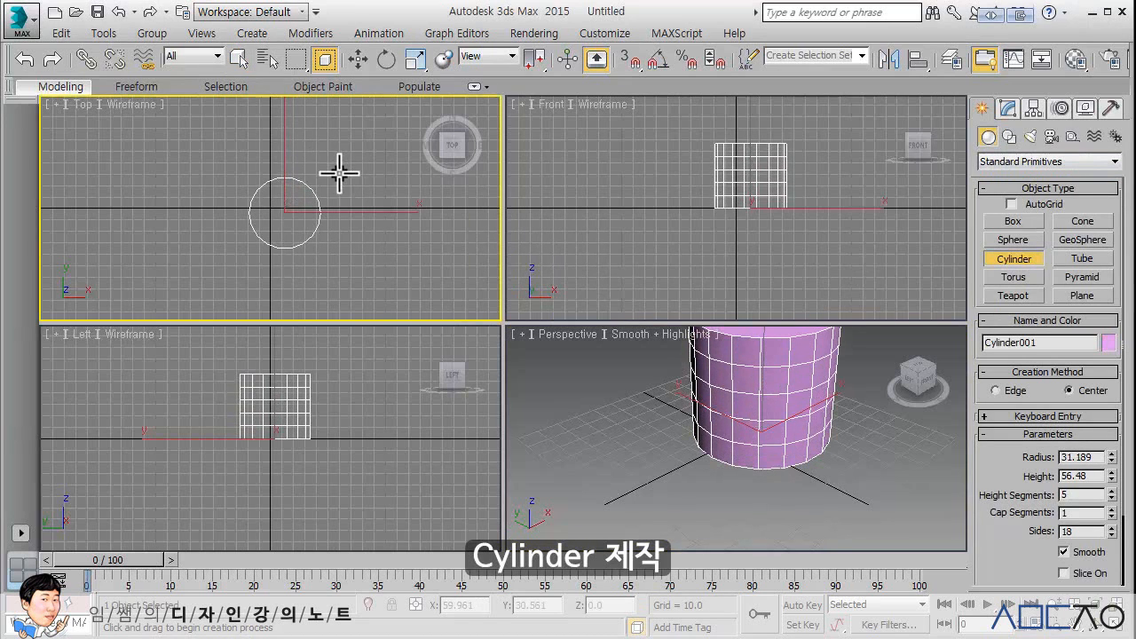
Step: Move the cylinder to the origin by setting its X and Y position to 0
{"action": "left_click", "coordinate": [358, 58]}
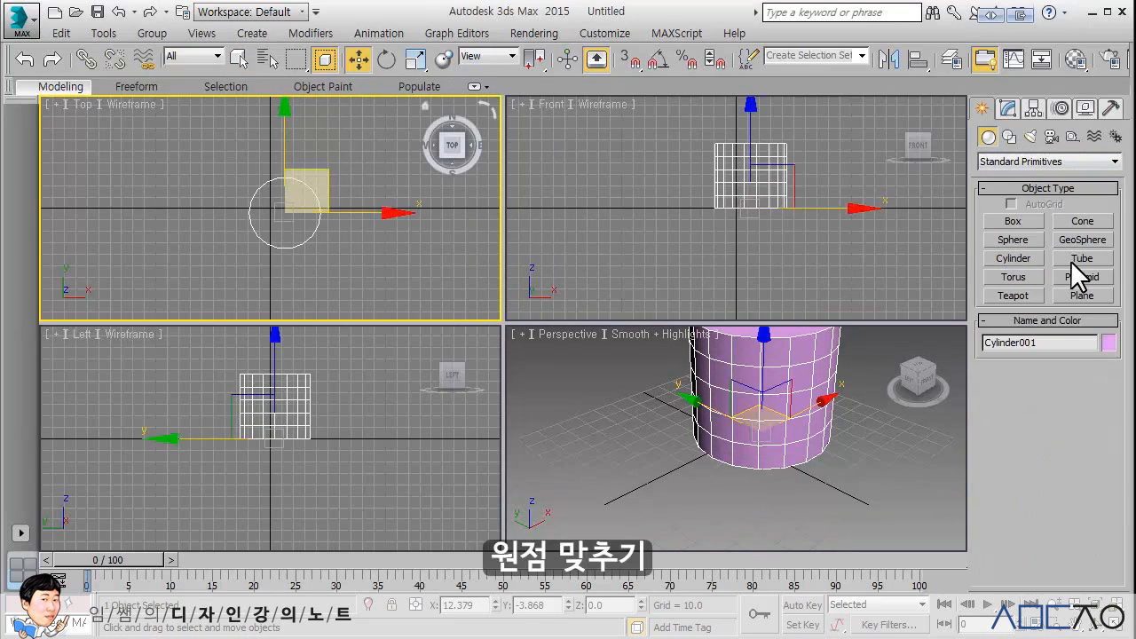
{"action": "left_click", "coordinate": [465, 606]}
{"action": "type", "text": "0"}
{"action": "key", "text": "Tab"}
{"action": "type", "text": "0"}
{"action": "key", "text": "Tab"}
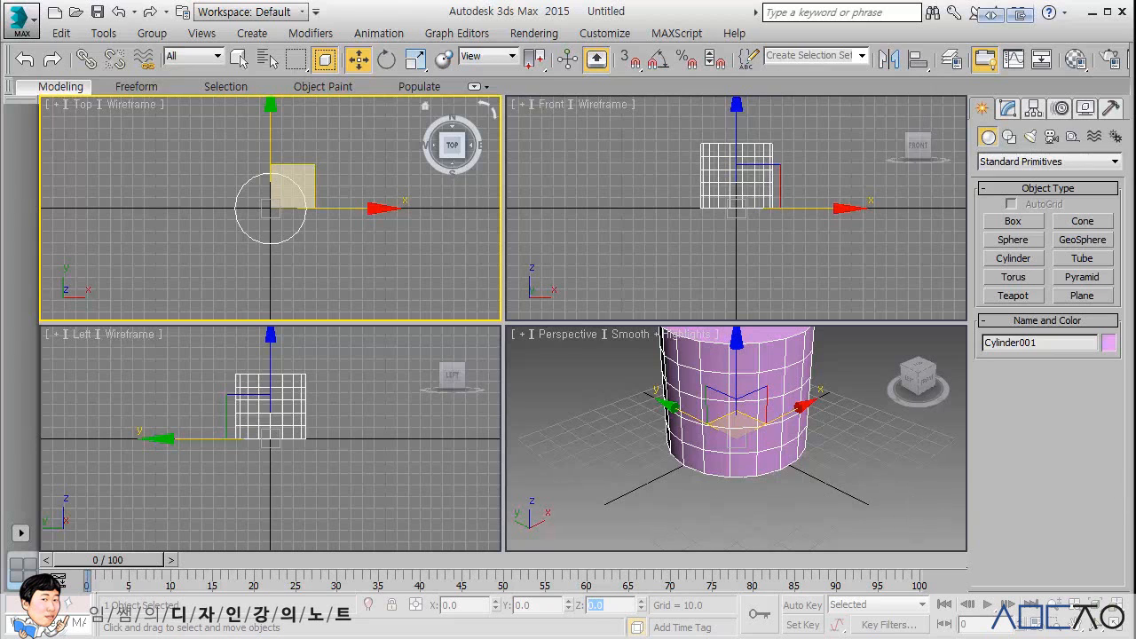
Step: Fit the cylinder in all viewports and turn on Edged Faces in the Perspective view
{"action": "right_click", "coordinate": [834, 452]}
{"action": "key", "text": "ctrl+shift+z"}
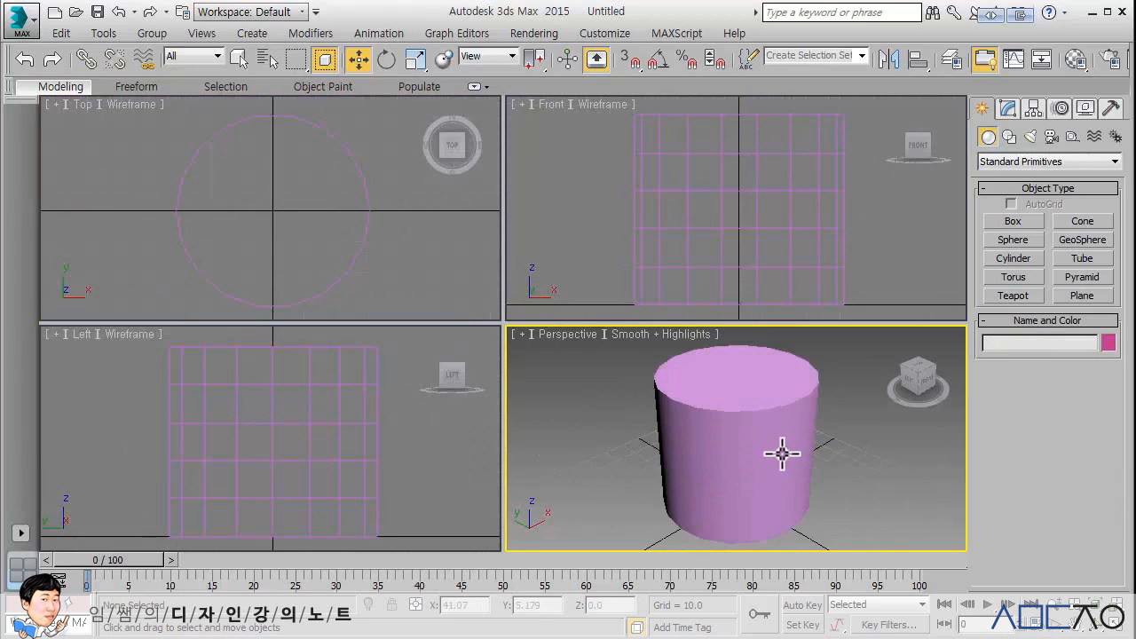
{"action": "key", "text": "F4"}
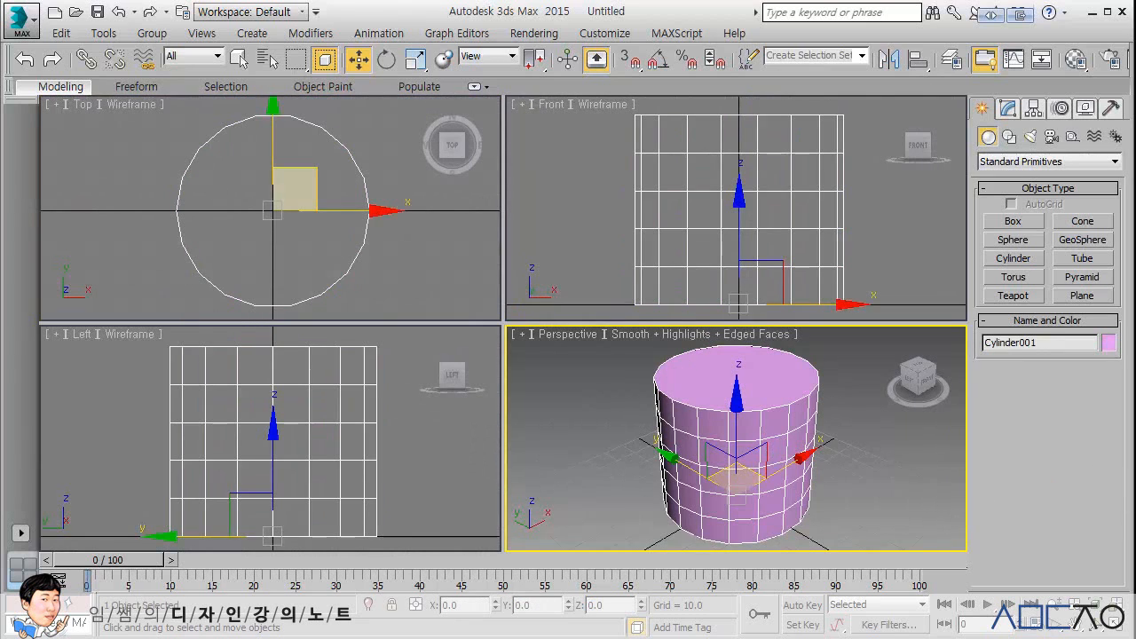
Step: Open the cylinder's creation parameters for modification and adjust the radius to about 29.6 and the height to about 57
{"action": "left_click", "coordinate": [1006, 108]}
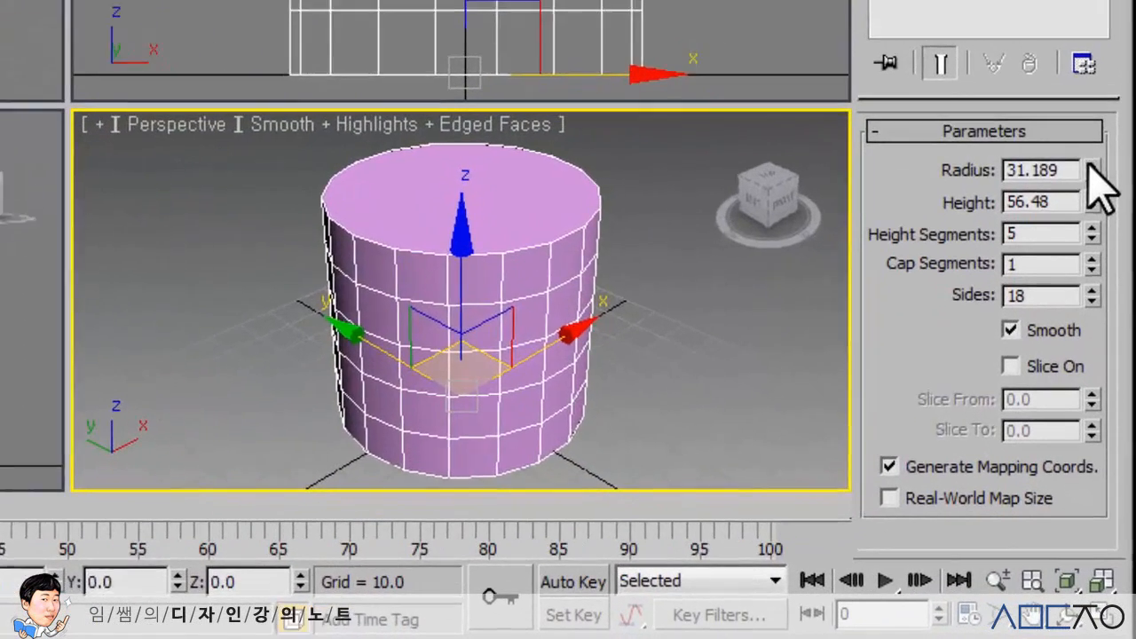
{"action": "left_click_drag", "start_coordinate": [1106, 362], "coordinate": [1104, 361]}
{"action": "left_click_drag", "start_coordinate": [1081, 156], "coordinate": [1077, 185]}
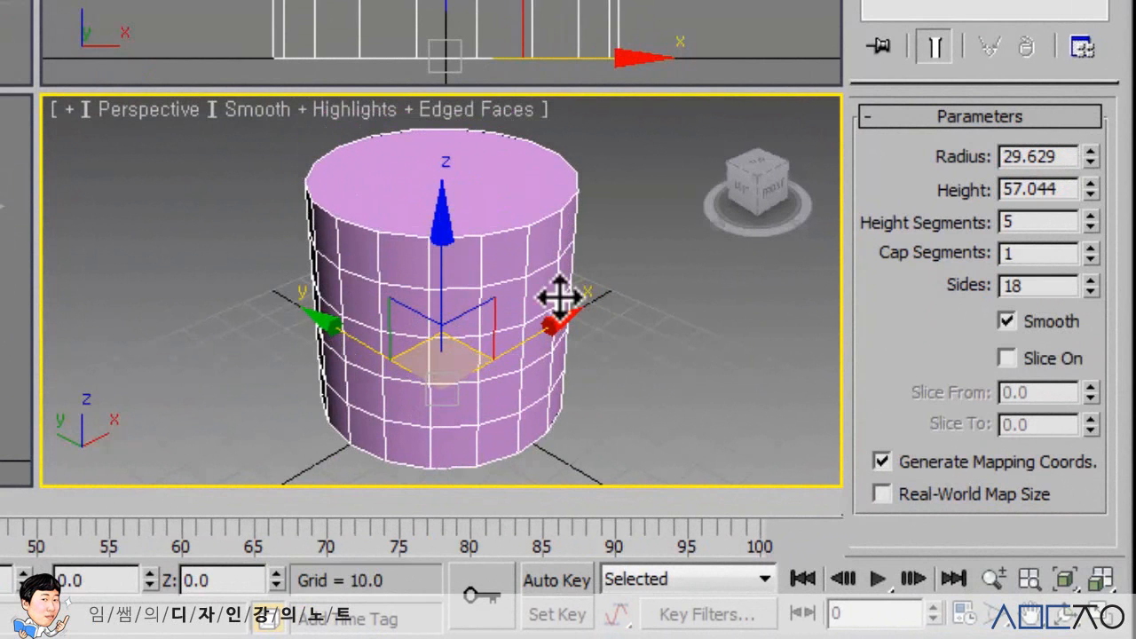
Step: Set the cylinder's number of sides to 10
{"action": "mouse_move", "coordinate": [557, 299]}
{"action": "middle_mouse_down"}
{"action": "mouse_move", "coordinate": [532, 296]}
{"action": "mouse_move", "coordinate": [558, 297]}
{"action": "middle_mouse_up"}
{"action": "scroll", "coordinate": [551, 302], "scroll_direction": "down", "scroll_amount": 2}
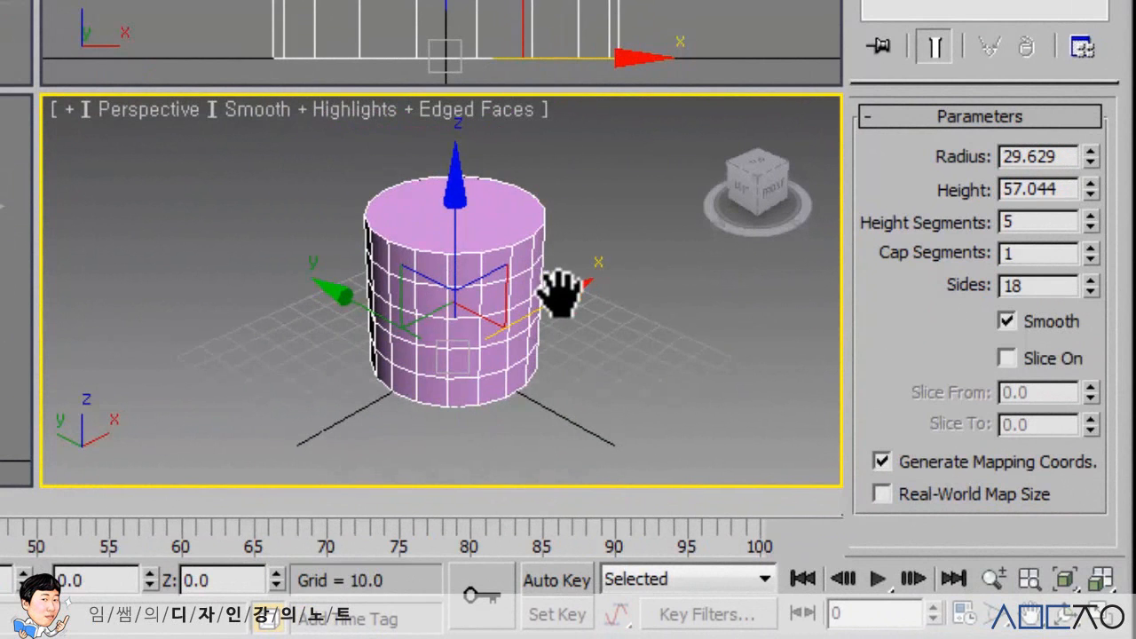
{"action": "left_click_drag", "start_coordinate": [1041, 285], "coordinate": [901, 288]}
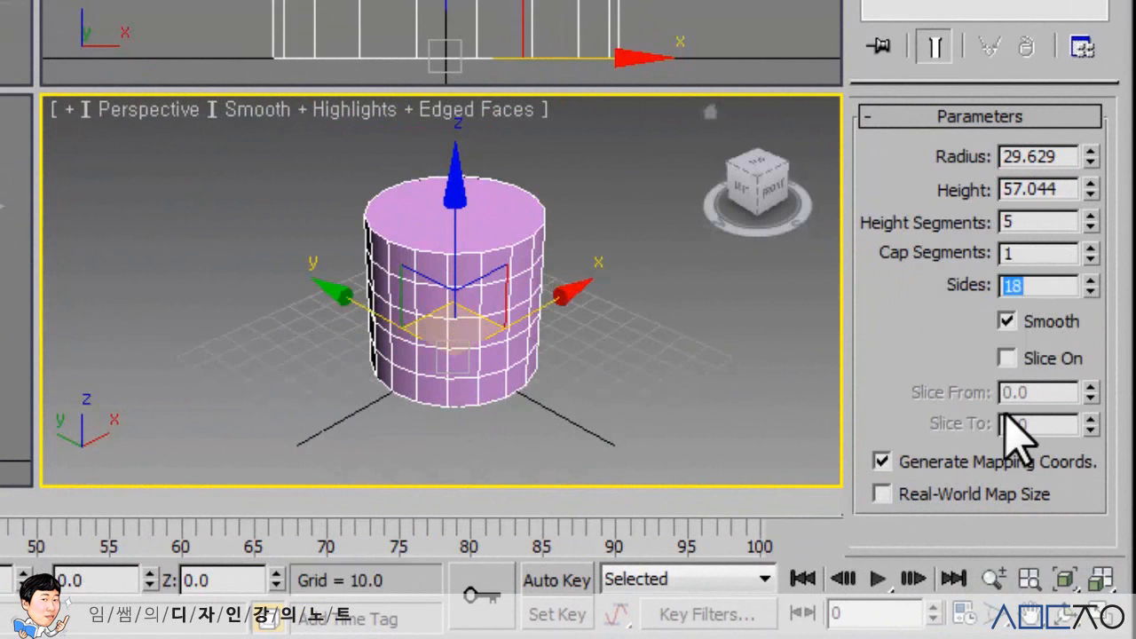
{"action": "type", "text": "10"}
{"action": "key", "text": "Return"}
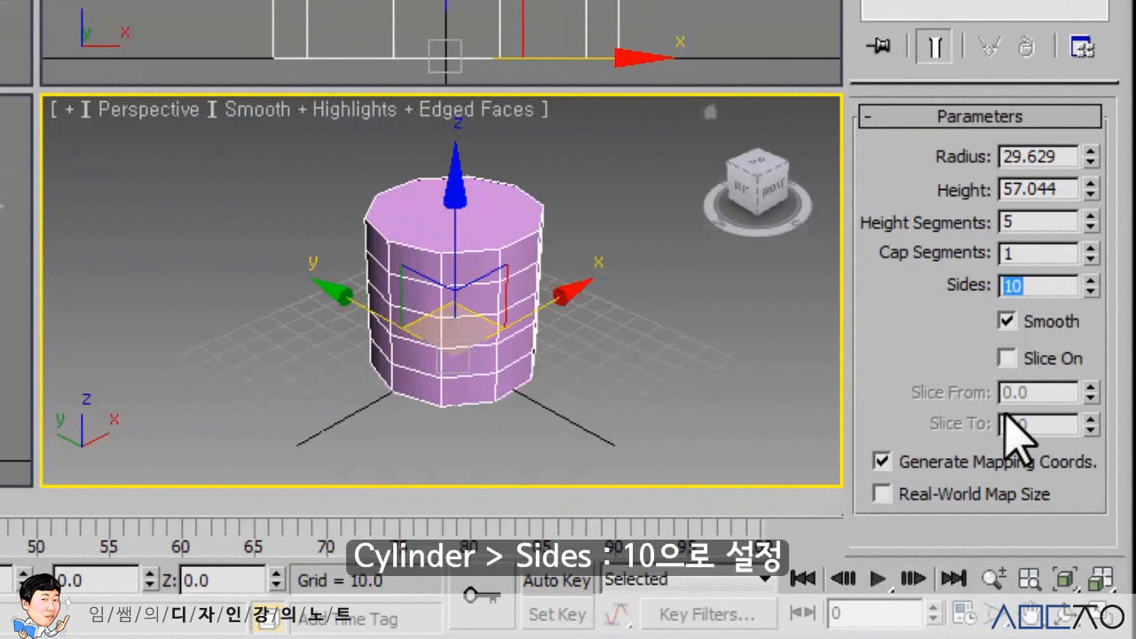
{"action": "left_click", "coordinate": [713, 444]}
{"action": "left_click", "coordinate": [464, 325]}
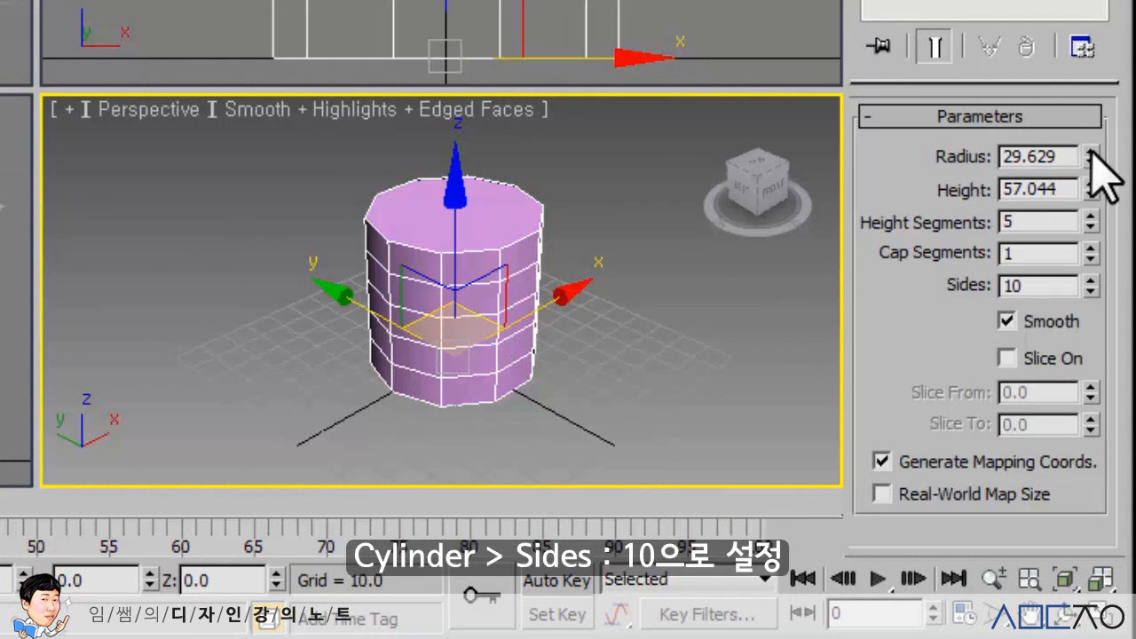
Step: Enlarge the ten-sided cylinder to a radius of about 34.3 and a height of about 71
{"action": "left_click_drag", "start_coordinate": [1090, 162], "coordinate": [1087, 122]}
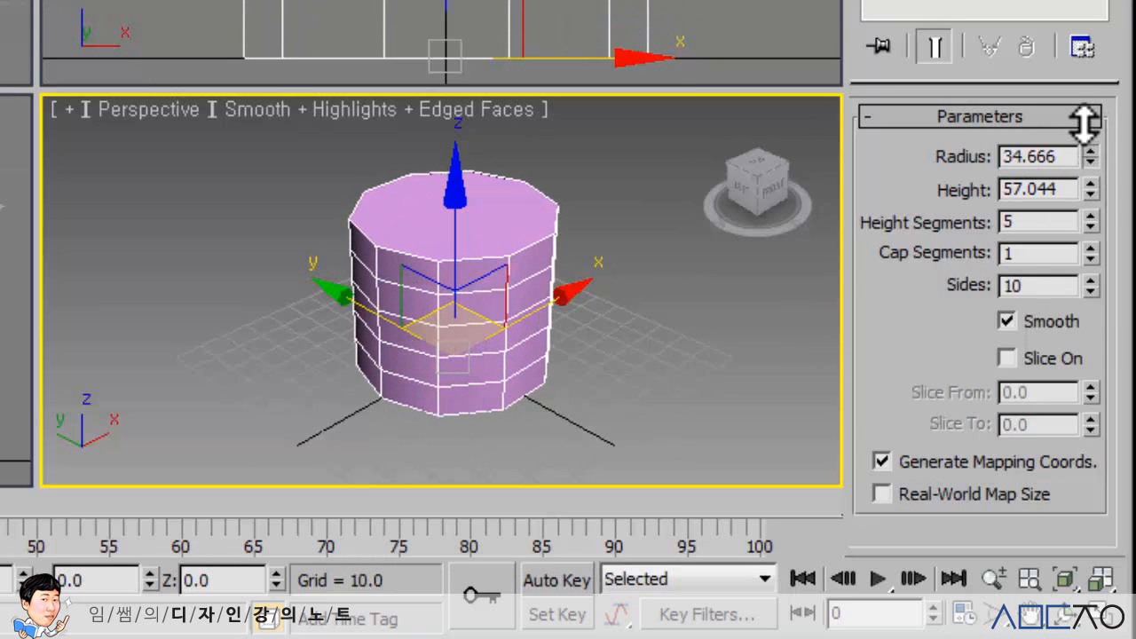
{"action": "left_click_drag", "start_coordinate": [1088, 189], "coordinate": [1071, 142]}
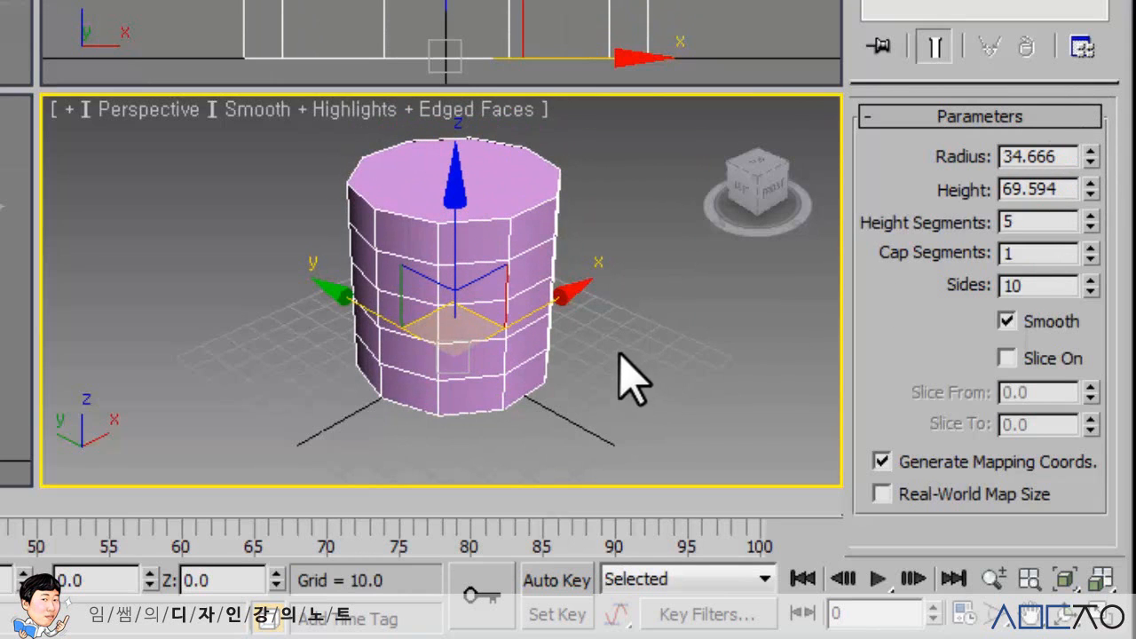
{"action": "middle_click_drag", "start_coordinate": [621, 357], "coordinate": [601, 366]}
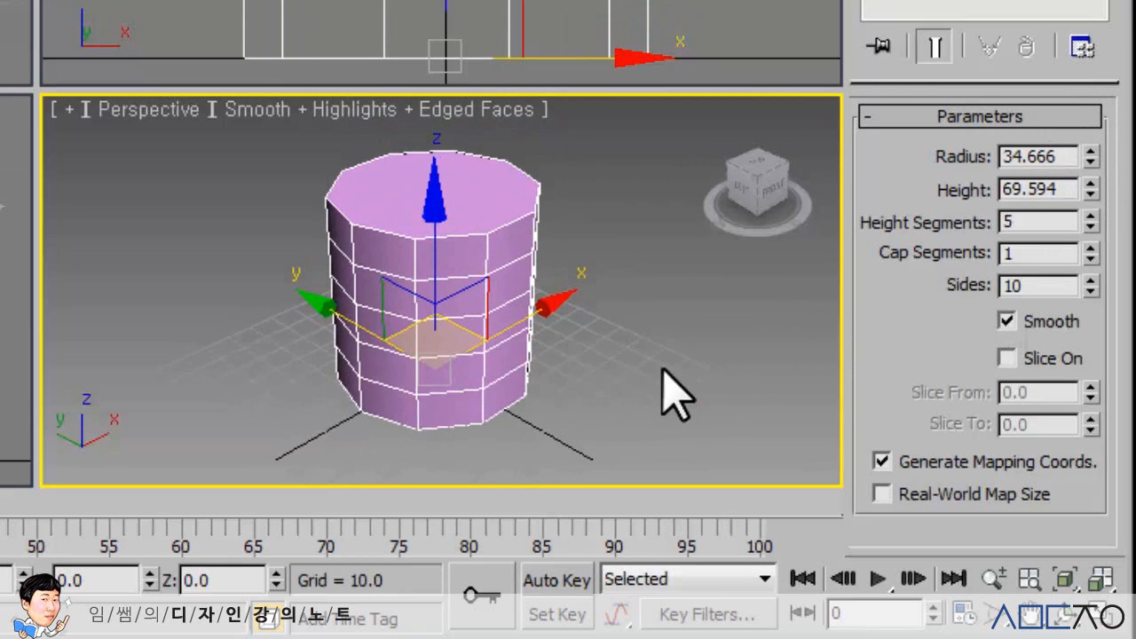
{"action": "key", "text": "z"}
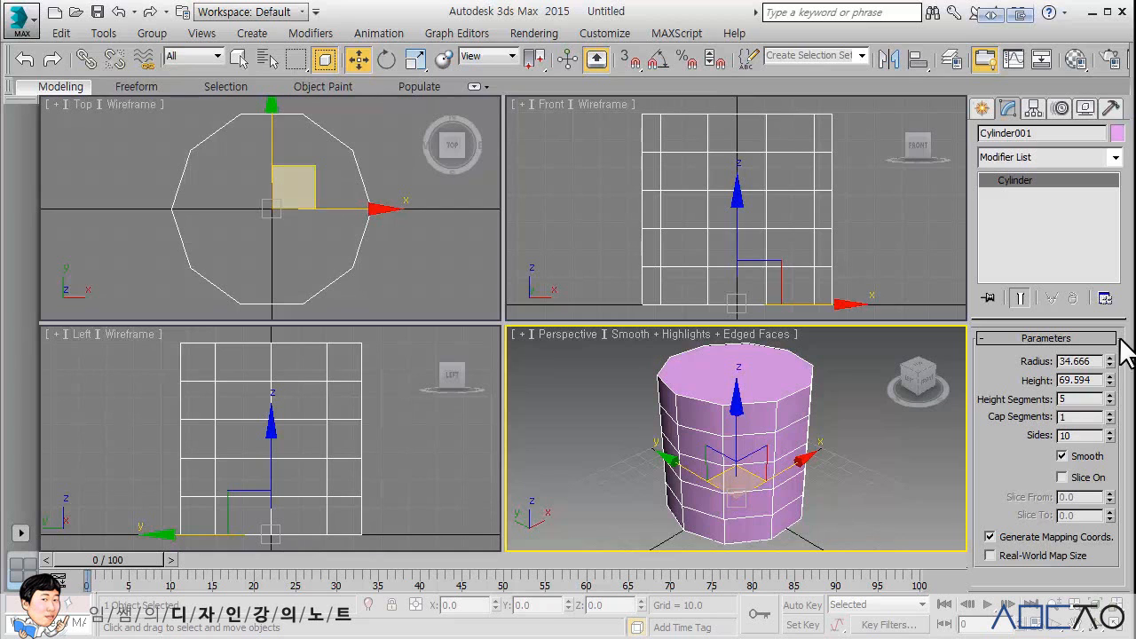
{"action": "left_click_drag", "start_coordinate": [1109, 358], "coordinate": [1109, 375]}
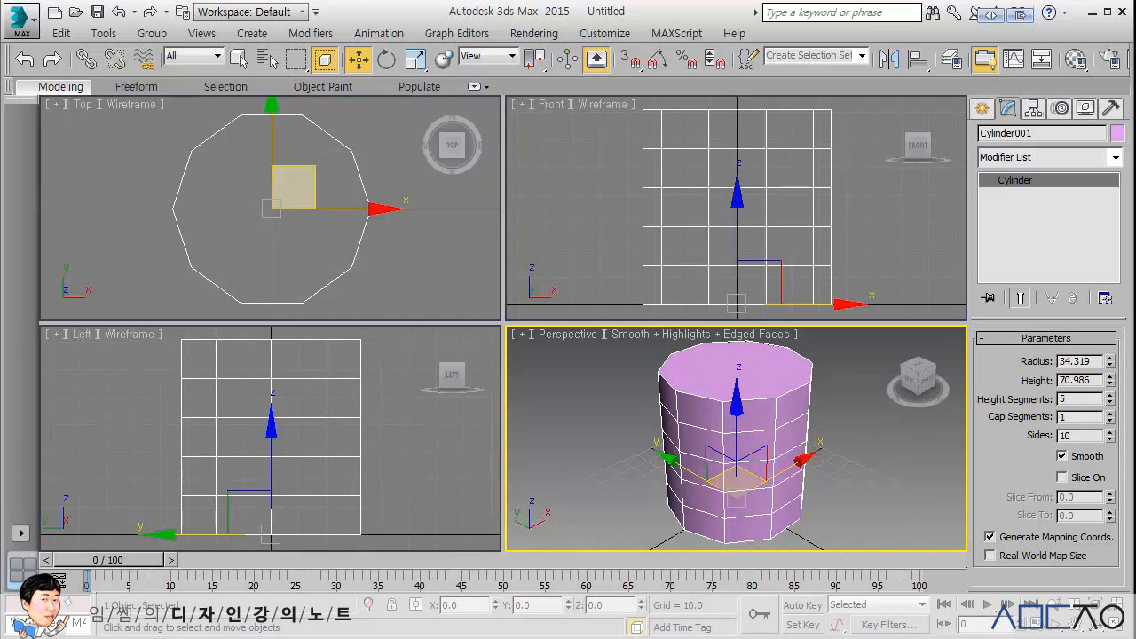
Step: Convert the cylinder to an Editable Poly
{"action": "right_click", "coordinate": [764, 438]}
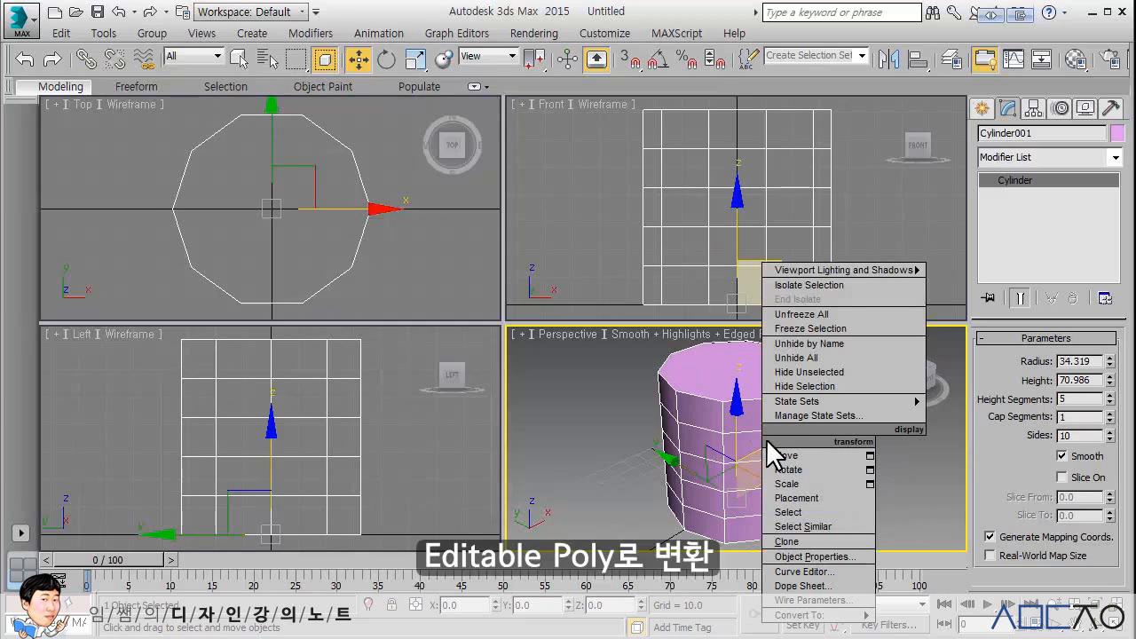
{"action": "mouse_move", "coordinate": [808, 615]}
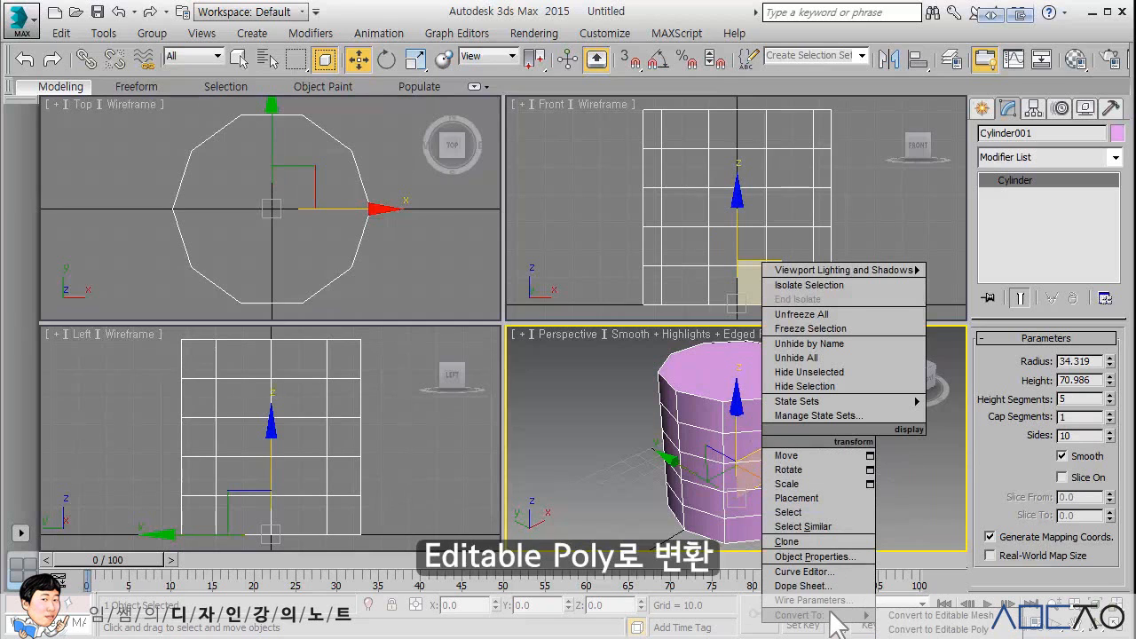
{"action": "left_click", "coordinate": [937, 629]}
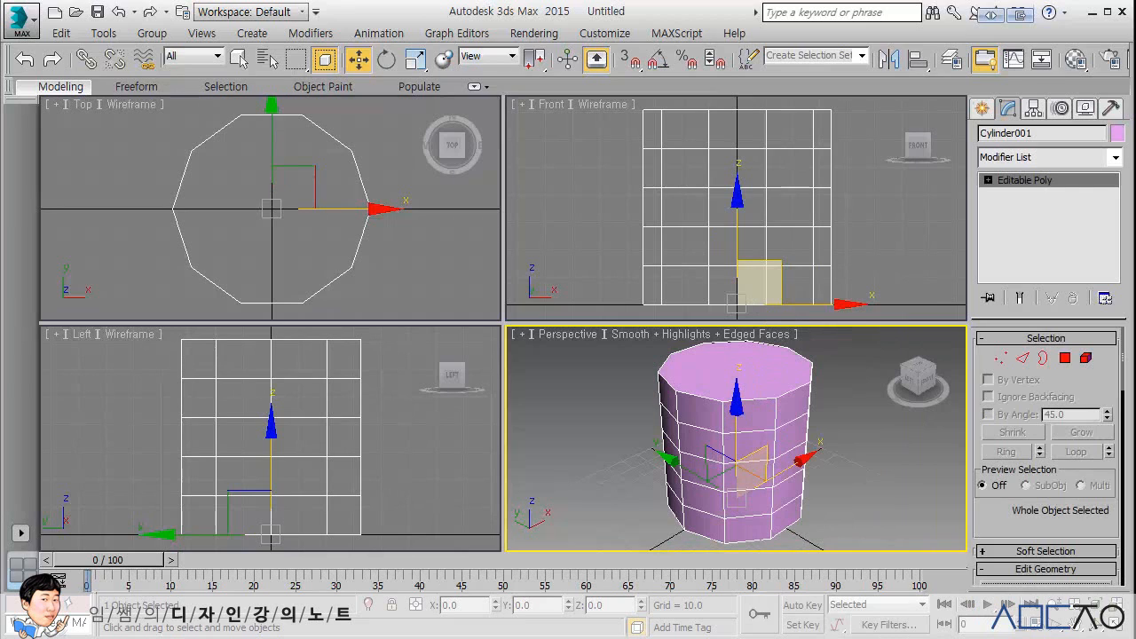
Step: At Polygon level, select the middle polygon in the second row from the top on the cylinder's front side
{"action": "left_click", "coordinate": [987, 179]}
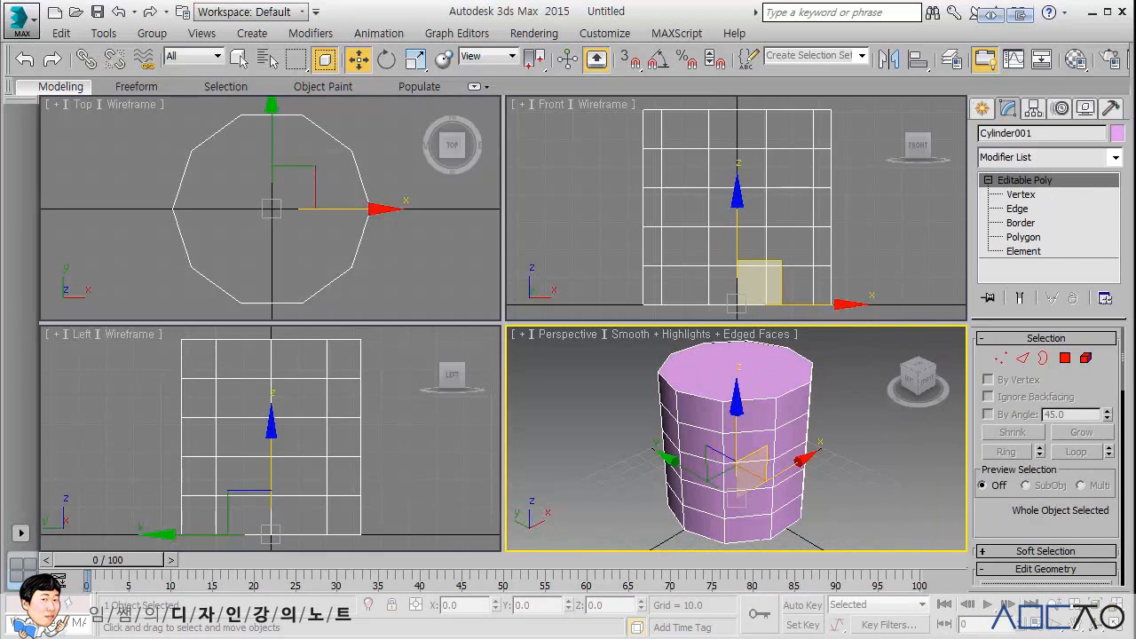
{"action": "left_click", "coordinate": [1036, 237]}
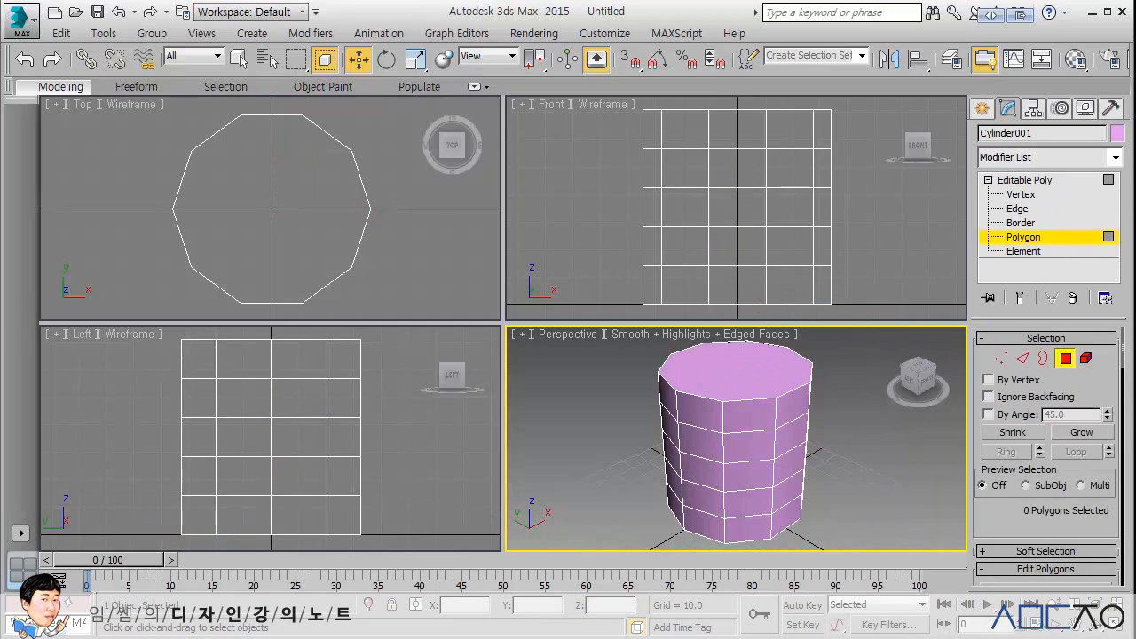
{"action": "left_click", "coordinate": [741, 170]}
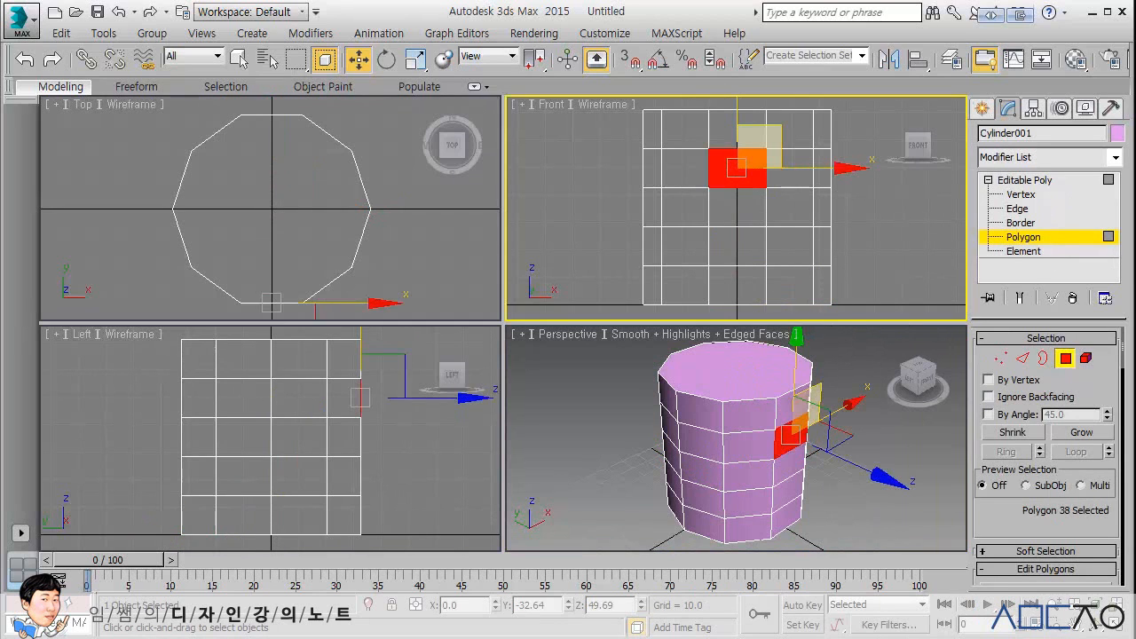
{"action": "left_click", "coordinate": [888, 236]}
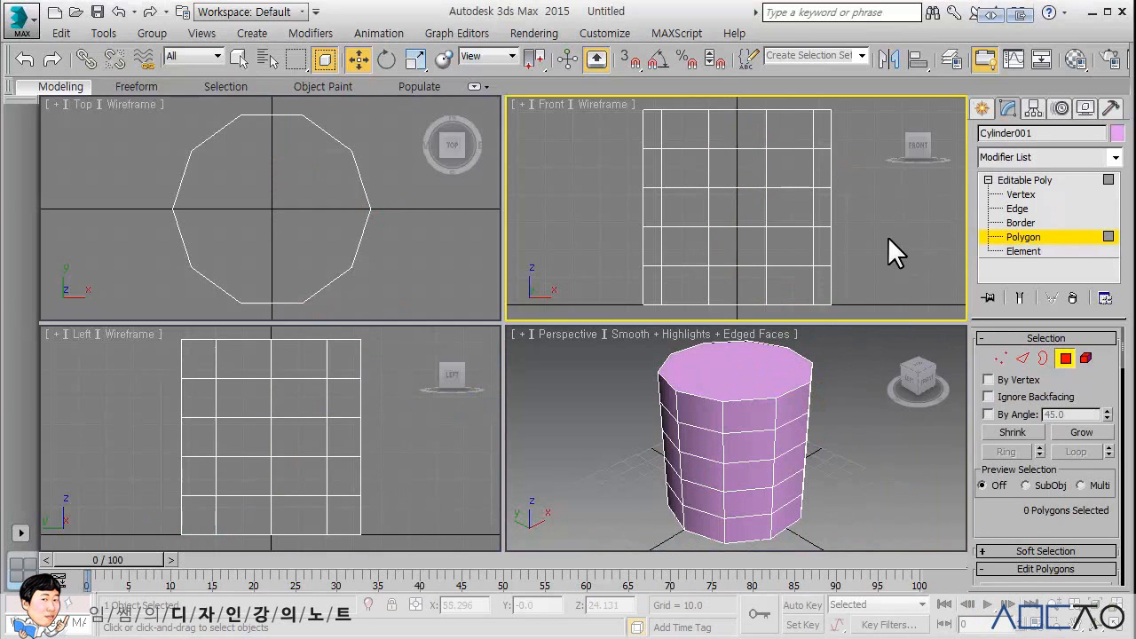
{"action": "left_click", "coordinate": [752, 439]}
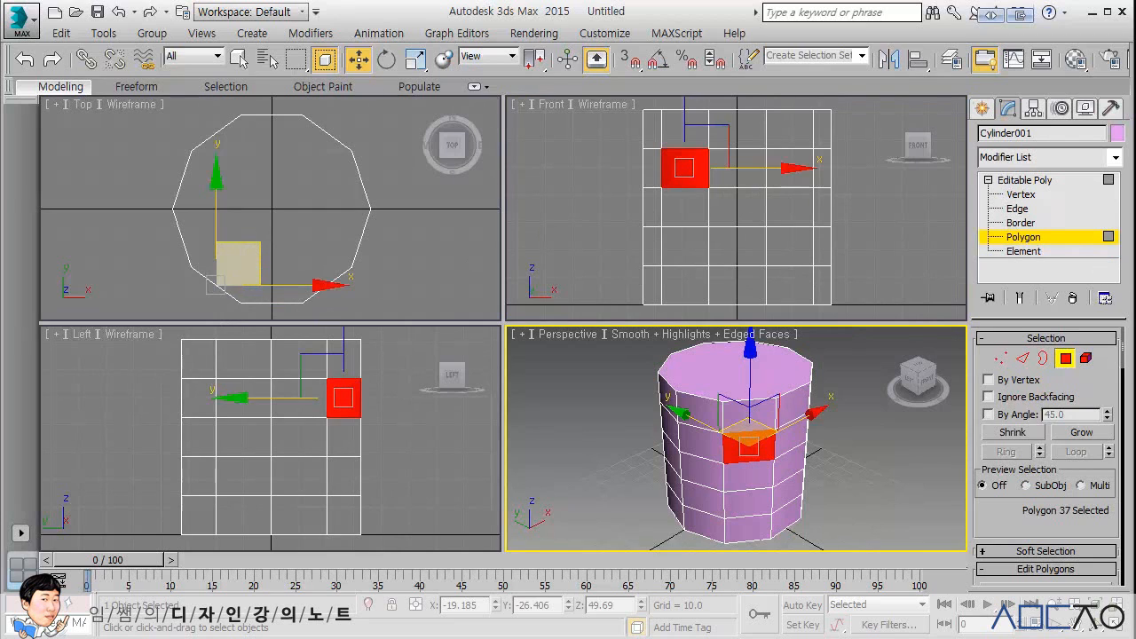
{"action": "left_click", "coordinate": [734, 169]}
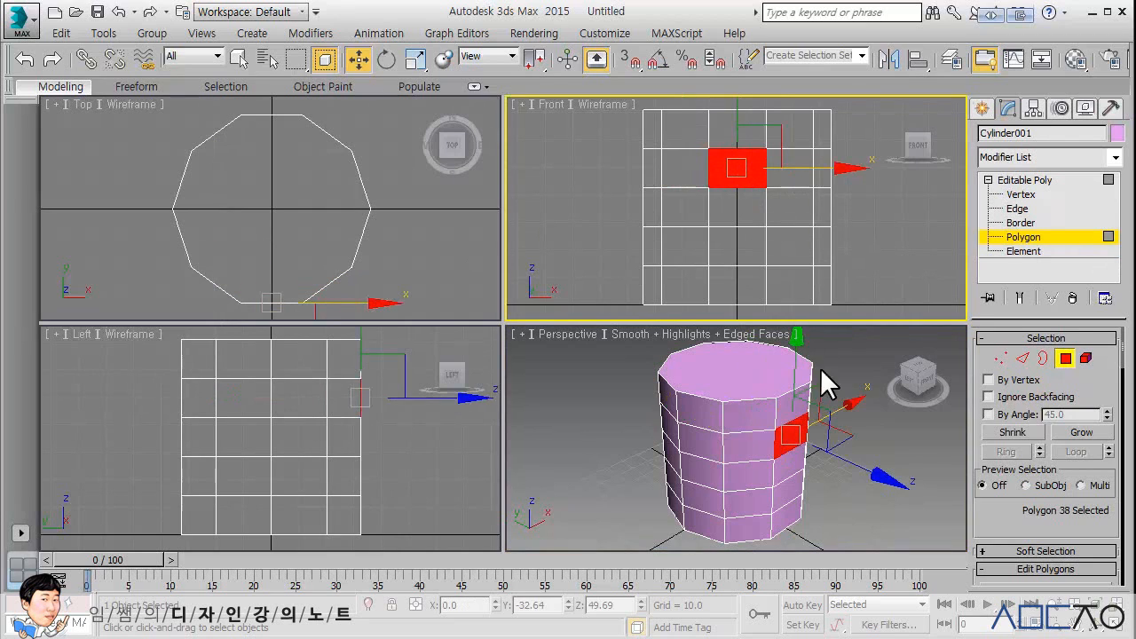
Step: Extrude the selected front polygon outward four times in succession by 19.578 each to form a straight four-segment arm
{"action": "middle_click_drag", "start_coordinate": [418, 435], "coordinate": [360, 440]}
{"action": "scroll", "coordinate": [396, 428], "scroll_direction": "down", "scroll_amount": 2}
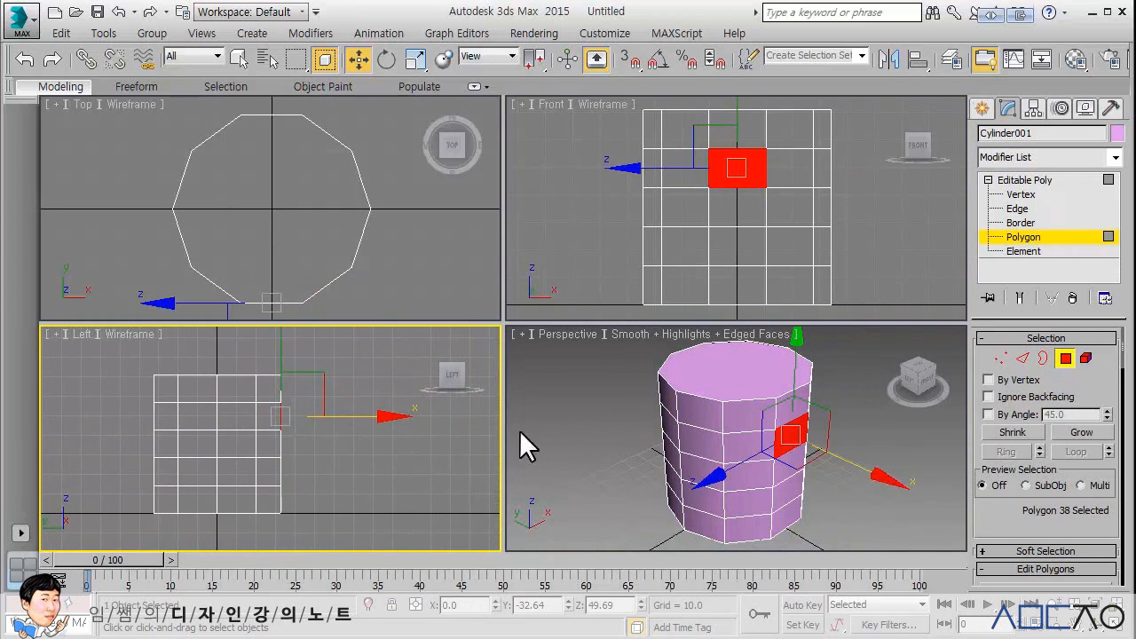
{"action": "scroll", "coordinate": [1012, 515], "scroll_direction": "down", "scroll_amount": 5}
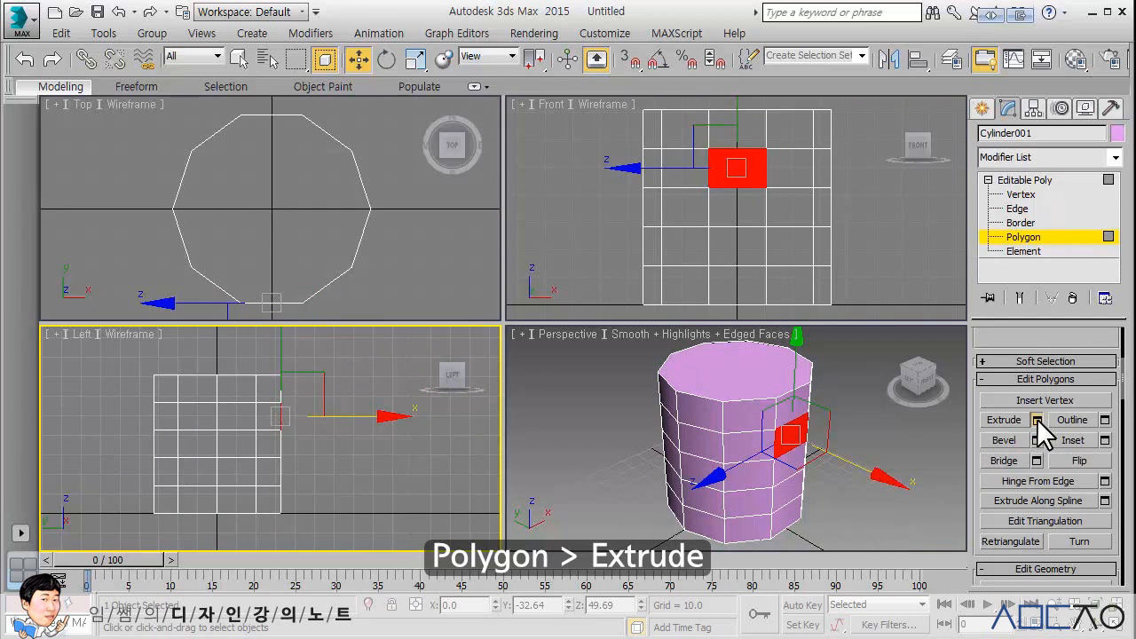
{"action": "left_click", "coordinate": [1037, 419]}
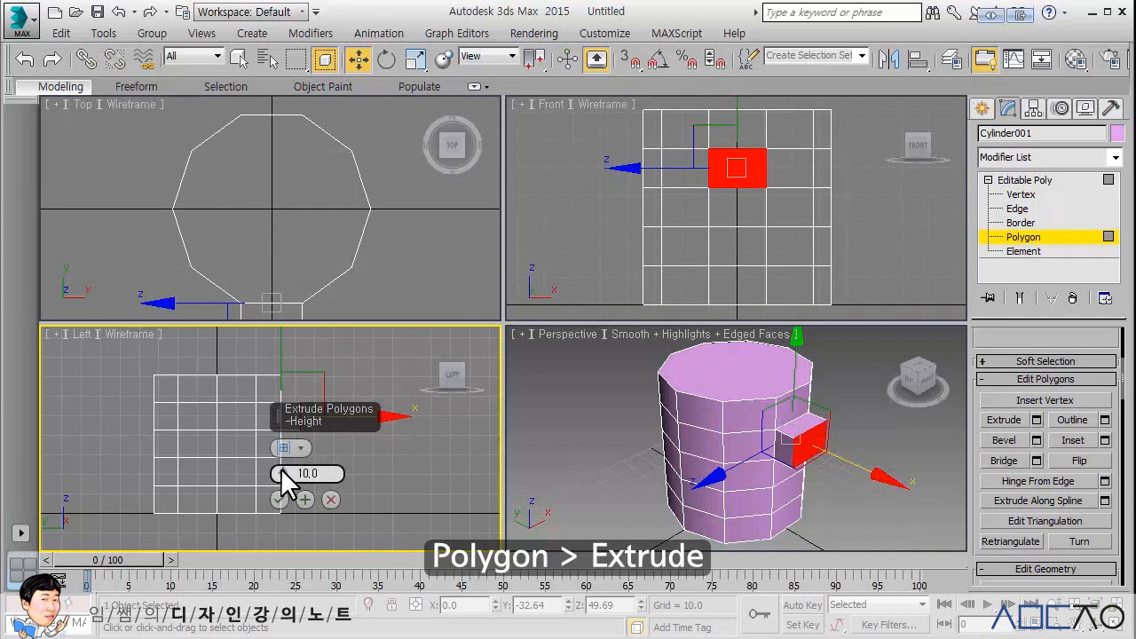
{"action": "left_click_drag", "start_coordinate": [280, 468], "coordinate": [278, 440]}
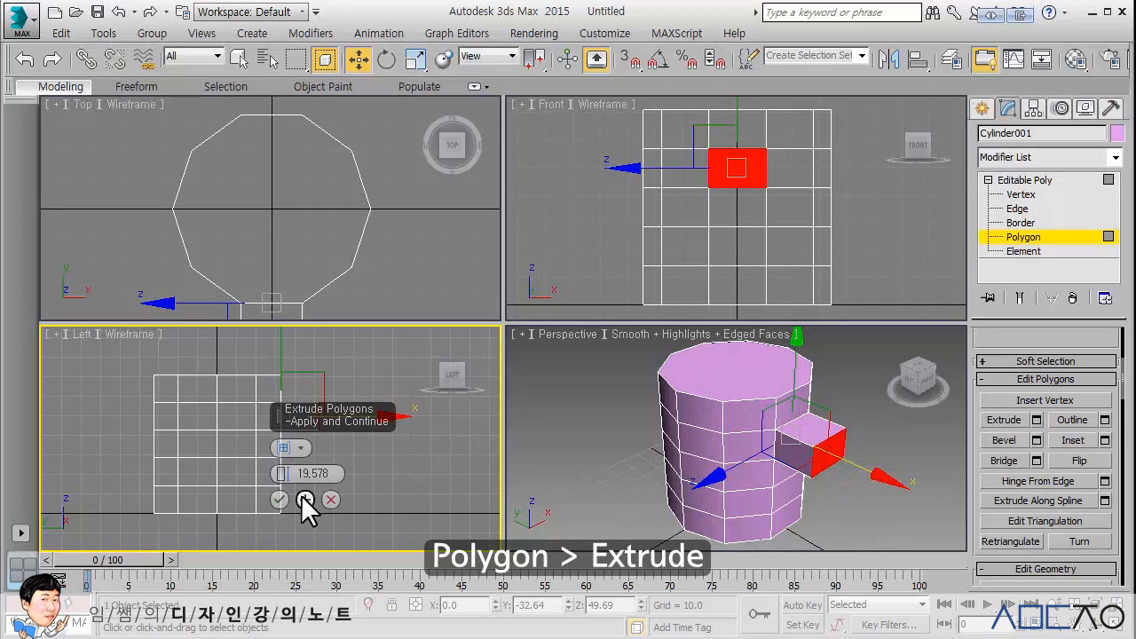
{"action": "left_click", "coordinate": [304, 499]}
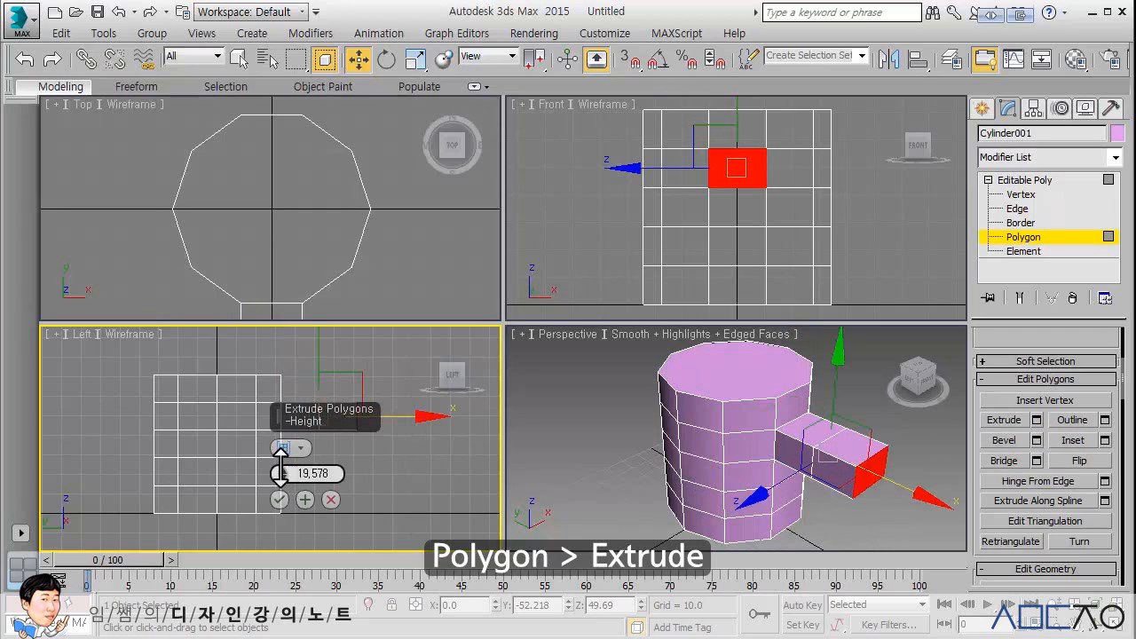
{"action": "left_click", "coordinate": [304, 498]}
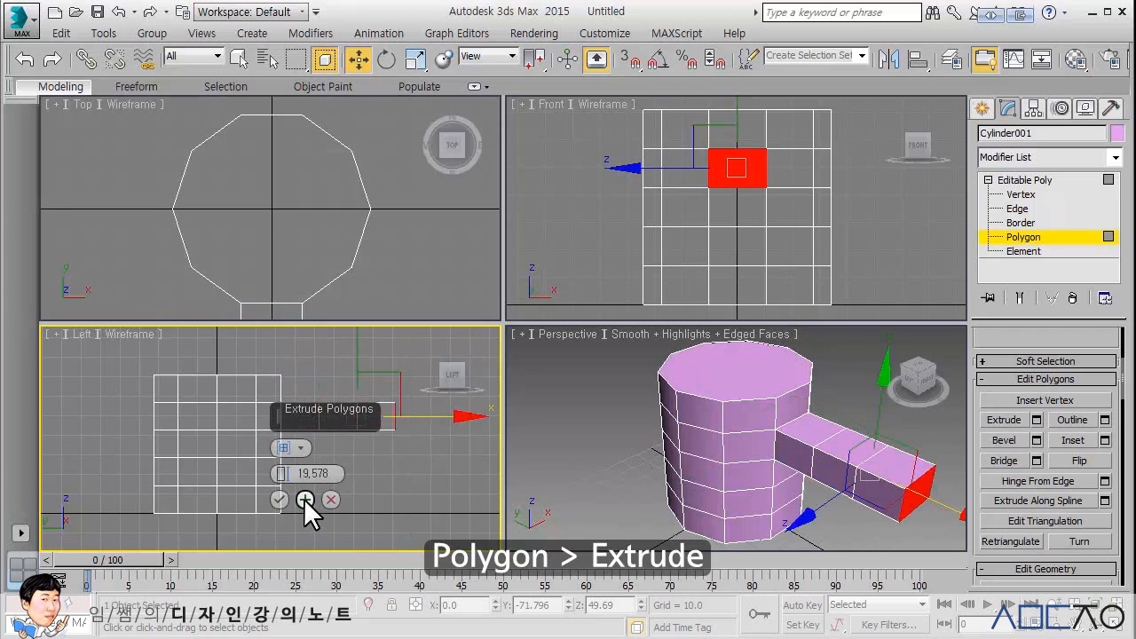
{"action": "left_click", "coordinate": [304, 498]}
{"action": "left_click", "coordinate": [280, 499]}
{"action": "middle_click_drag", "start_coordinate": [372, 459], "coordinate": [319, 450]}
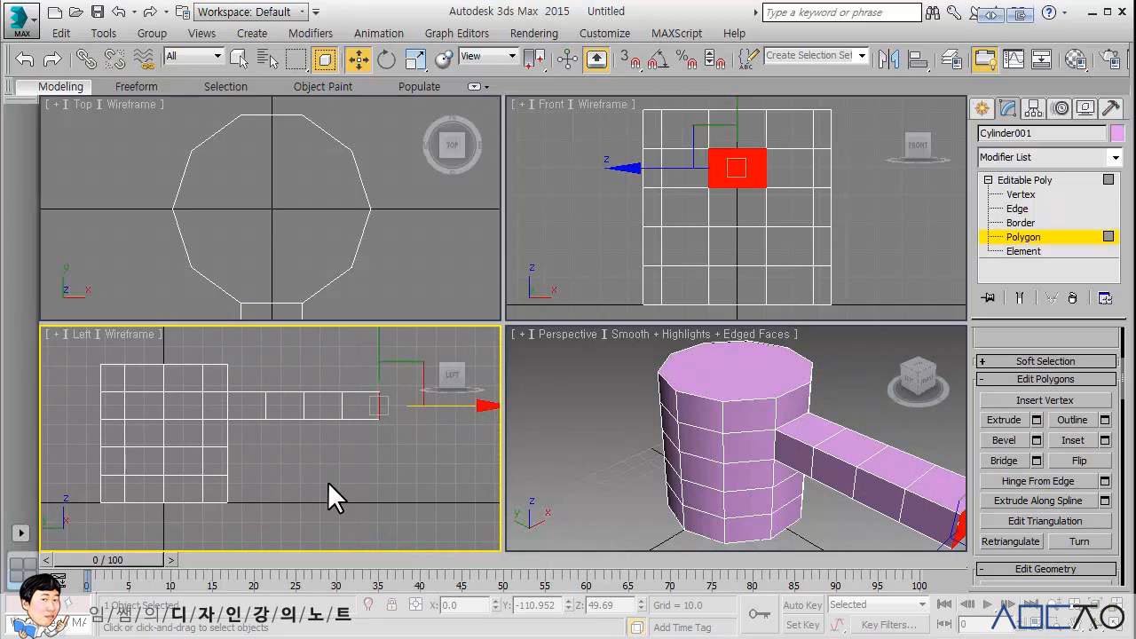
Step: Delete the polygon capping the free end of the extruded arm, leaving nothing selected
{"action": "key", "text": "ctrl+shift+z"}
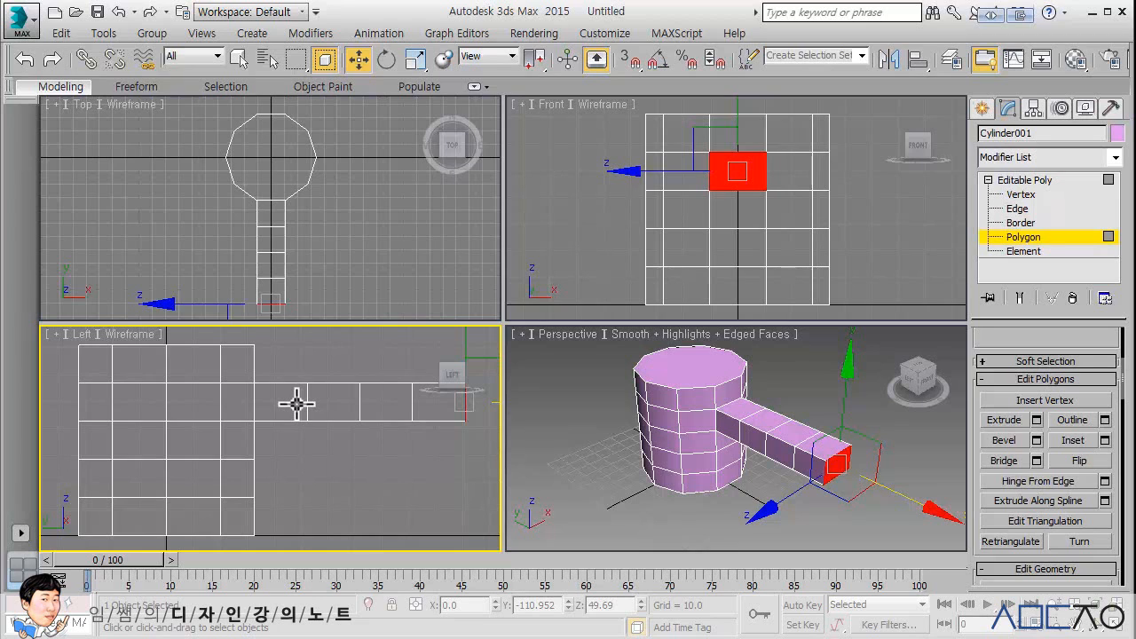
{"action": "key", "text": "ctrl+d"}
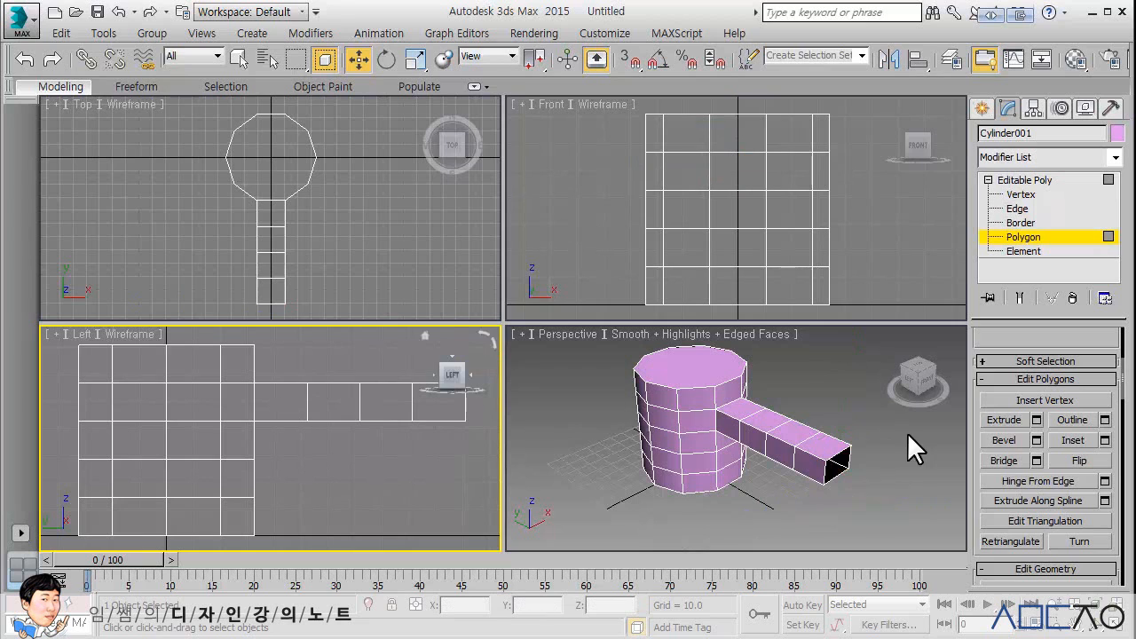
Step: At Border level, strip the extruded arm back to the cylinder wall by repeatedly selecting and deleting its open end border
{"action": "left_click", "coordinate": [838, 451]}
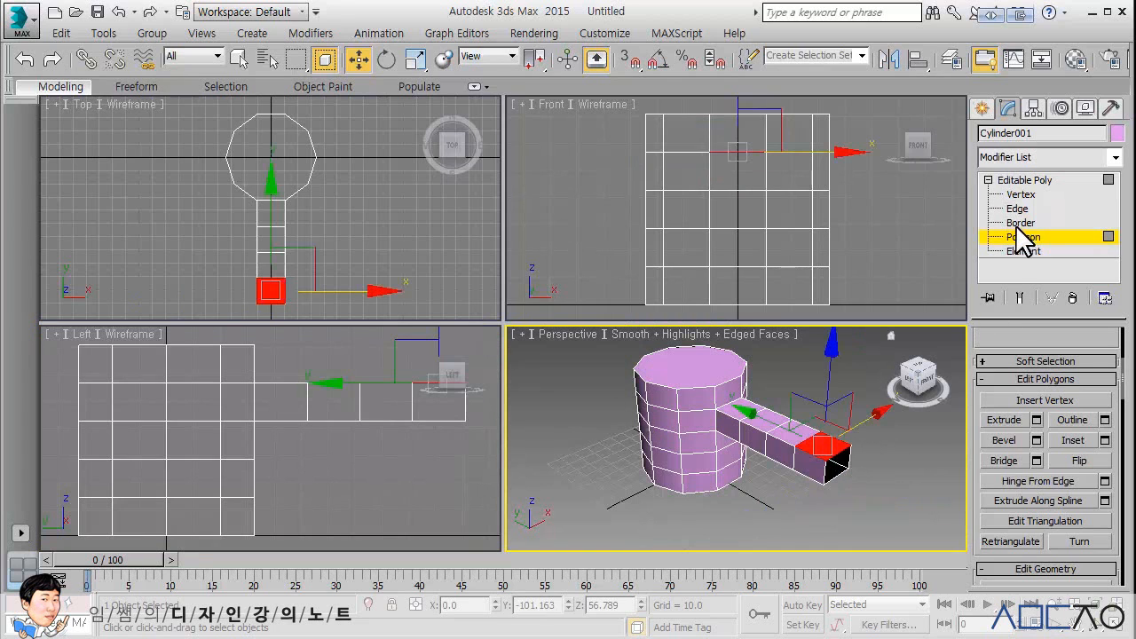
{"action": "left_click", "coordinate": [1021, 223]}
{"action": "left_click", "coordinate": [843, 451]}
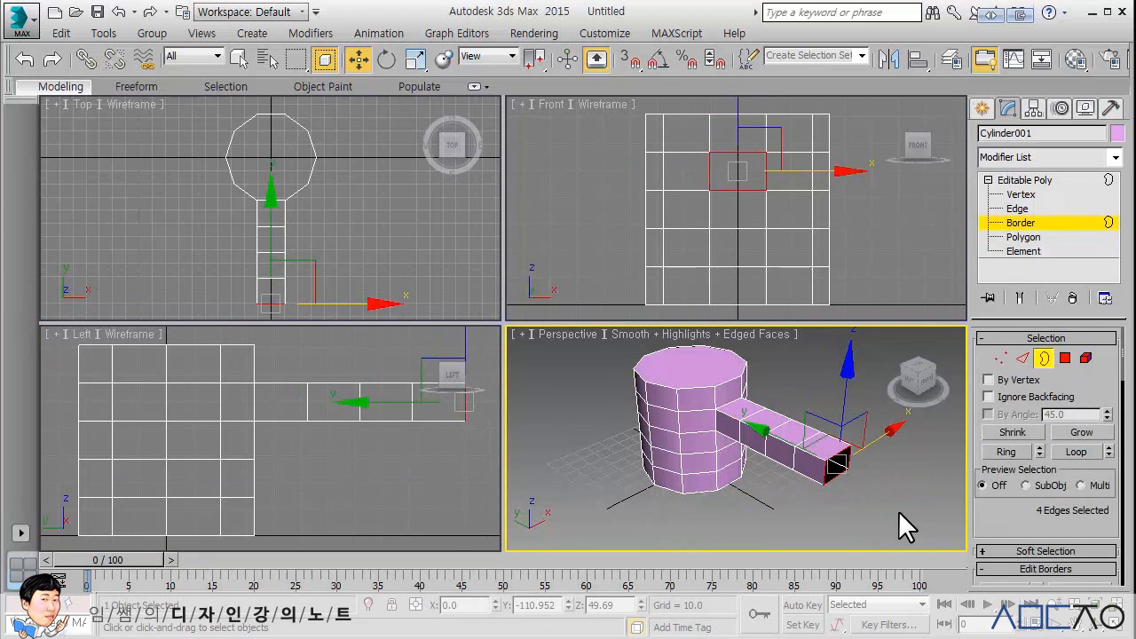
{"action": "key", "text": "ctrl+z"}
{"action": "key", "text": "ctrl+z"}
{"action": "key", "text": "ctrl+z"}
{"action": "key", "text": "ctrl+z"}
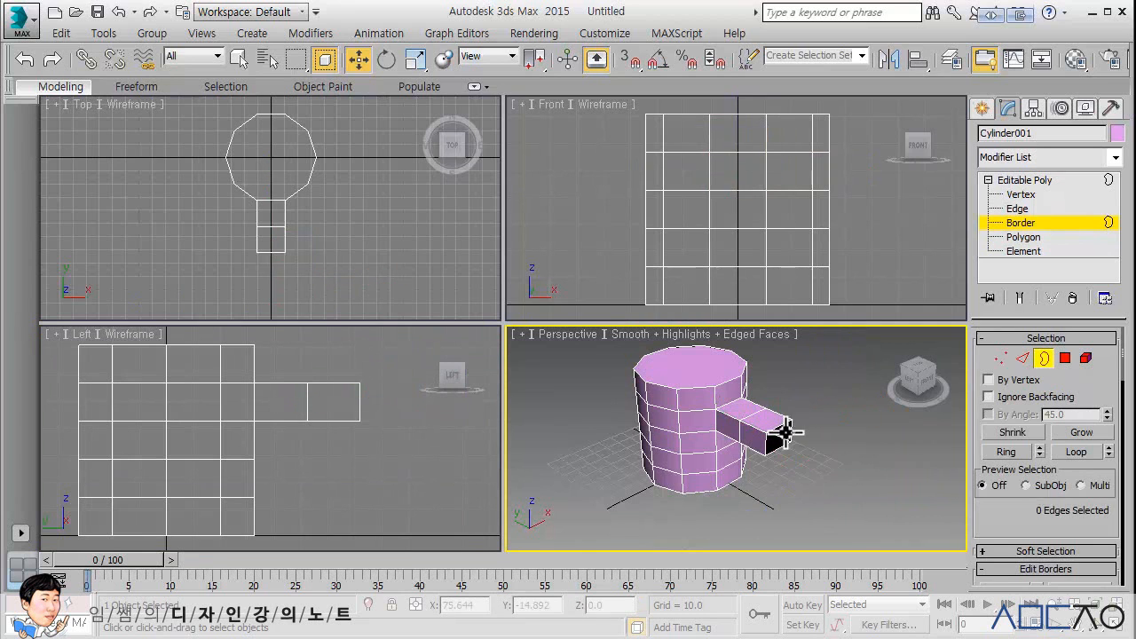
{"action": "key", "text": "ctrl+z"}
{"action": "key", "text": "ctrl+z"}
{"action": "key", "text": "ctrl+z"}
{"action": "key", "text": "ctrl+z"}
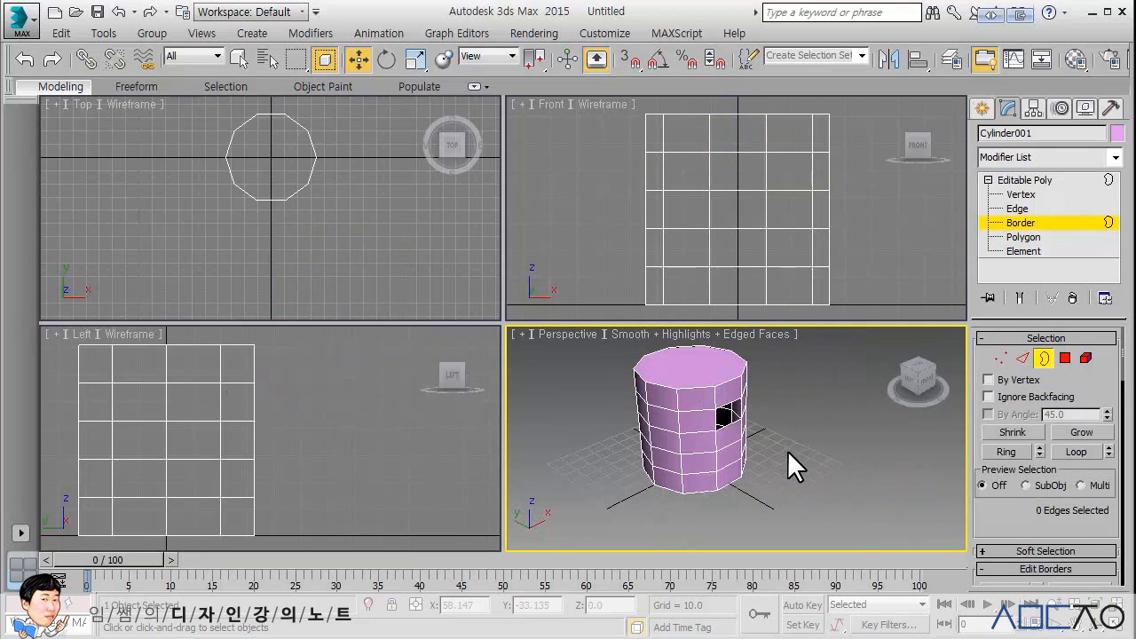
Step: Select the border of the hole in the cylinder's side, cap it, and leave sub-object level
{"action": "middle_click_drag", "start_coordinate": [788, 450], "coordinate": [774, 477]}
{"action": "key", "text": "z"}
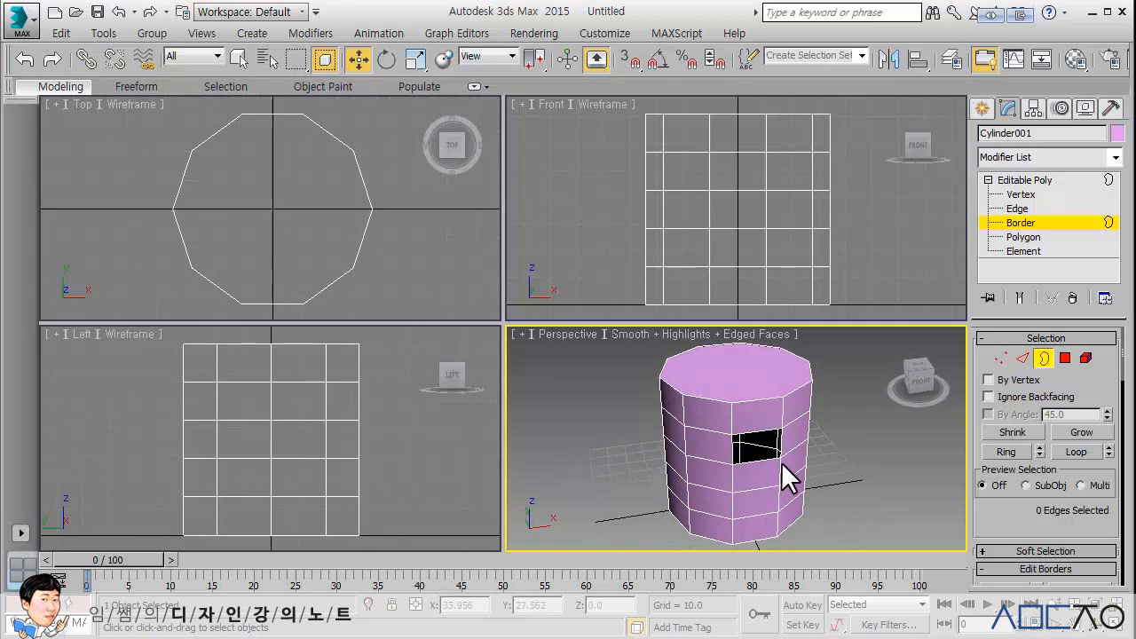
{"action": "left_click", "coordinate": [754, 445]}
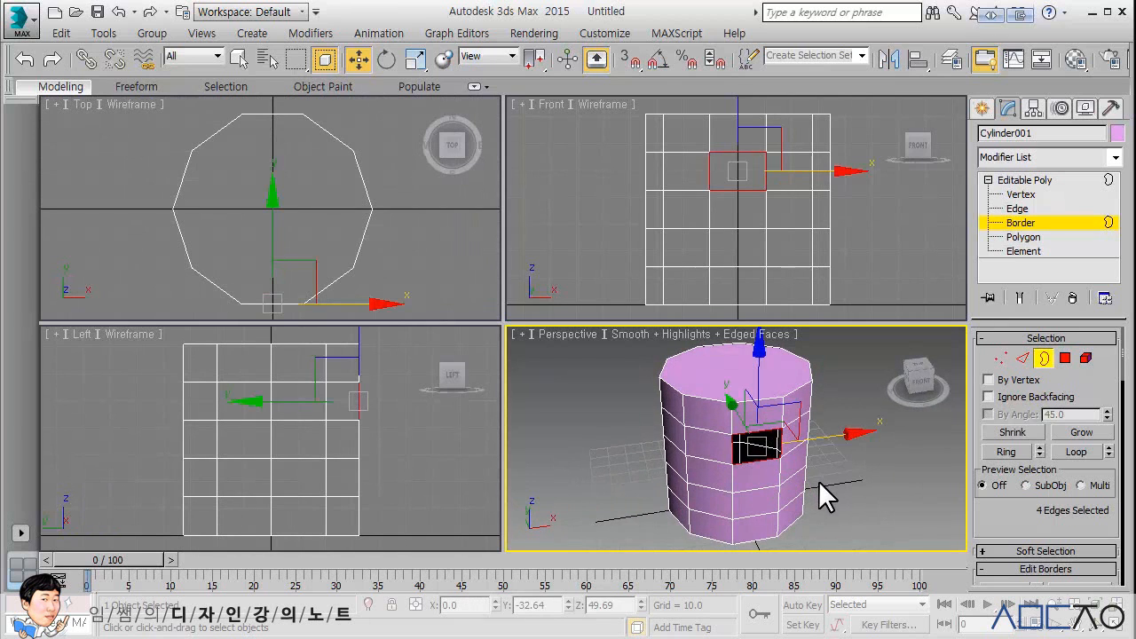
{"action": "middle_click_drag", "start_coordinate": [819, 480], "coordinate": [806, 457], "text": "alt"}
{"action": "scroll", "coordinate": [810, 459], "scroll_direction": "up", "scroll_amount": 2}
{"action": "scroll", "coordinate": [838, 457], "scroll_direction": "down", "scroll_amount": 3}
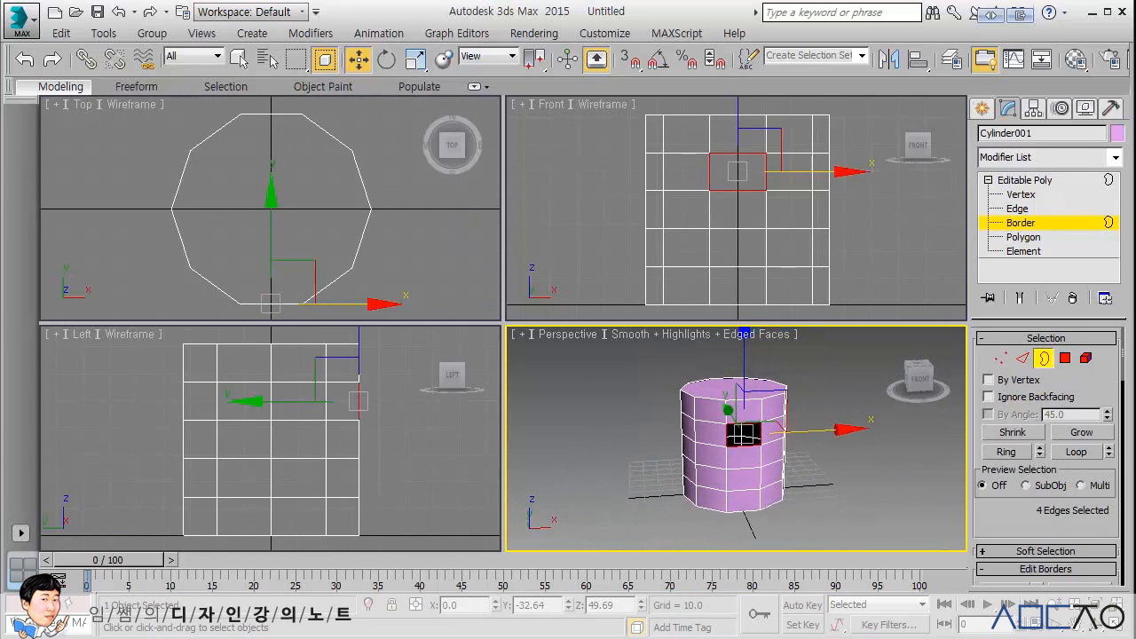
{"action": "scroll", "coordinate": [1043, 479], "scroll_direction": "down", "scroll_amount": 4}
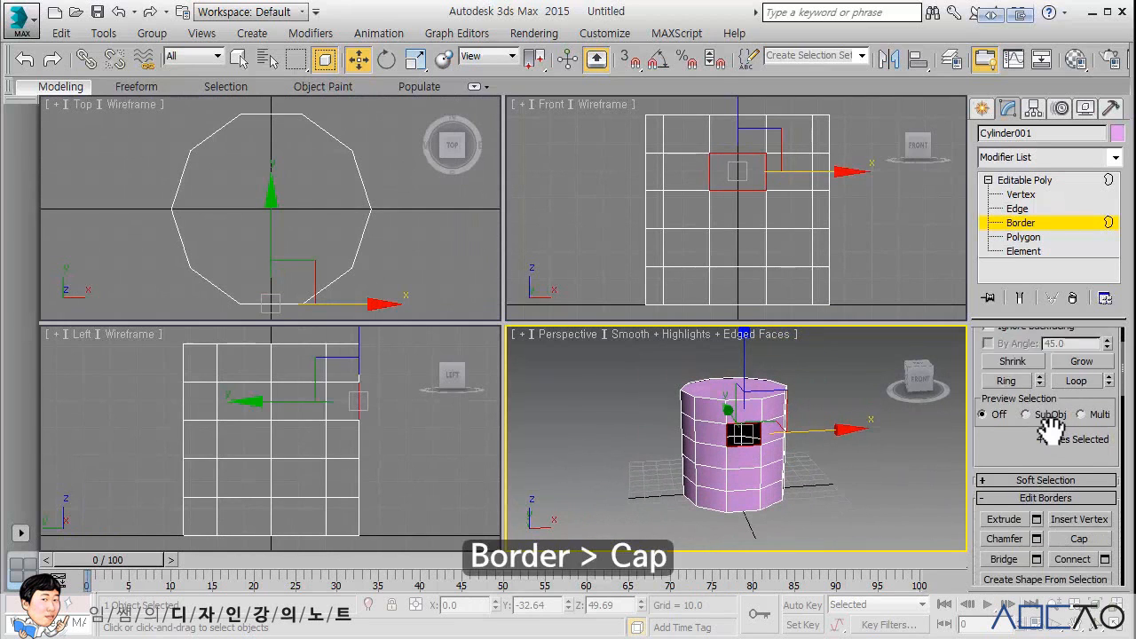
{"action": "left_click", "coordinate": [1074, 428]}
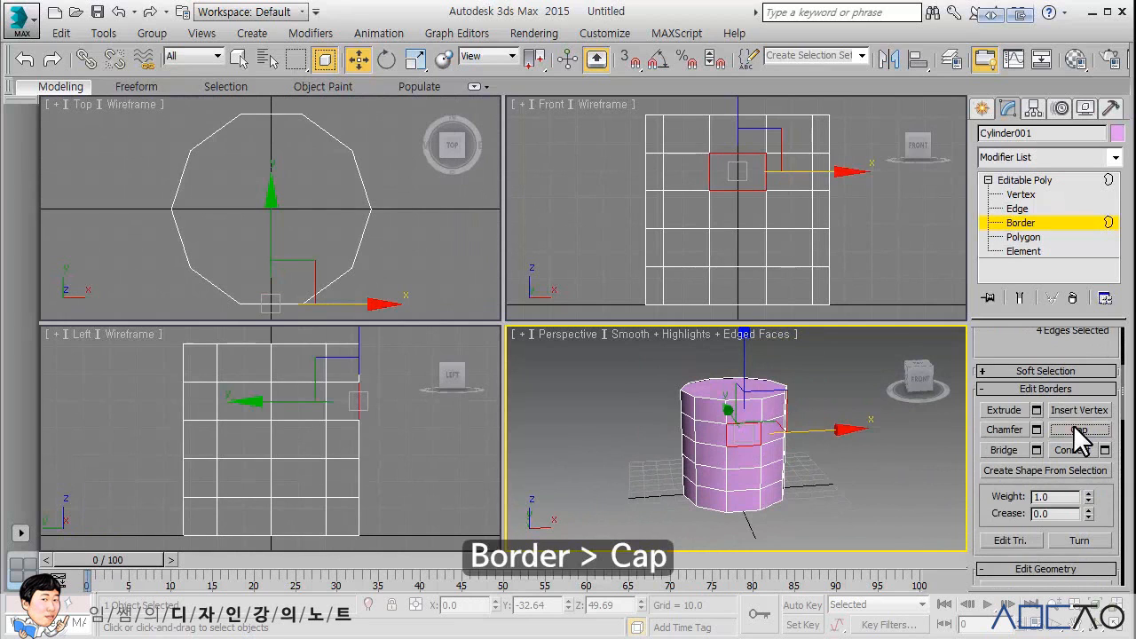
{"action": "left_click", "coordinate": [1030, 180]}
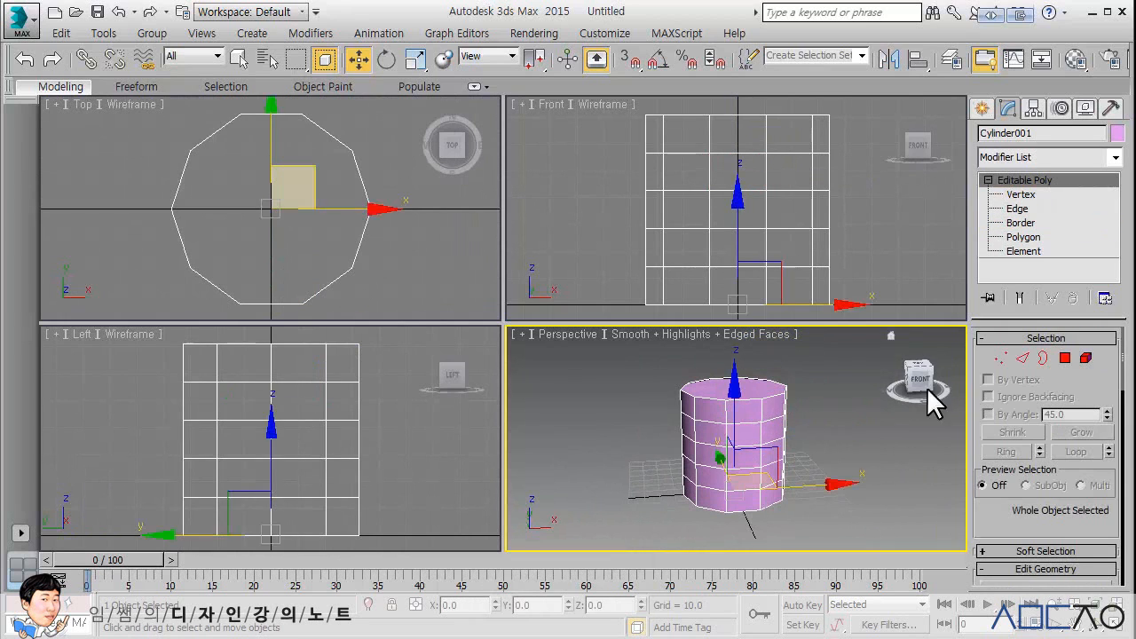
Step: At Polygon level, select the middle polygon in the second row from the top on the front side and delete it
{"action": "scroll", "coordinate": [865, 451], "scroll_direction": "up", "scroll_amount": 3}
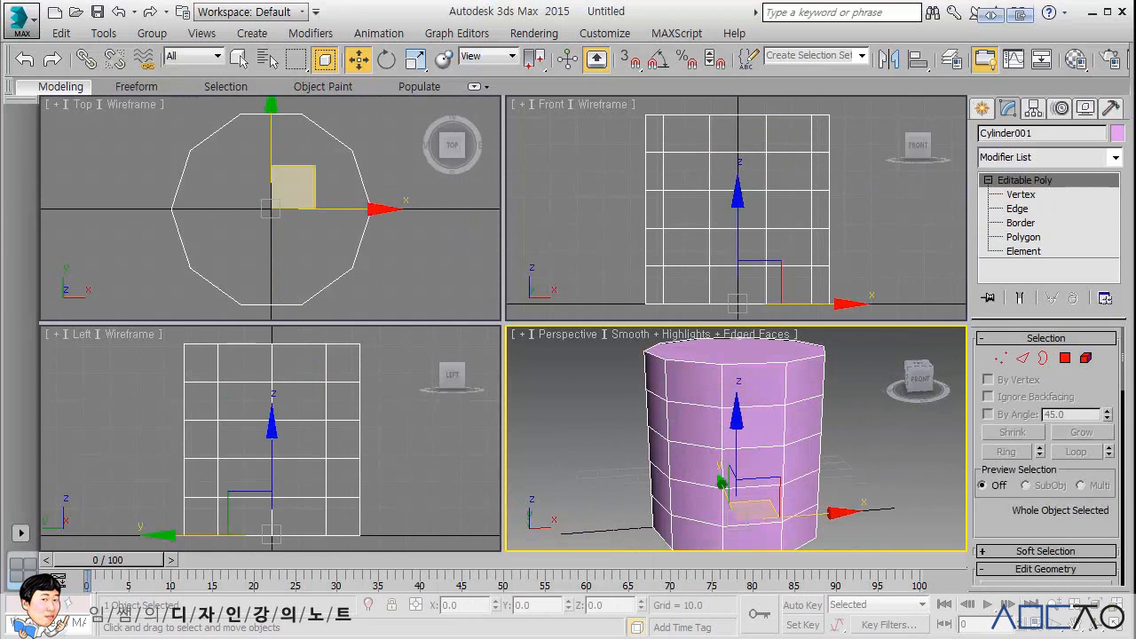
{"action": "left_click", "coordinate": [1065, 359]}
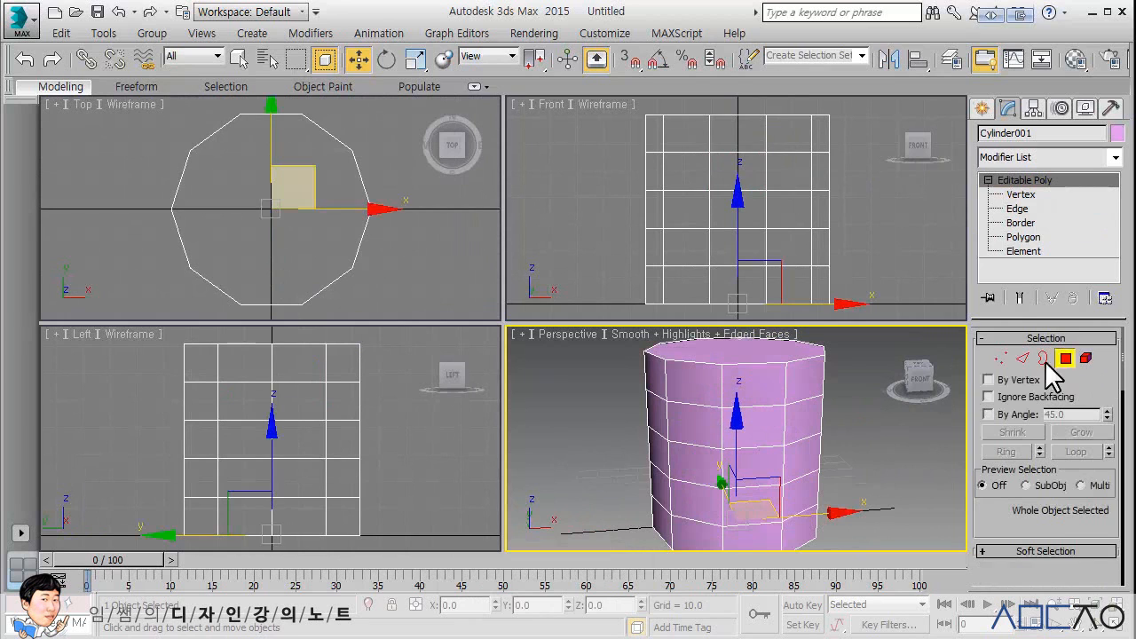
{"action": "left_click", "coordinate": [759, 428]}
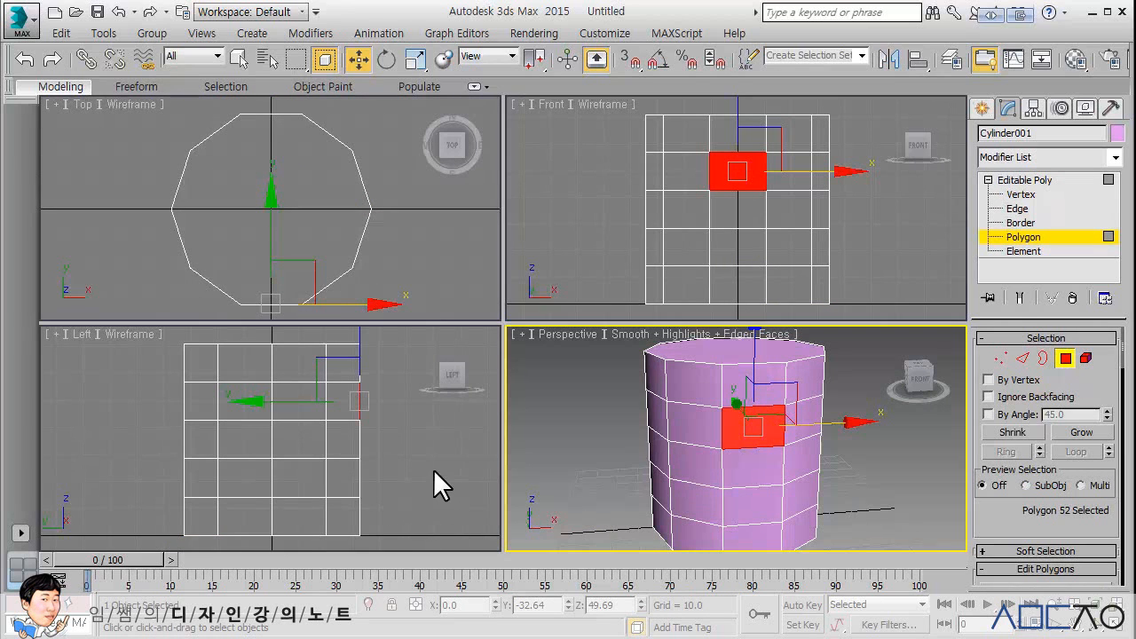
{"action": "middle_click_drag", "start_coordinate": [434, 471], "coordinate": [374, 445]}
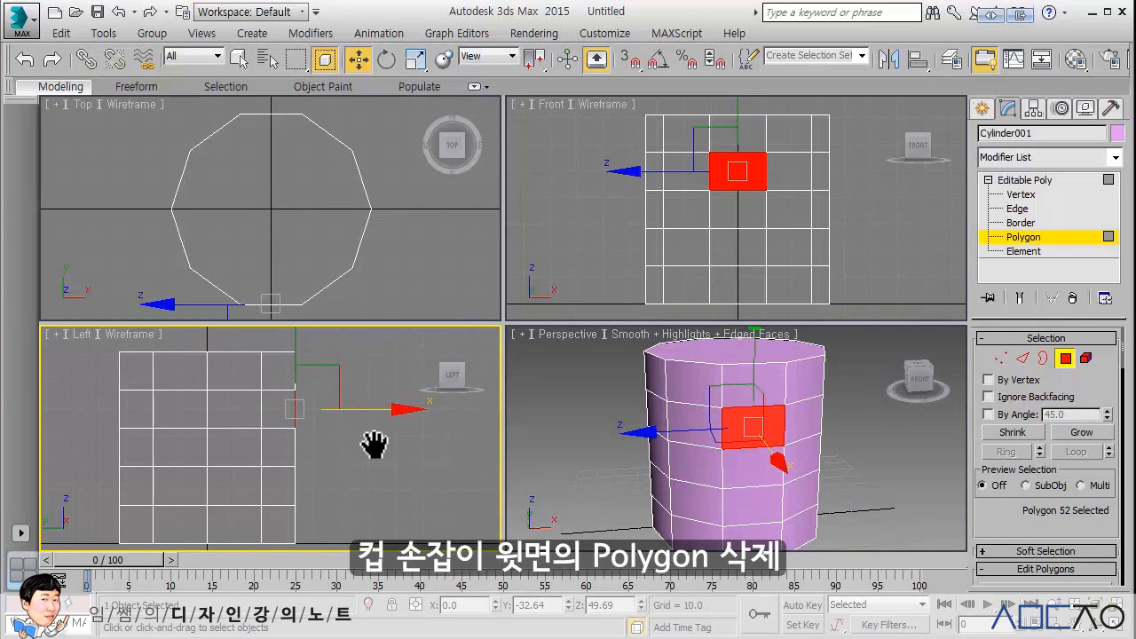
{"action": "key", "text": "Delete"}
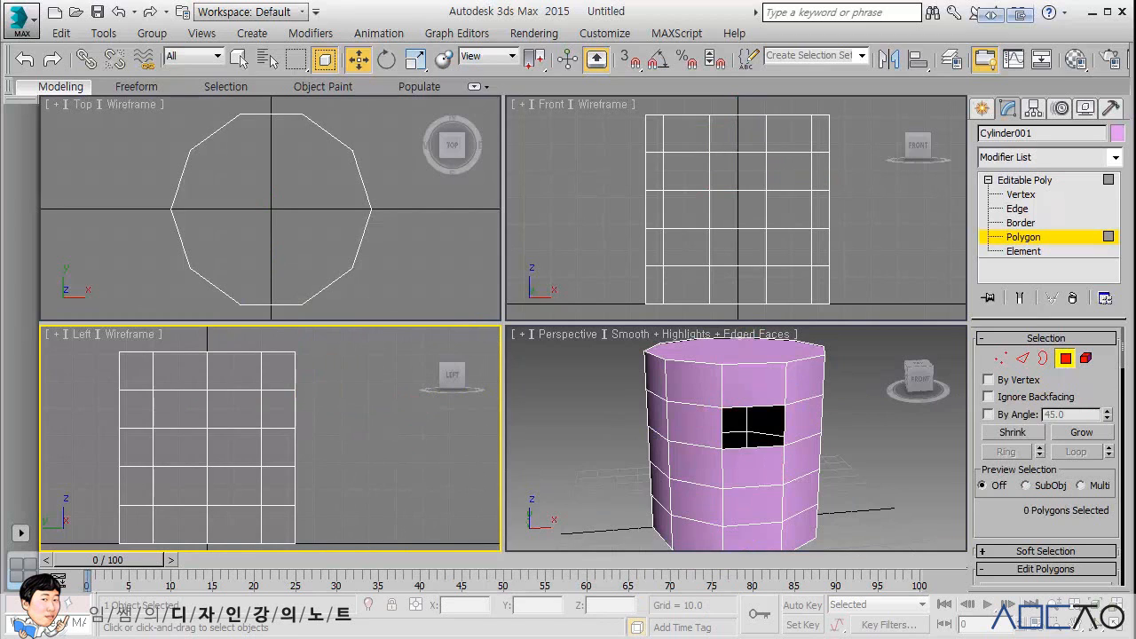
{"action": "key", "text": "z"}
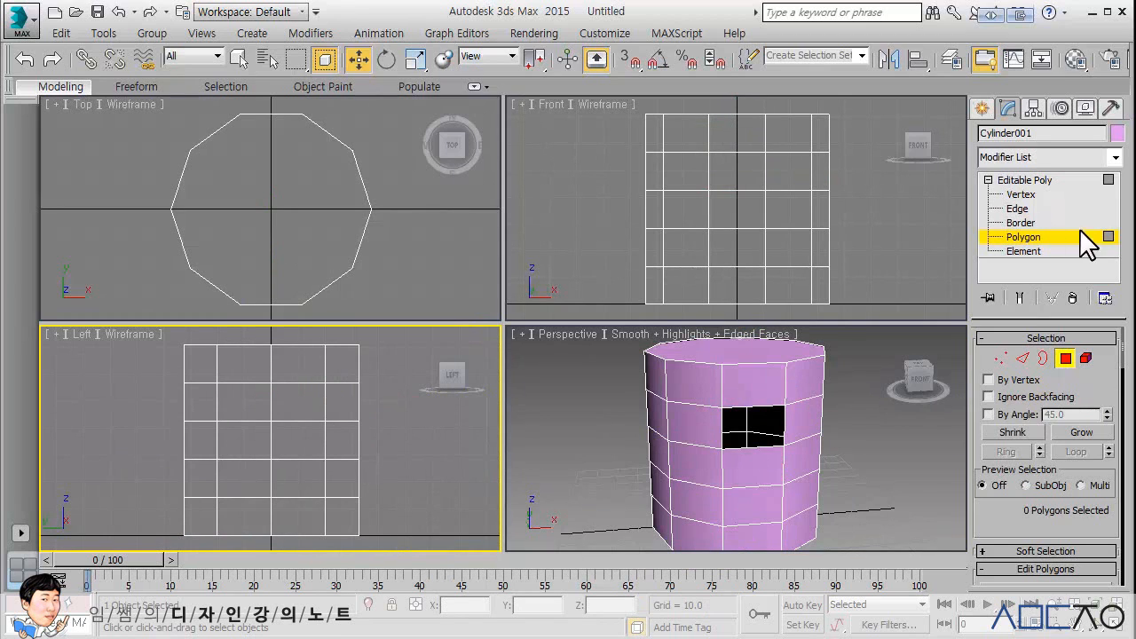
Step: At Border level, select the hole's border and extend it straight outward twice by about 20 each to form two handle segments
{"action": "left_click", "coordinate": [1021, 222]}
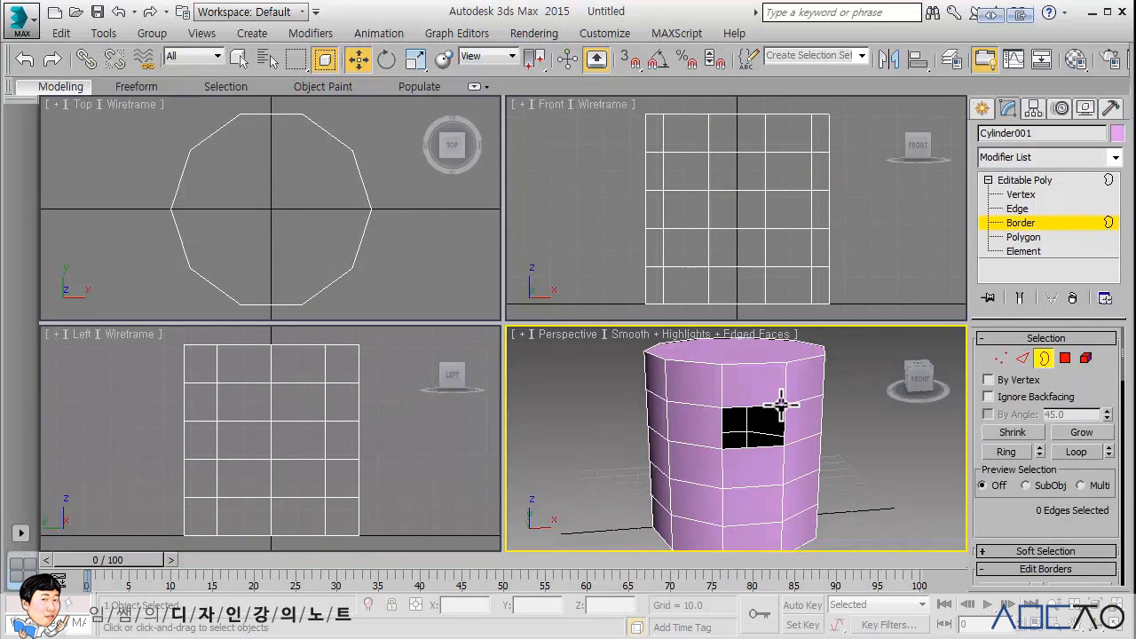
{"action": "left_click", "coordinate": [782, 404]}
{"action": "middle_click_drag", "start_coordinate": [361, 456], "coordinate": [317, 437]}
{"action": "scroll", "coordinate": [310, 454], "scroll_direction": "down", "scroll_amount": 2}
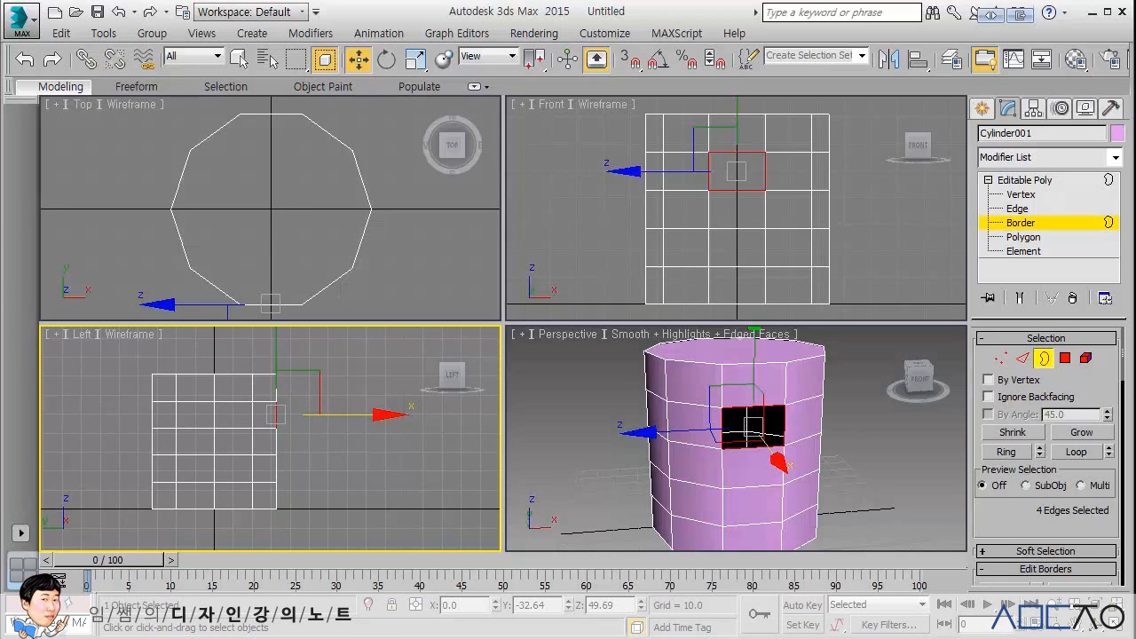
{"action": "middle_click_drag", "start_coordinate": [341, 460], "coordinate": [312, 467]}
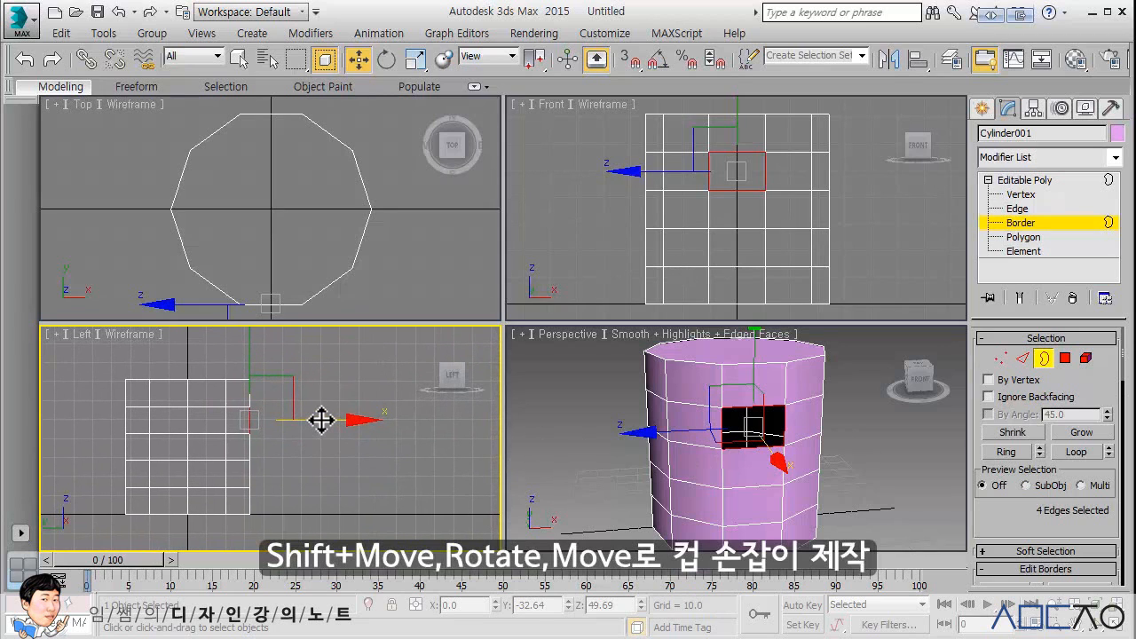
{"action": "left_click_drag", "start_coordinate": [325, 420], "coordinate": [400, 426], "text": "shift"}
{"action": "middle_click_drag", "start_coordinate": [787, 457], "coordinate": [817, 451], "text": "alt"}
{"action": "key", "text": "ctrl+shift+z"}
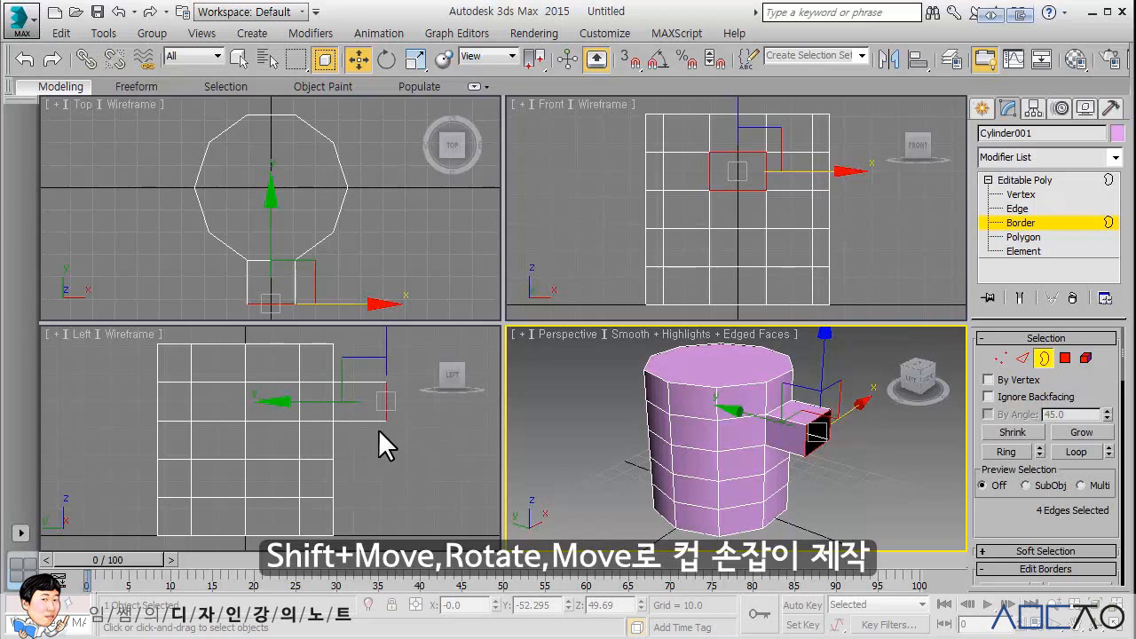
{"action": "middle_click_drag", "start_coordinate": [378, 429], "coordinate": [274, 431]}
{"action": "left_click_drag", "start_coordinate": [321, 405], "coordinate": [377, 405], "text": "shift"}
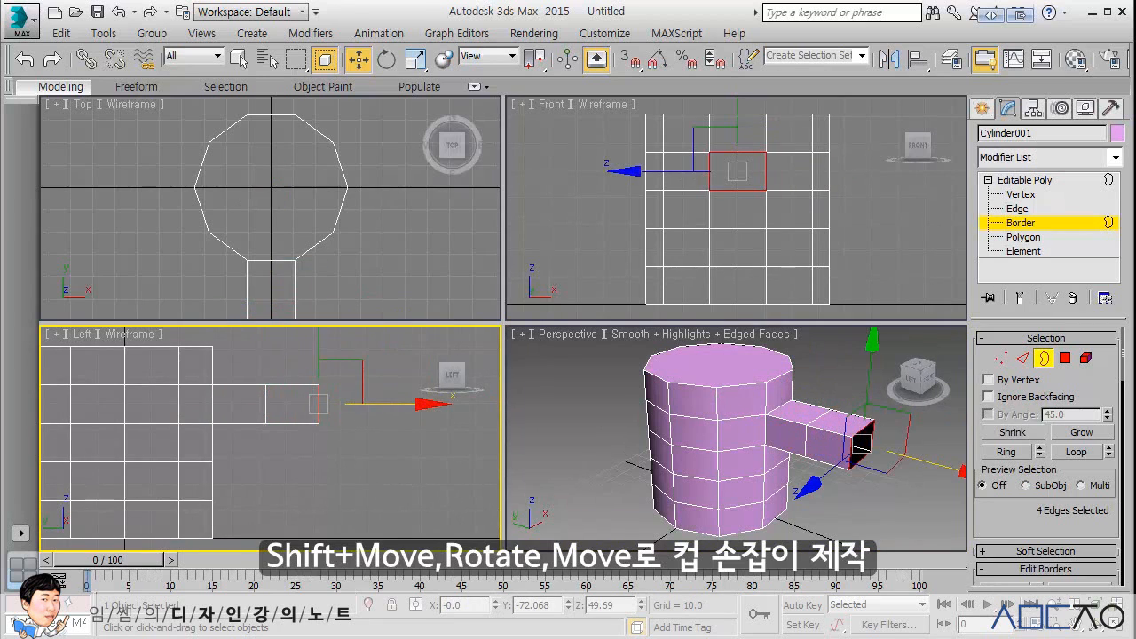
{"action": "key", "text": "ctrl+shift+z"}
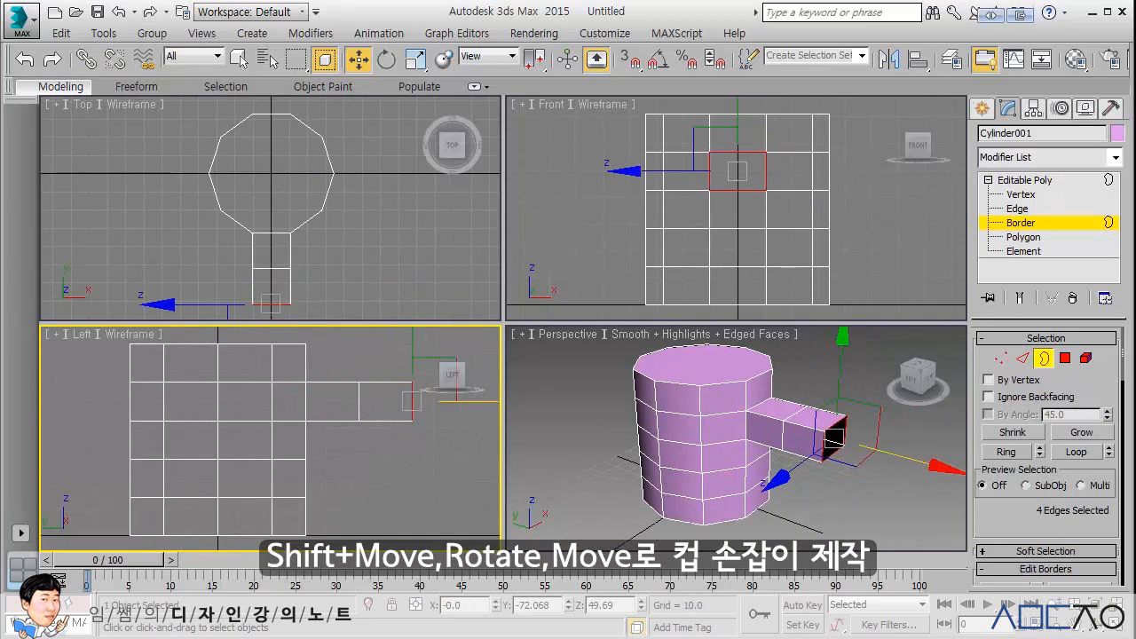
Step: Rotate the handle's end border to slant downward and move it down and slightly inward to about Y -64, Z 42
{"action": "middle_click_drag", "start_coordinate": [374, 445], "coordinate": [281, 460]}
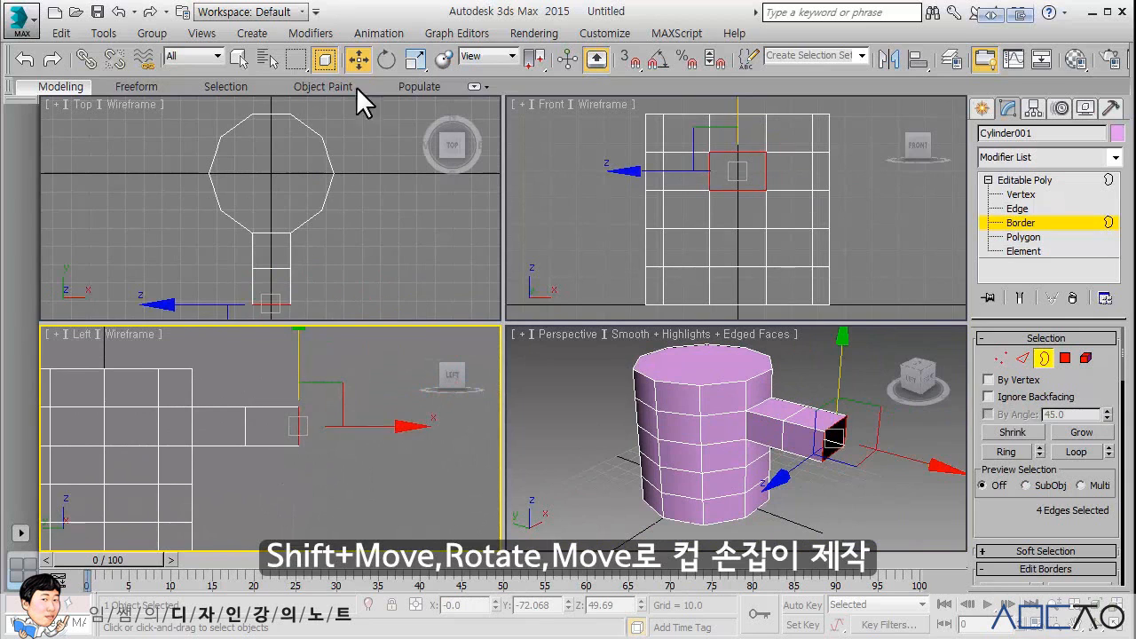
{"action": "left_click", "coordinate": [386, 60]}
{"action": "left_click_drag", "start_coordinate": [360, 350], "coordinate": [414, 460]}
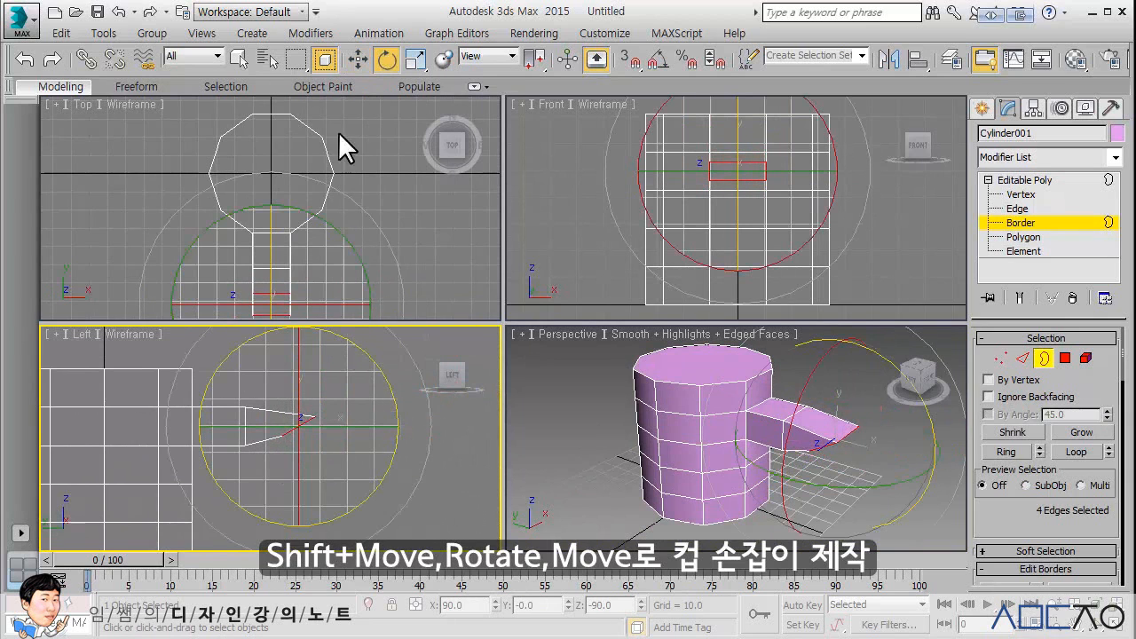
{"action": "left_click", "coordinate": [358, 58]}
{"action": "mouse_move", "coordinate": [342, 406]}
{"action": "left_mouse_down", "text": "shift"}
{"action": "mouse_move", "coordinate": [323, 432]}
{"action": "mouse_move", "coordinate": [307, 405]}
{"action": "mouse_move", "coordinate": [322, 398]}
{"action": "left_mouse_up", "text": "shift"}
{"action": "middle_click_drag", "start_coordinate": [322, 399], "coordinate": [349, 369]}
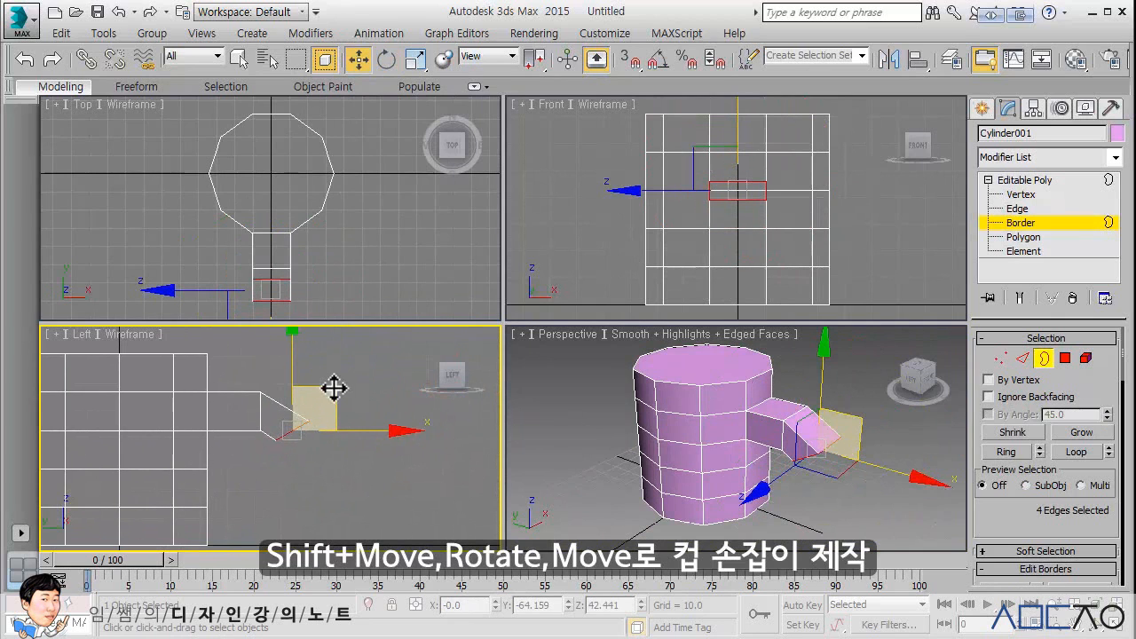
Step: Extend the slanted end border about 17 downward as a new handle segment and rotate it to face back toward the cup
{"action": "left_click_drag", "start_coordinate": [334, 388], "coordinate": [335, 484], "text": "shift"}
{"action": "middle_click_drag", "start_coordinate": [330, 402], "coordinate": [350, 382]}
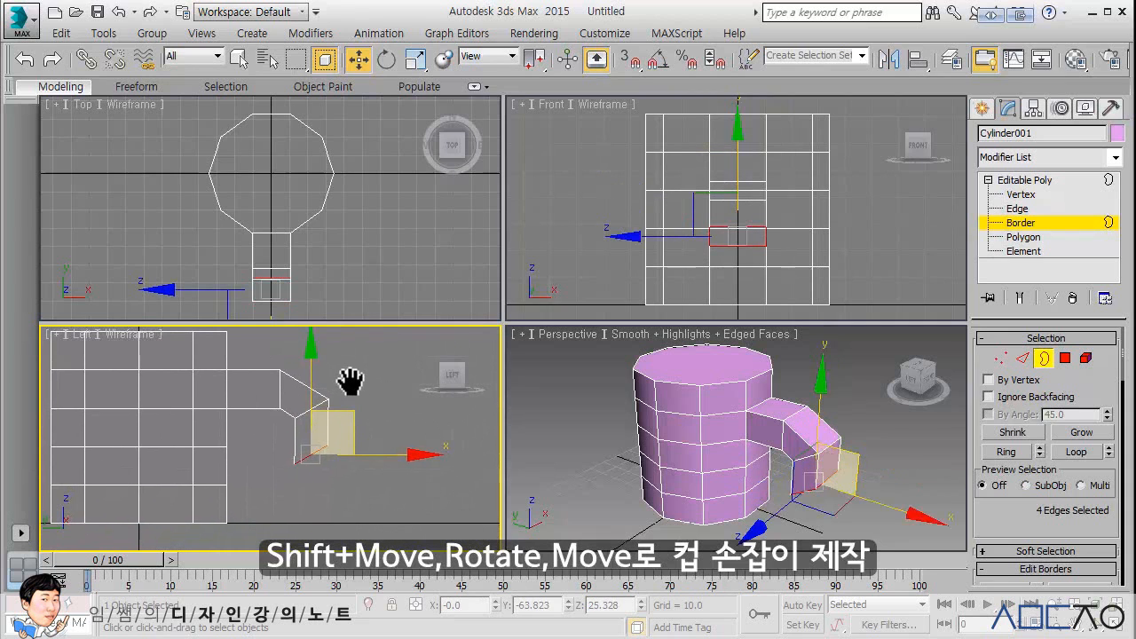
{"action": "key", "text": "e"}
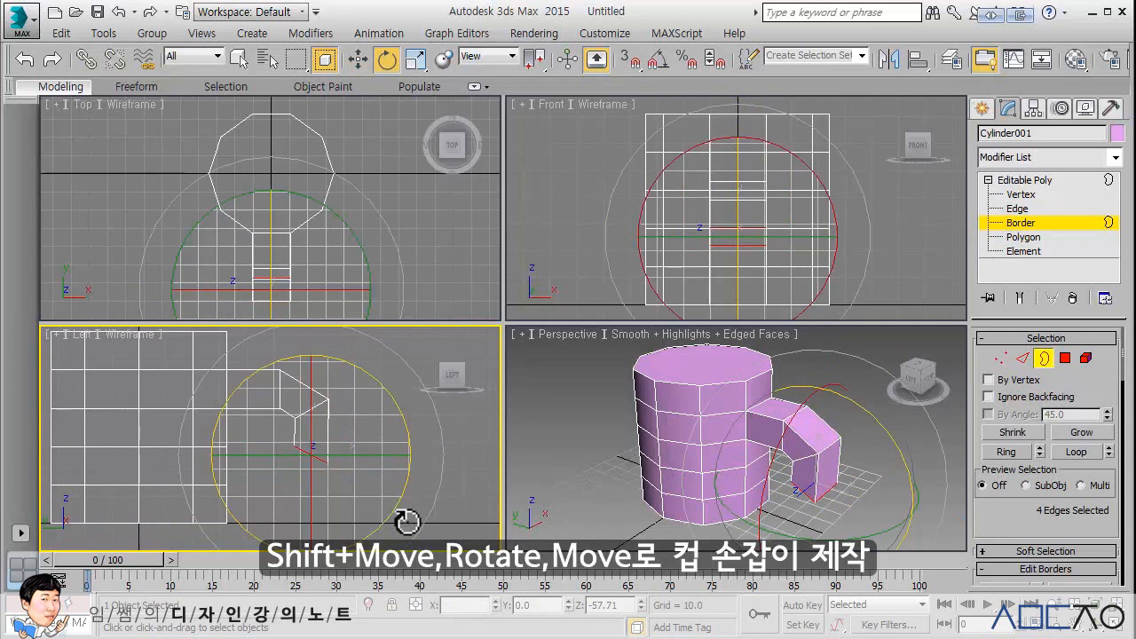
{"action": "left_click_drag", "start_coordinate": [407, 522], "coordinate": [412, 530]}
Step: Extend and rotate the end border through two more segments curving back to the cup wall, finishing with nothing selected
{"action": "key", "text": "w"}
{"action": "left_click_drag", "start_coordinate": [351, 412], "coordinate": [271, 433], "text": "shift"}
{"action": "key", "text": "e"}
{"action": "key", "text": "w"}
{"action": "left_click", "coordinate": [573, 426]}
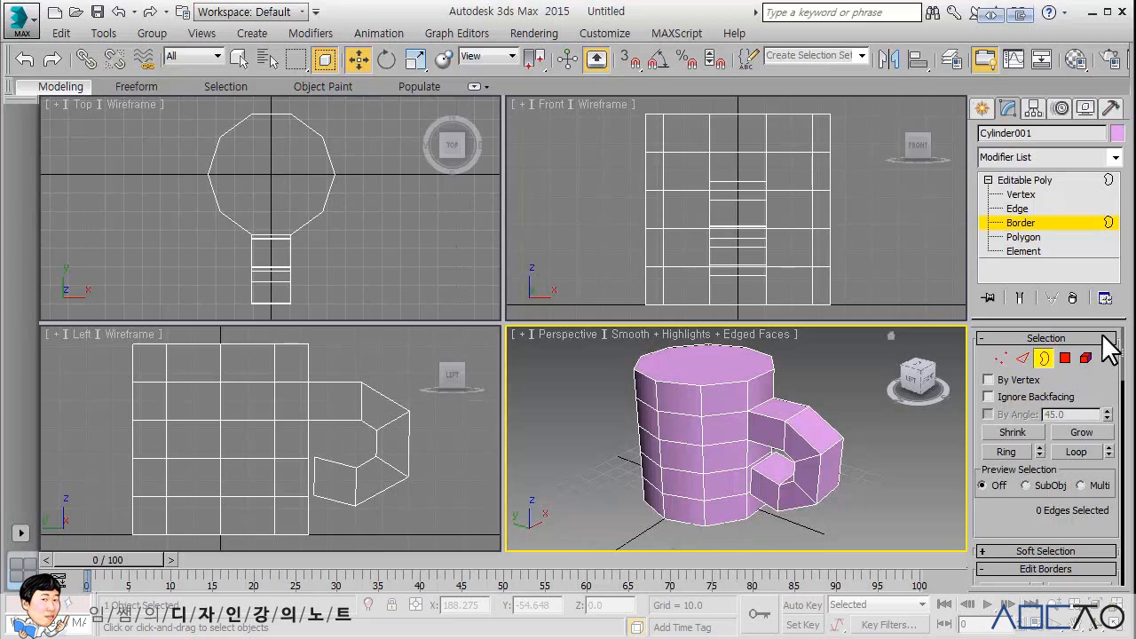
Step: Remove the whole curved handle segment by segment by deleting its open end border until only the cylinder's hole is left
{"action": "left_click", "coordinate": [756, 465]}
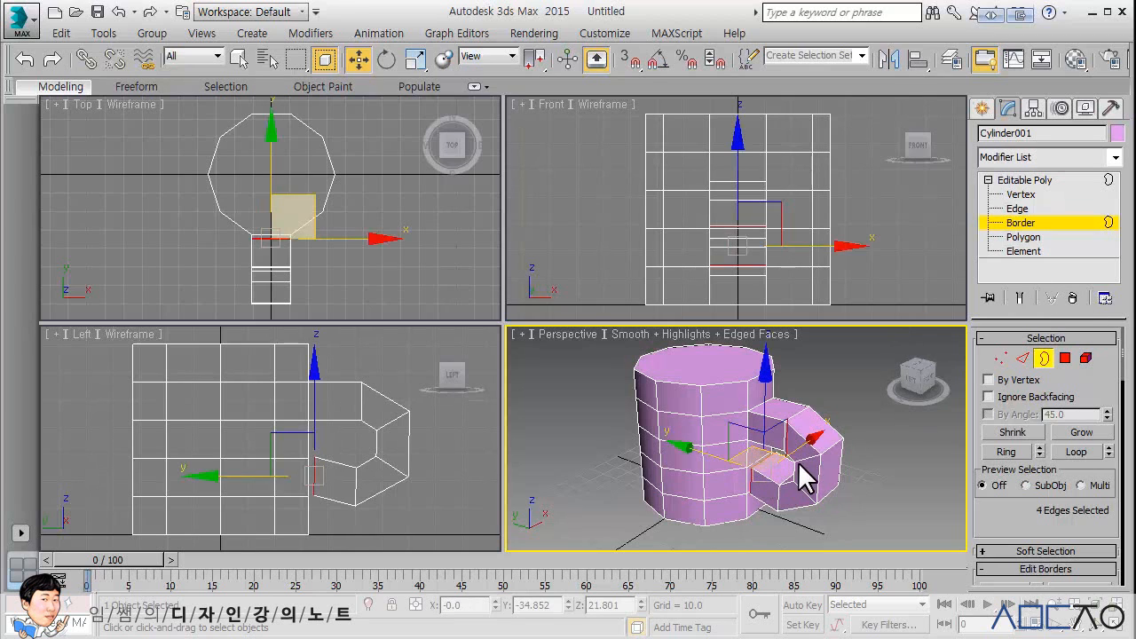
{"action": "key", "text": "Delete"}
{"action": "left_click", "coordinate": [791, 480]}
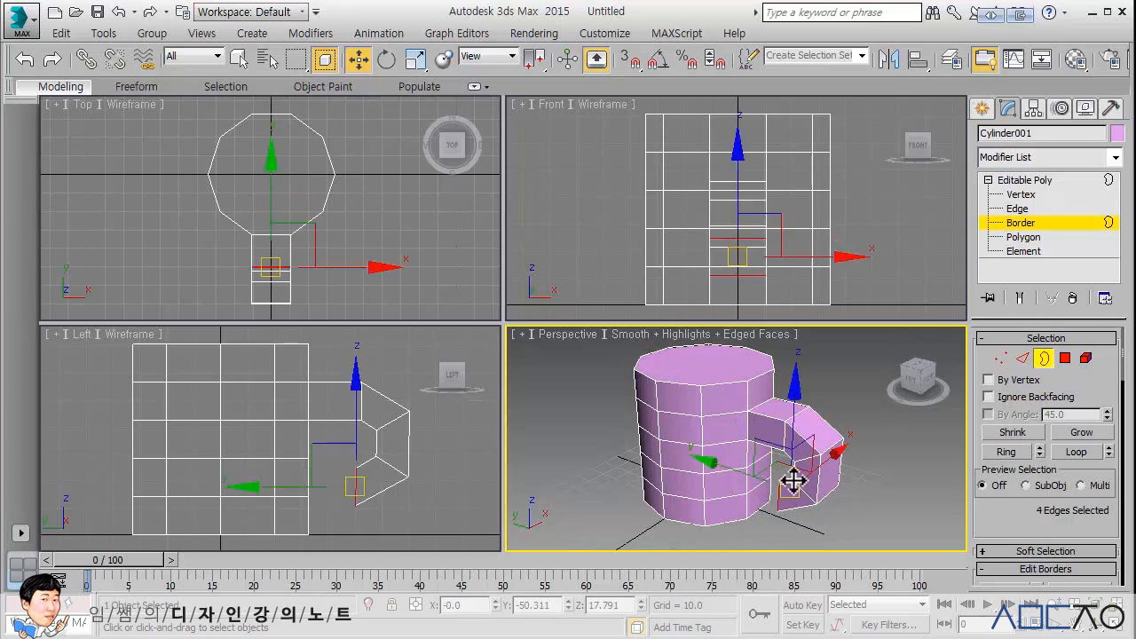
{"action": "key", "text": "Delete"}
{"action": "left_click", "coordinate": [799, 459]}
{"action": "key", "text": "Delete"}
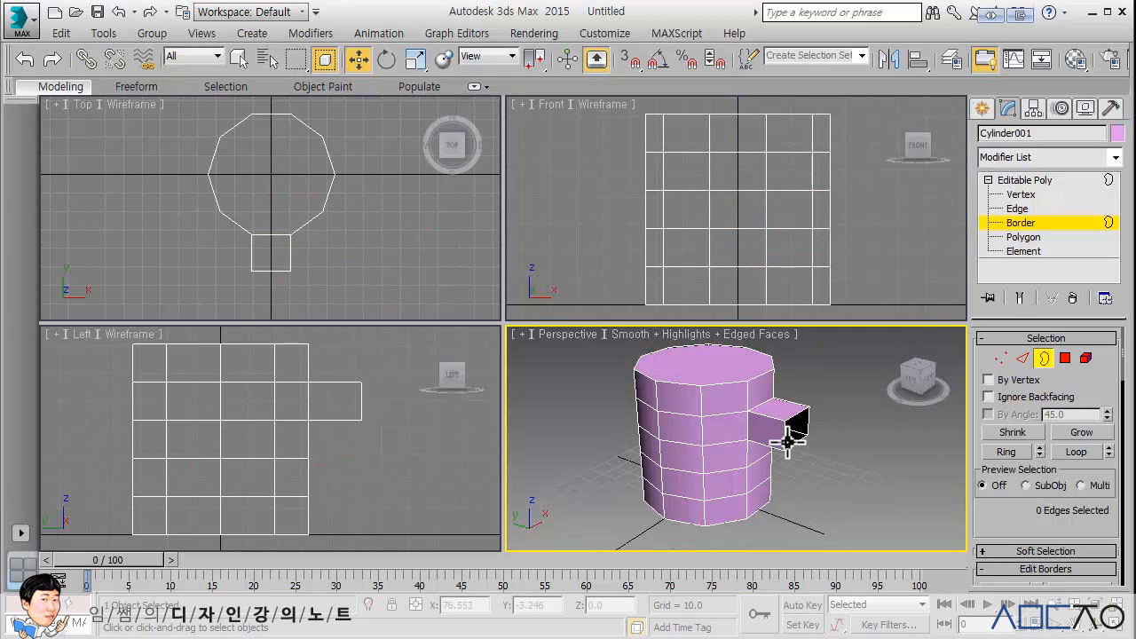
{"action": "left_click", "coordinate": [810, 441]}
{"action": "key", "text": "Delete"}
Step: Close the hole in the cylinder's front side with Cap on its selected border and return to whole-object level
{"action": "left_click", "coordinate": [761, 402]}
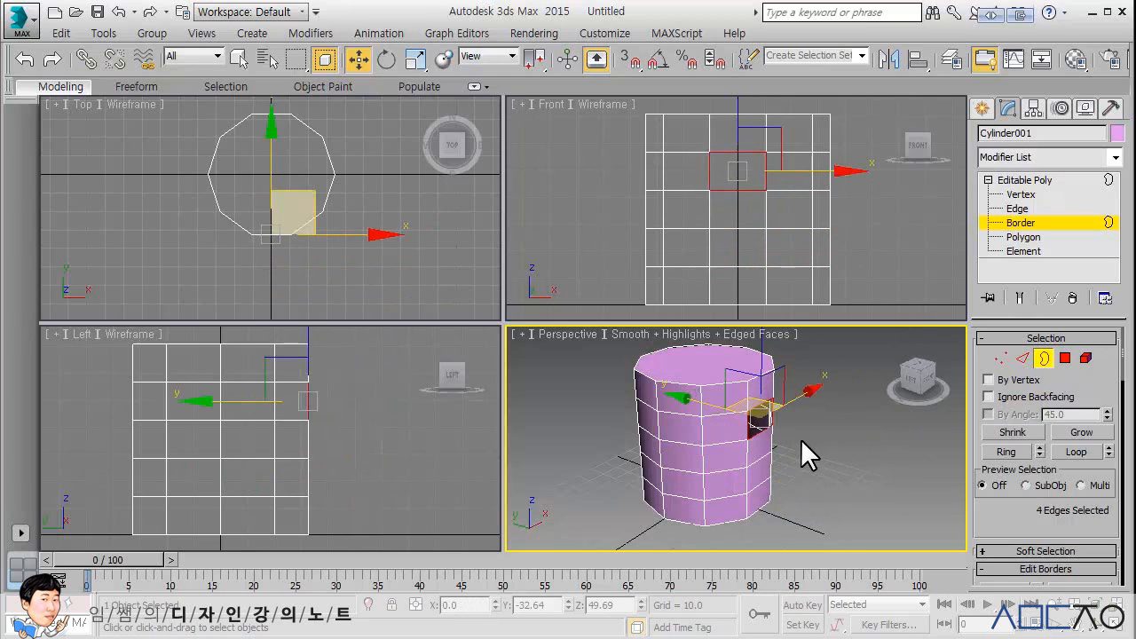
{"action": "middle_click_drag", "start_coordinate": [807, 457], "coordinate": [783, 465], "text": "alt"}
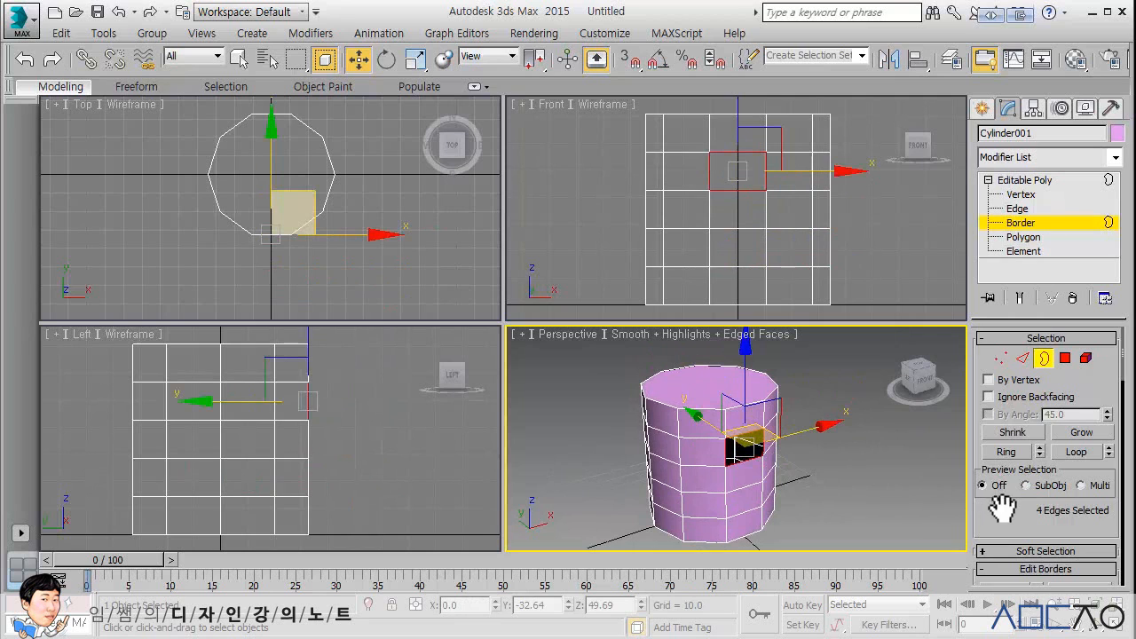
{"action": "scroll", "coordinate": [1001, 510], "scroll_direction": "down", "scroll_amount": 3}
{"action": "left_click", "coordinate": [1079, 471]}
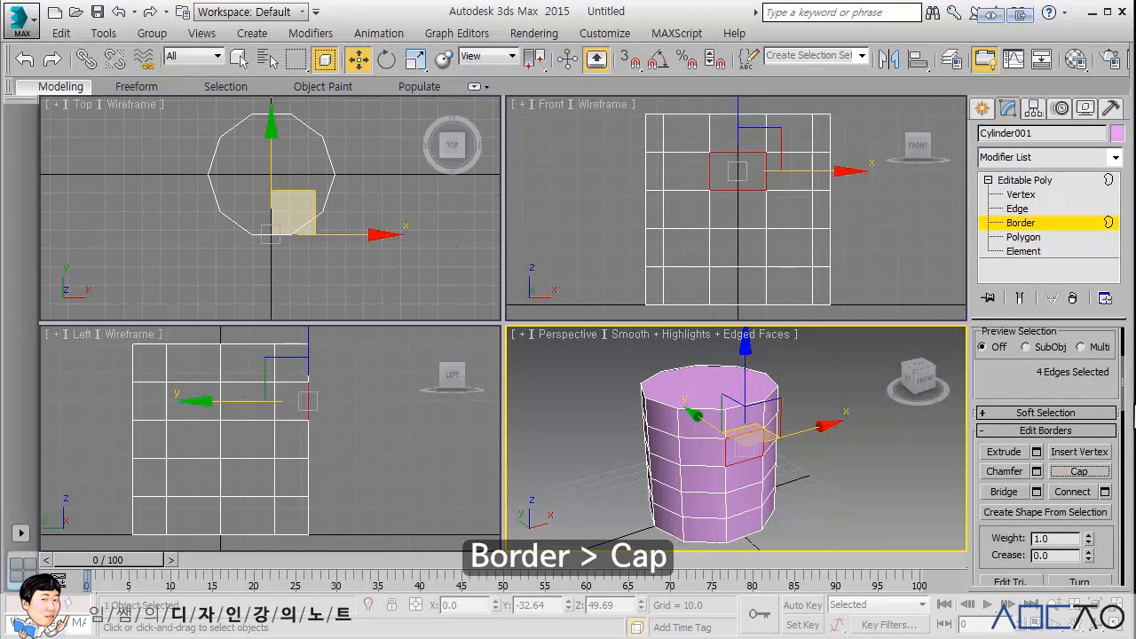
{"action": "left_click", "coordinate": [1101, 181]}
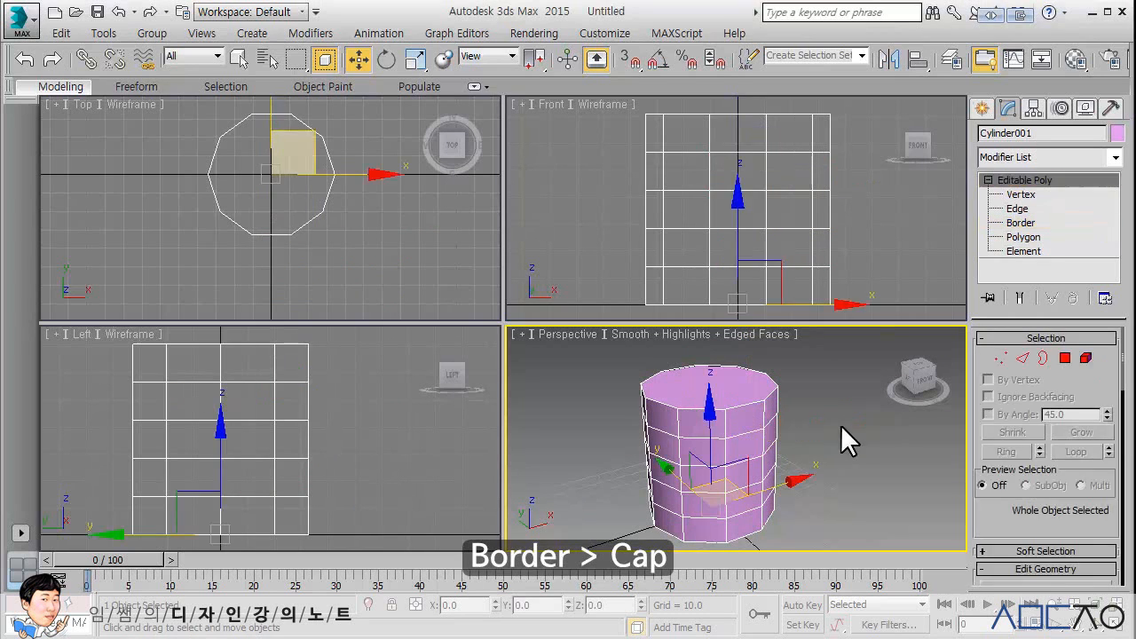
Step: Delete the middle polygon in the second row from the top on the cylinder's front side
{"action": "left_click", "coordinate": [833, 442]}
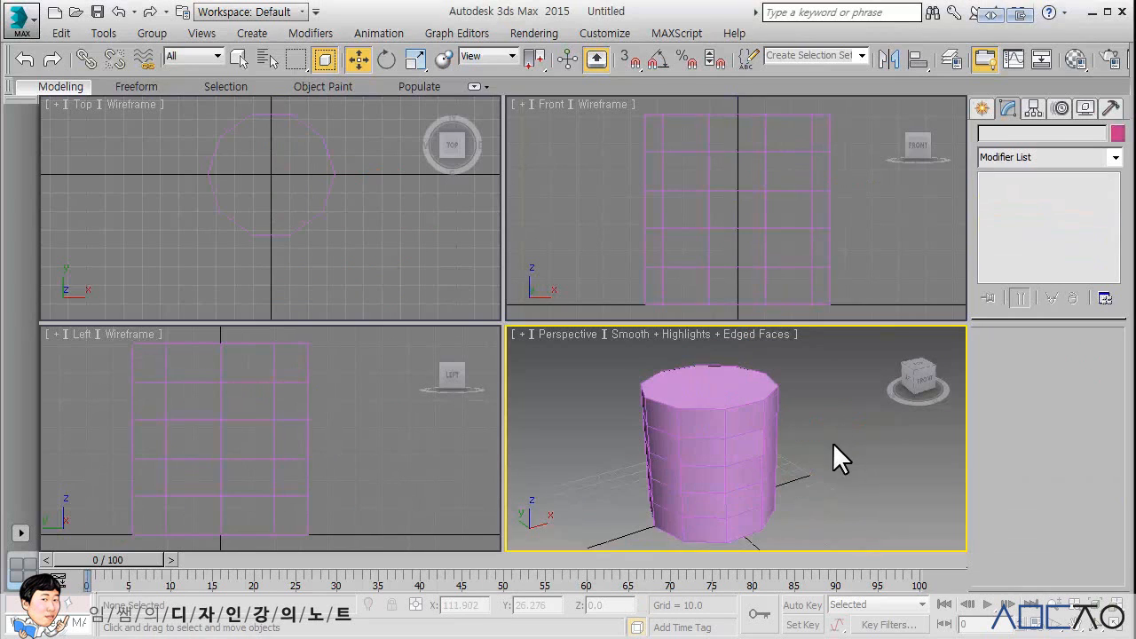
{"action": "left_click", "coordinate": [743, 459]}
{"action": "left_click", "coordinate": [1024, 237]}
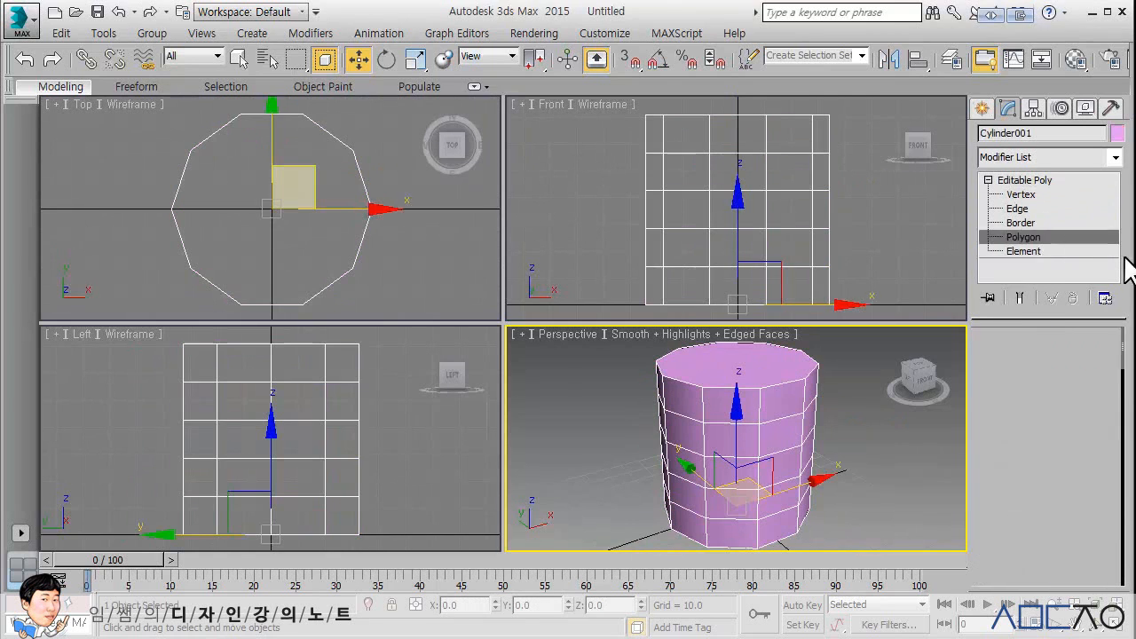
{"action": "left_click", "coordinate": [748, 173]}
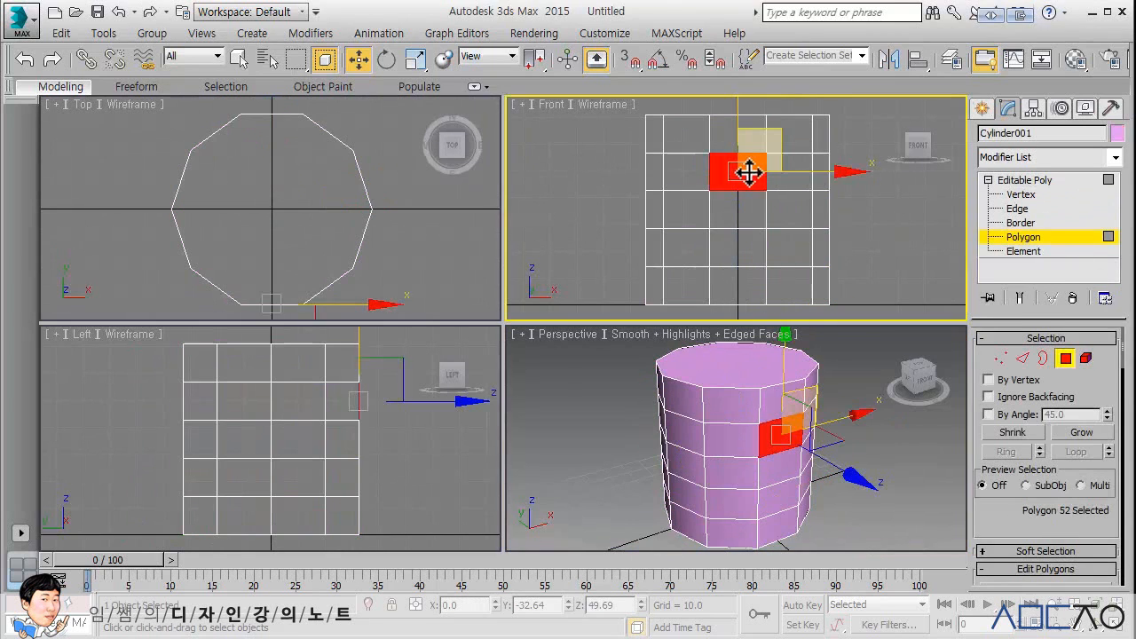
{"action": "key", "text": "Delete"}
{"action": "left_click", "coordinate": [929, 497]}
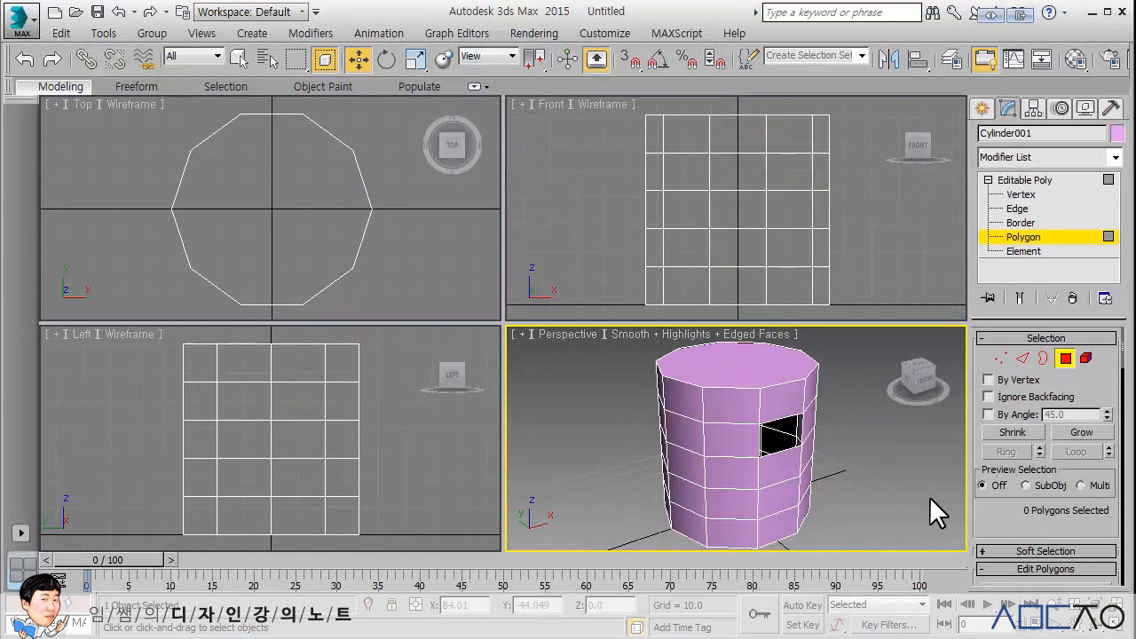
Step: Extend the border of the new hole about 21.5 straight outward as the first handle segment
{"action": "left_click", "coordinate": [1046, 355]}
{"action": "left_click", "coordinate": [808, 419]}
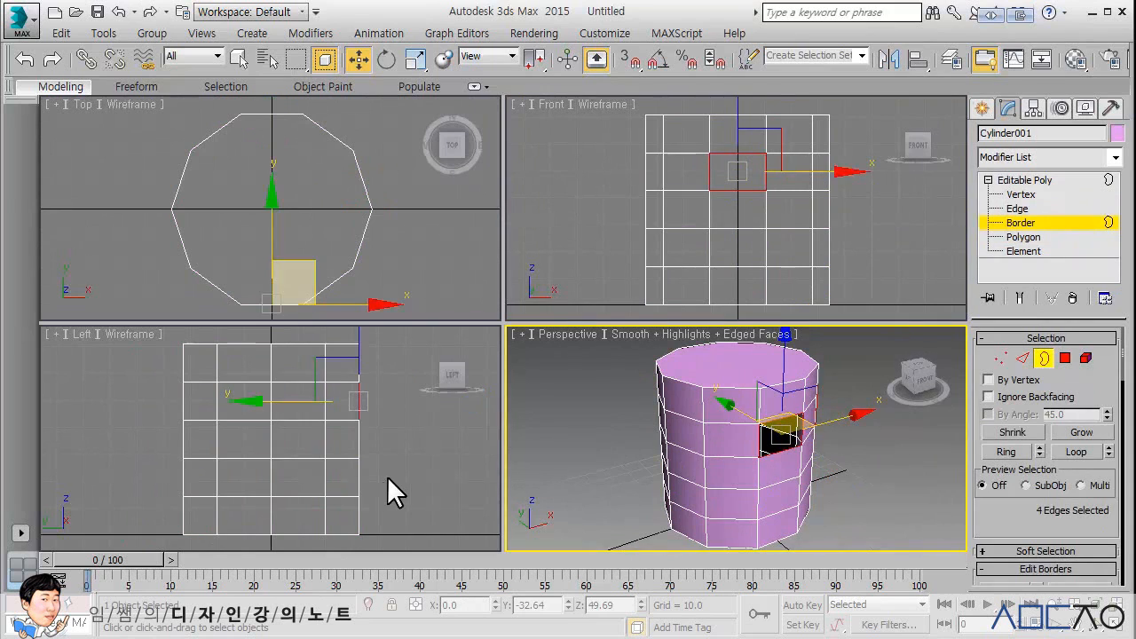
{"action": "middle_click_drag", "start_coordinate": [387, 476], "coordinate": [259, 467]}
{"action": "scroll", "coordinate": [334, 469], "scroll_direction": "down", "scroll_amount": 3}
{"action": "key", "text": "ctrl+shift+z"}
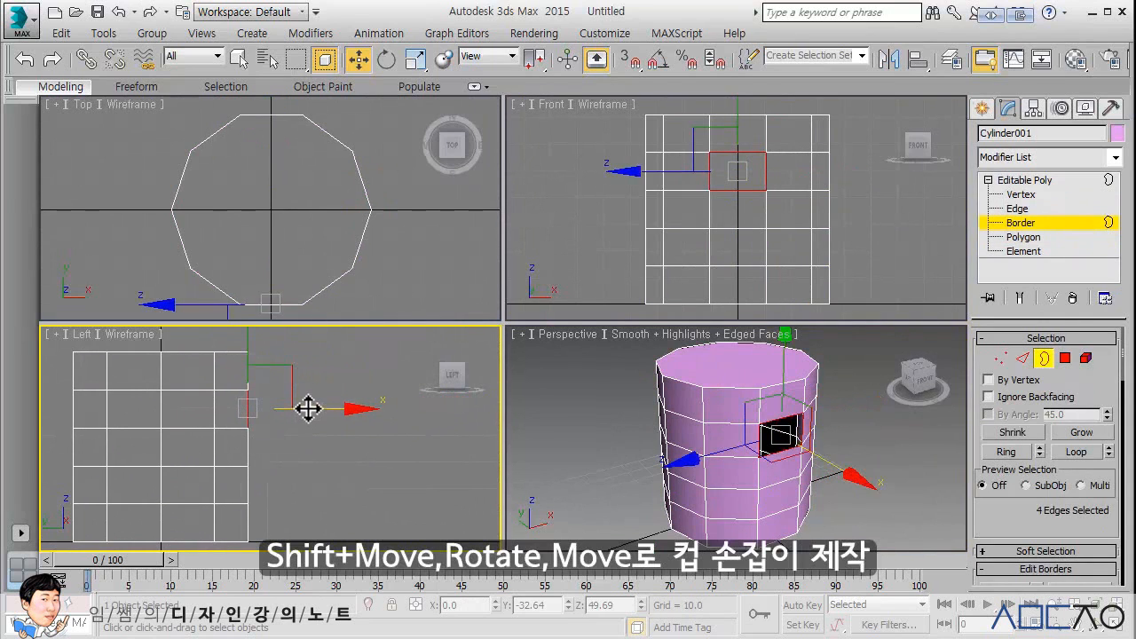
{"action": "left_click_drag", "start_coordinate": [307, 408], "coordinate": [365, 409], "text": "shift"}
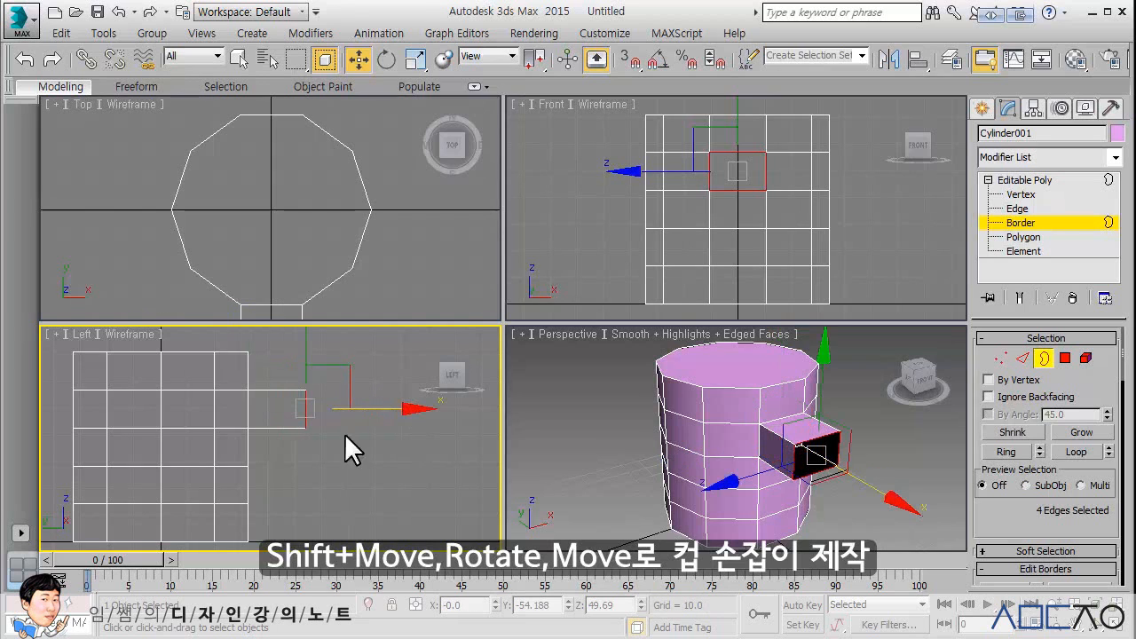
{"action": "middle_click_drag", "start_coordinate": [345, 433], "coordinate": [357, 456]}
{"action": "key", "text": "ctrl+shift+z"}
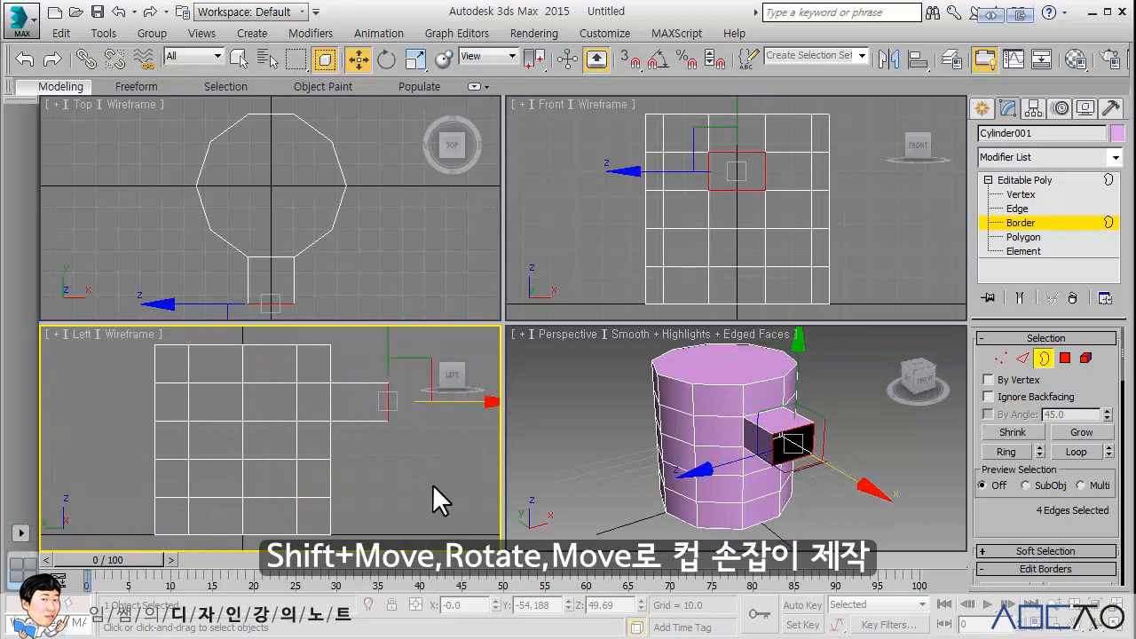
Step: Rotate the end border about 35° downward, then extend it about 12 down and 7 outward with its end turned nearly horizontal
{"action": "middle_click_drag", "start_coordinate": [419, 473], "coordinate": [316, 444]}
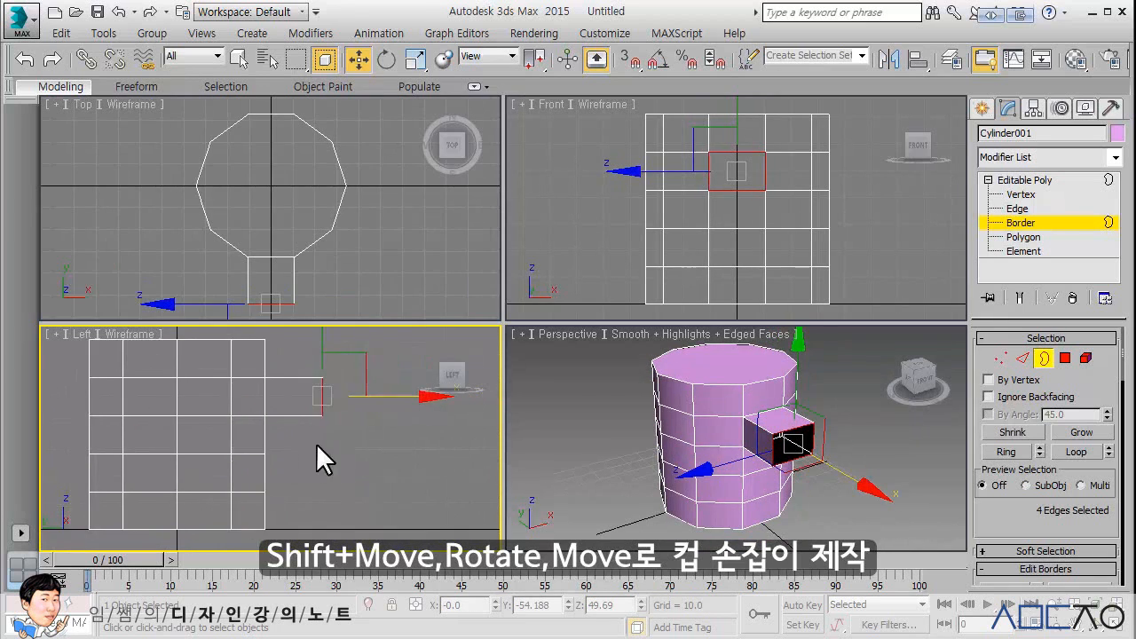
{"action": "left_click", "coordinate": [387, 60]}
{"action": "left_click_drag", "start_coordinate": [409, 366], "coordinate": [426, 396]}
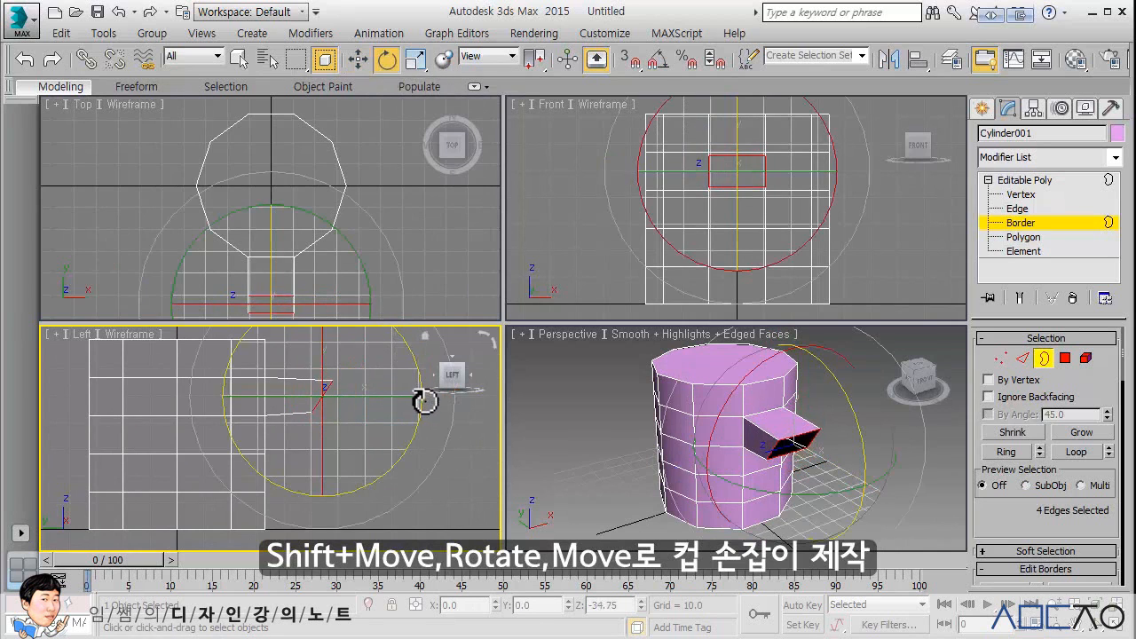
{"action": "key", "text": "w"}
{"action": "left_click_drag", "start_coordinate": [361, 354], "coordinate": [433, 447], "text": "shift"}
{"action": "key", "text": "e"}
{"action": "key", "text": "w"}
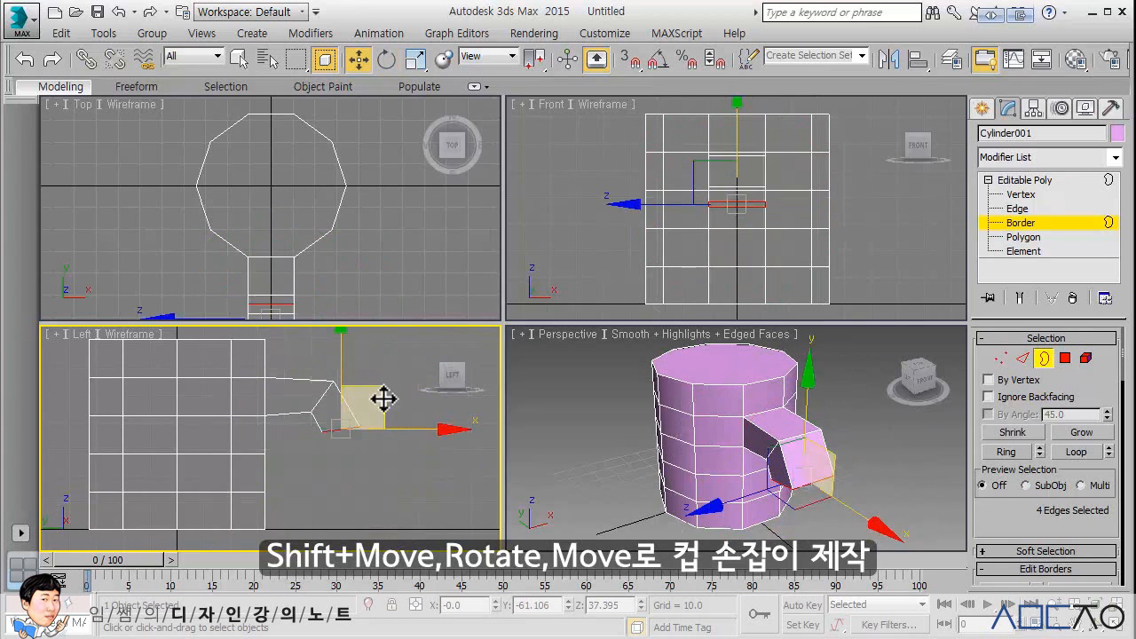
Step: Extend the end border about 20 downward and rotate it, adding another segment rotated about 58° back toward the cup
{"action": "left_click_drag", "start_coordinate": [385, 398], "coordinate": [379, 442]}
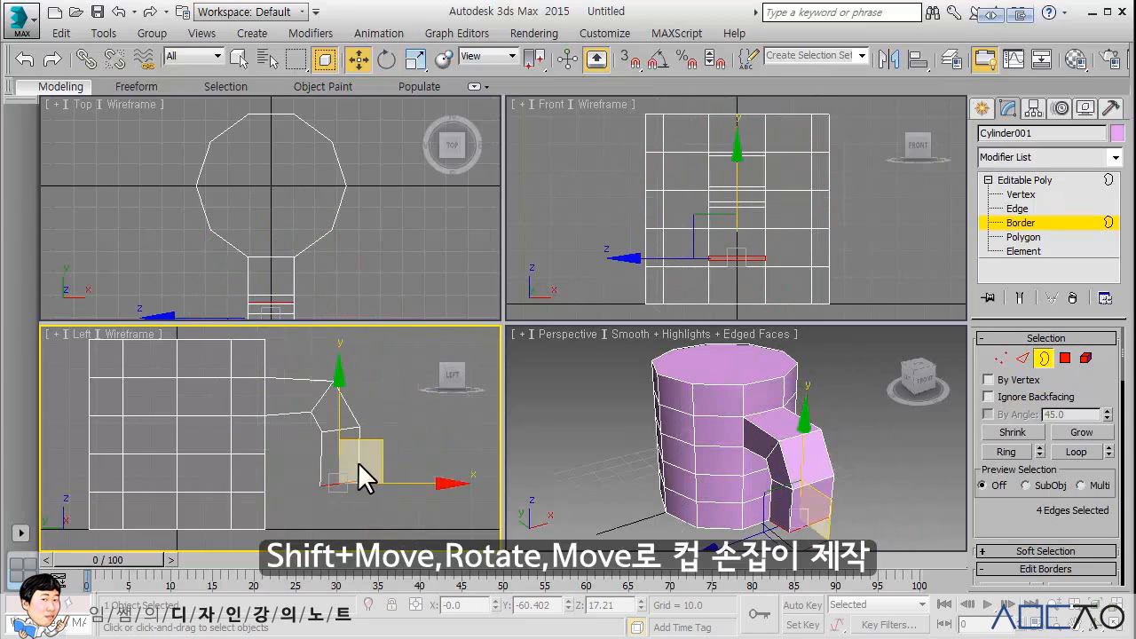
{"action": "key", "text": "e"}
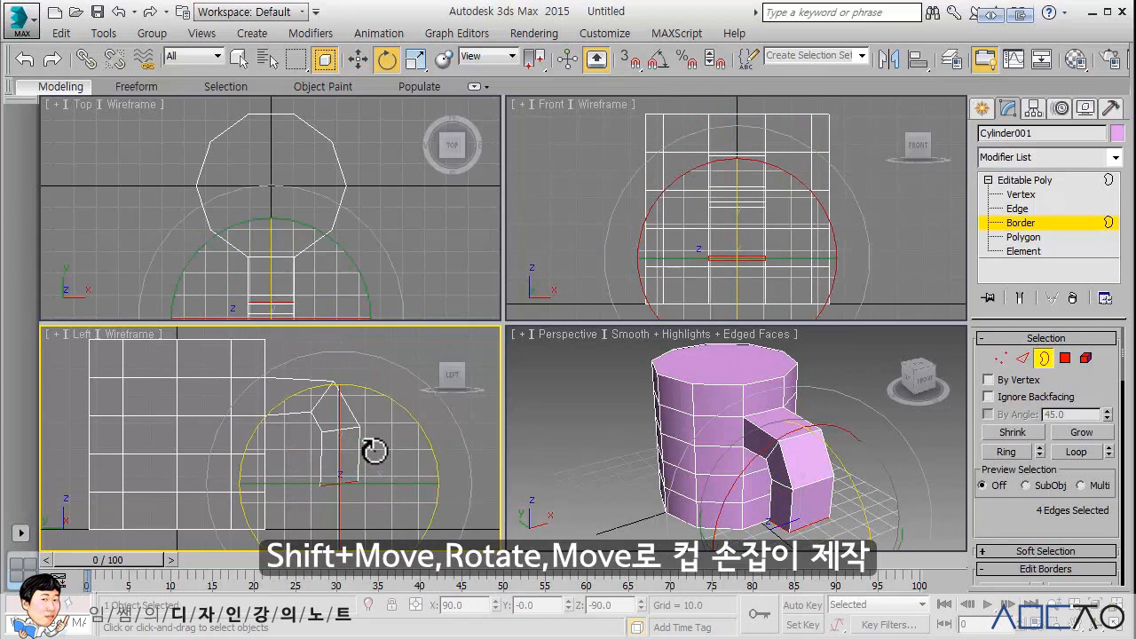
{"action": "mouse_move", "coordinate": [420, 448]}
{"action": "left_mouse_down"}
{"action": "mouse_move", "coordinate": [432, 482]}
{"action": "mouse_move", "coordinate": [396, 436]}
{"action": "mouse_move", "coordinate": [343, 459]}
{"action": "mouse_move", "coordinate": [439, 520]}
{"action": "left_mouse_up"}
{"action": "key", "text": "w"}
{"action": "key", "text": "e"}
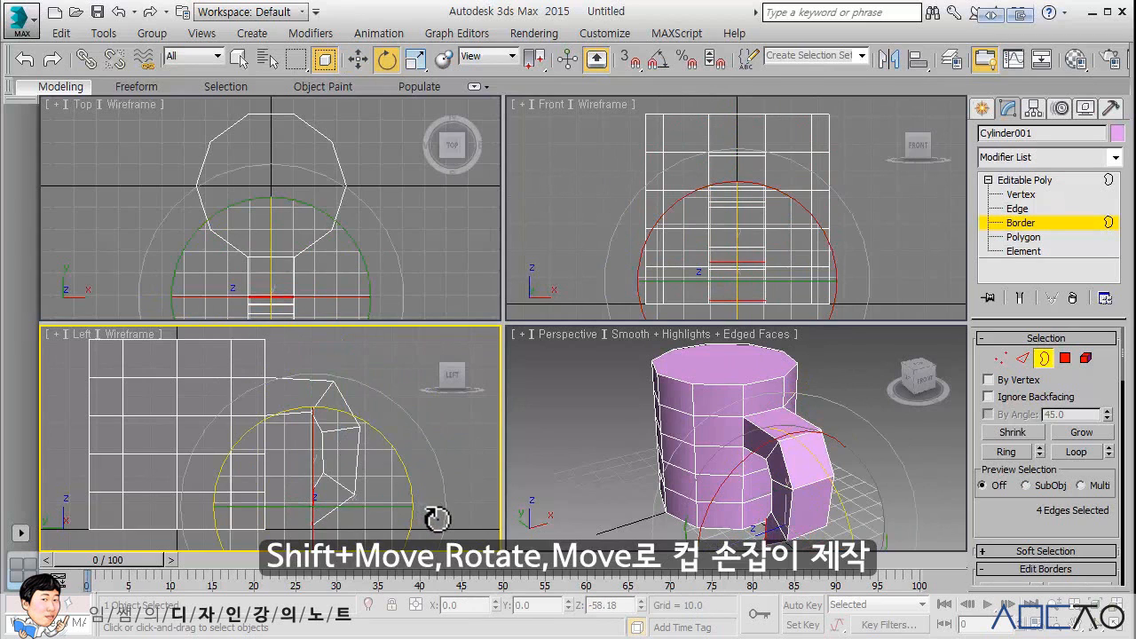
Step: Extend the end border up and inward to the cup wall as the last handle segment and clear the selection
{"action": "key", "text": "w"}
{"action": "left_click_drag", "start_coordinate": [342, 465], "coordinate": [305, 431], "text": "shift"}
{"action": "left_click", "coordinate": [387, 431]}
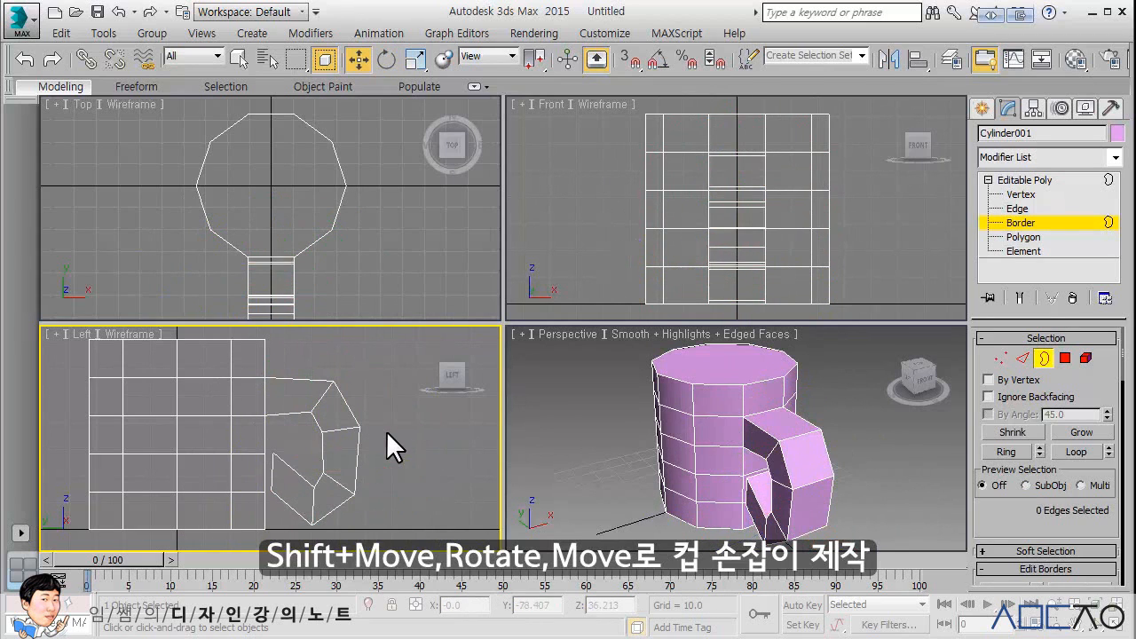
{"action": "key", "text": "ctrl+shift+z"}
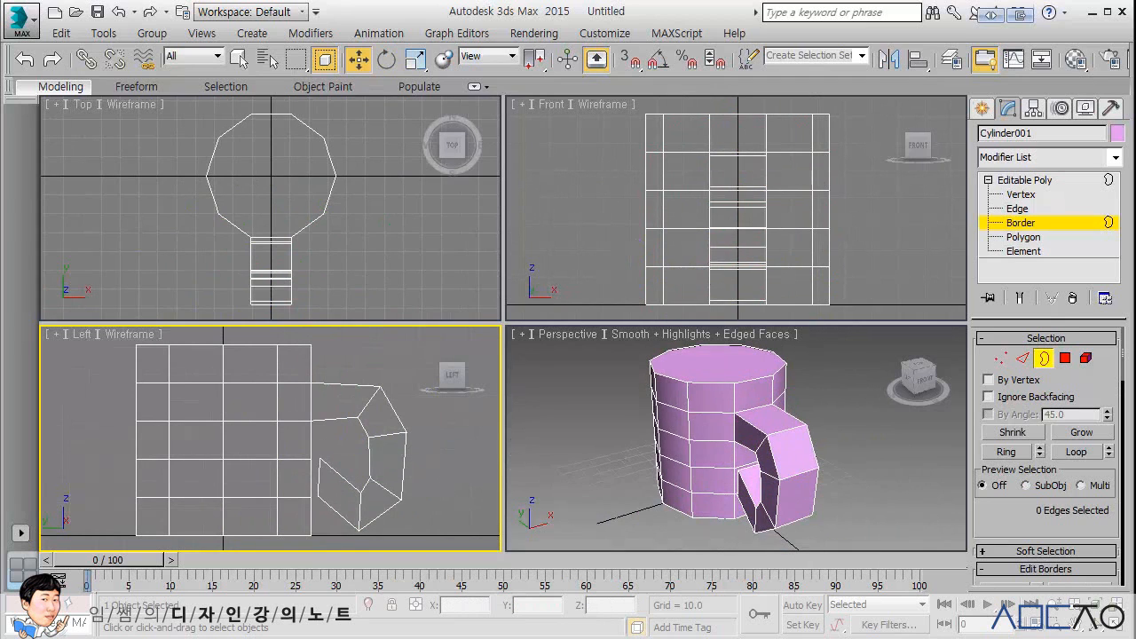
Step: Move the outer and inner vertices at the handle's upper bend closer to the cup wall
{"action": "left_click", "coordinate": [1000, 356]}
{"action": "middle_click_drag", "start_coordinate": [390, 413], "coordinate": [389, 420]}
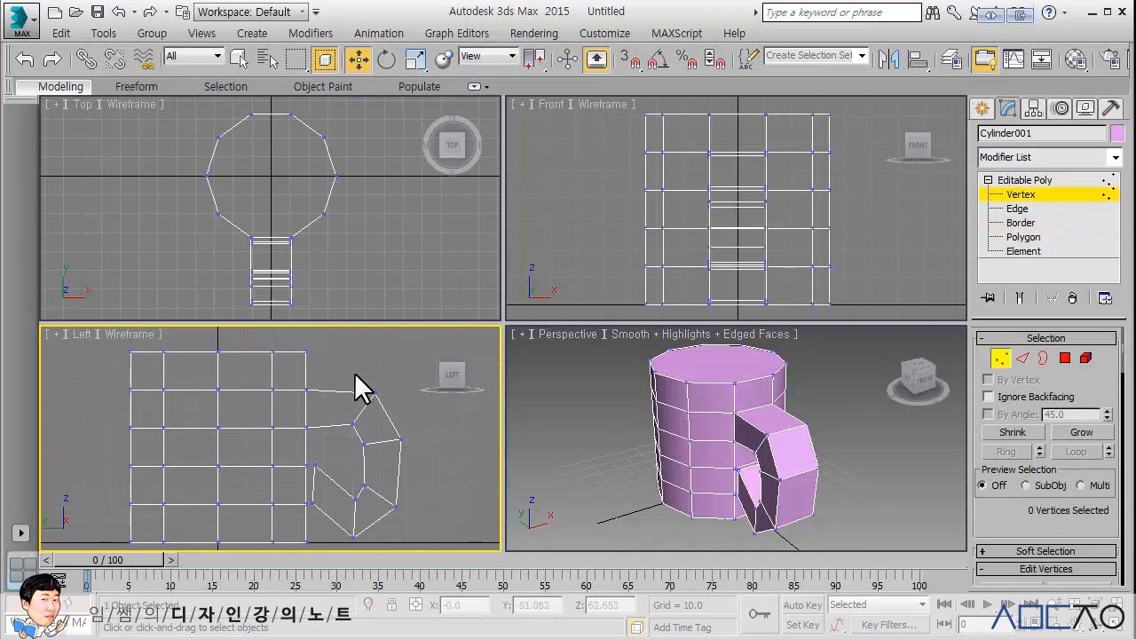
{"action": "left_click_drag", "start_coordinate": [355, 373], "coordinate": [381, 406]}
{"action": "middle_click_drag", "start_coordinate": [381, 398], "coordinate": [345, 411]}
{"action": "left_click_drag", "start_coordinate": [375, 366], "coordinate": [351, 361]}
{"action": "left_click", "coordinate": [382, 351]}
{"action": "left_click_drag", "start_coordinate": [325, 445], "coordinate": [302, 434]}
{"action": "left_click_drag", "start_coordinate": [355, 399], "coordinate": [339, 396]}
{"action": "left_click", "coordinate": [365, 390]}
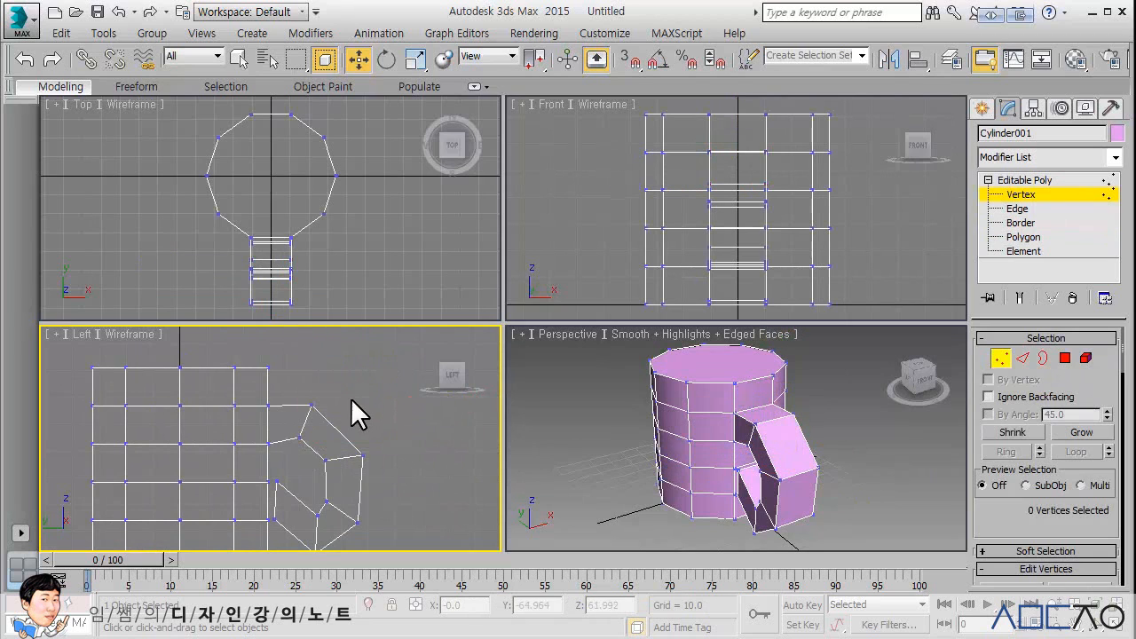
Step: Align the four vertices above the handle's vertical section into a horizontal row by scaling them along Y in the Left view
{"action": "middle_click_drag", "start_coordinate": [352, 418], "coordinate": [344, 372]}
{"action": "scroll", "coordinate": [348, 399], "scroll_direction": "up", "scroll_amount": 3}
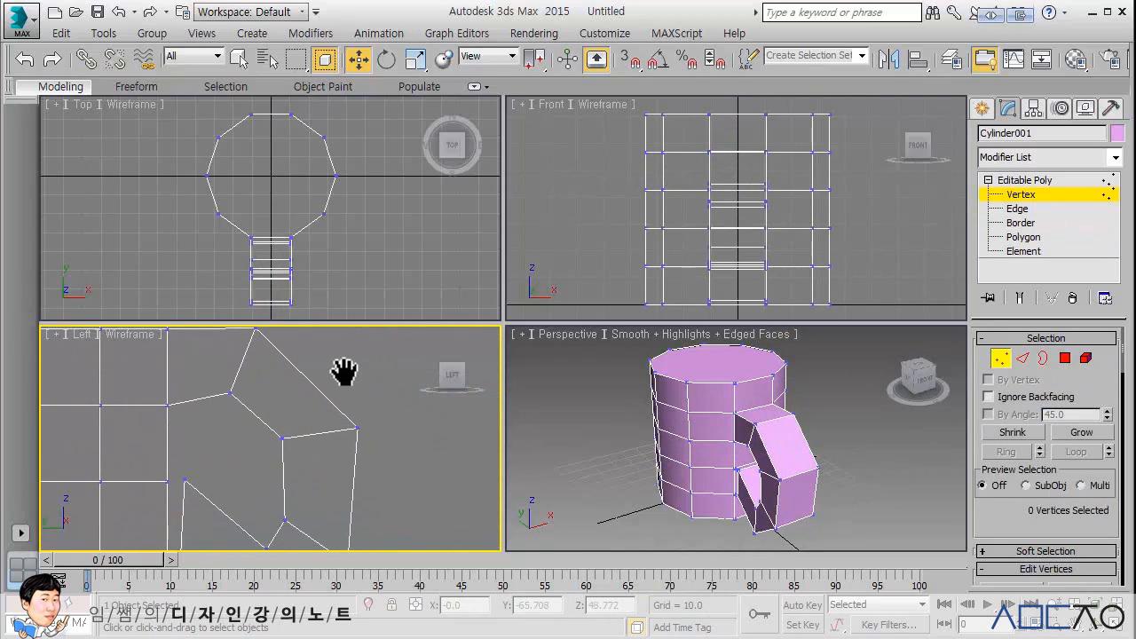
{"action": "key", "text": "alt+w"}
{"action": "middle_click_drag", "start_coordinate": [548, 384], "coordinate": [494, 388]}
{"action": "left_click_drag", "start_coordinate": [445, 284], "coordinate": [697, 381]}
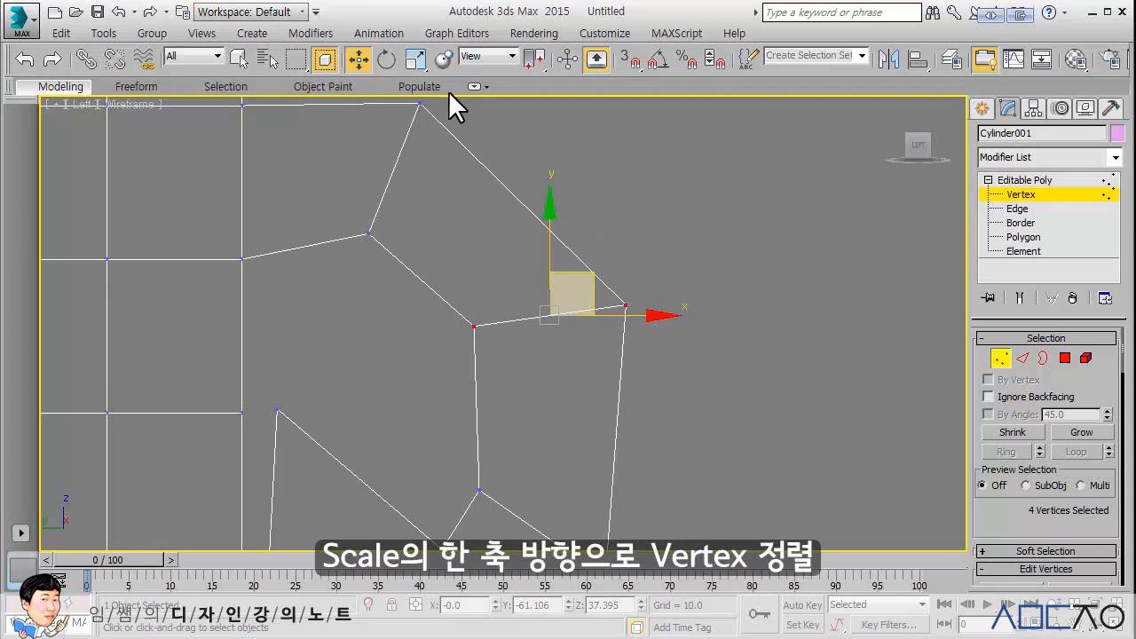
{"action": "left_click", "coordinate": [416, 59]}
{"action": "left_click_drag", "start_coordinate": [526, 60], "coordinate": [533, 120]}
{"action": "middle_click_drag", "start_coordinate": [643, 249], "coordinate": [658, 280]}
{"action": "left_click_drag", "start_coordinate": [524, 244], "coordinate": [462, 9]}
{"action": "left_click_drag", "start_coordinate": [522, 252], "coordinate": [515, 489]}
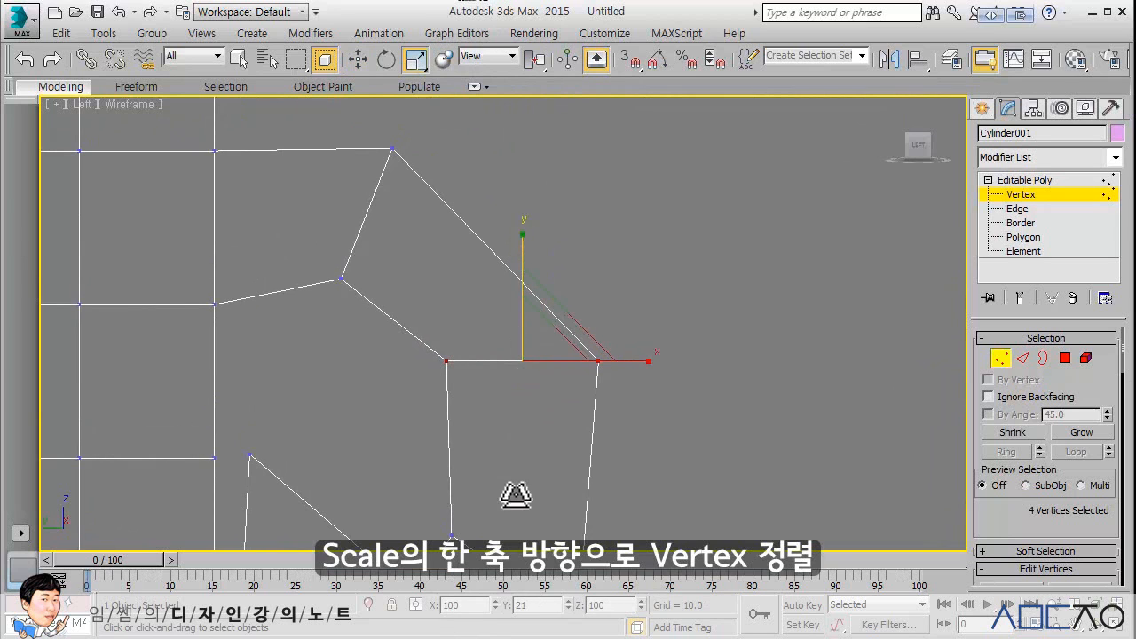
{"action": "left_click", "coordinate": [676, 410]}
Step: Straighten the handle's outermost side into a vertical line by scaling its four outer vertices along X
{"action": "middle_click_drag", "start_coordinate": [676, 410], "coordinate": [628, 281]}
{"action": "scroll", "coordinate": [659, 284], "scroll_direction": "down", "scroll_amount": 2}
{"action": "left_click_drag", "start_coordinate": [530, 258], "coordinate": [633, 480]}
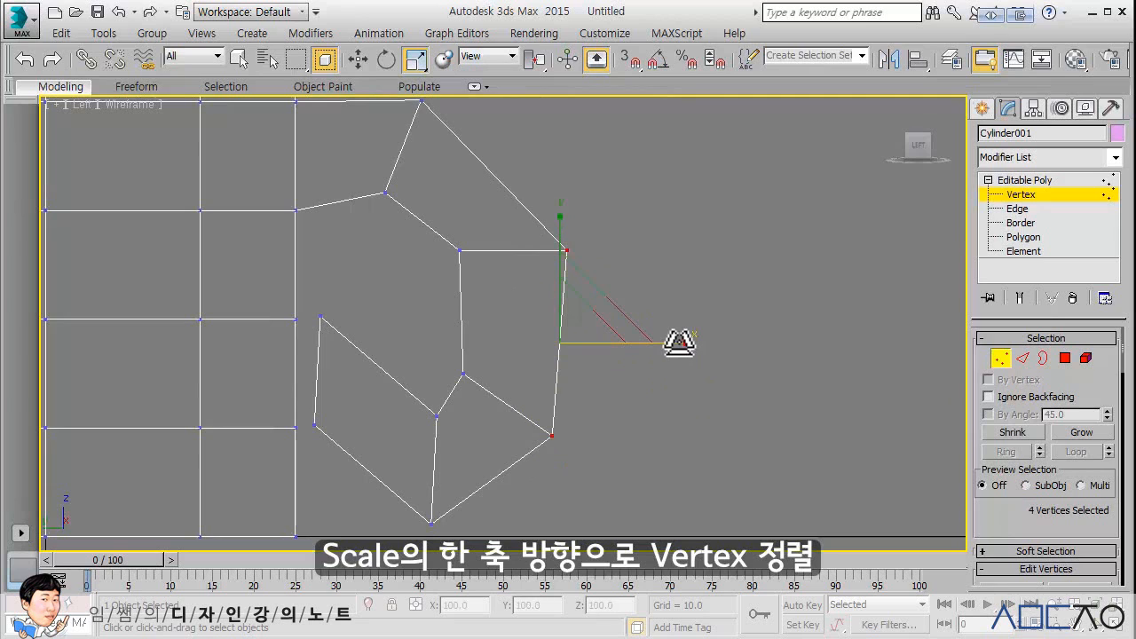
{"action": "left_click_drag", "start_coordinate": [680, 342], "coordinate": [178, 325]}
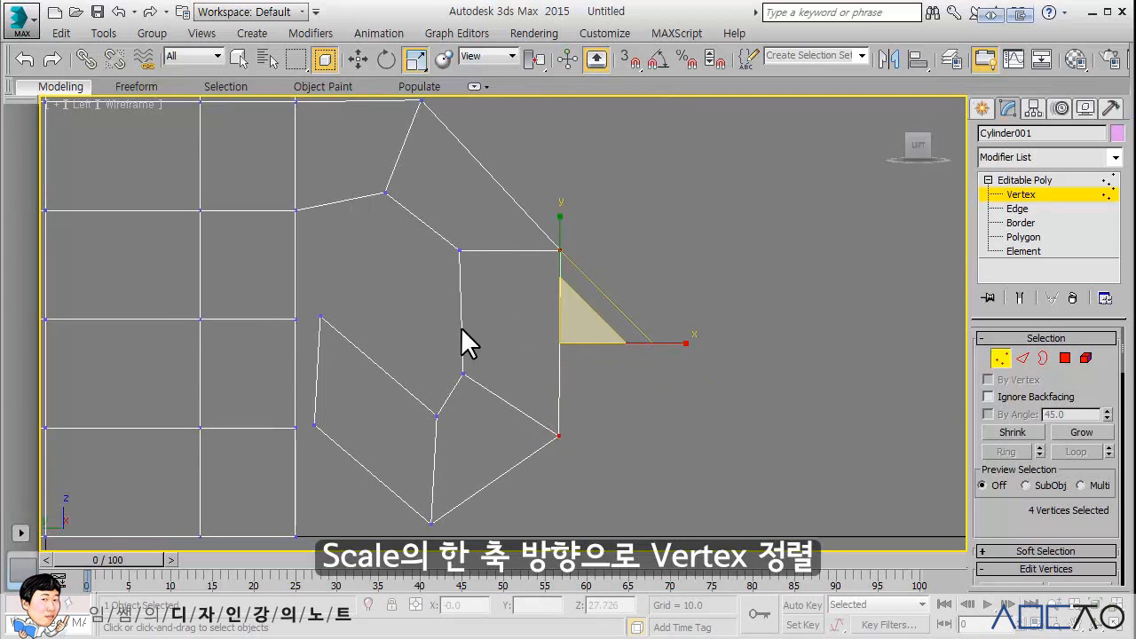
{"action": "left_click_drag", "start_coordinate": [669, 343], "coordinate": [410, 335]}
{"action": "left_click", "coordinate": [657, 265]}
{"action": "middle_click_drag", "start_coordinate": [655, 268], "coordinate": [666, 288]}
{"action": "key", "text": "z"}
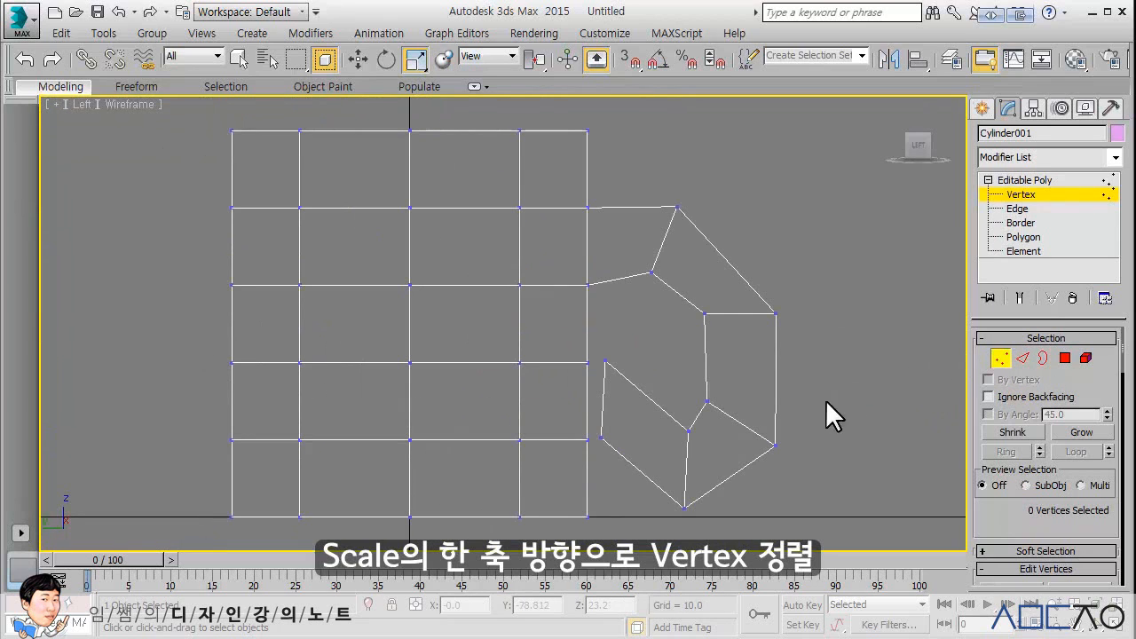
Step: Flatten the four vertices below the handle's vertical section into a horizontal row with Scale along Y
{"action": "left_click_drag", "start_coordinate": [800, 452], "coordinate": [709, 424]}
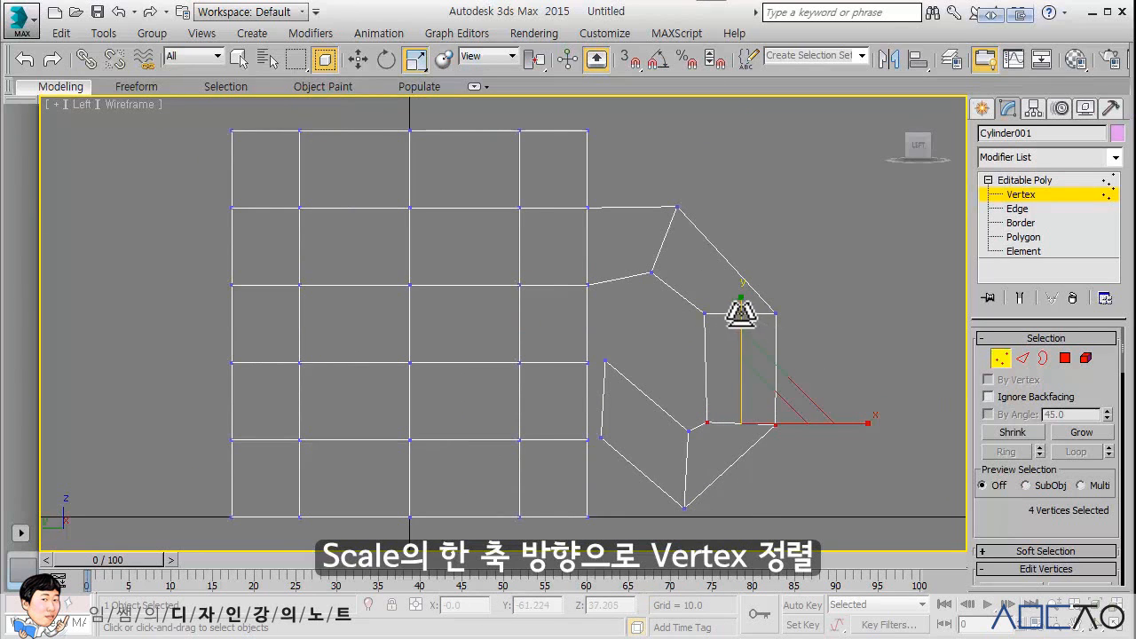
{"action": "key", "text": "F8"}
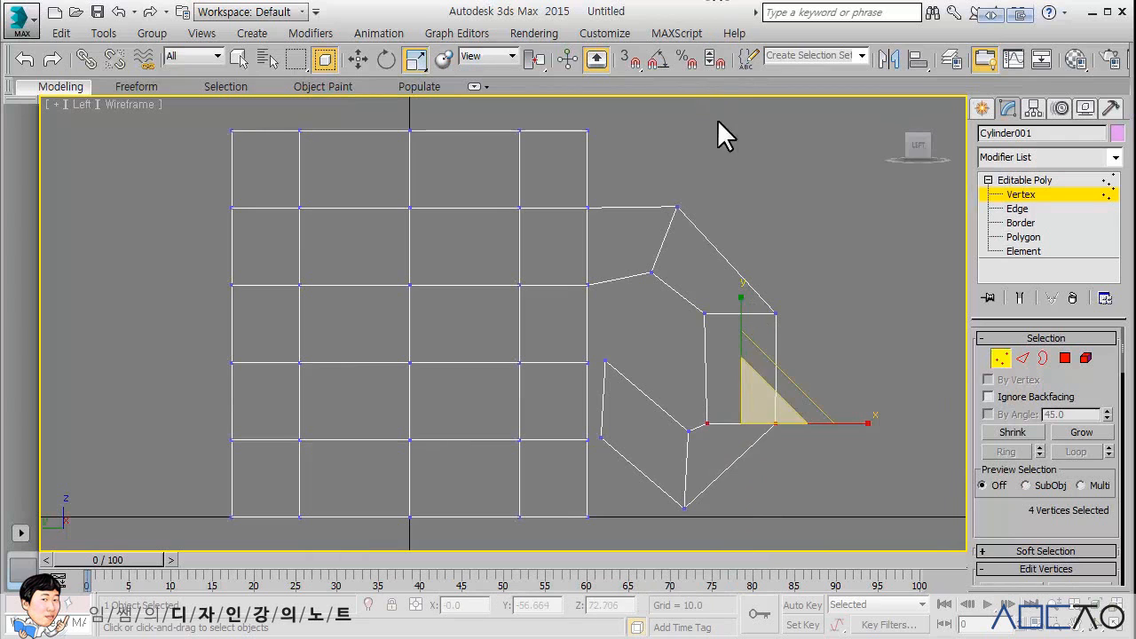
{"action": "left_click", "coordinate": [787, 232]}
Step: Move the lower inner vertices of the handle's vertical section up and nudge the lower outer pair slightly
{"action": "left_click", "coordinate": [358, 59]}
{"action": "middle_click_drag", "start_coordinate": [626, 257], "coordinate": [596, 233]}
{"action": "left_click_drag", "start_coordinate": [695, 404], "coordinate": [714, 337]}
{"action": "left_click_drag", "start_coordinate": [787, 417], "coordinate": [731, 380]}
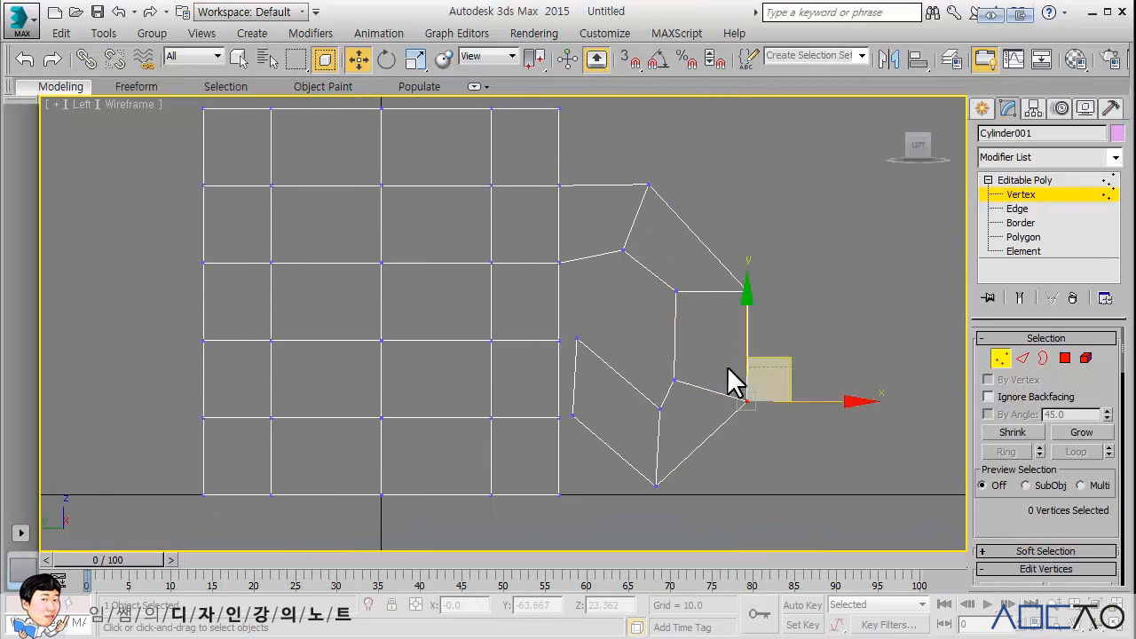
{"action": "key", "text": "alt+w"}
{"action": "middle_click_drag", "start_coordinate": [802, 436], "coordinate": [789, 414], "text": "alt"}
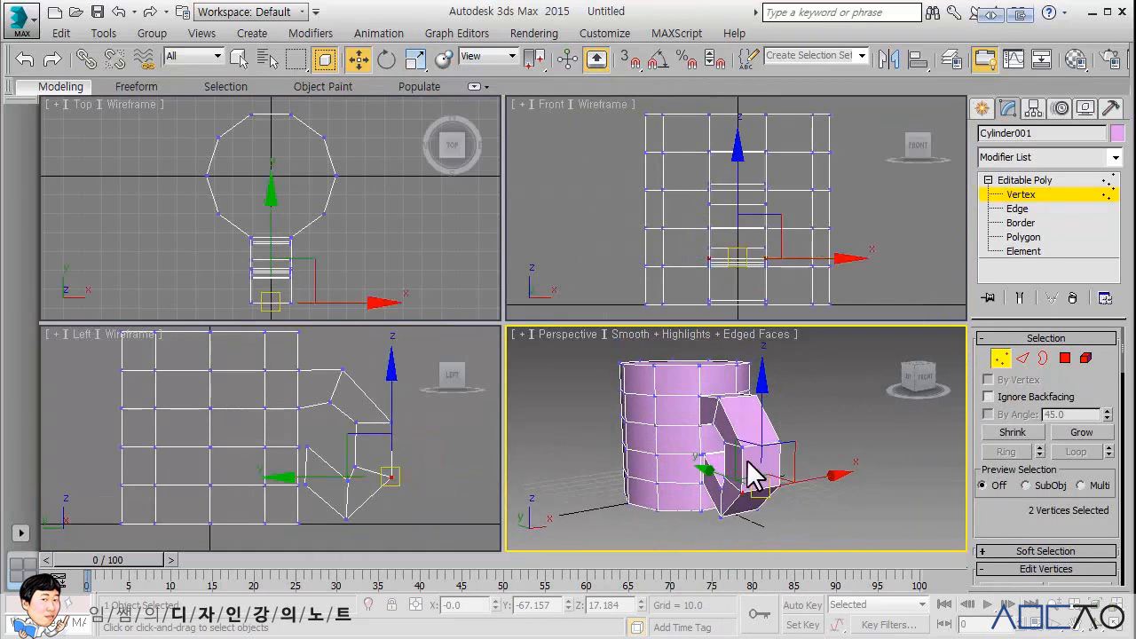
Step: Move only one of the two overlapping upper outer handle vertices outward, out of line with its counterpart
{"action": "left_click_drag", "start_coordinate": [416, 446], "coordinate": [377, 406]}
{"action": "left_click", "coordinate": [433, 442]}
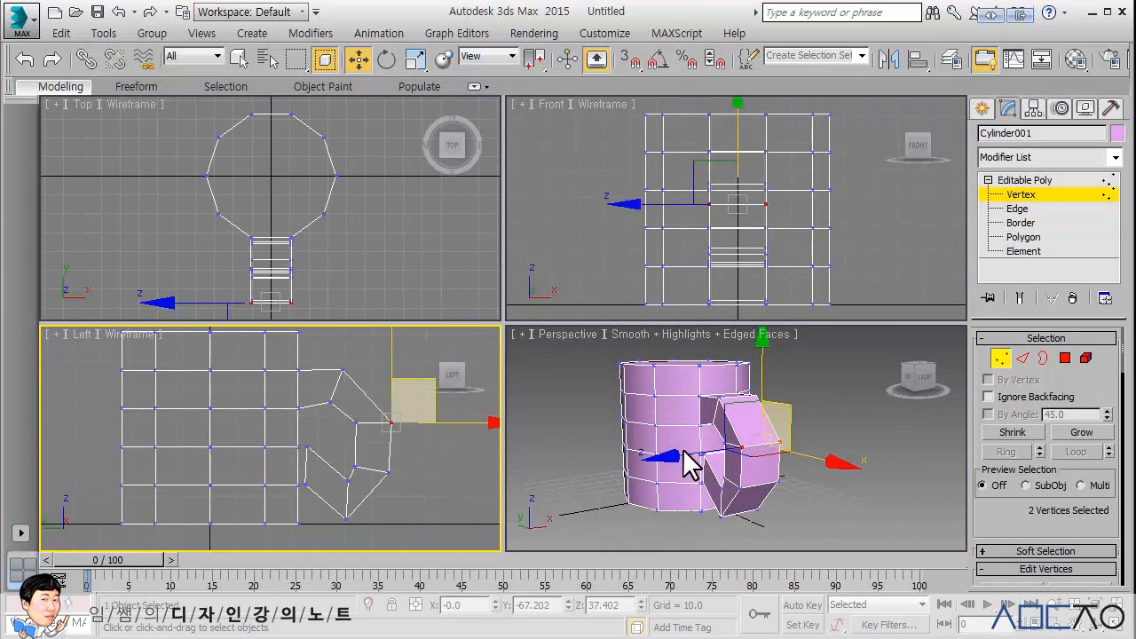
{"action": "left_click", "coordinate": [415, 449]}
{"action": "middle_click_drag", "start_coordinate": [415, 449], "coordinate": [347, 457]}
{"action": "scroll", "coordinate": [348, 449], "scroll_direction": "up", "scroll_amount": 3}
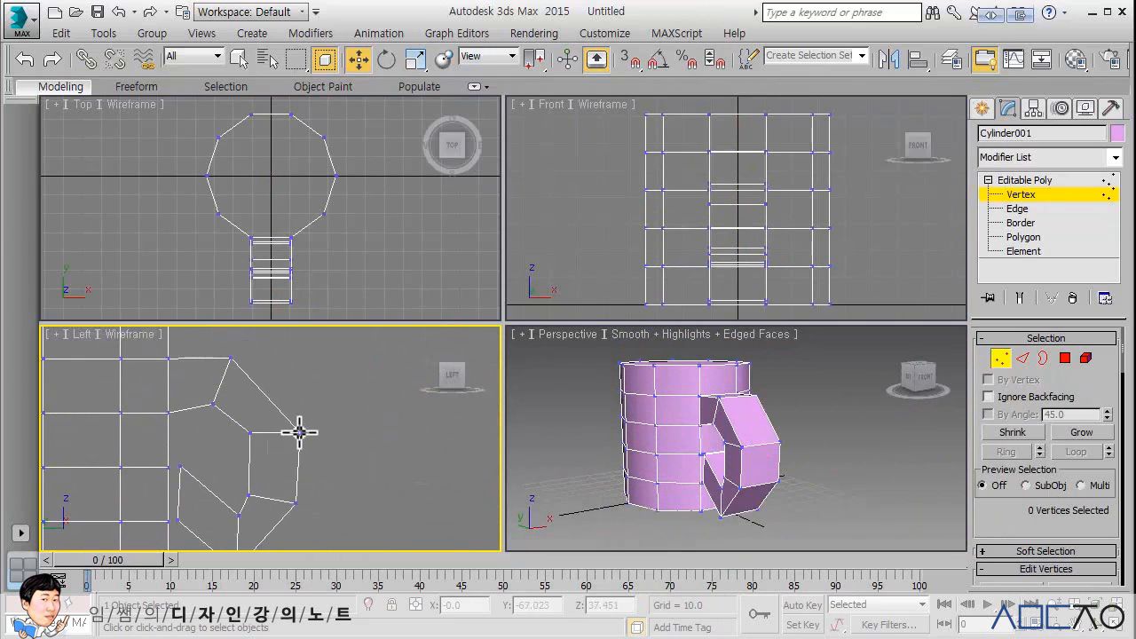
{"action": "left_click", "coordinate": [323, 433]}
{"action": "left_click", "coordinate": [372, 462]}
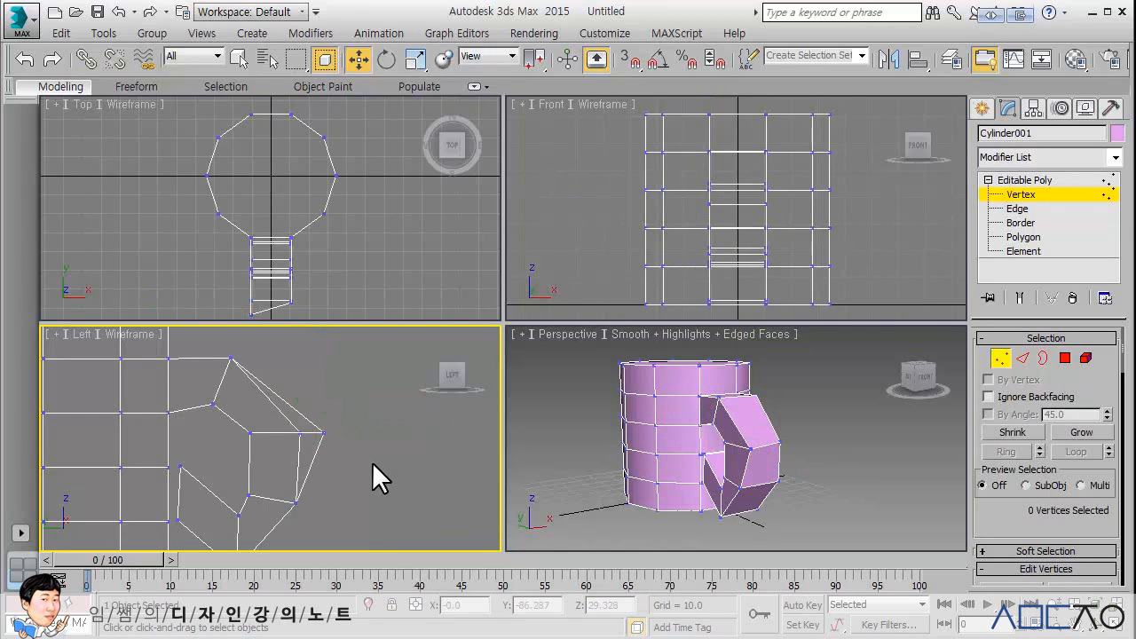
Step: Bring the handle's two misaligned upper outer vertices back into line by repeatedly scaling them together along X in the Left view
{"action": "mouse_move", "coordinate": [540, 448]}
{"action": "middle_mouse_down", "text": "alt"}
{"action": "mouse_move", "coordinate": [614, 443]}
{"action": "mouse_move", "coordinate": [535, 459]}
{"action": "mouse_move", "coordinate": [807, 477]}
{"action": "mouse_move", "coordinate": [678, 484]}
{"action": "mouse_move", "coordinate": [557, 456]}
{"action": "middle_mouse_up", "text": "alt"}
{"action": "left_click_drag", "start_coordinate": [359, 454], "coordinate": [278, 411]}
{"action": "middle_click_drag", "start_coordinate": [353, 455], "coordinate": [334, 450]}
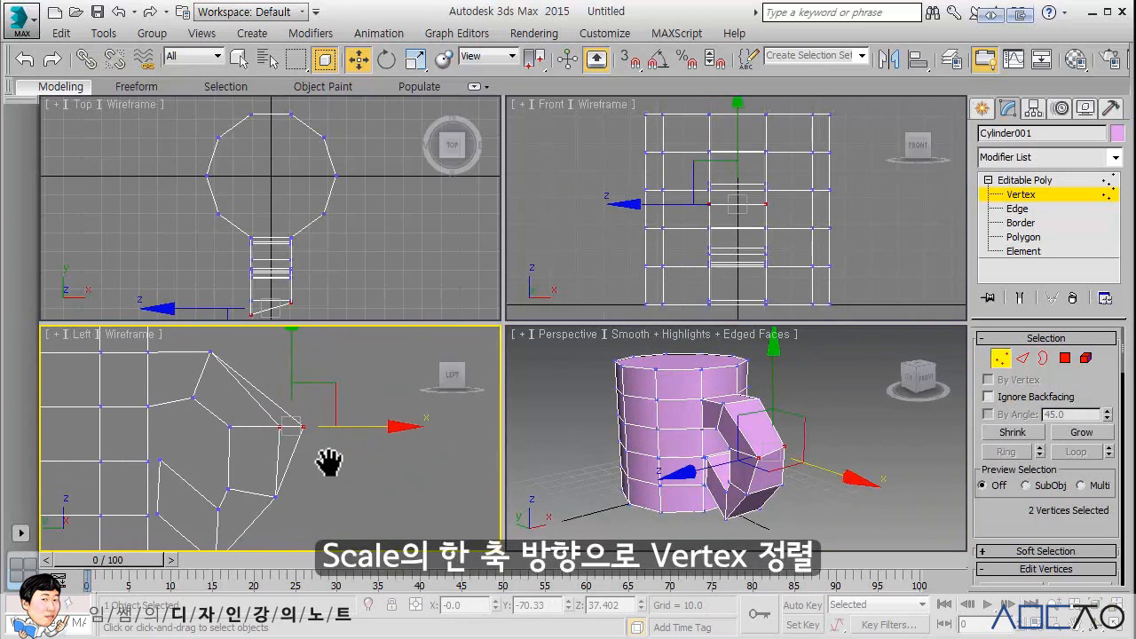
{"action": "key", "text": "r"}
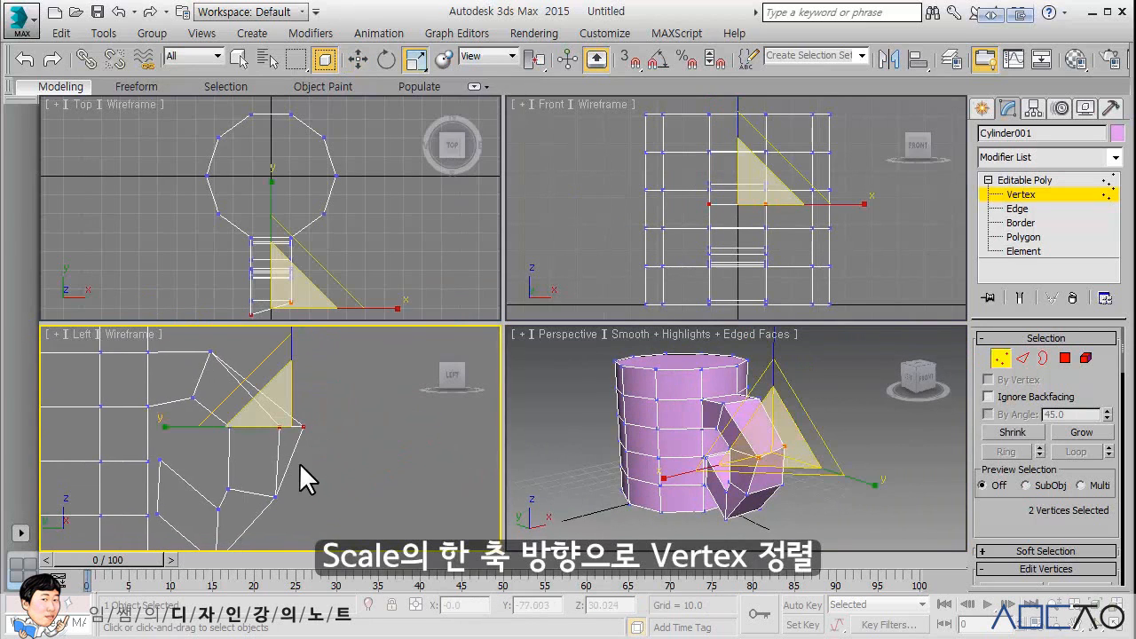
{"action": "middle_click_drag", "start_coordinate": [302, 472], "coordinate": [335, 484]}
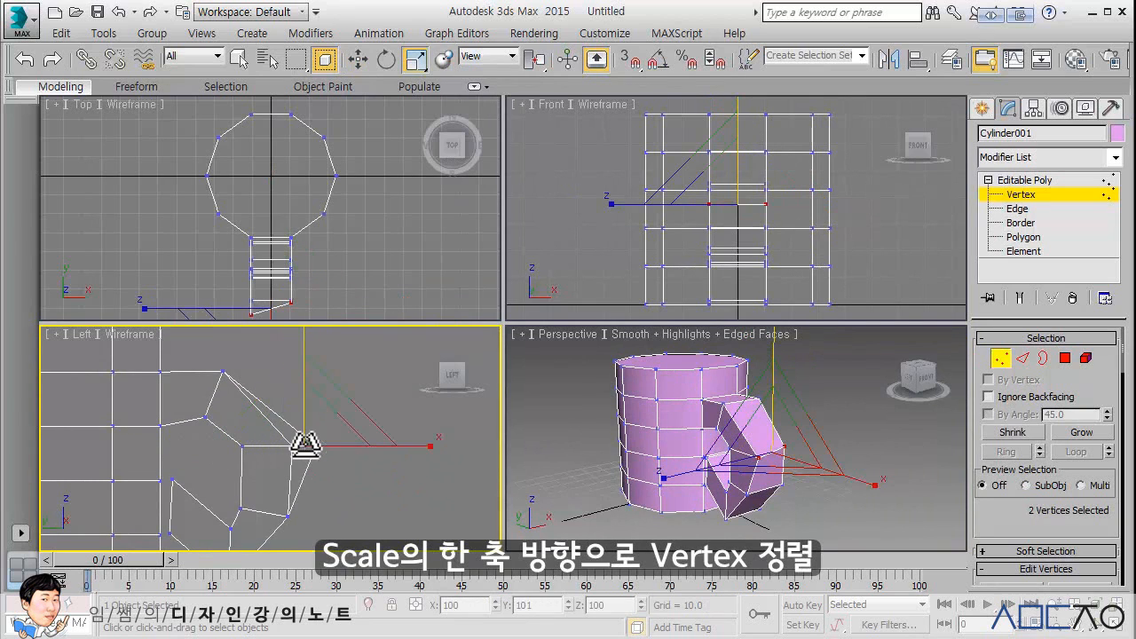
{"action": "right_click", "coordinate": [373, 441]}
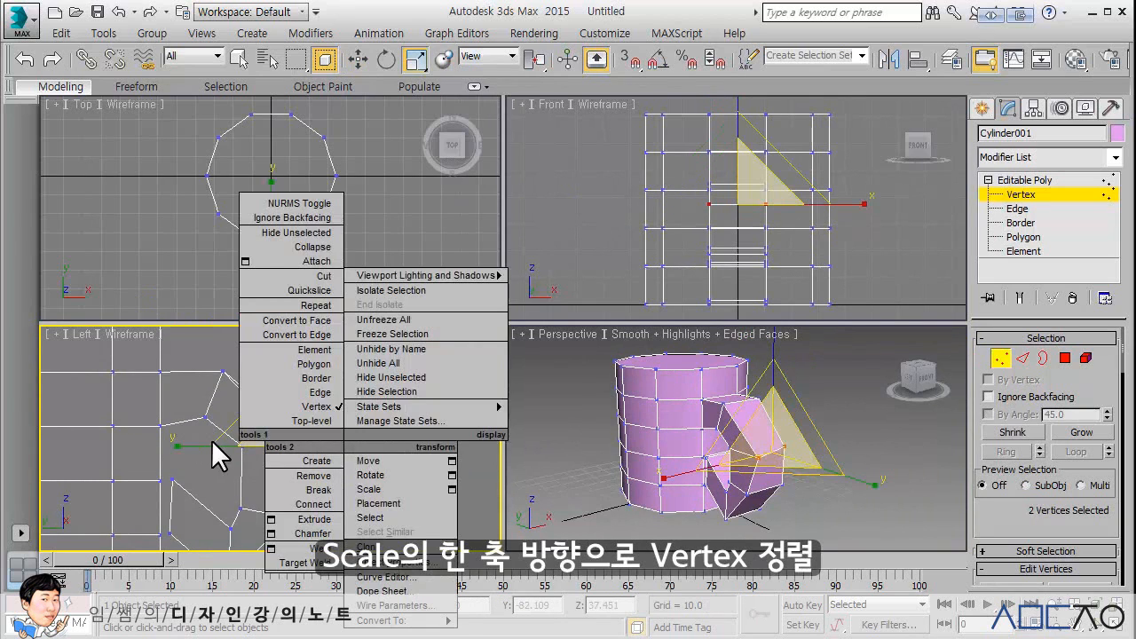
{"action": "middle_click_drag", "start_coordinate": [354, 400], "coordinate": [328, 401]}
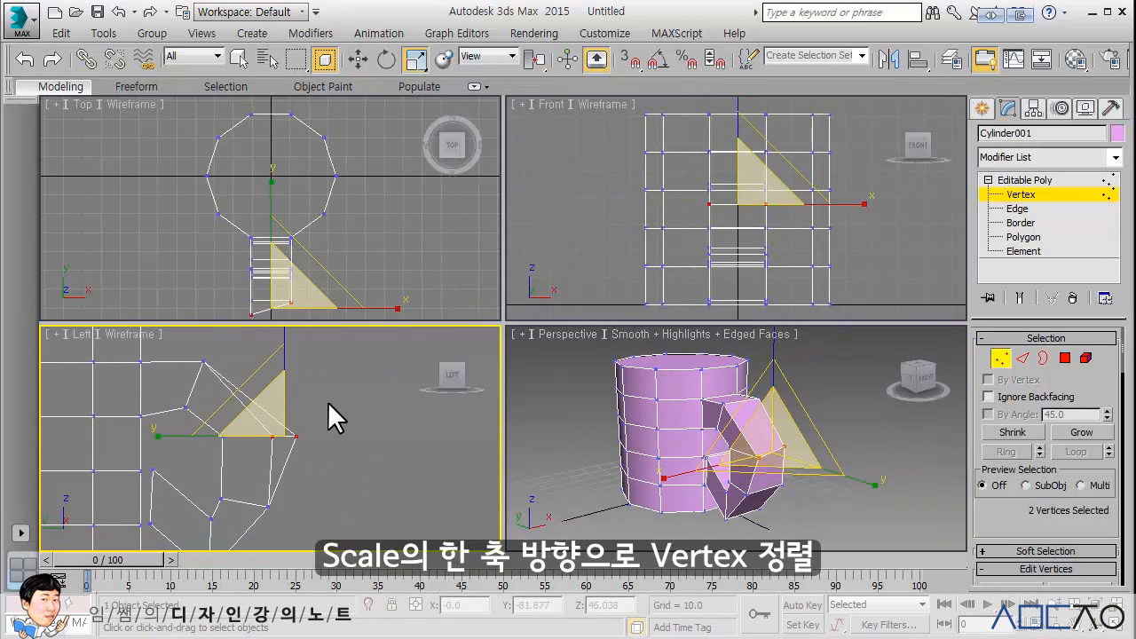
{"action": "key", "text": "alt+w"}
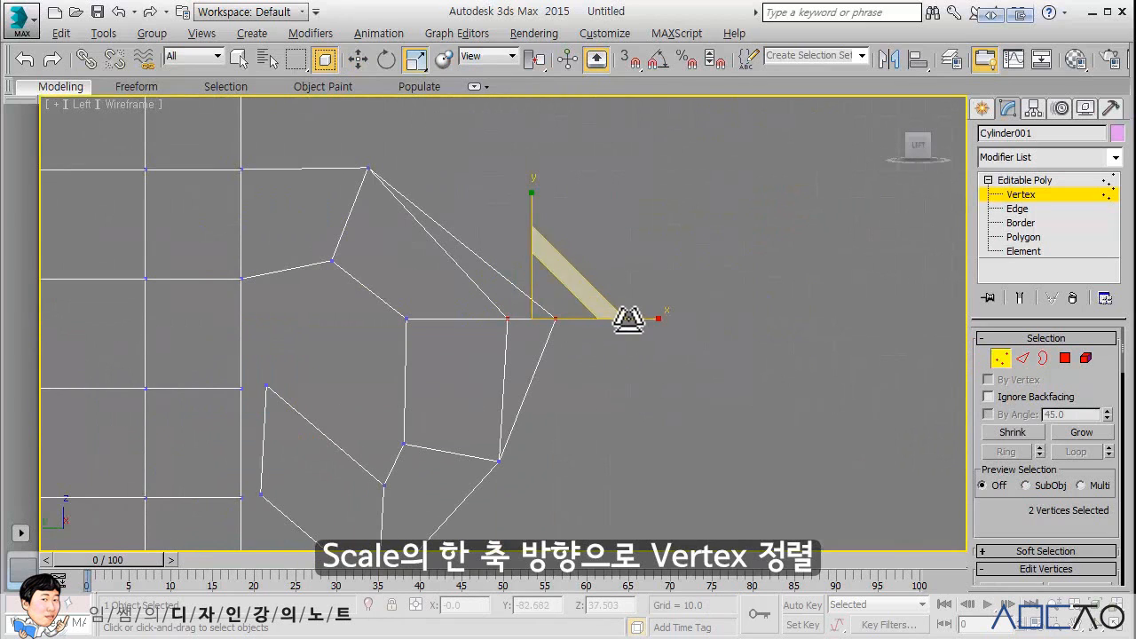
{"action": "left_click_drag", "start_coordinate": [642, 318], "coordinate": [463, 322]}
{"action": "left_click_drag", "start_coordinate": [645, 318], "coordinate": [423, 320]}
{"action": "left_click_drag", "start_coordinate": [636, 318], "coordinate": [507, 317]}
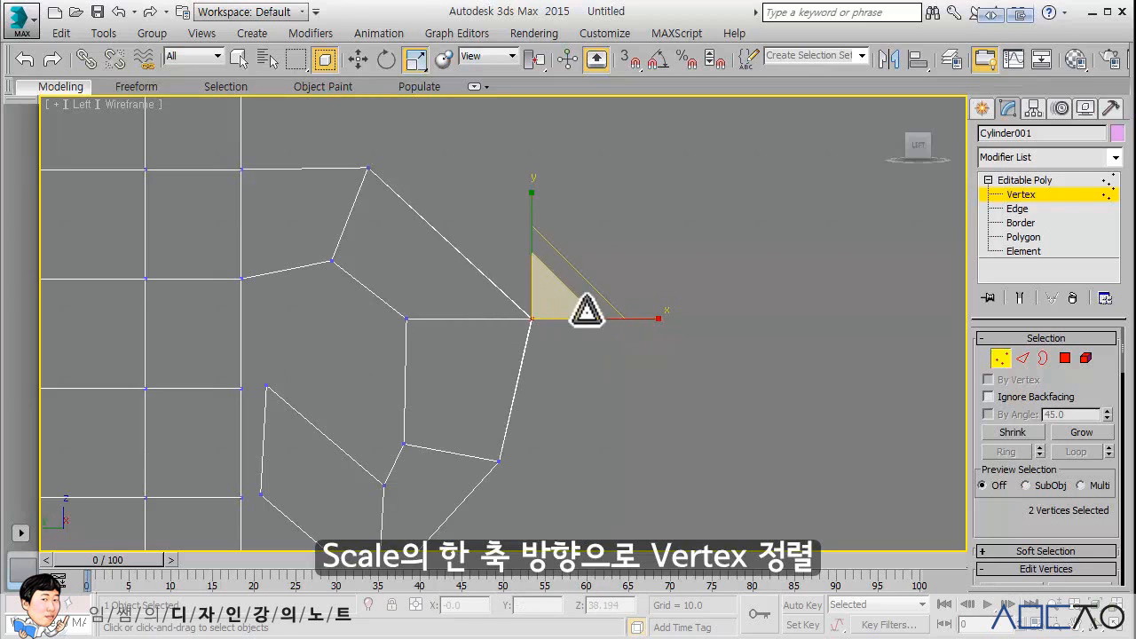
{"action": "left_click_drag", "start_coordinate": [640, 317], "coordinate": [394, 317]}
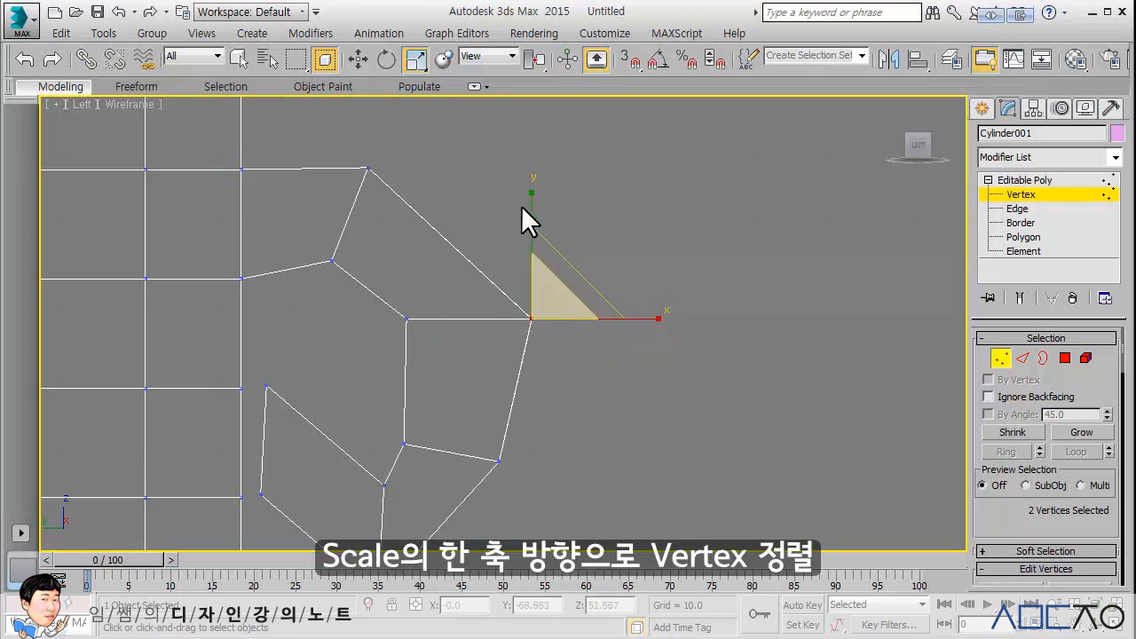
{"action": "left_click_drag", "start_coordinate": [524, 237], "coordinate": [522, 410]}
{"action": "left_click_drag", "start_coordinate": [639, 322], "coordinate": [540, 322]}
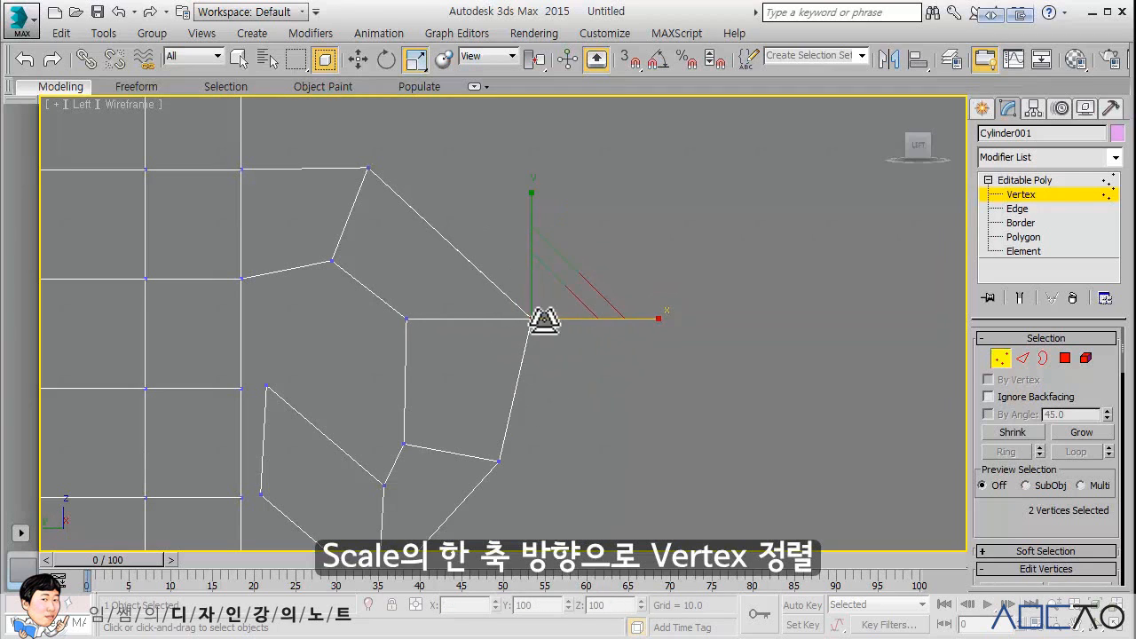
Step: Straighten the handle's outer side into a vertical line by scaling its four outer vertices along X
{"action": "left_click", "coordinate": [587, 483]}
{"action": "left_click_drag", "start_coordinate": [586, 483], "coordinate": [484, 293]}
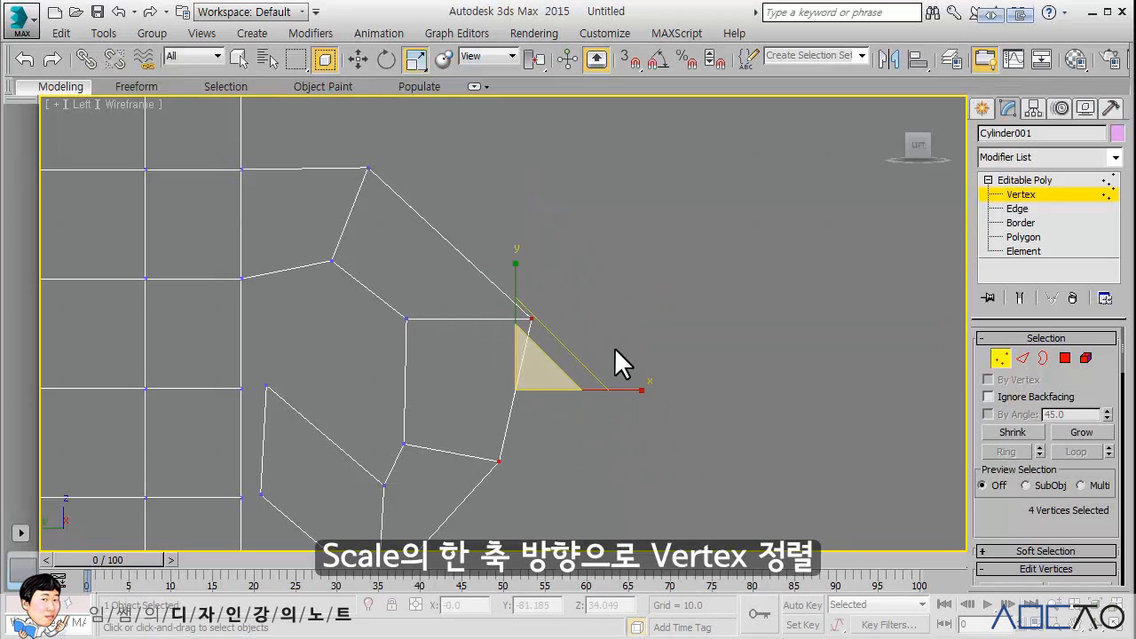
{"action": "left_click_drag", "start_coordinate": [622, 388], "coordinate": [458, 394]}
{"action": "left_click_drag", "start_coordinate": [639, 393], "coordinate": [311, 381]}
{"action": "left_click_drag", "start_coordinate": [629, 391], "coordinate": [320, 385]}
{"action": "left_click", "coordinate": [652, 303]}
{"action": "middle_click_drag", "start_coordinate": [658, 311], "coordinate": [668, 303]}
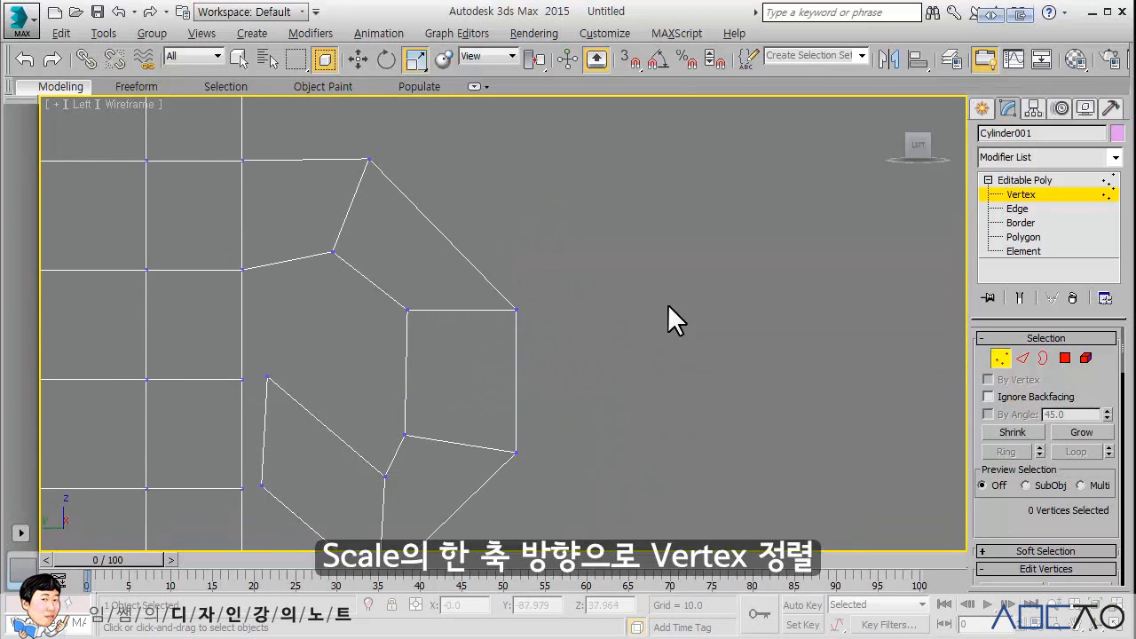
{"action": "key", "text": "alt+w"}
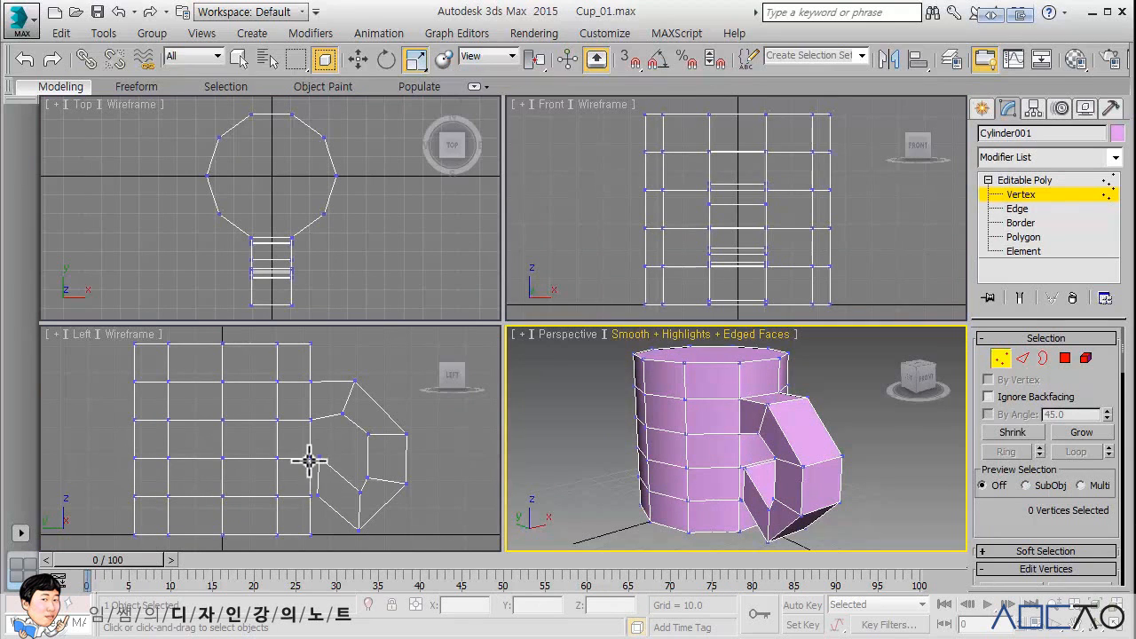
Step: Delete the cup wall polygon facing the handle's open lower end and leave polygon editing
{"action": "middle_click_drag", "start_coordinate": [558, 471], "coordinate": [577, 402]}
{"action": "key", "text": "alt+w"}
{"action": "scroll", "coordinate": [569, 377], "scroll_direction": "up", "scroll_amount": 5}
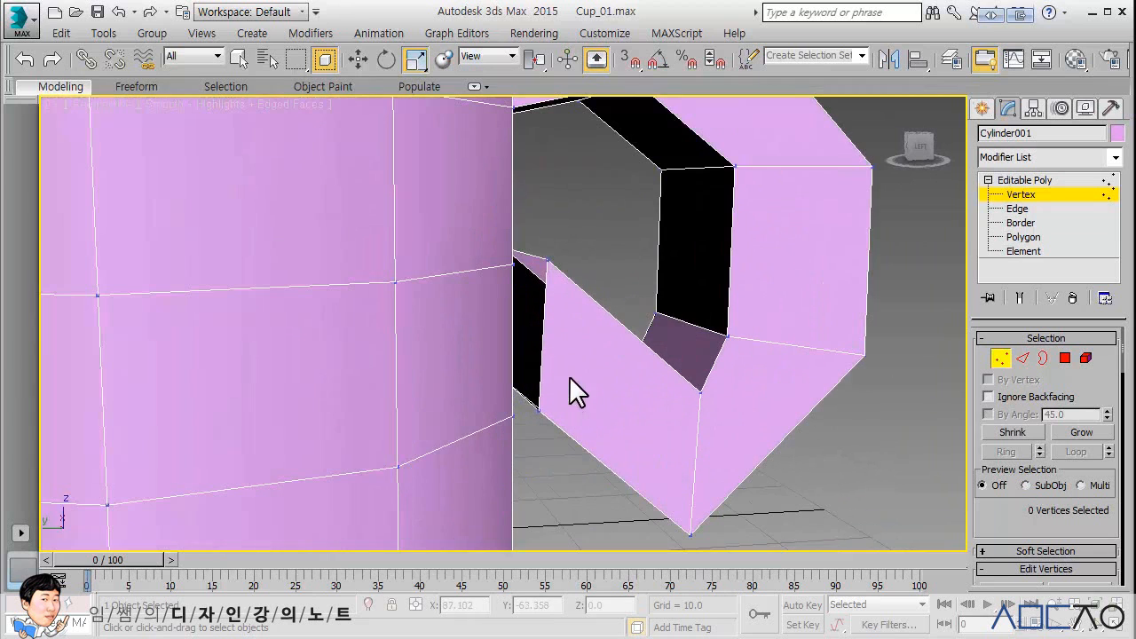
{"action": "scroll", "coordinate": [571, 402], "scroll_direction": "down", "scroll_amount": 8}
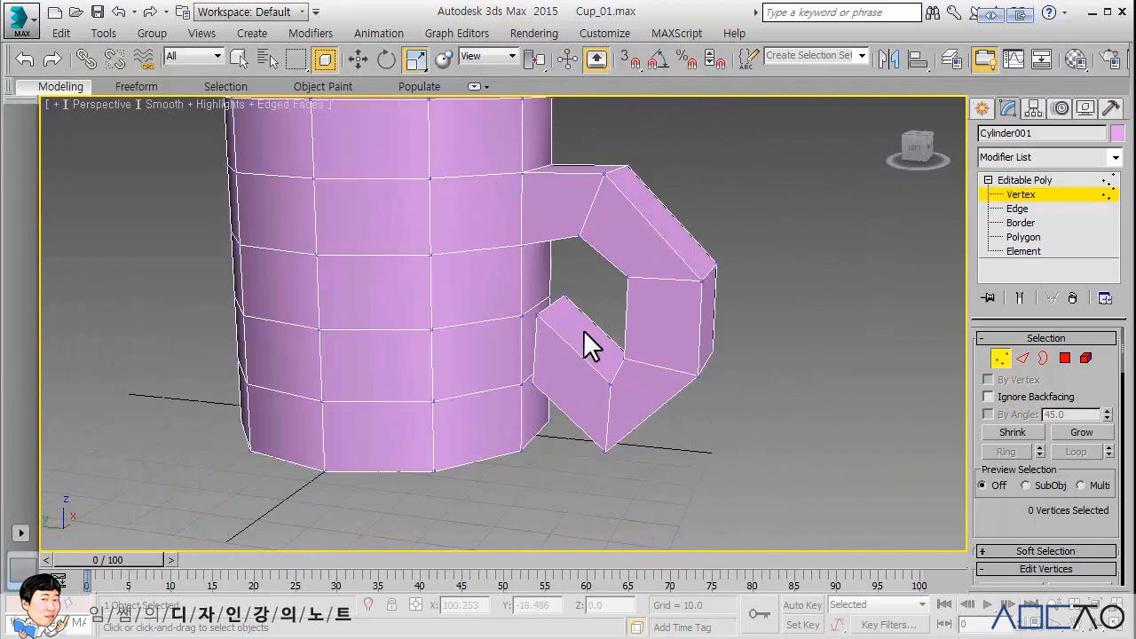
{"action": "middle_click_drag", "start_coordinate": [583, 329], "coordinate": [578, 368]}
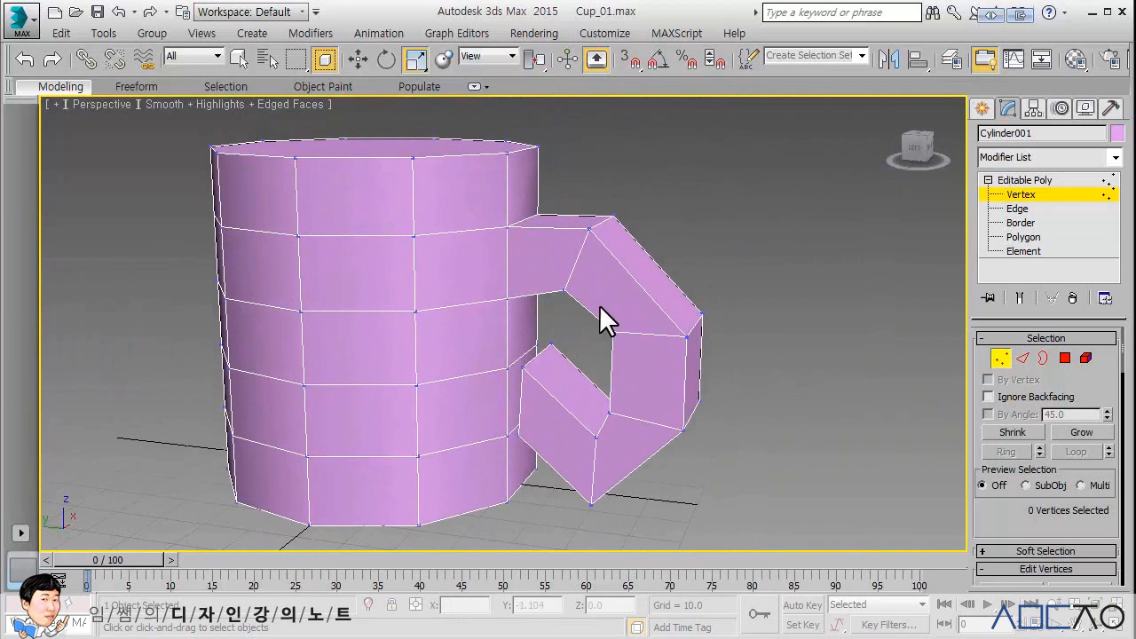
{"action": "mouse_move", "coordinate": [528, 367]}
{"action": "middle_mouse_down", "text": "alt"}
{"action": "mouse_move", "coordinate": [540, 352]}
{"action": "mouse_move", "coordinate": [514, 362]}
{"action": "mouse_move", "coordinate": [514, 375]}
{"action": "mouse_move", "coordinate": [564, 377]}
{"action": "mouse_move", "coordinate": [509, 378]}
{"action": "middle_mouse_up", "text": "alt"}
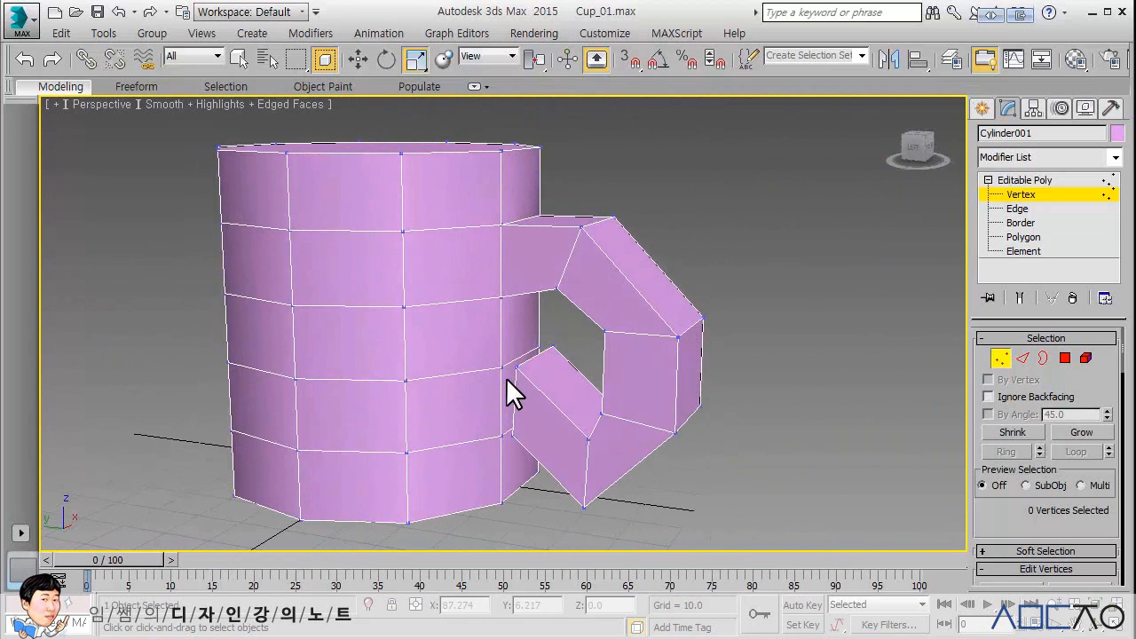
{"action": "left_click", "coordinate": [1065, 358]}
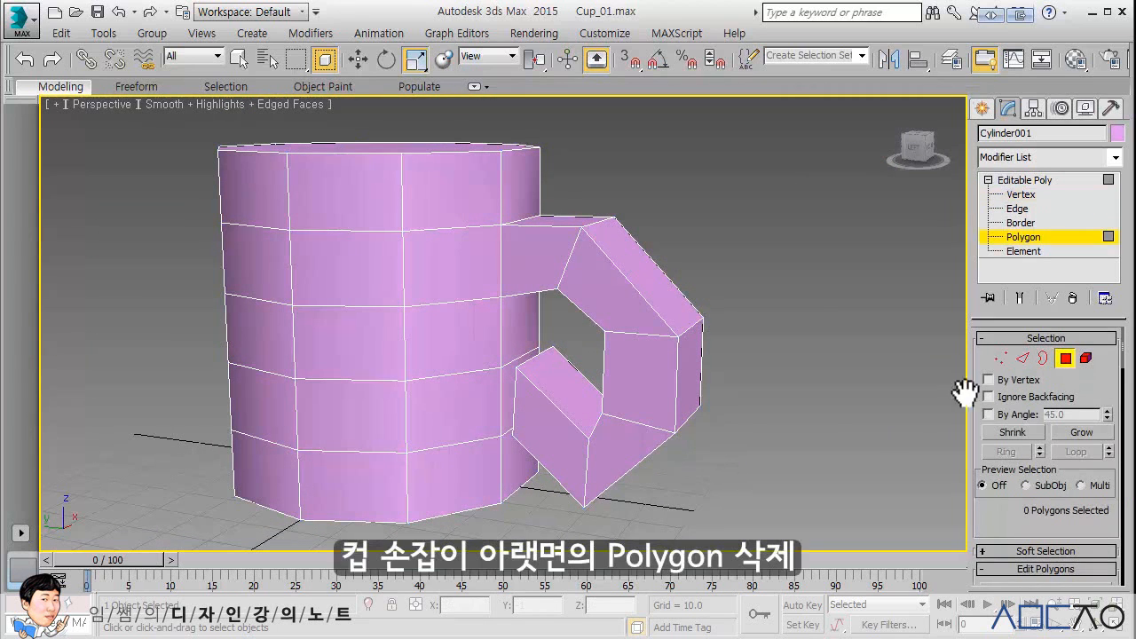
{"action": "left_click", "coordinate": [519, 409]}
{"action": "key", "text": "Delete"}
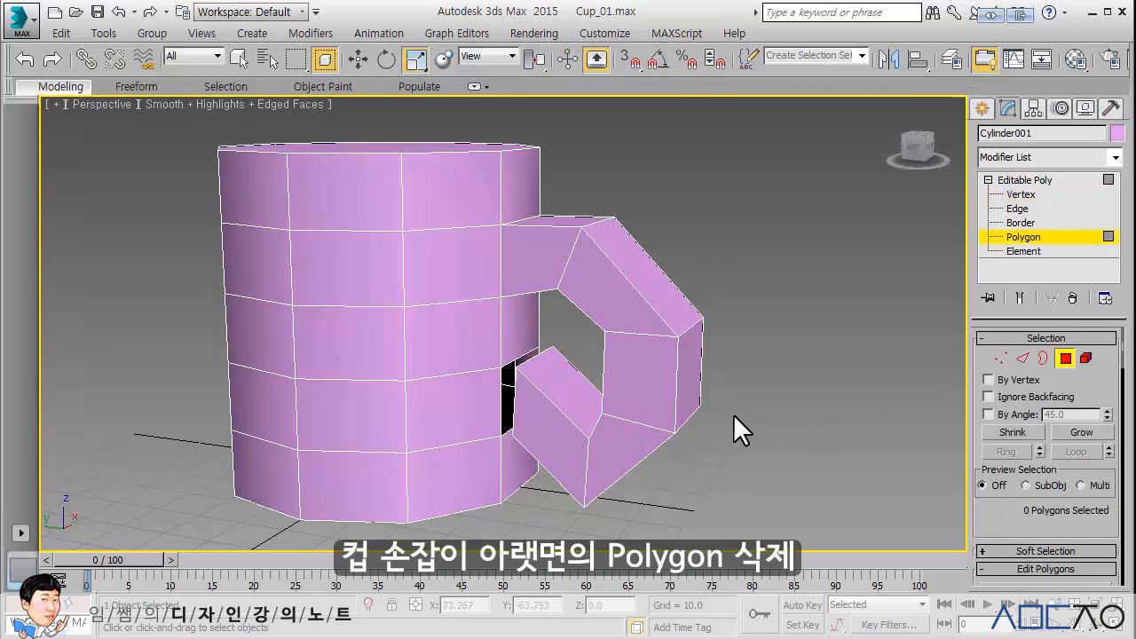
{"action": "left_click", "coordinate": [1021, 180]}
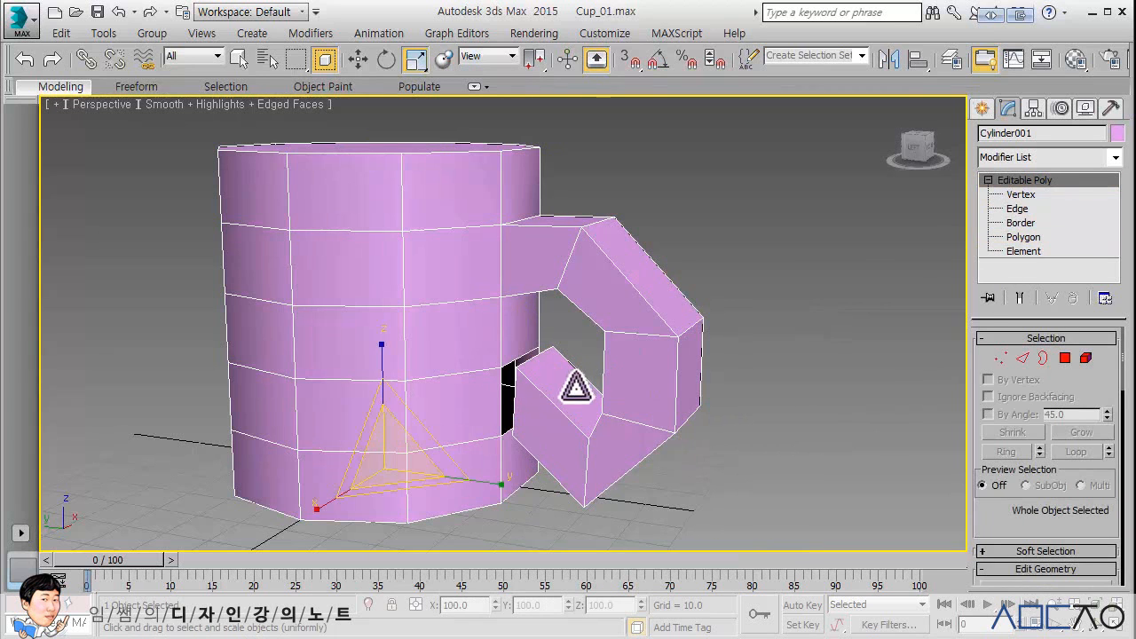
Step: Target-weld the upper and lower vertices on one side of the handle's open end to the matching corners of the cup opening
{"action": "middle_click_drag", "start_coordinate": [573, 385], "coordinate": [612, 361], "text": "alt"}
{"action": "key", "text": "q"}
{"action": "scroll", "coordinate": [569, 384], "scroll_direction": "up", "scroll_amount": 5}
{"action": "scroll", "coordinate": [611, 360], "scroll_direction": "down", "scroll_amount": 3}
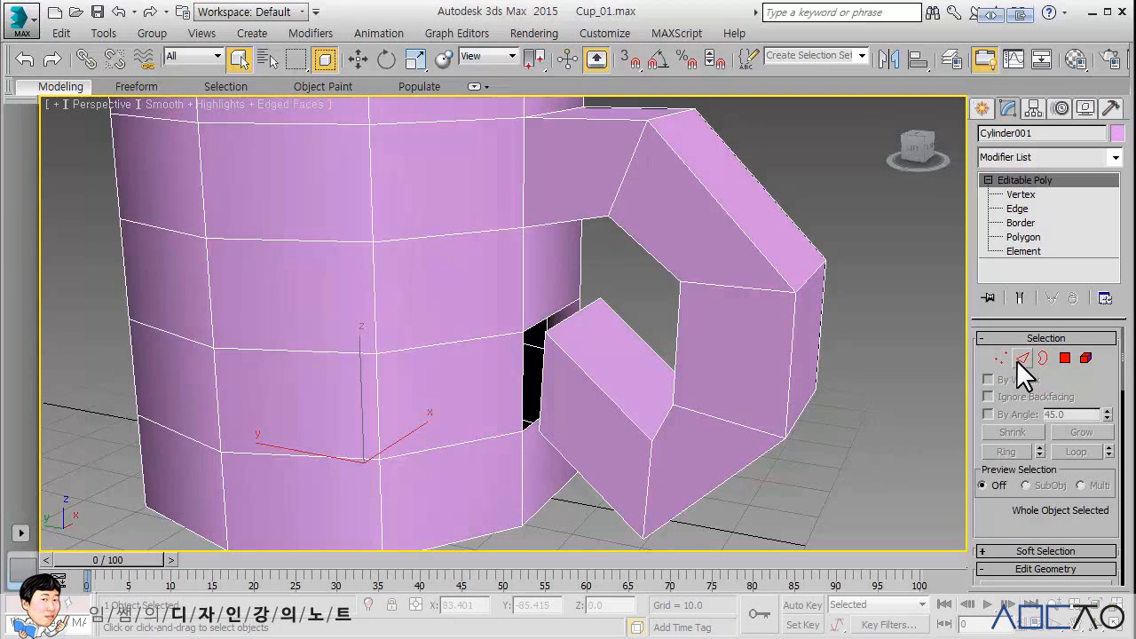
{"action": "left_click", "coordinate": [1012, 192]}
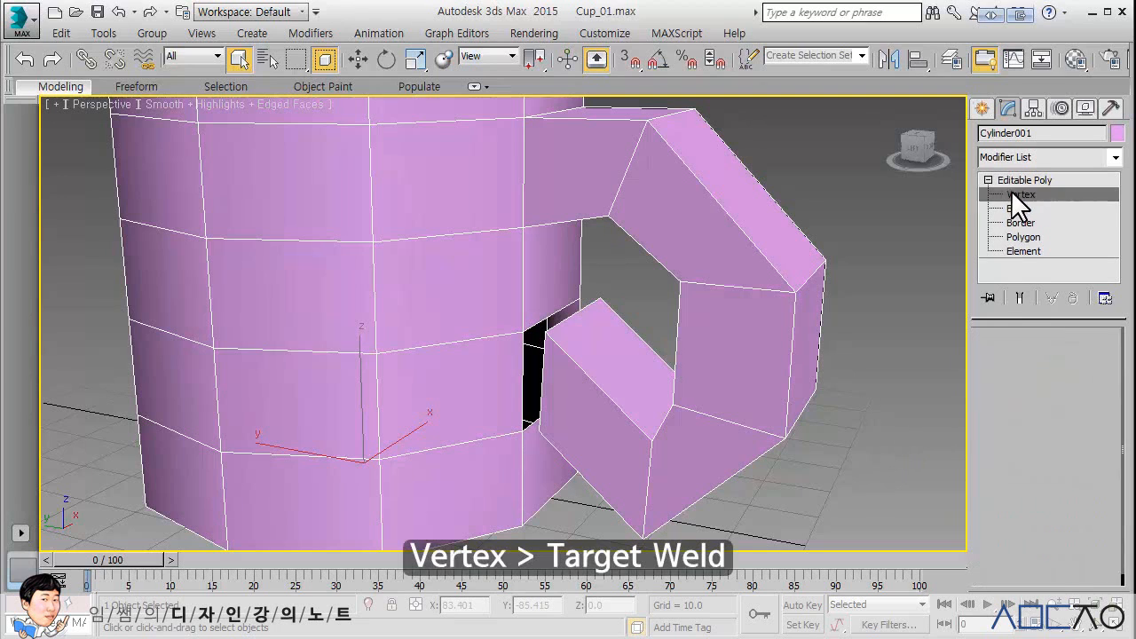
{"action": "scroll", "coordinate": [1016, 486], "scroll_direction": "down", "scroll_amount": 5}
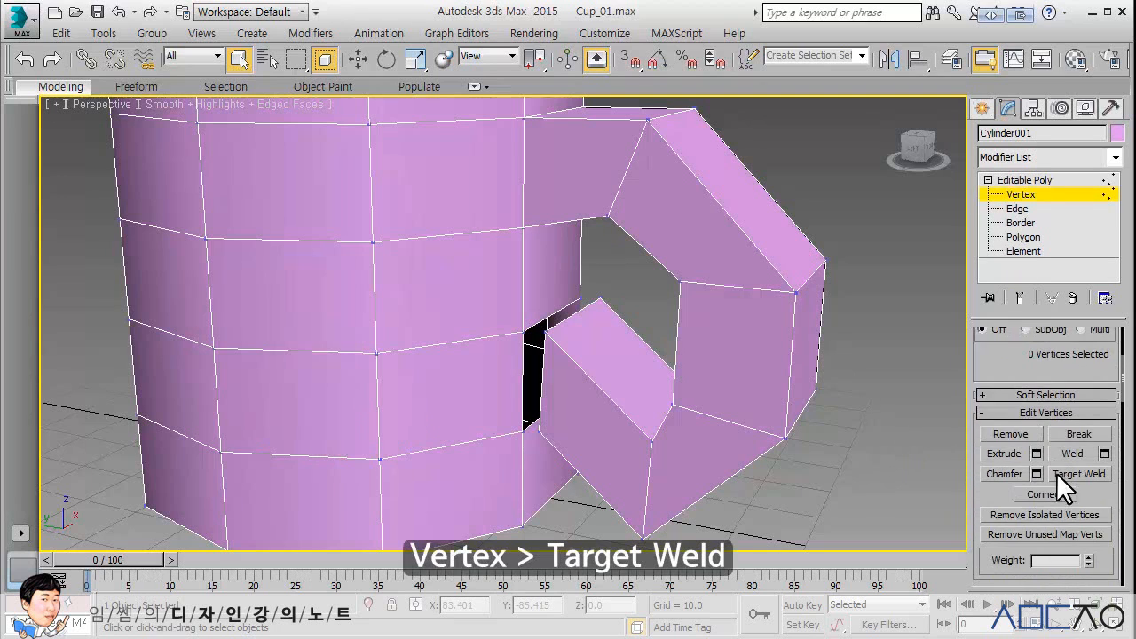
{"action": "left_click", "coordinate": [1079, 474]}
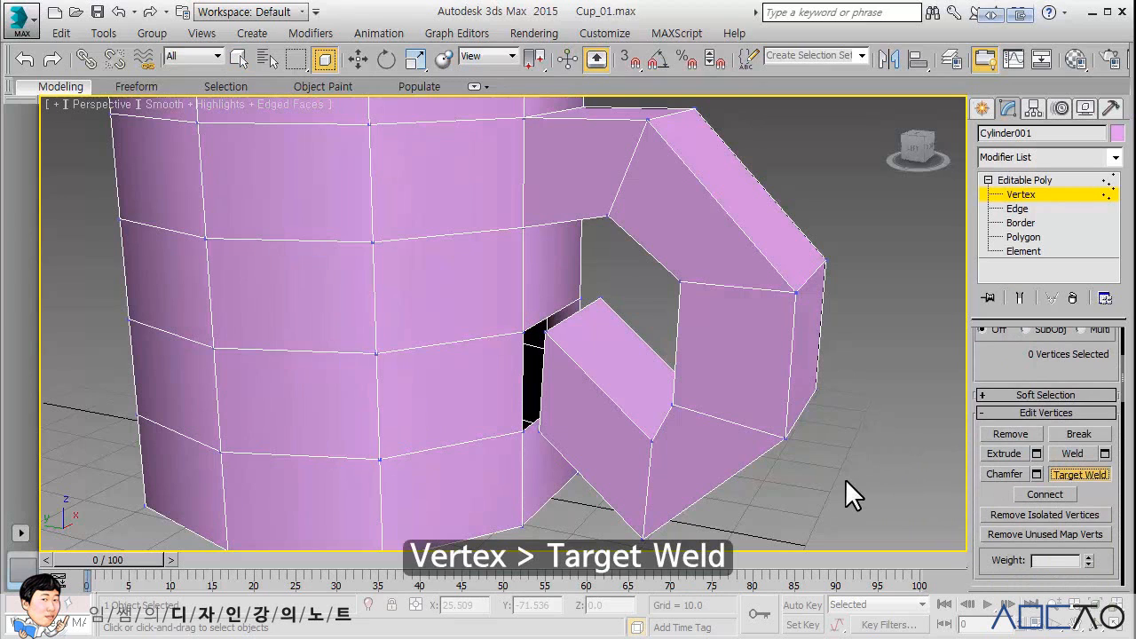
{"action": "middle_click_drag", "start_coordinate": [648, 412], "coordinate": [574, 388]}
{"action": "scroll", "coordinate": [581, 347], "scroll_direction": "up", "scroll_amount": 5}
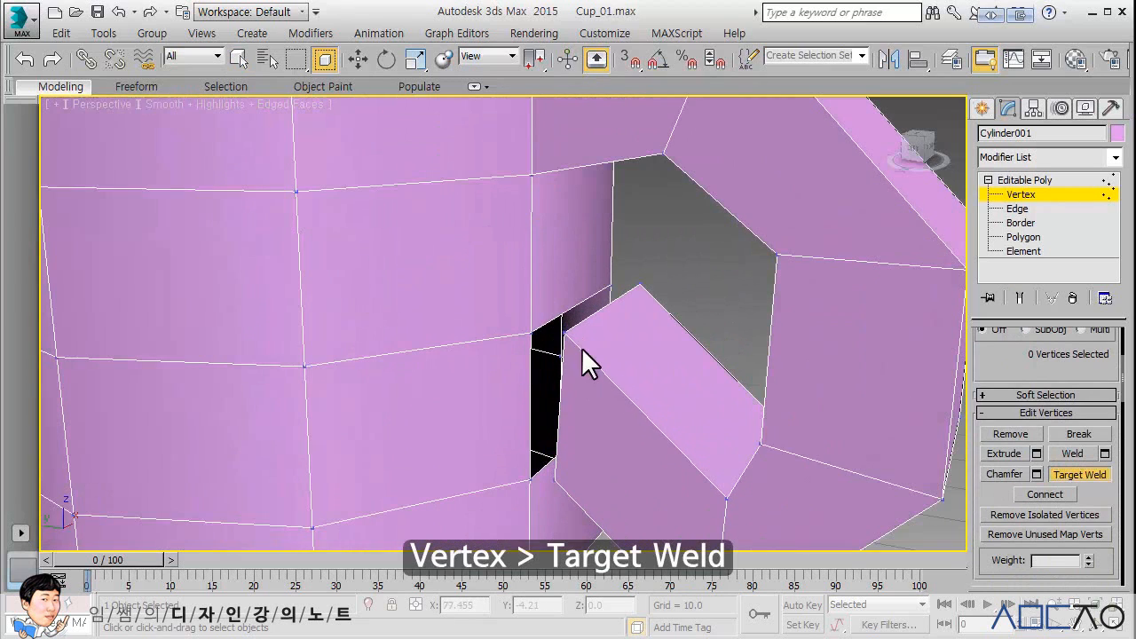
{"action": "left_click", "coordinate": [533, 330]}
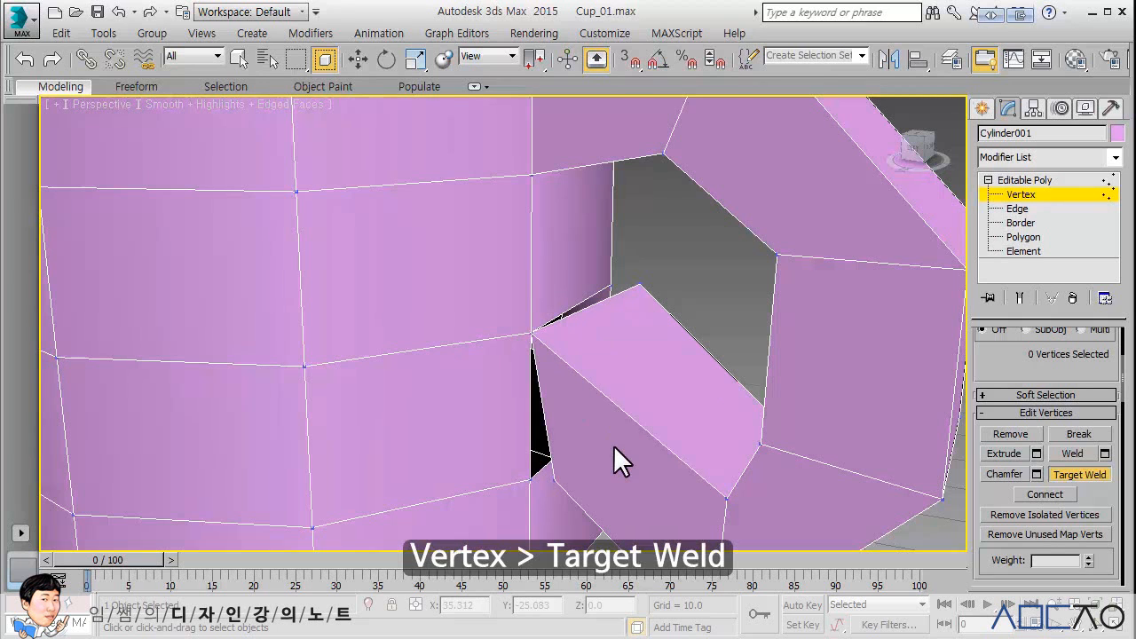
{"action": "middle_click_drag", "start_coordinate": [613, 448], "coordinate": [600, 391]}
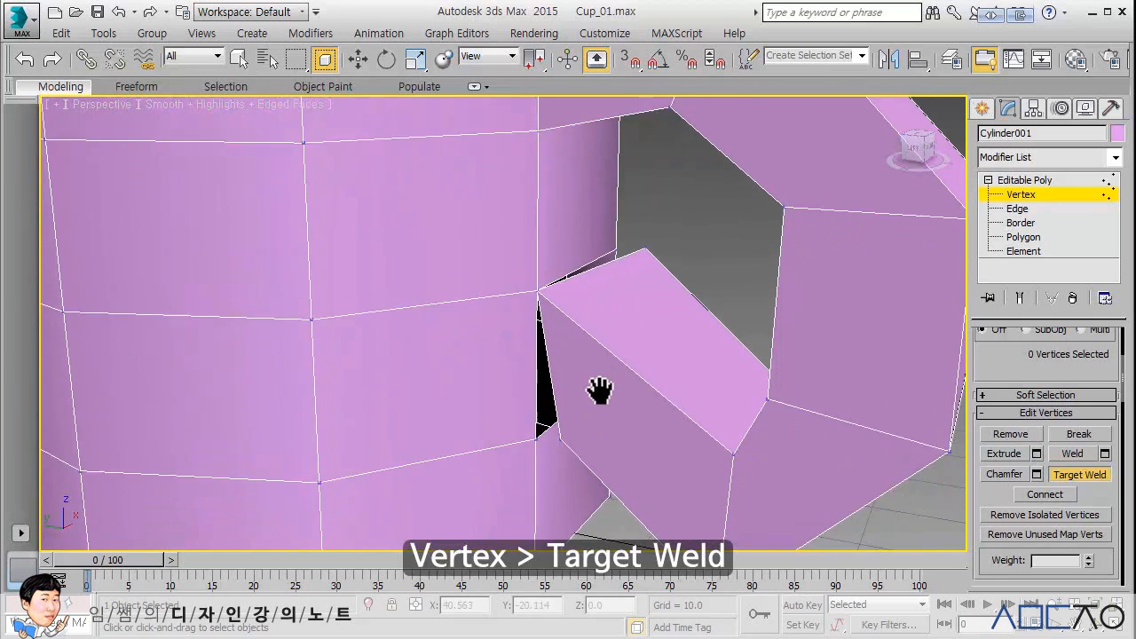
{"action": "left_click", "coordinate": [541, 424]}
Step: Target-weld the upper vertex on the opposite side of the handle's end to the cup opening's corner
{"action": "middle_click_drag", "start_coordinate": [623, 431], "coordinate": [446, 413], "text": "alt"}
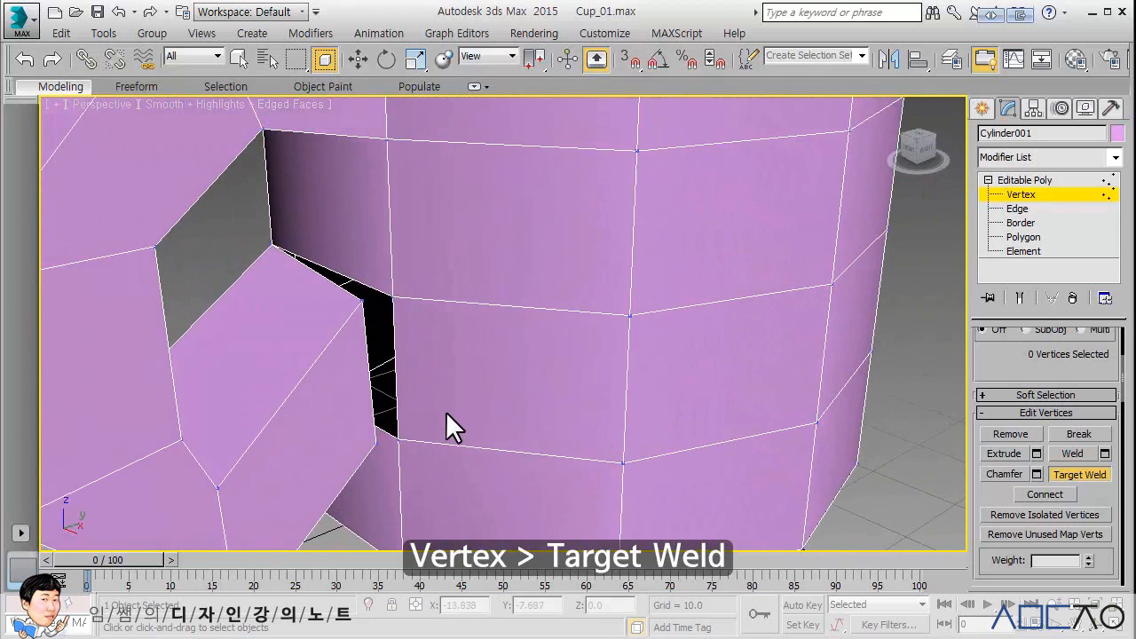
{"action": "left_click", "coordinate": [389, 294]}
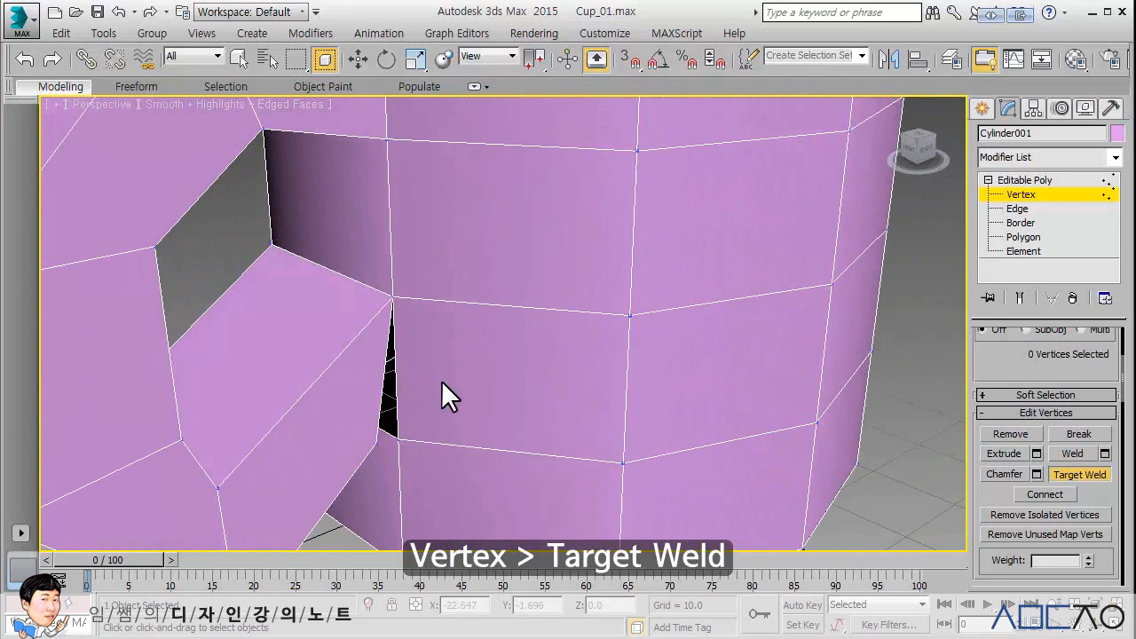
Step: Try welding the cup opening's last lower corner onto the handle's vertex, and undo that weld
{"action": "left_click", "coordinate": [399, 440]}
{"action": "left_click", "coordinate": [377, 443]}
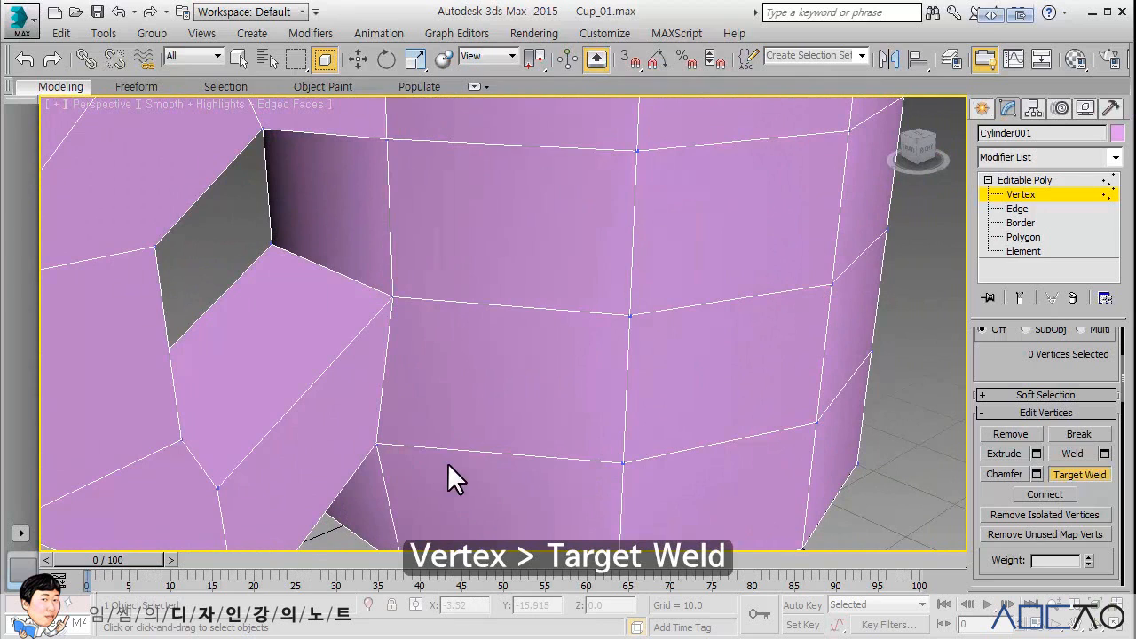
{"action": "key", "text": "ctrl+z"}
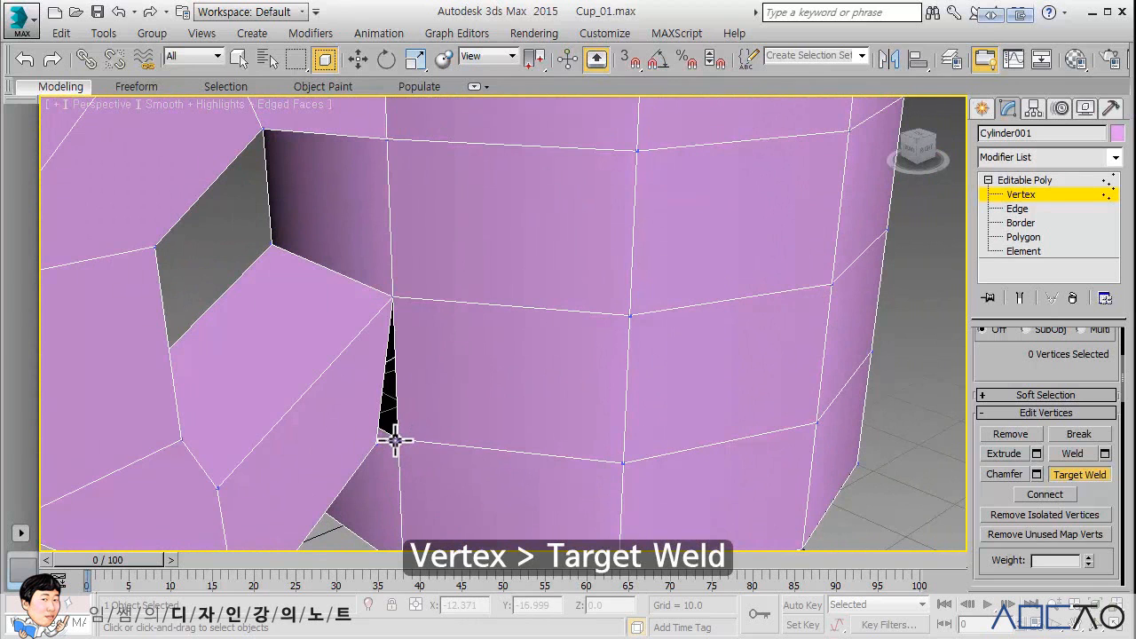
Step: Target-weld the handle's remaining lower end vertex onto the cup opening's corner to close the joint
{"action": "left_click", "coordinate": [397, 440]}
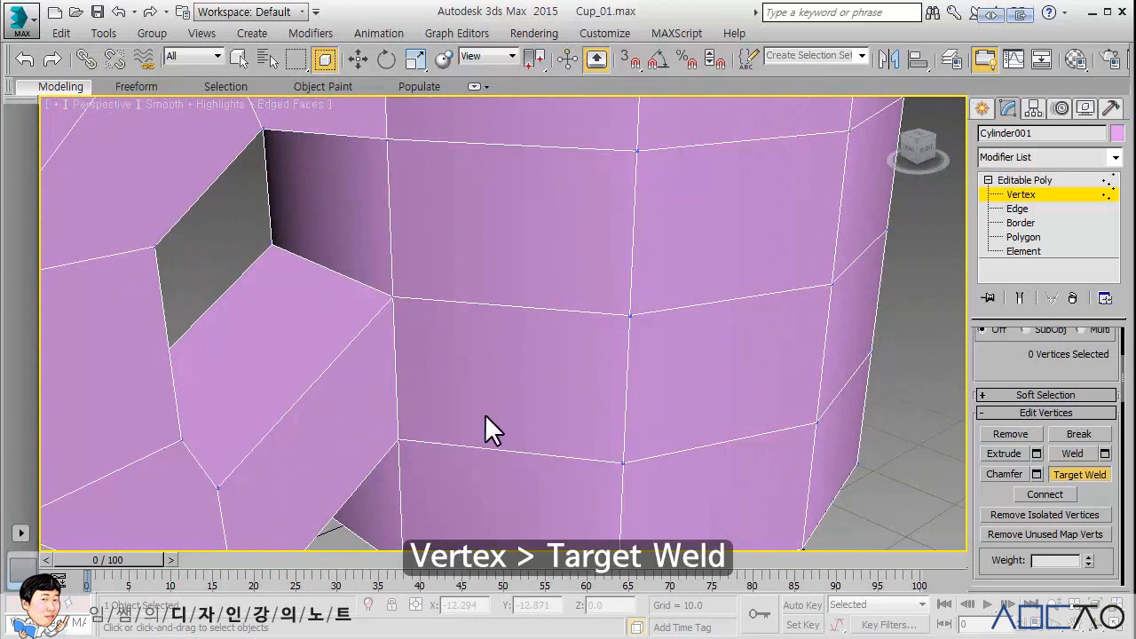
{"action": "scroll", "coordinate": [626, 442], "scroll_direction": "down", "scroll_amount": 6}
{"action": "middle_click_drag", "start_coordinate": [665, 418], "coordinate": [543, 384], "text": "alt"}
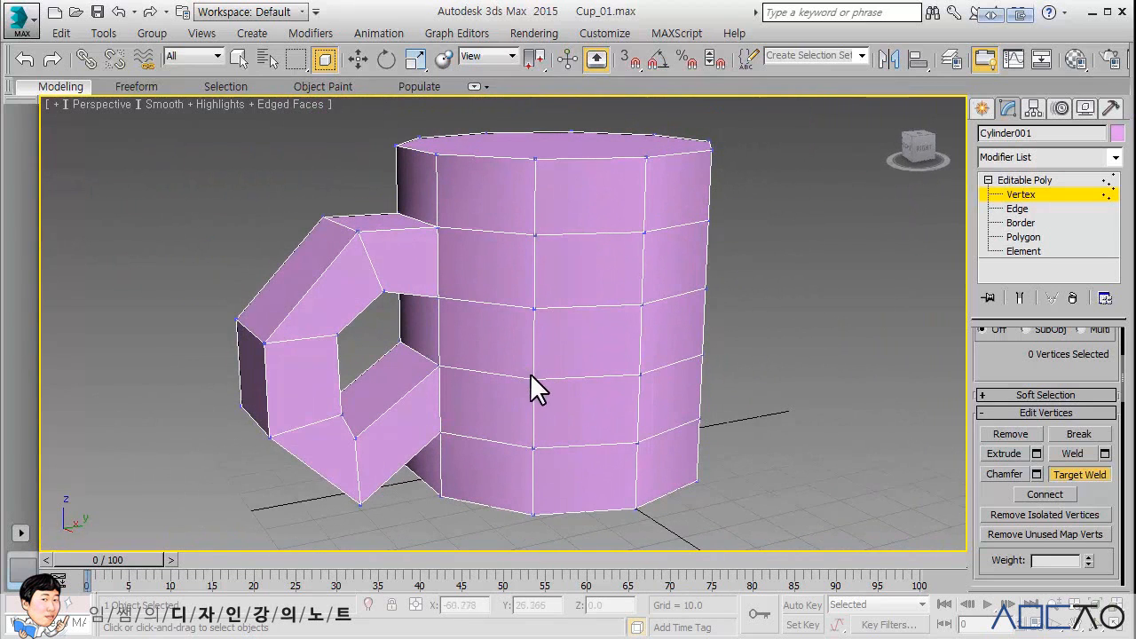
Step: Try Target Weld on the cup wall by merging a vertex upward and the result downward, and undo both welds
{"action": "left_click", "coordinate": [533, 377]}
{"action": "left_click", "coordinate": [535, 309]}
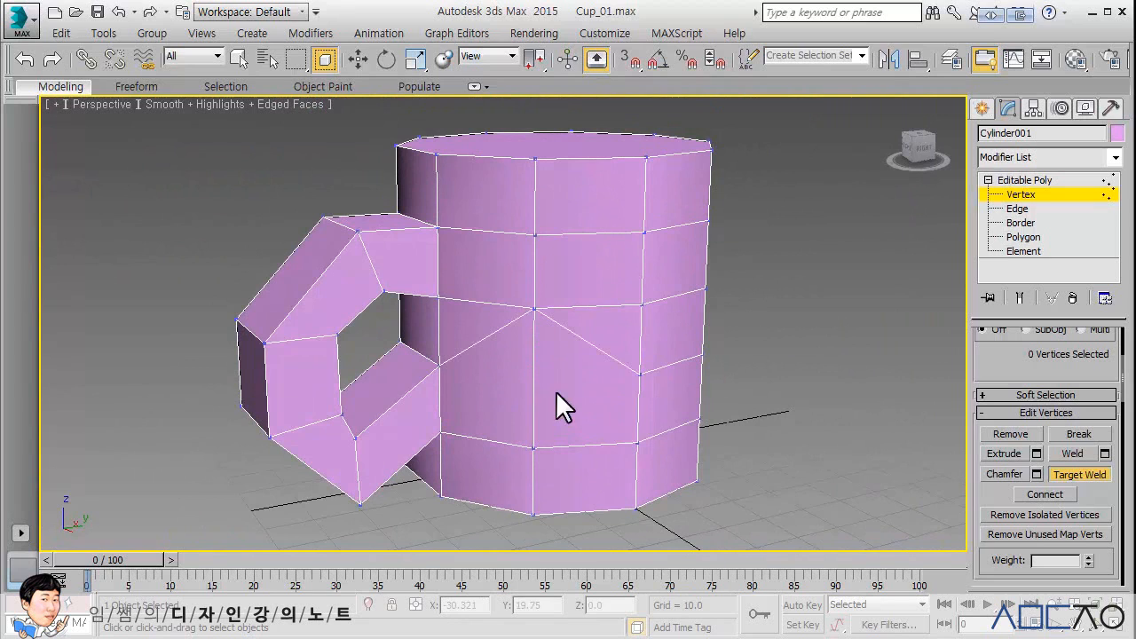
{"action": "left_click", "coordinate": [534, 309]}
{"action": "left_click", "coordinate": [533, 448]}
{"action": "key", "text": "ctrl+z"}
{"action": "key", "text": "ctrl+z"}
Step: Turn off Target Weld and return to the whole Editable Poly object with the joined handle in view
{"action": "middle_click_drag", "start_coordinate": [770, 431], "coordinate": [728, 399], "text": "alt"}
{"action": "left_click", "coordinate": [1056, 473]}
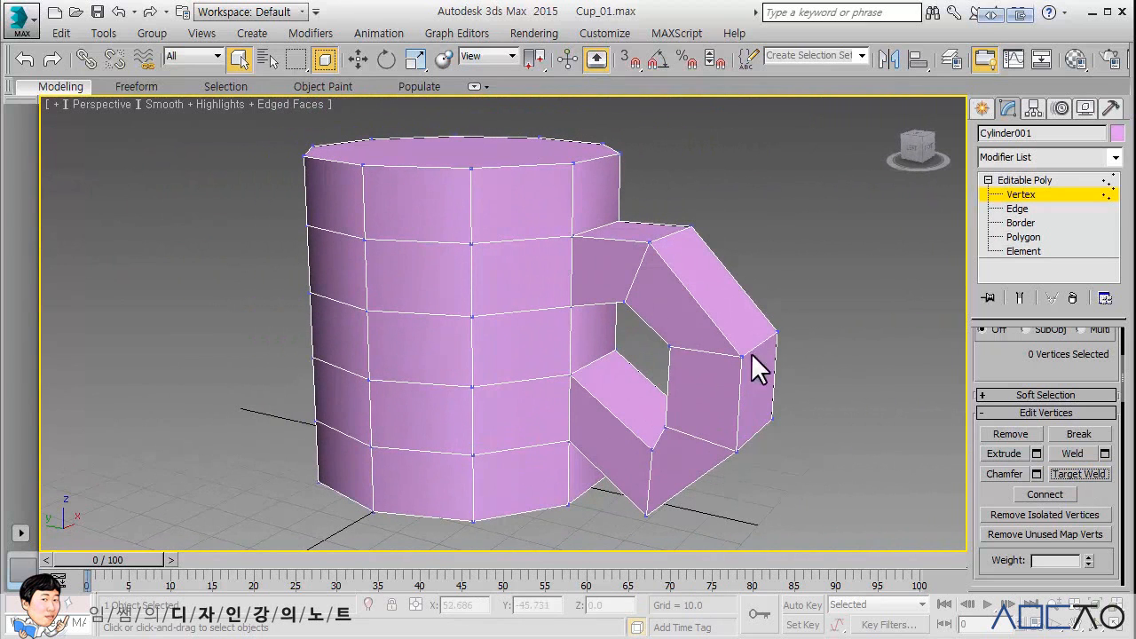
{"action": "left_click", "coordinate": [1008, 182]}
{"action": "middle_click_drag", "start_coordinate": [764, 272], "coordinate": [783, 288]}
{"action": "key", "text": "z"}
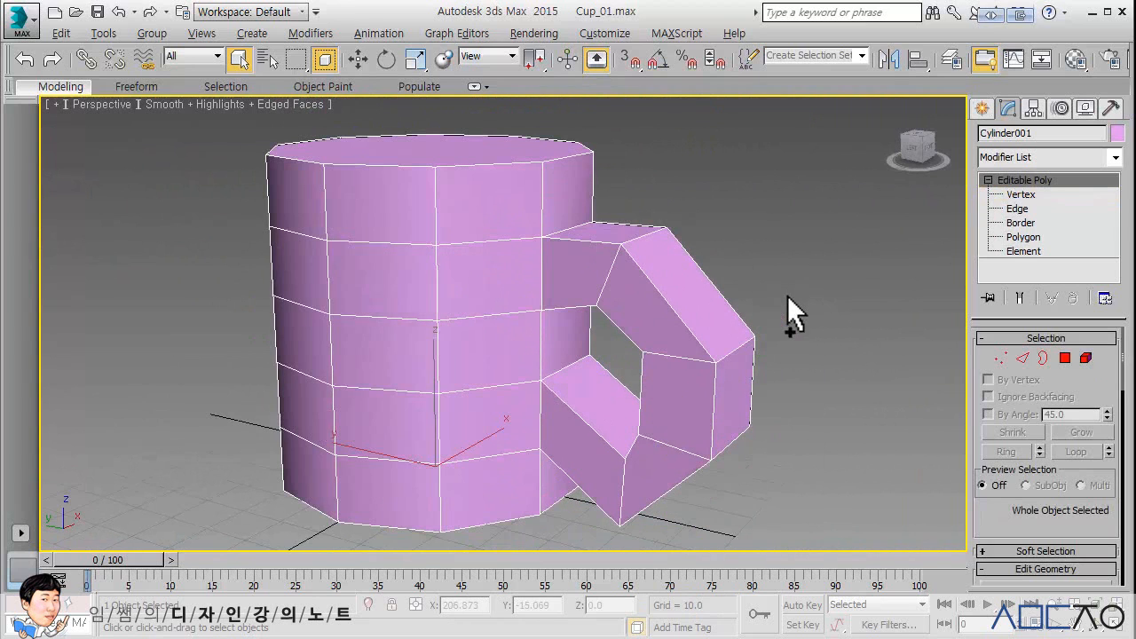
Step: Select the polygon that caps the top of the cup at Polygon sub-object level
{"action": "key", "text": "alt+w"}
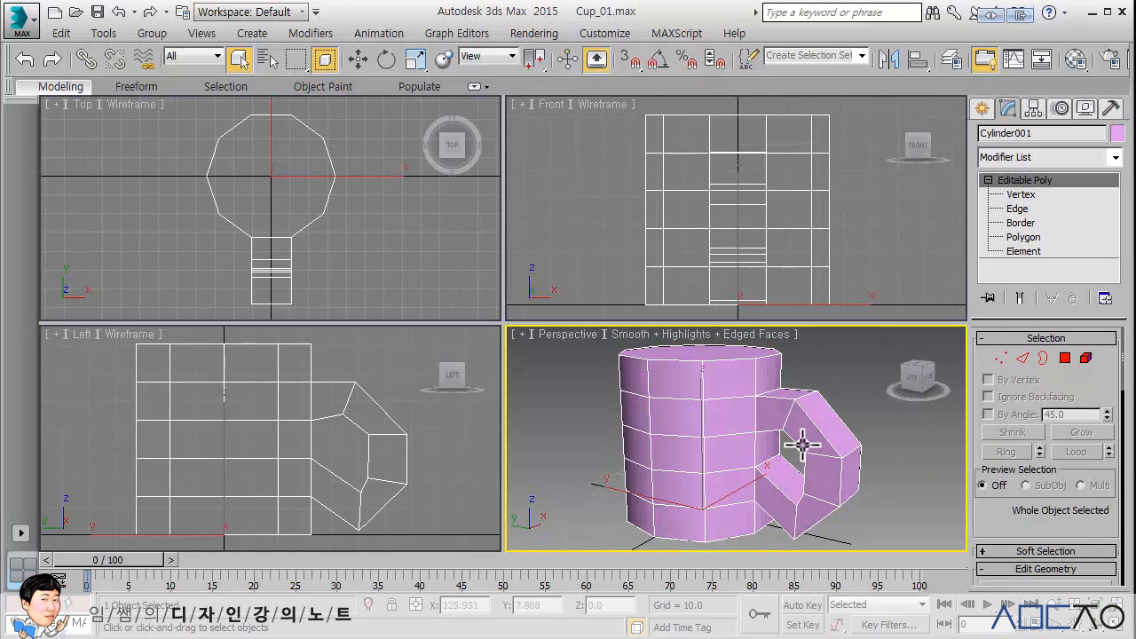
{"action": "middle_click_drag", "start_coordinate": [793, 446], "coordinate": [807, 465], "text": "alt"}
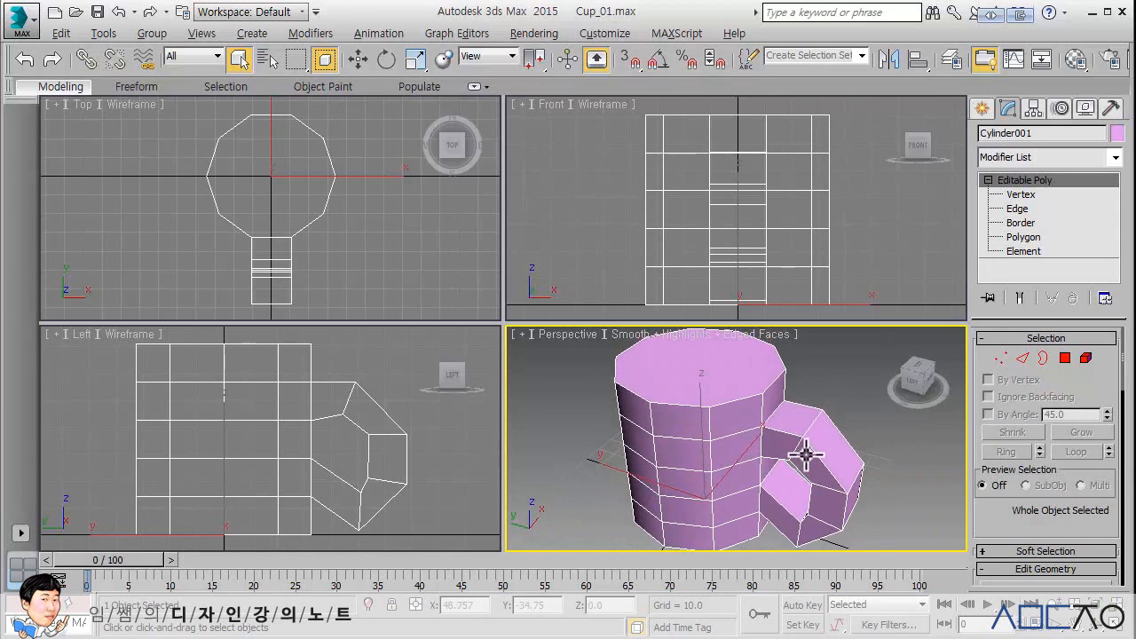
{"action": "key", "text": "alt+w"}
{"action": "middle_click_drag", "start_coordinate": [680, 373], "coordinate": [695, 358], "text": "alt"}
{"action": "key", "text": "z"}
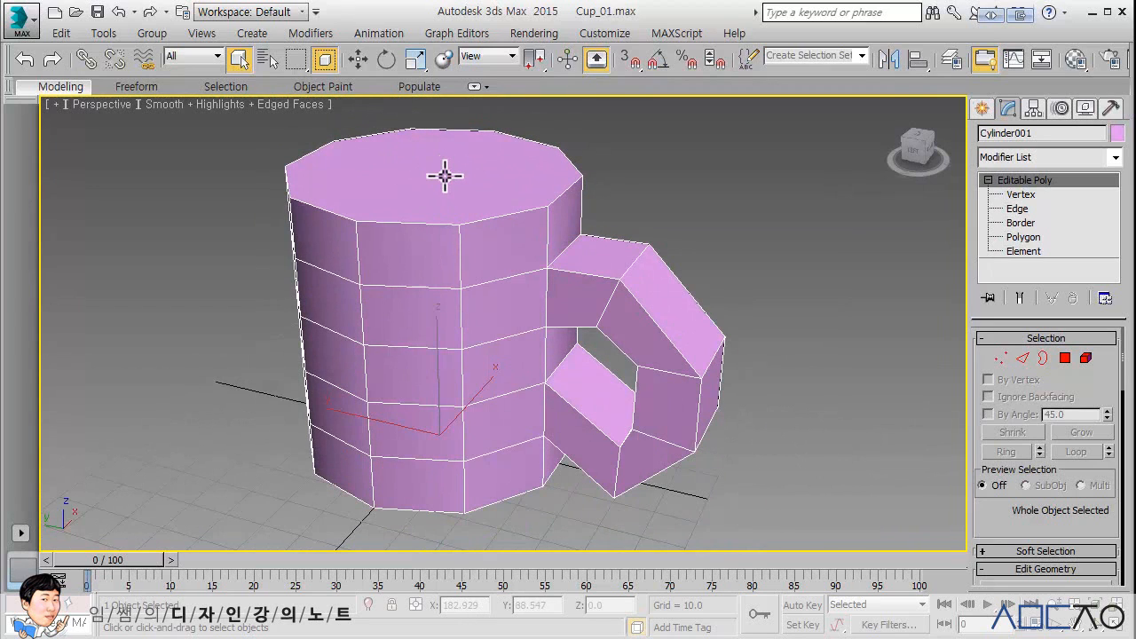
{"action": "left_click", "coordinate": [1023, 237]}
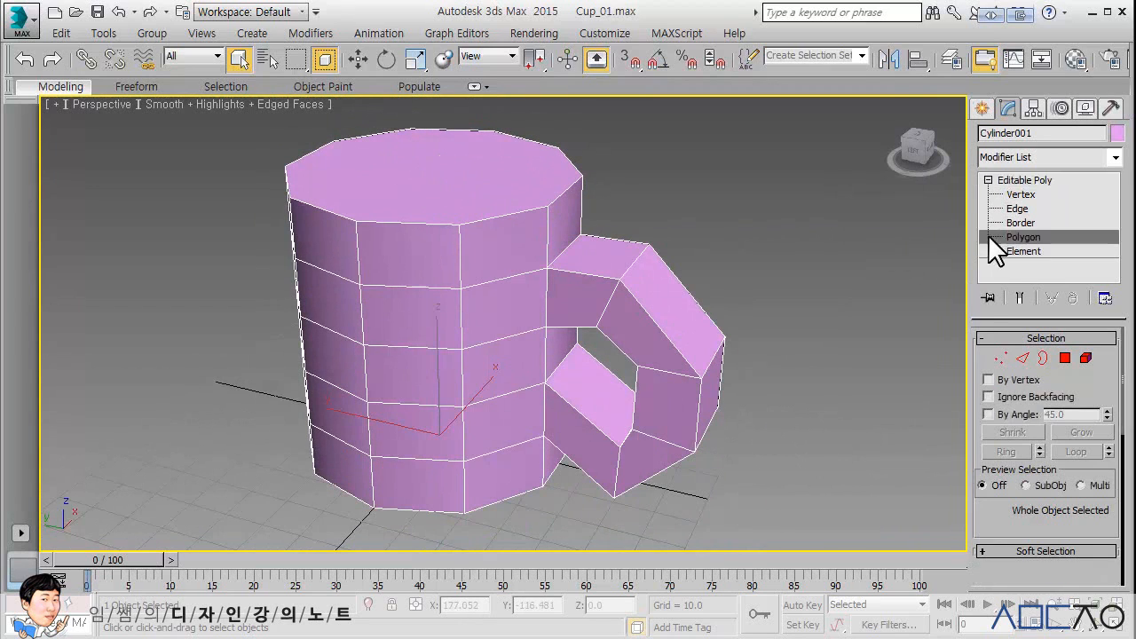
{"action": "left_click", "coordinate": [452, 165]}
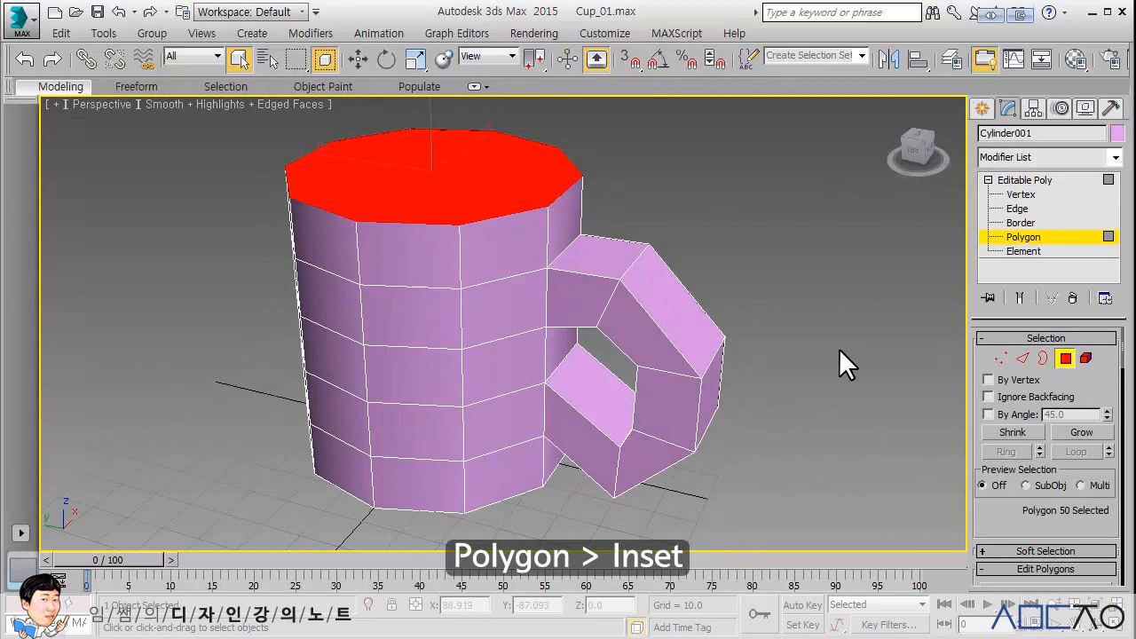
Step: Inset the cup's top polygon by 7.042 to form the rim thickness
{"action": "scroll", "coordinate": [1022, 504], "scroll_direction": "down", "scroll_amount": 5}
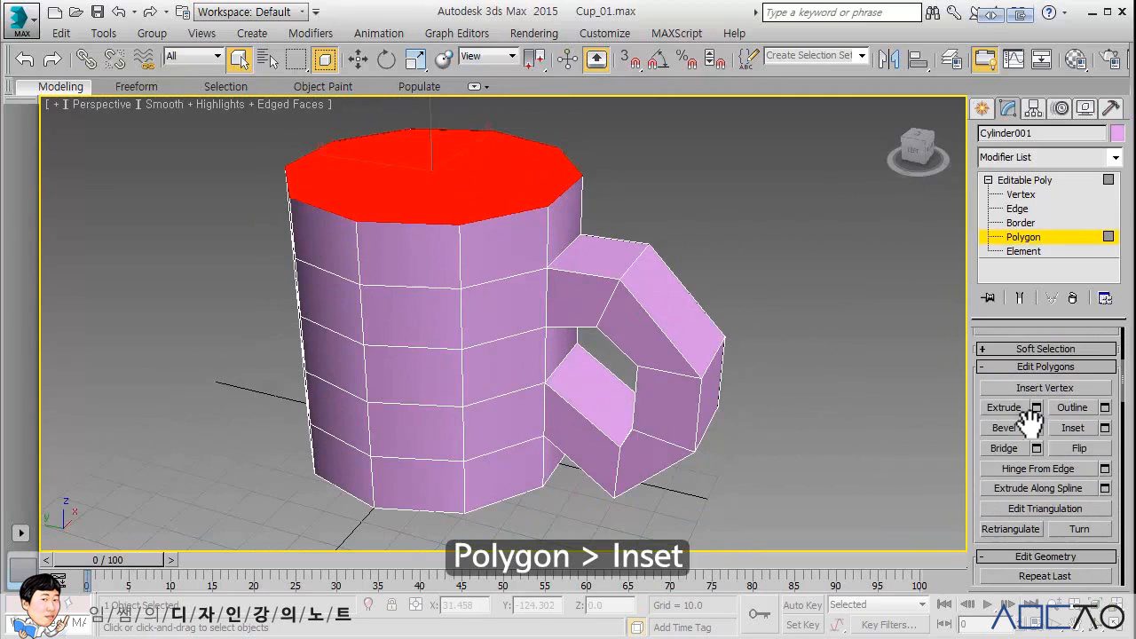
{"action": "left_click", "coordinate": [1105, 428]}
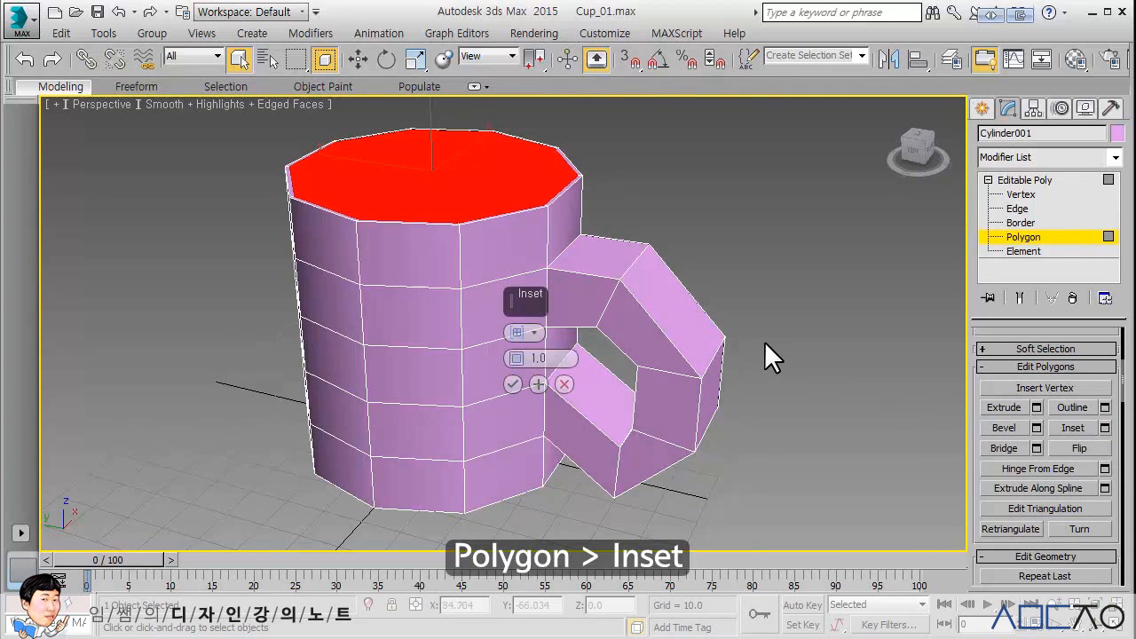
{"action": "left_click_drag", "start_coordinate": [517, 357], "coordinate": [523, 318]}
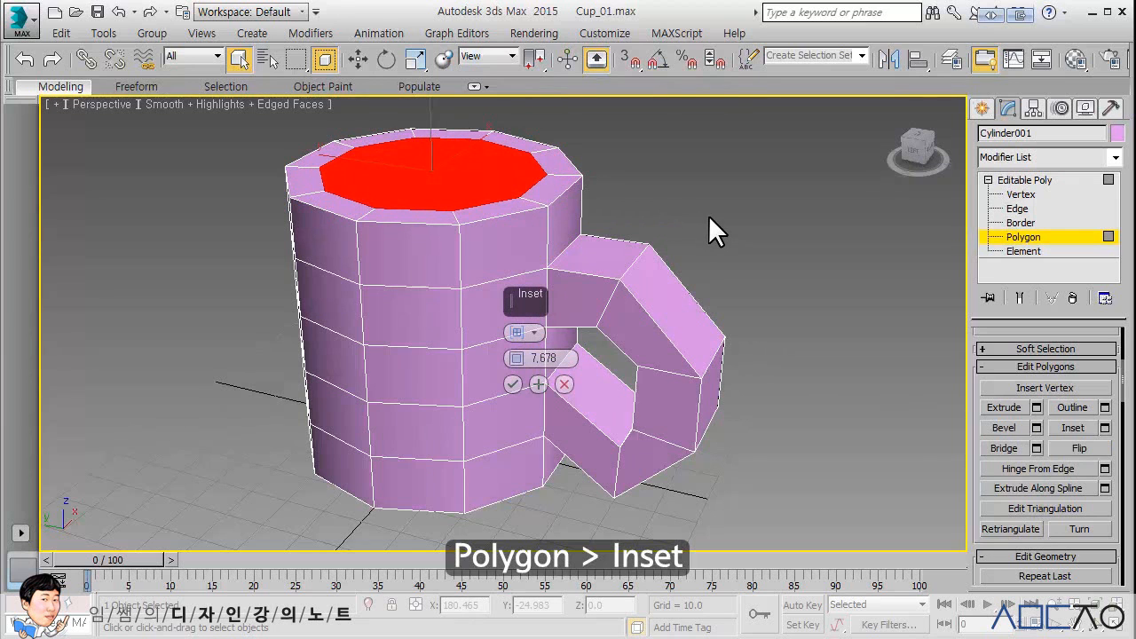
{"action": "middle_click_drag", "start_coordinate": [605, 314], "coordinate": [684, 312], "text": "alt"}
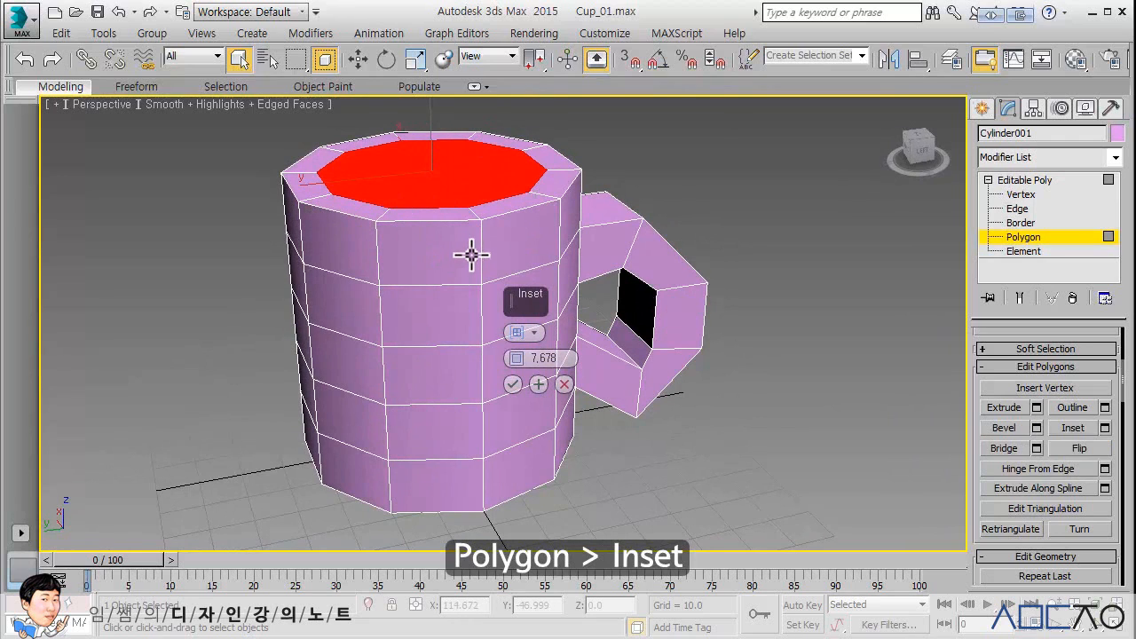
{"action": "left_click_drag", "start_coordinate": [519, 355], "coordinate": [519, 357]}
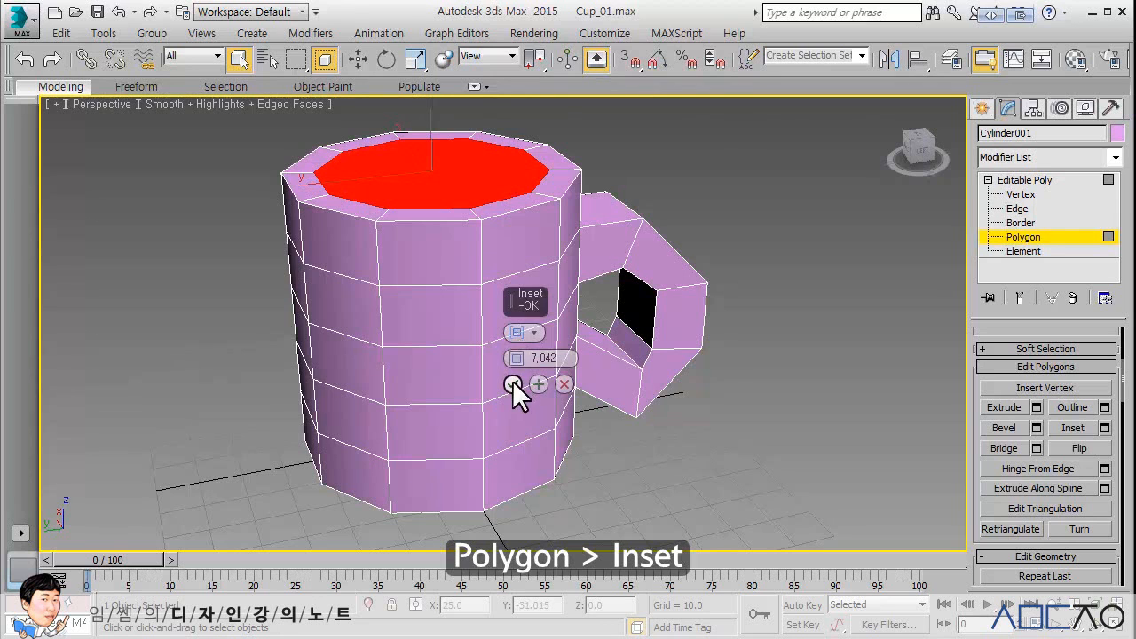
{"action": "left_click", "coordinate": [513, 382]}
Step: Try extruding the inset top polygon down into the cup by -63.103 in a single pass, and cancel it
{"action": "middle_click_drag", "start_coordinate": [762, 351], "coordinate": [764, 372]}
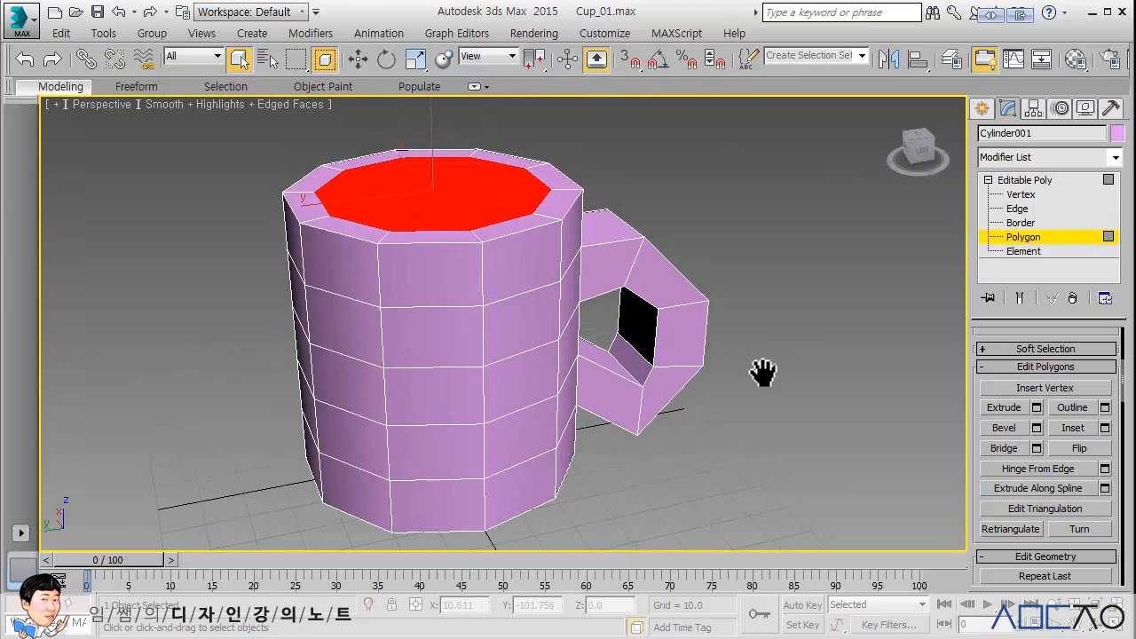
{"action": "key", "text": "alt+w"}
{"action": "middle_click_drag", "start_coordinate": [766, 373], "coordinate": [848, 387], "text": "alt"}
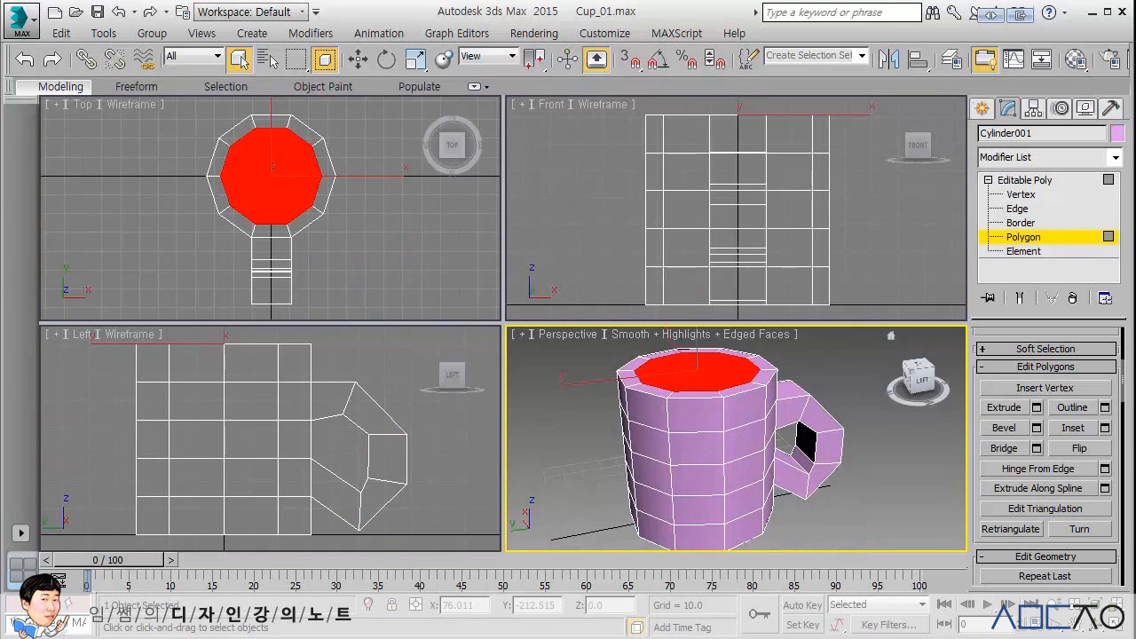
{"action": "scroll", "coordinate": [274, 459], "scroll_direction": "down", "scroll_amount": 2}
{"action": "middle_click_drag", "start_coordinate": [297, 456], "coordinate": [275, 448]}
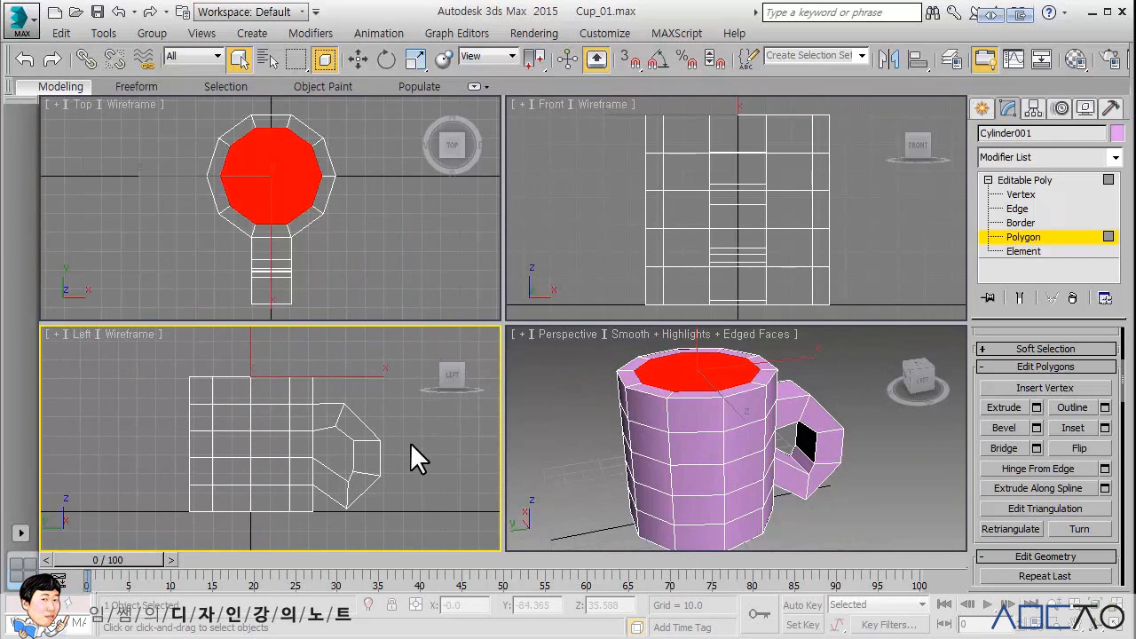
{"action": "left_click", "coordinate": [1036, 407]}
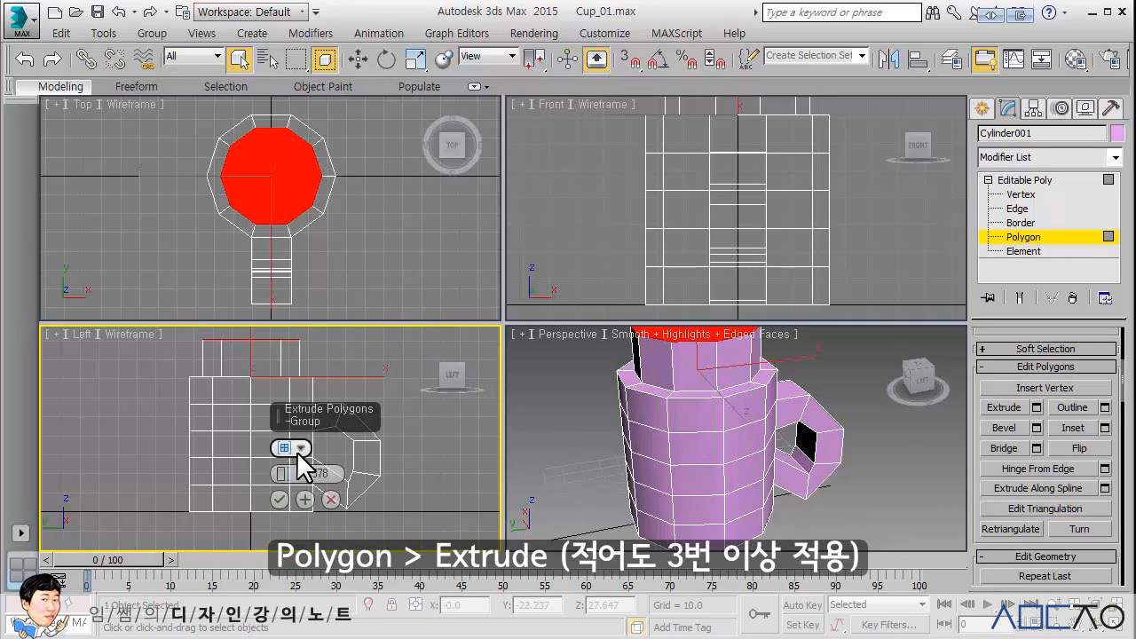
{"action": "left_click_drag", "start_coordinate": [286, 473], "coordinate": [304, 626]}
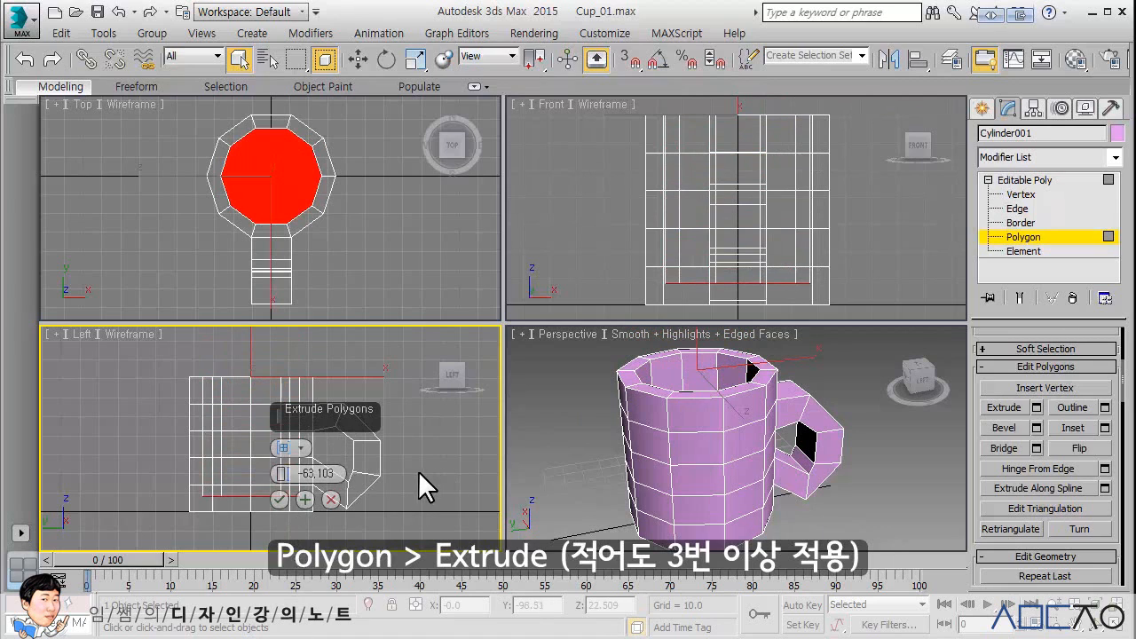
{"action": "left_click", "coordinate": [330, 499]}
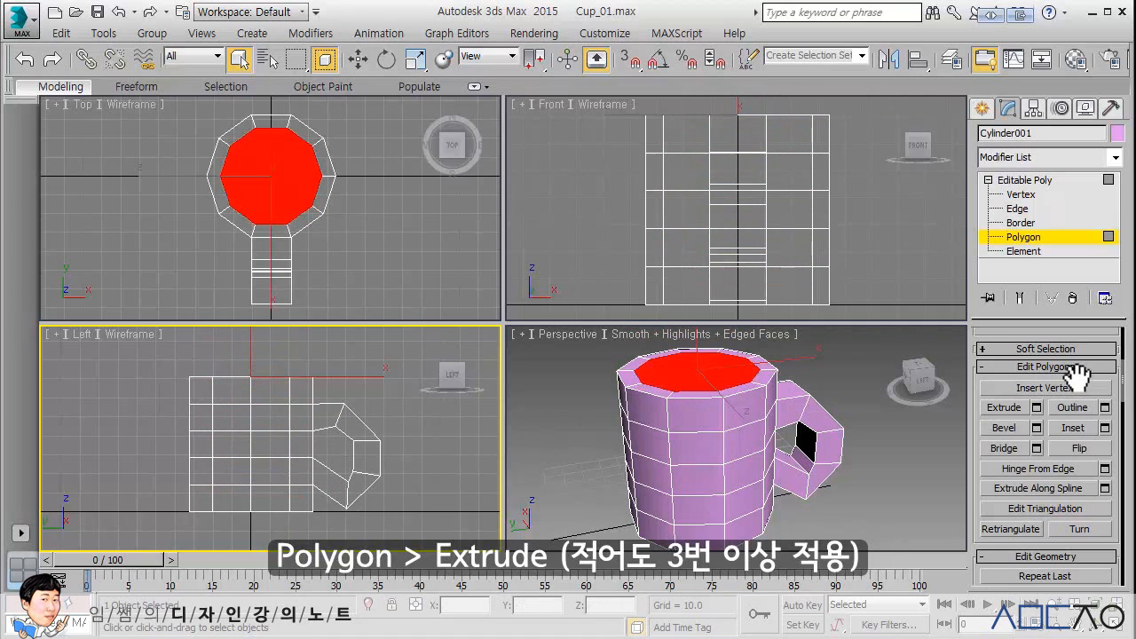
Step: Extrude the inset top polygon down into the cup in three consecutive passes of -12.186, -40.214 and -11.719
{"action": "left_click", "coordinate": [1036, 408]}
{"action": "left_click_drag", "start_coordinate": [283, 473], "coordinate": [286, 374]}
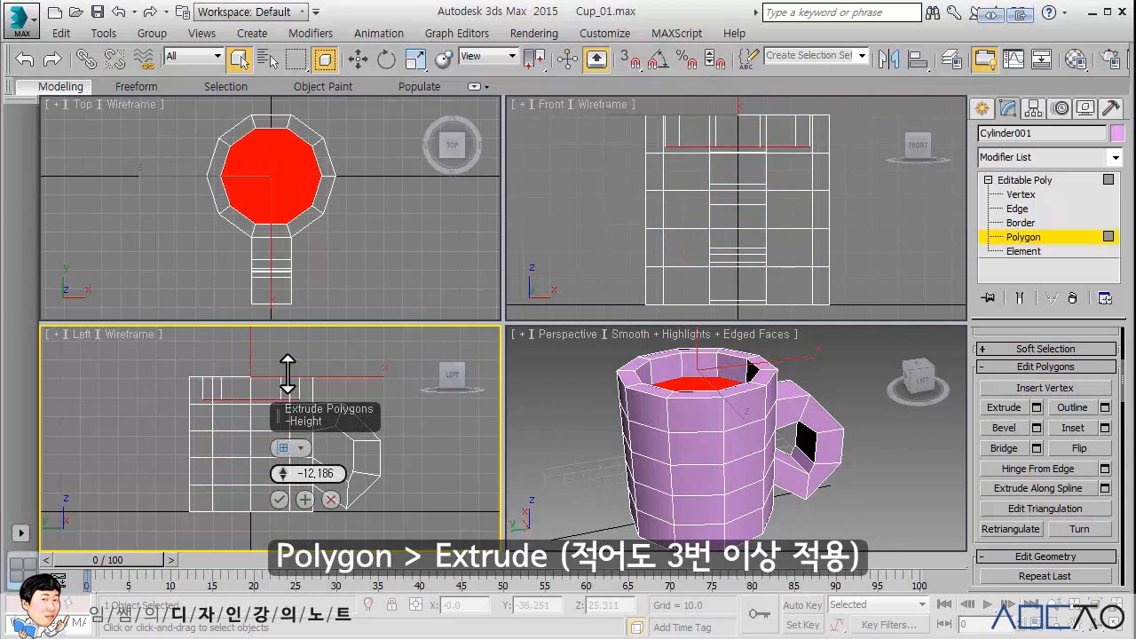
{"action": "left_click", "coordinate": [304, 499]}
{"action": "left_click_drag", "start_coordinate": [284, 472], "coordinate": [277, 514]}
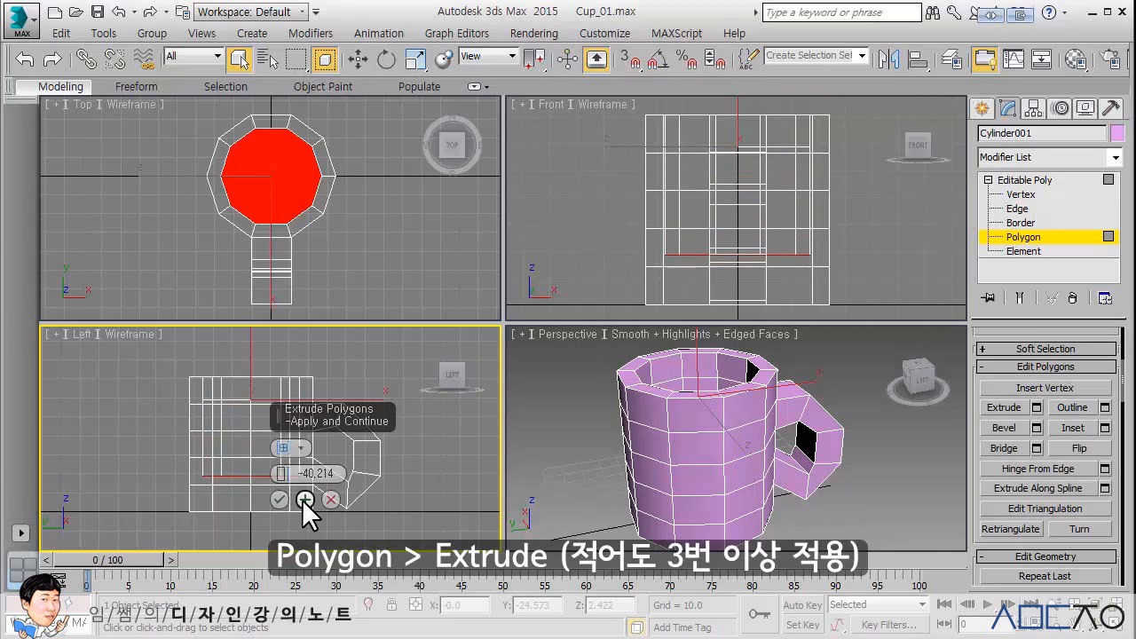
{"action": "left_click", "coordinate": [304, 498]}
{"action": "left_click_drag", "start_coordinate": [280, 475], "coordinate": [283, 444]}
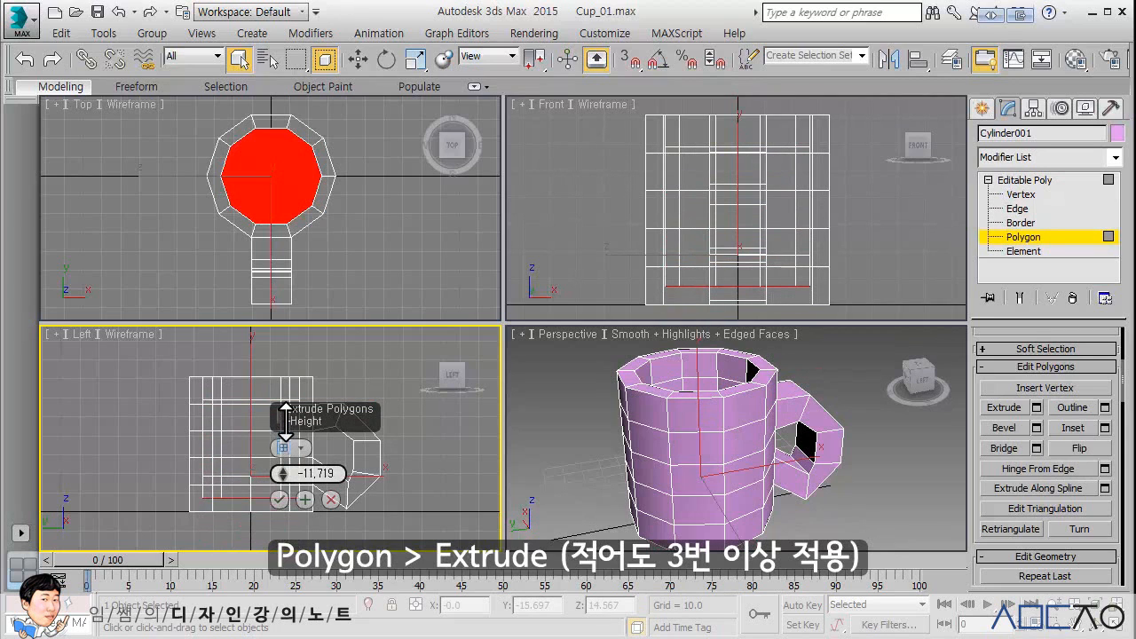
{"action": "left_click", "coordinate": [278, 498]}
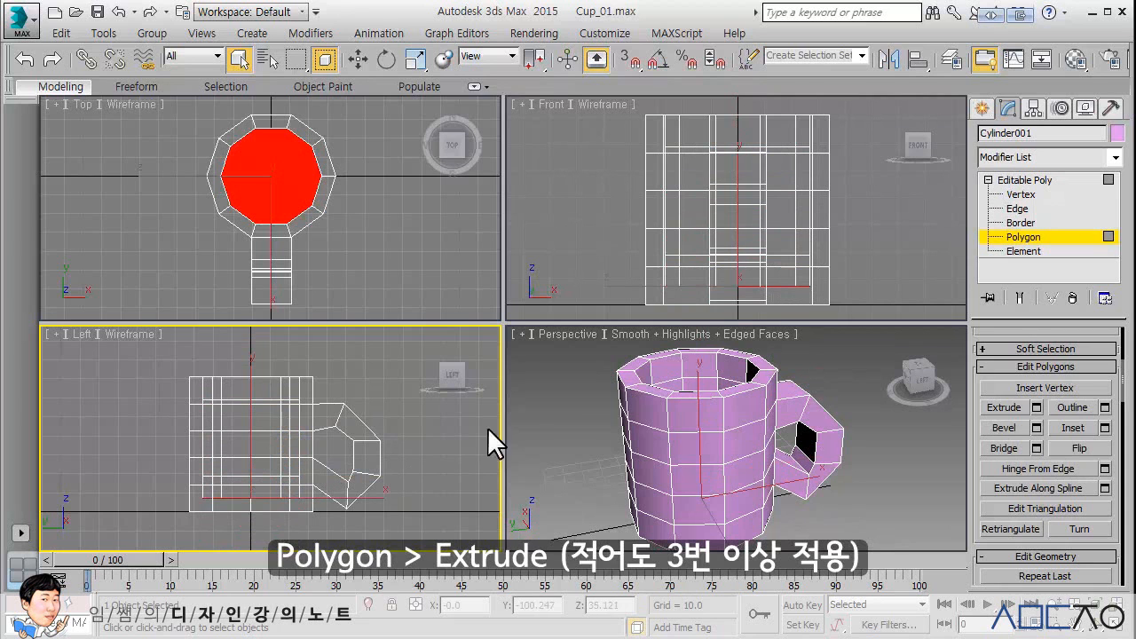
Step: Deselect the inner bottom polygon and examine the hollowed interior, its rim and the segments along the inner wall
{"action": "left_click", "coordinate": [572, 411]}
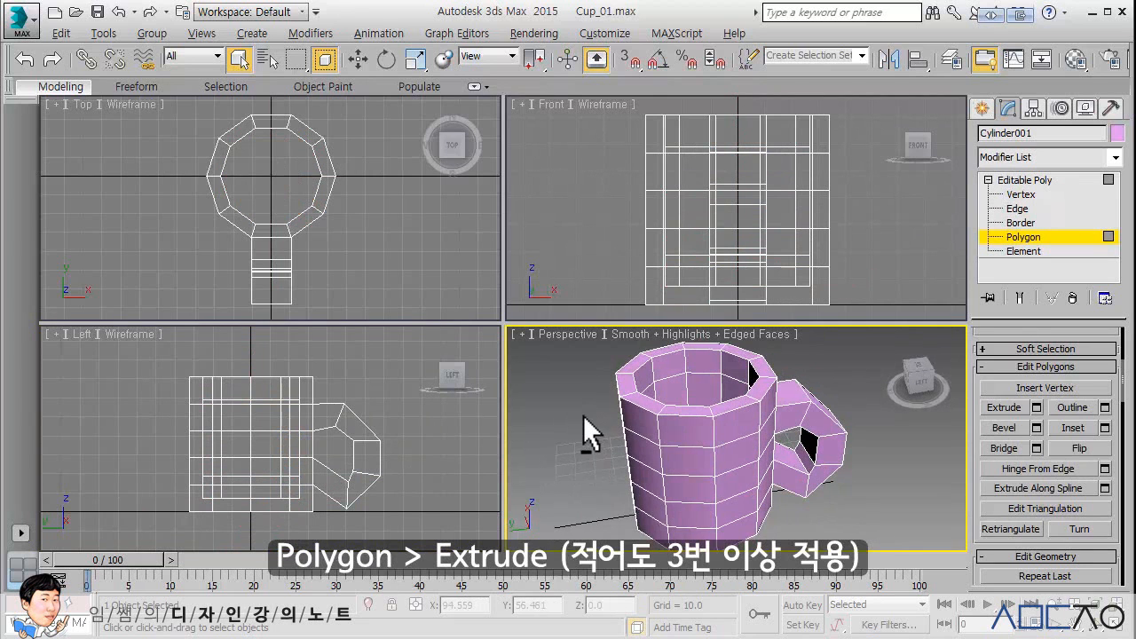
{"action": "key", "text": "alt+w"}
{"action": "middle_click_drag", "start_coordinate": [583, 337], "coordinate": [612, 380], "text": "alt"}
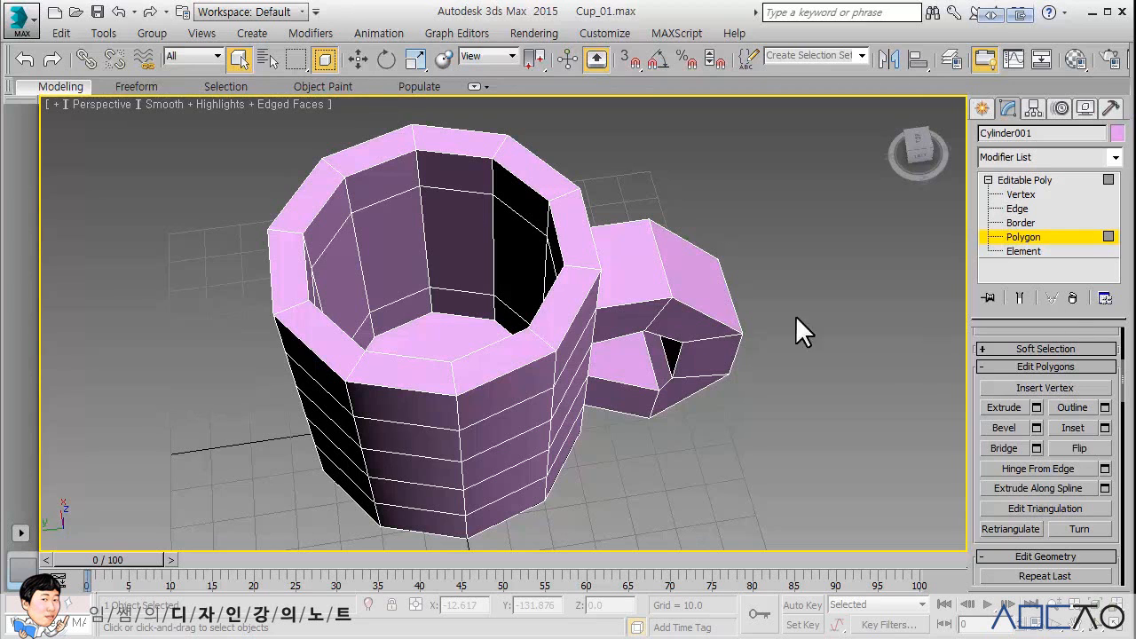
{"action": "scroll", "coordinate": [528, 234], "scroll_direction": "up", "scroll_amount": 6}
{"action": "middle_click_drag", "start_coordinate": [460, 246], "coordinate": [468, 261]}
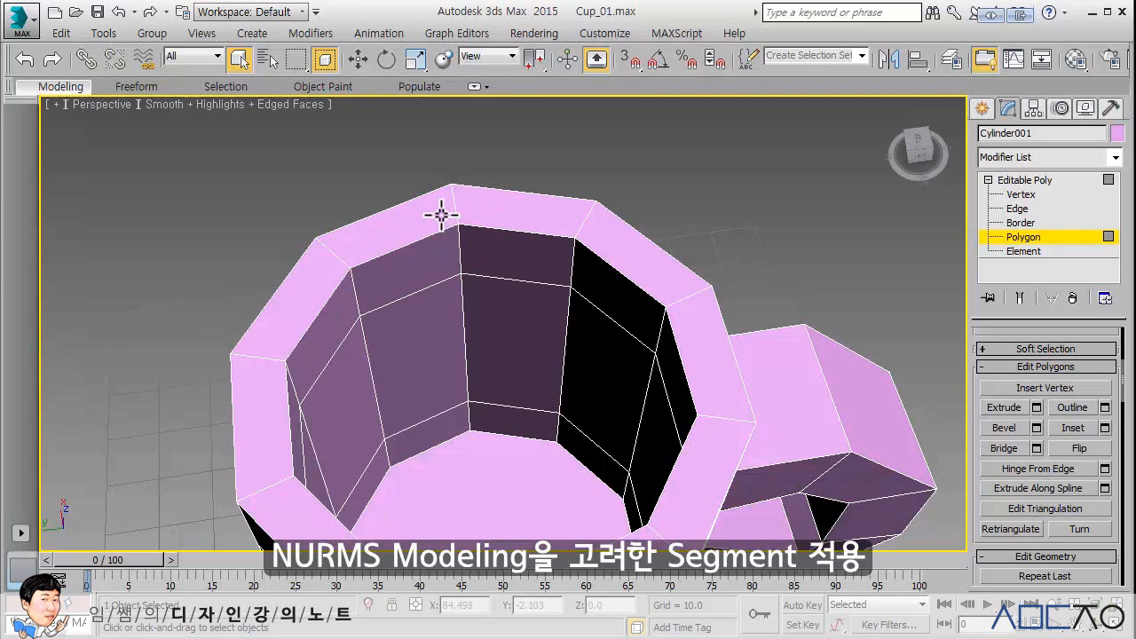
{"action": "middle_click_drag", "start_coordinate": [456, 243], "coordinate": [469, 225]}
{"action": "scroll", "coordinate": [469, 233], "scroll_direction": "down", "scroll_amount": 4}
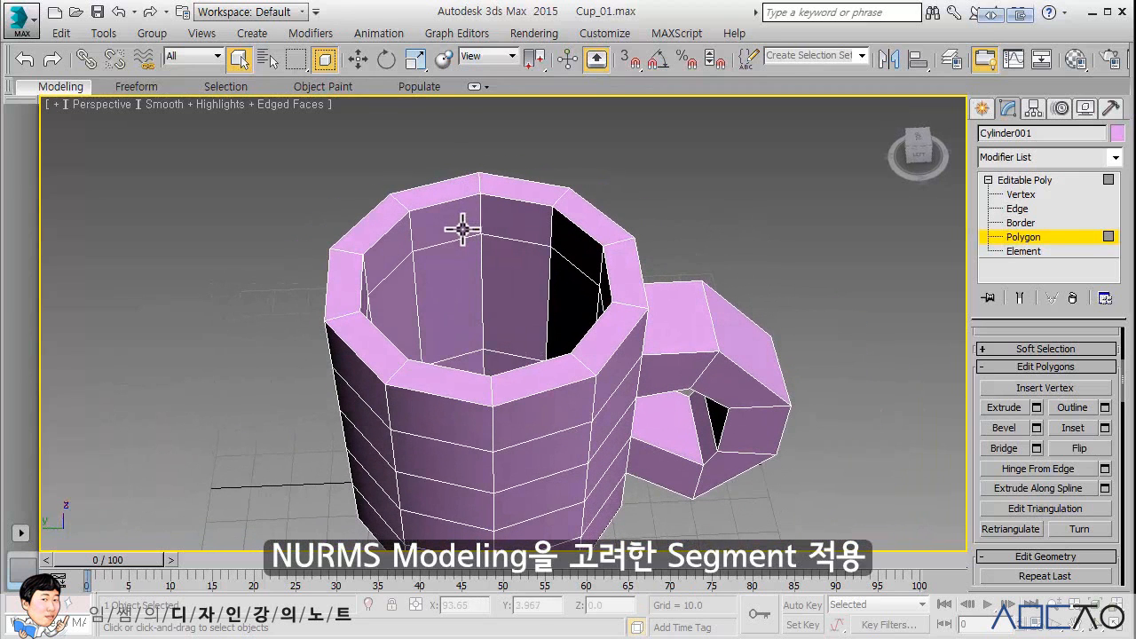
{"action": "scroll", "coordinate": [476, 223], "scroll_direction": "up", "scroll_amount": 3}
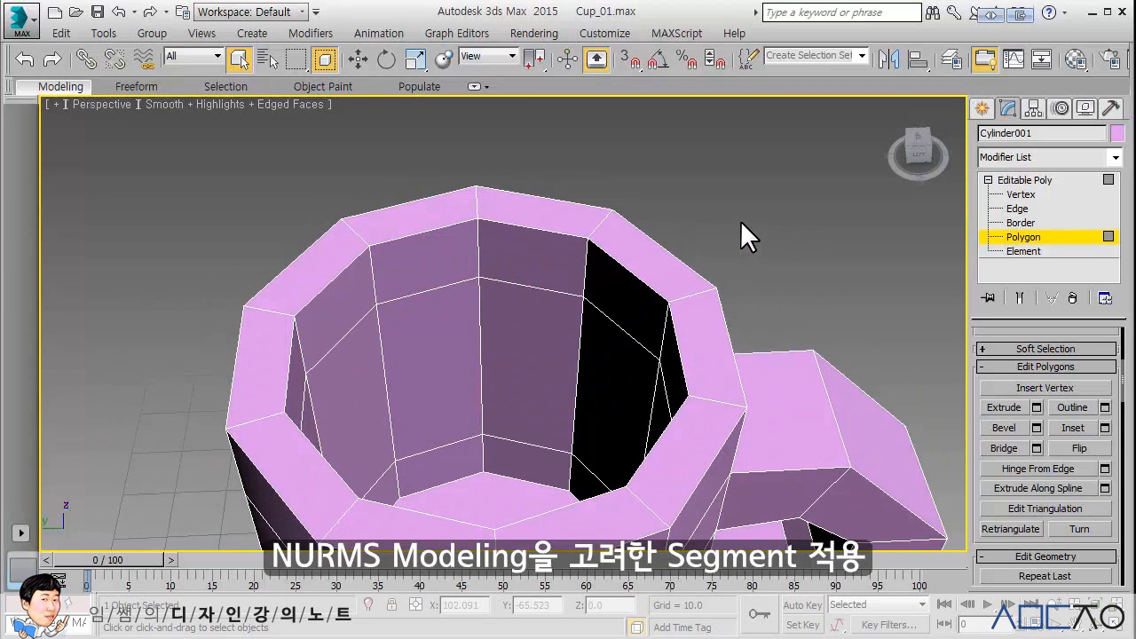
{"action": "middle_click_drag", "start_coordinate": [740, 220], "coordinate": [756, 197]}
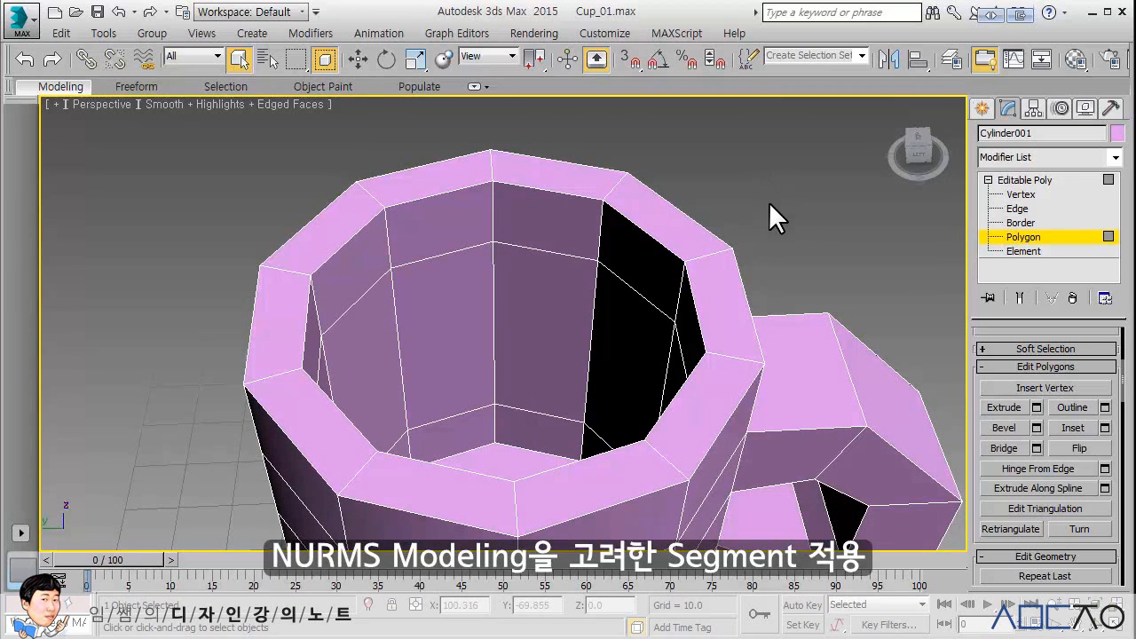
Step: Apply a TurboSmooth modifier to the whole cup with 3 iterations and Isoline Display enabled
{"action": "left_click", "coordinate": [1026, 180]}
{"action": "left_click", "coordinate": [1116, 158]}
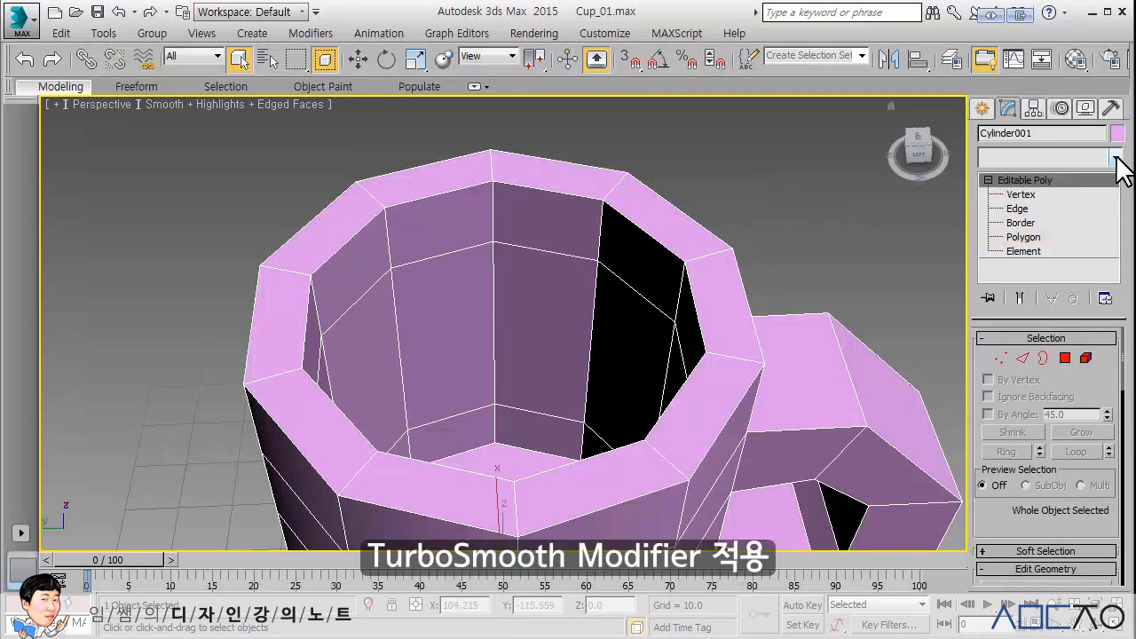
{"action": "left_click_drag", "start_coordinate": [1116, 191], "coordinate": [1106, 501]}
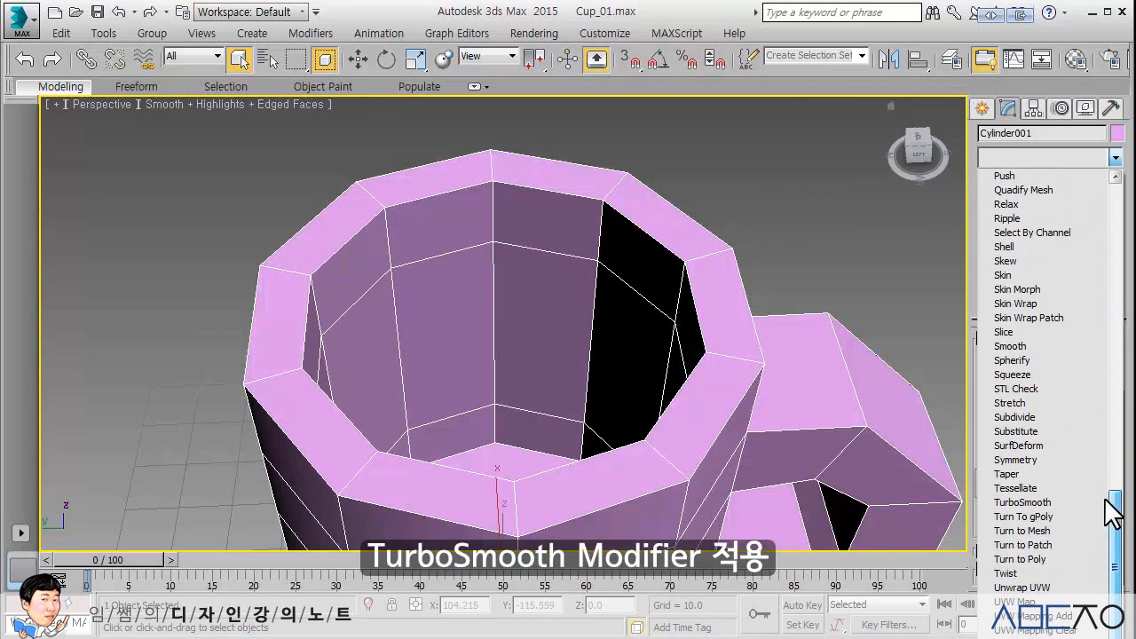
{"action": "left_click", "coordinate": [1064, 503]}
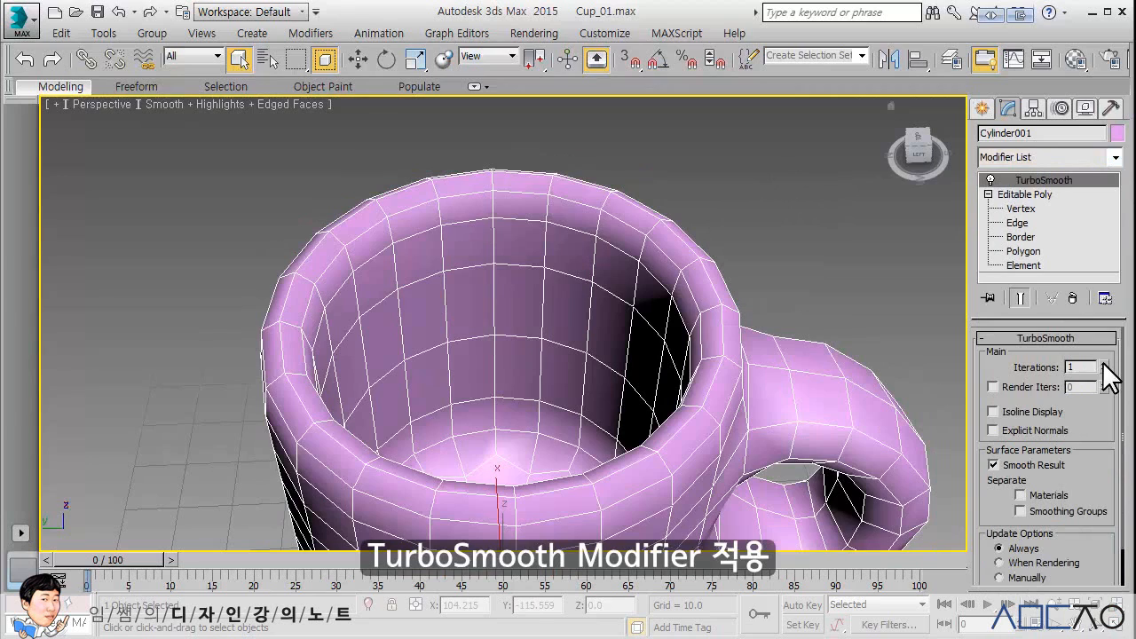
{"action": "left_click", "coordinate": [1104, 363]}
{"action": "left_click", "coordinate": [1104, 363]}
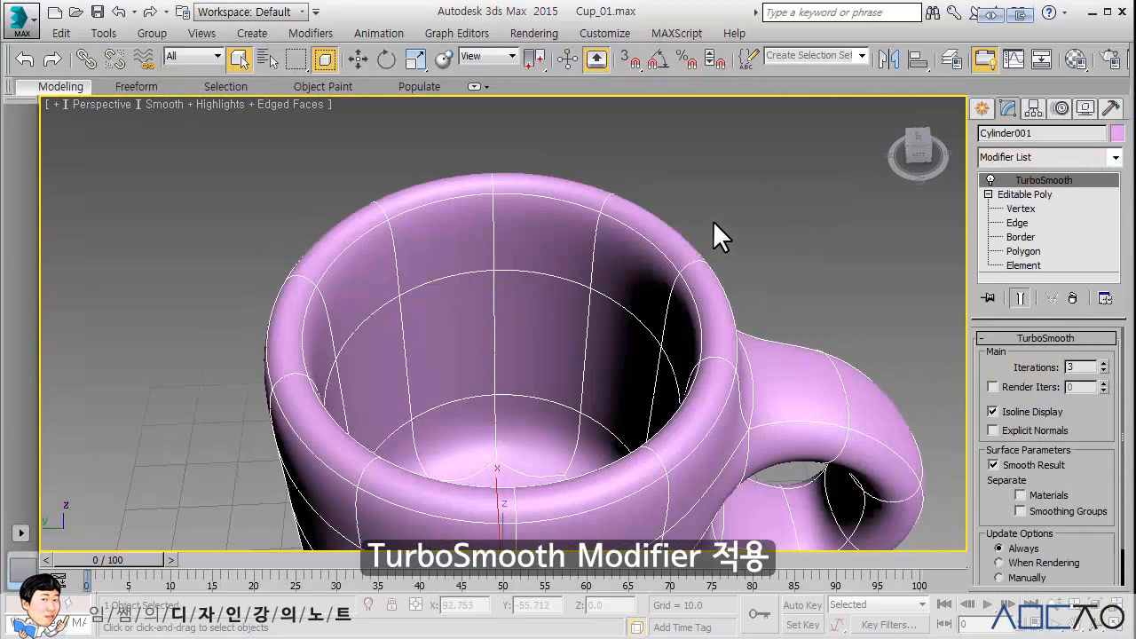
Step: Inspect the smoothed cup deselected, reselect it and compare its shape with TurboSmooth off and on, leaving the modifier off
{"action": "left_click", "coordinate": [713, 220]}
{"action": "mouse_move", "coordinate": [614, 211]}
{"action": "middle_mouse_down", "text": "alt"}
{"action": "mouse_move", "coordinate": [622, 222]}
{"action": "mouse_move", "coordinate": [598, 204]}
{"action": "middle_mouse_up", "text": "alt"}
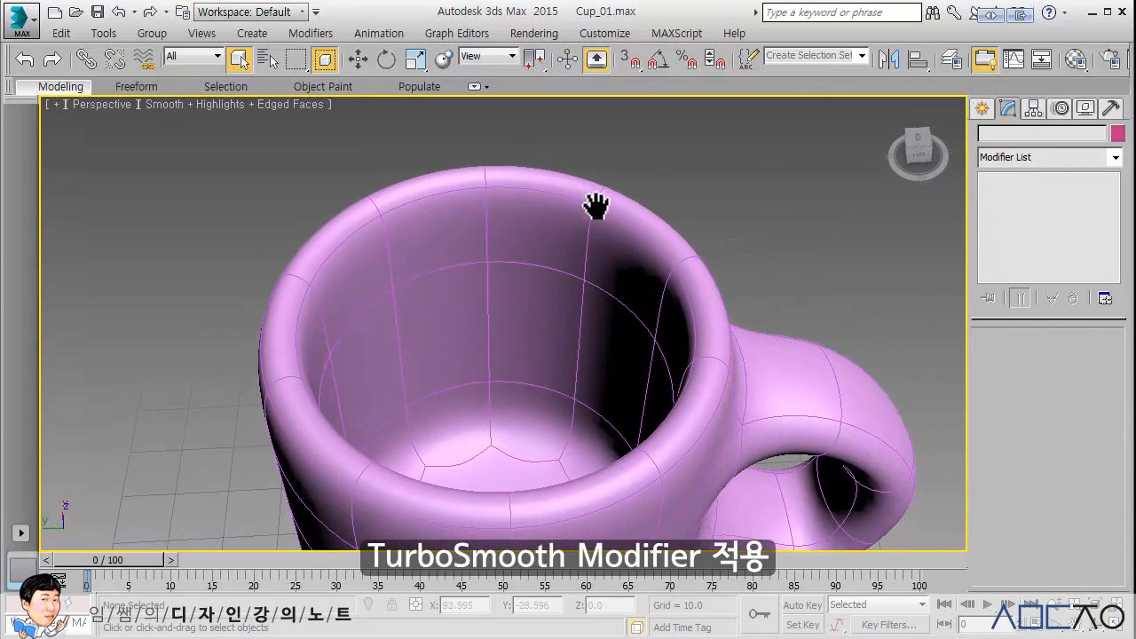
{"action": "left_click", "coordinate": [509, 208]}
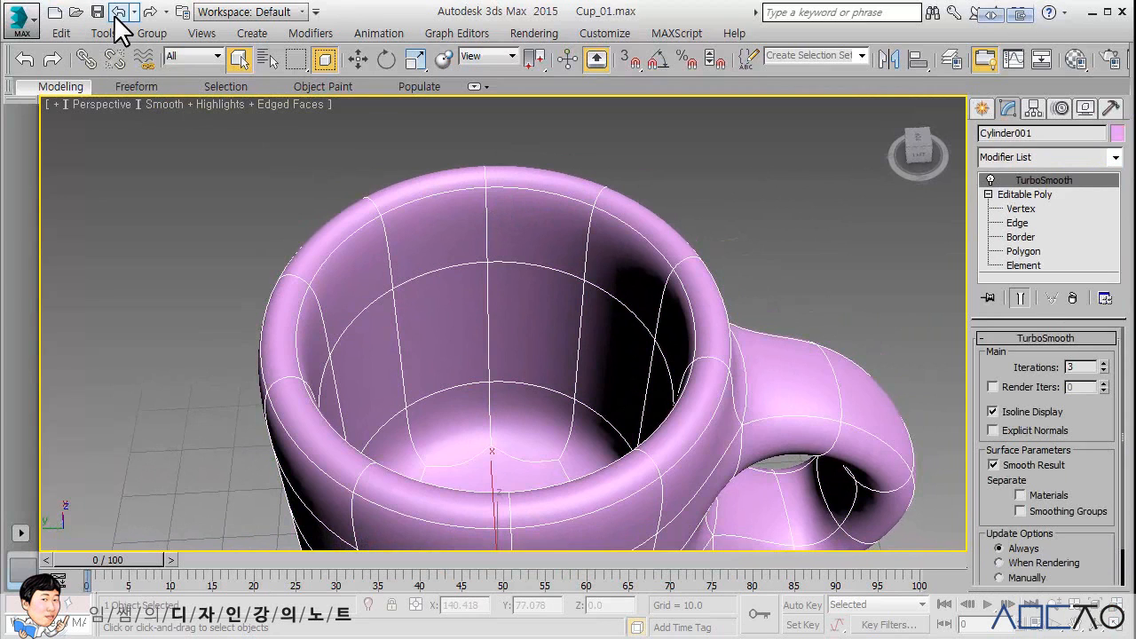
{"action": "left_click", "coordinate": [990, 180]}
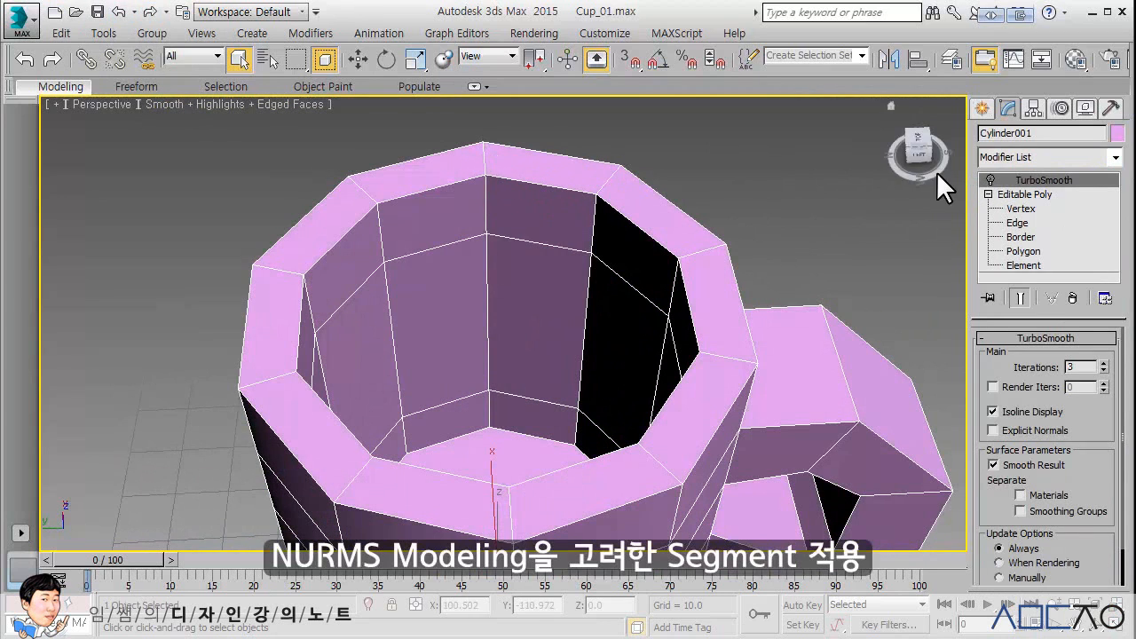
{"action": "left_click", "coordinate": [990, 180]}
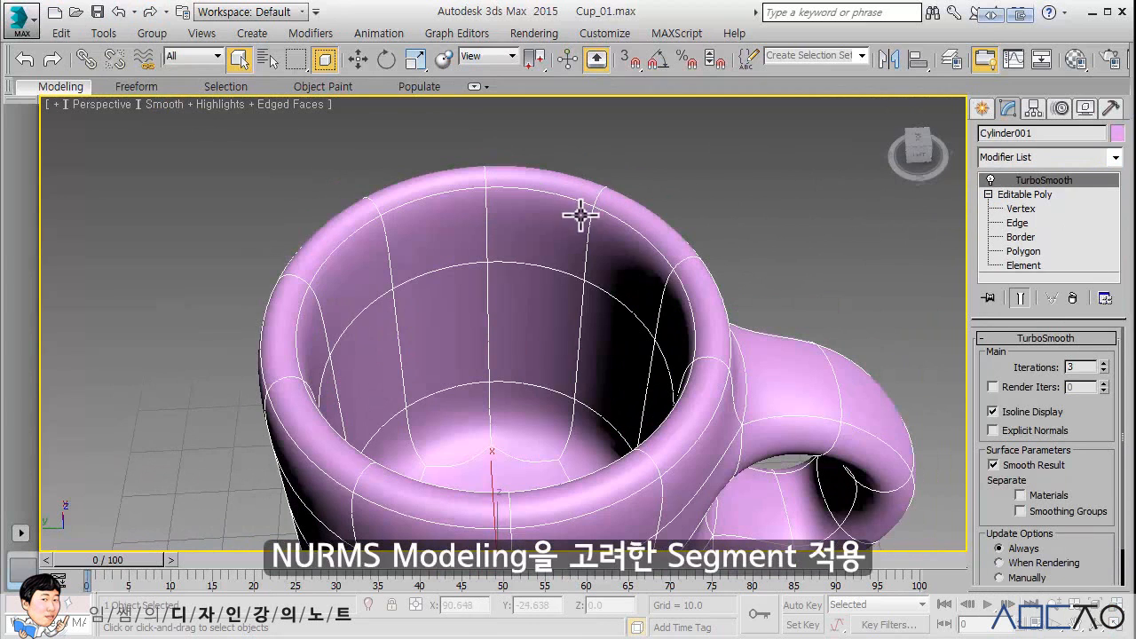
{"action": "left_click", "coordinate": [990, 180]}
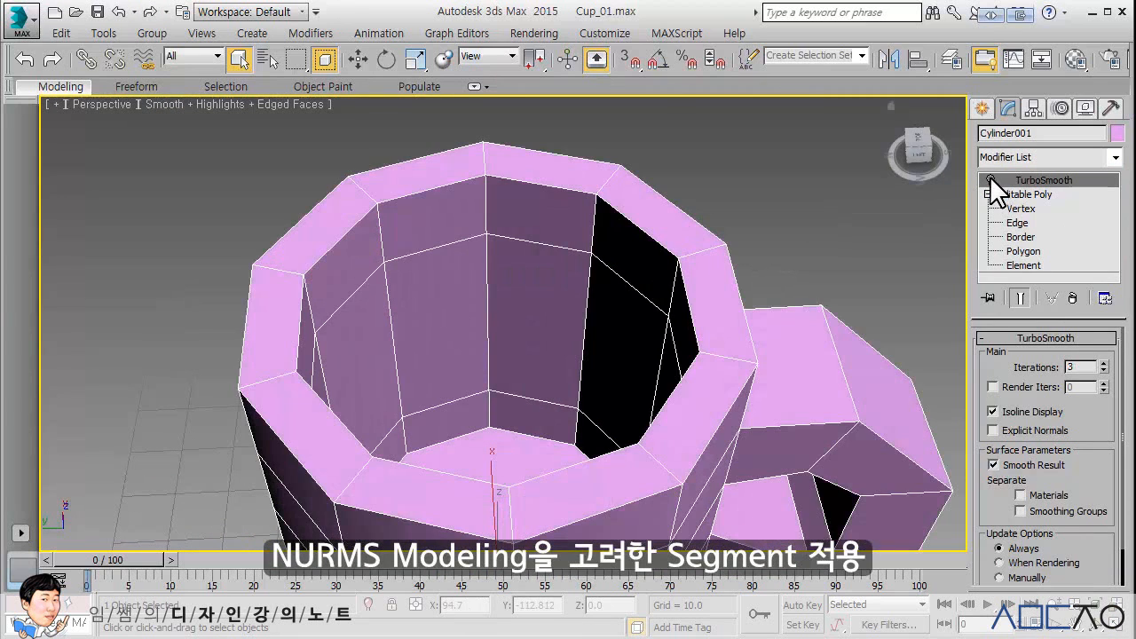
Step: Compare the cup's inner bottom with TurboSmooth switched off and on, viewed more steeply from above
{"action": "left_click", "coordinate": [991, 180]}
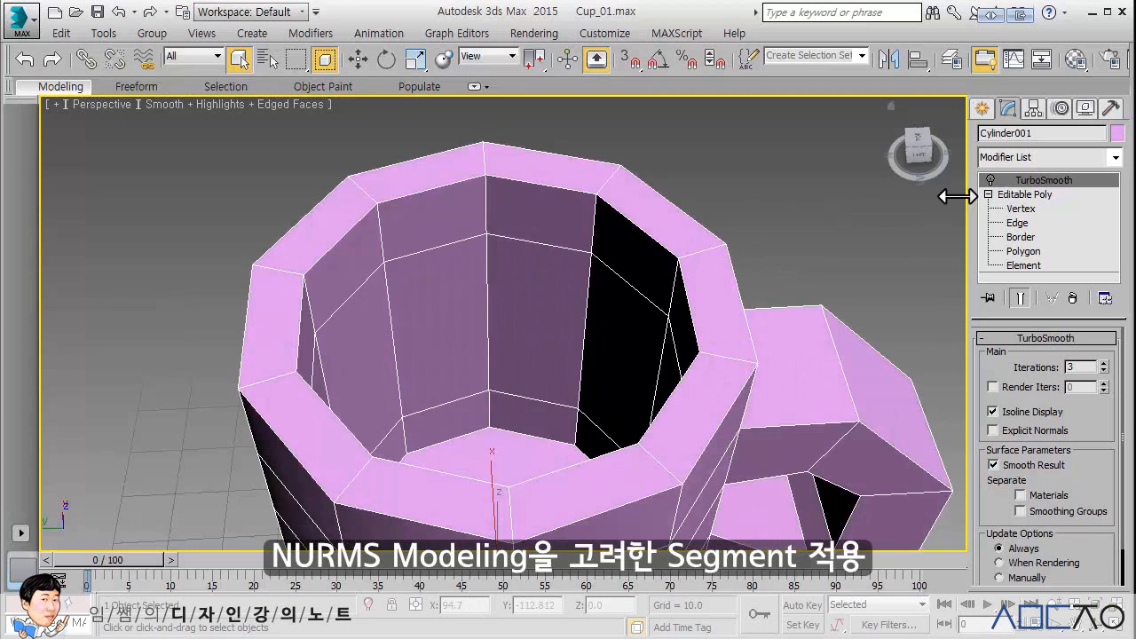
{"action": "scroll", "coordinate": [720, 235], "scroll_direction": "up", "scroll_amount": 5}
{"action": "middle_click_drag", "start_coordinate": [638, 269], "coordinate": [642, 277]}
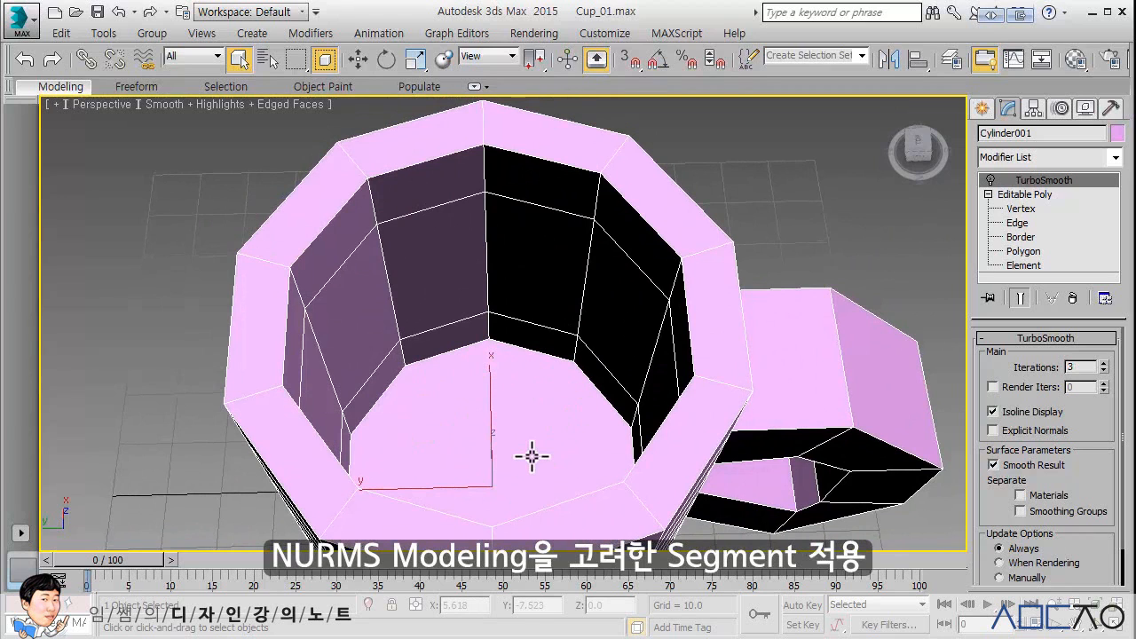
{"action": "left_click", "coordinate": [991, 181]}
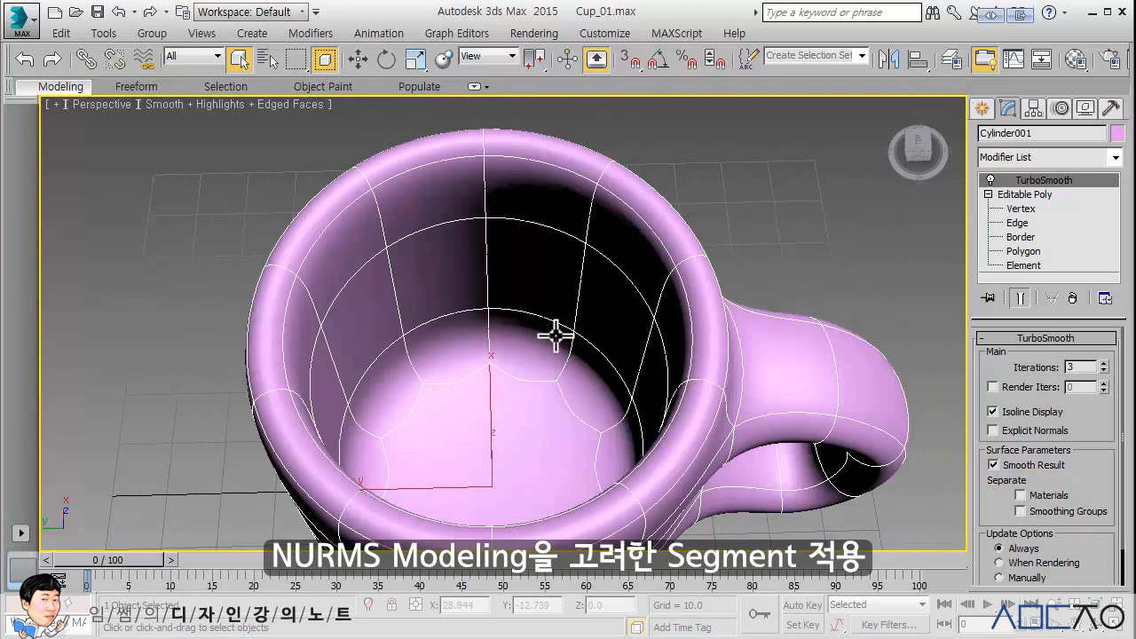
{"action": "left_click", "coordinate": [992, 180]}
Step: Inset the cup's inner bottom polygon at Editable Poly level to add a narrow ring around the floor, leaving nothing selected
{"action": "left_click", "coordinate": [1028, 194]}
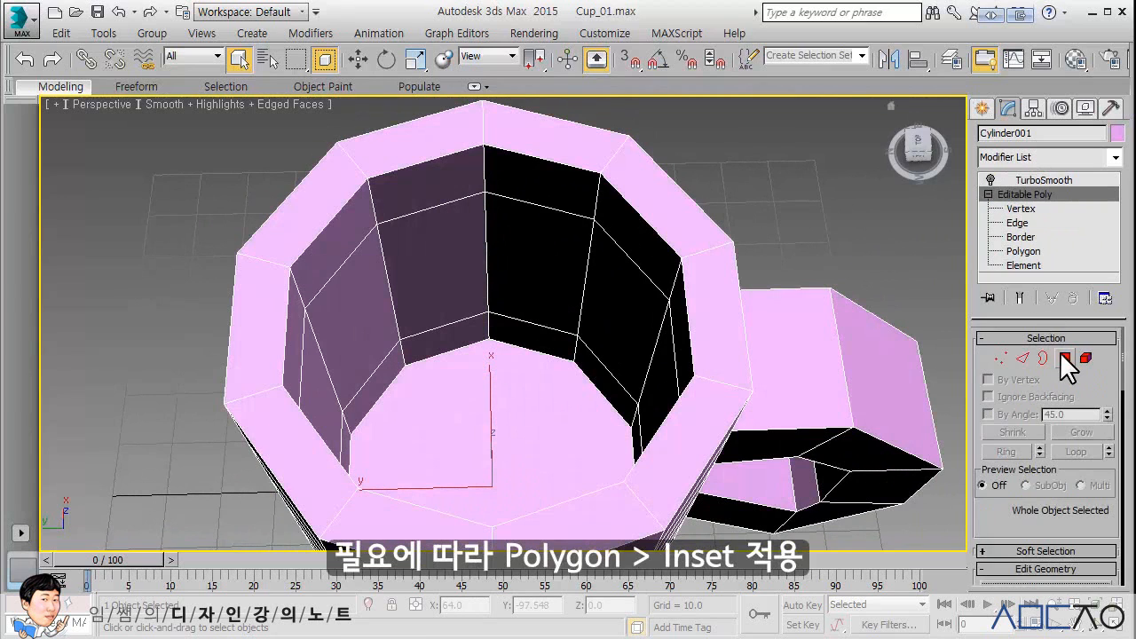
{"action": "left_click", "coordinate": [1064, 359]}
{"action": "left_click", "coordinate": [499, 392]}
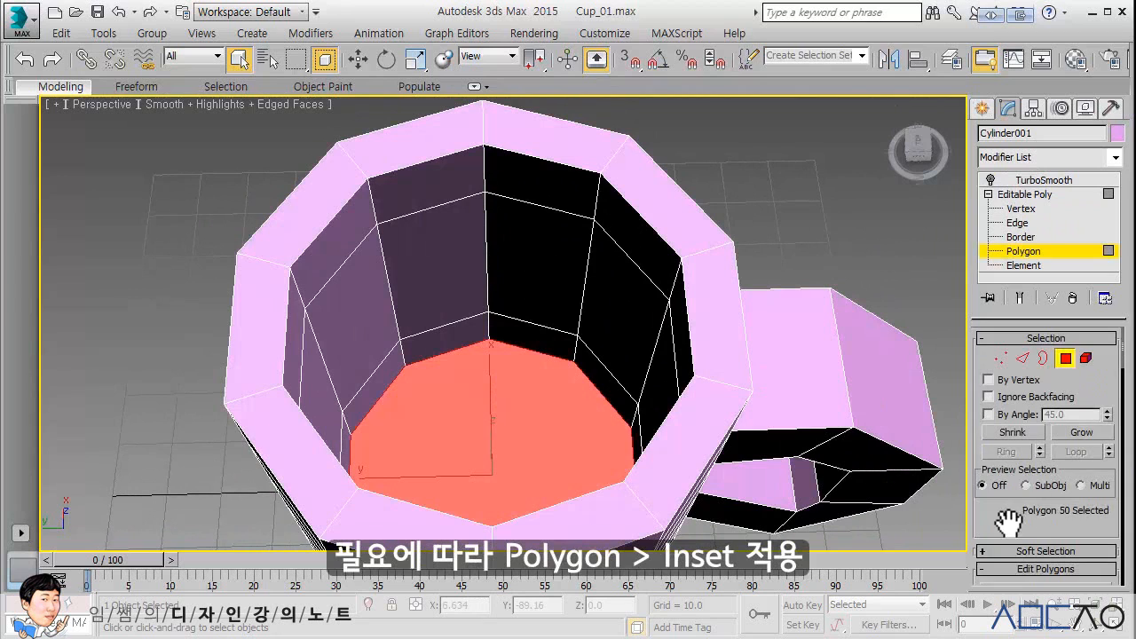
{"action": "scroll", "coordinate": [1057, 471], "scroll_direction": "down", "scroll_amount": 5}
{"action": "left_click", "coordinate": [1105, 457]}
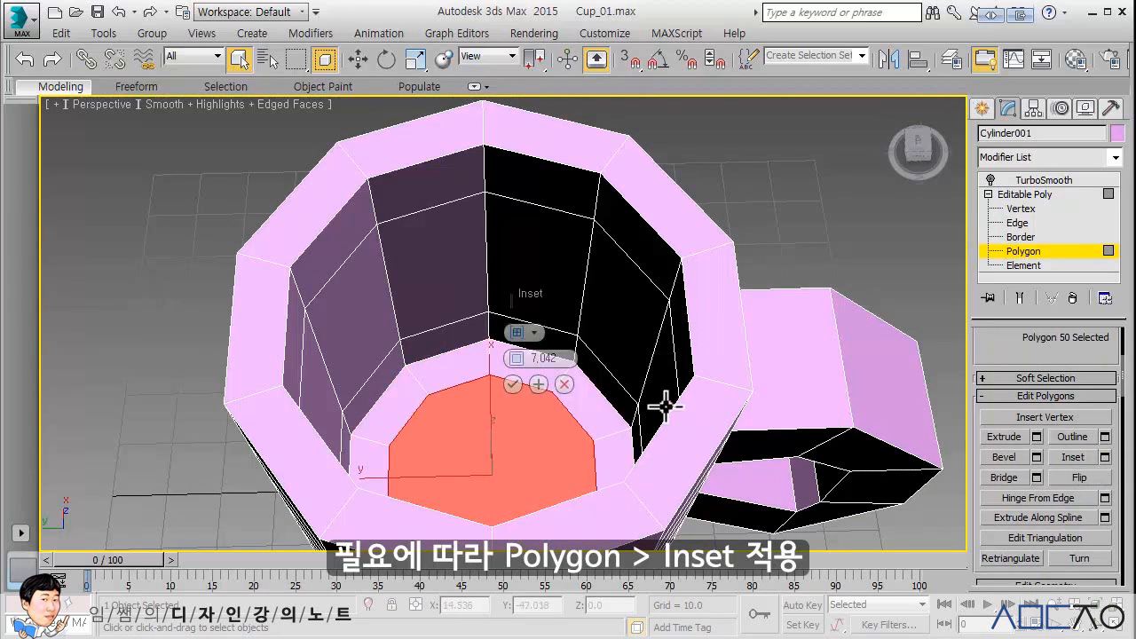
{"action": "left_click_drag", "start_coordinate": [518, 359], "coordinate": [516, 360]}
{"action": "left_click", "coordinate": [514, 384]}
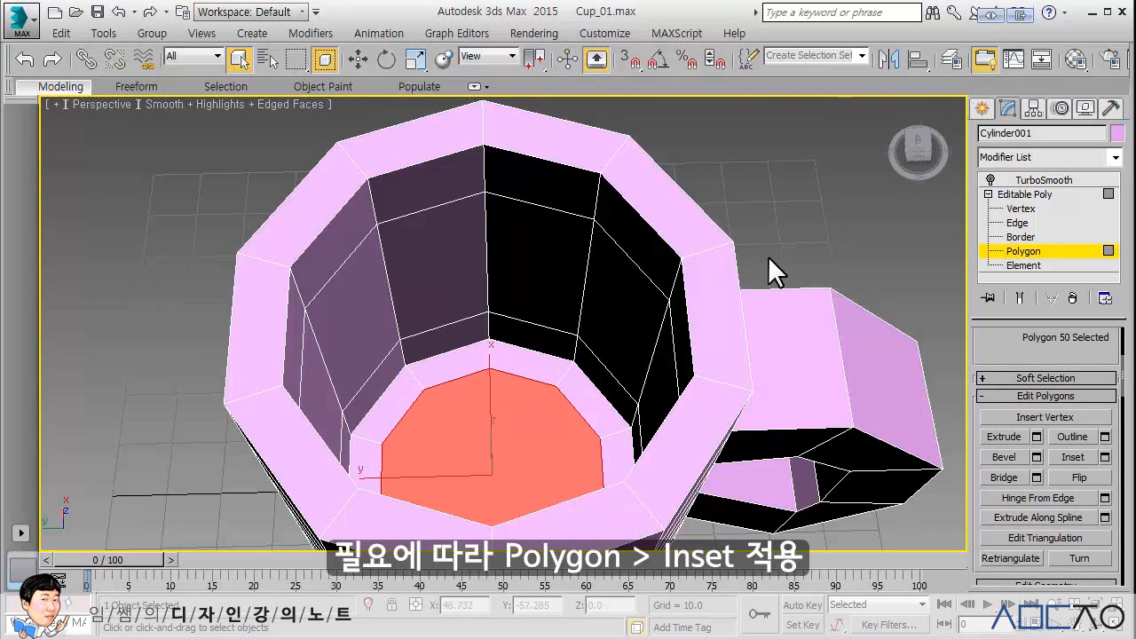
{"action": "left_click", "coordinate": [793, 230]}
Step: Return to the TurboSmooth result and undo and redo the inner bottom inset twice to compare both shapes, keeping the inset
{"action": "left_click", "coordinate": [1007, 195]}
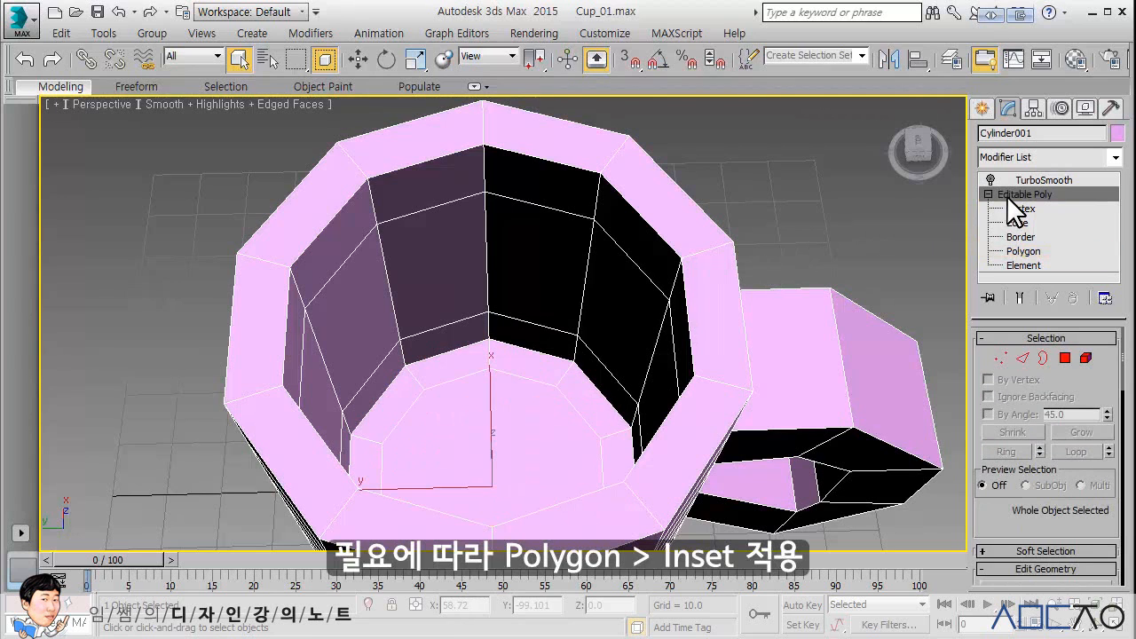
{"action": "left_click", "coordinate": [1024, 179]}
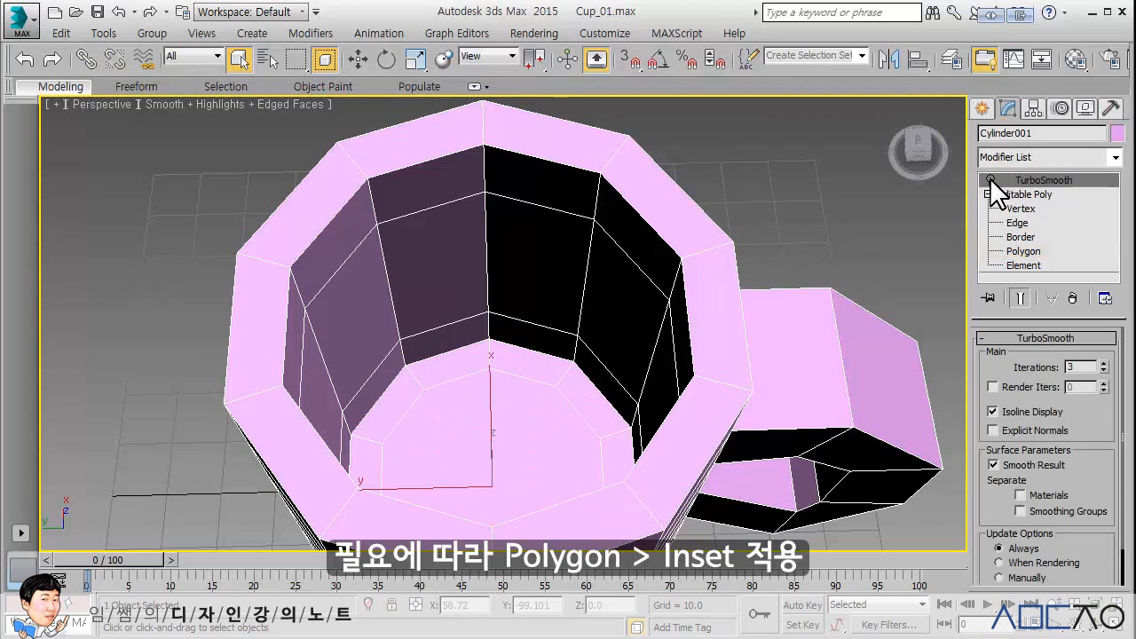
{"action": "left_click", "coordinate": [991, 179]}
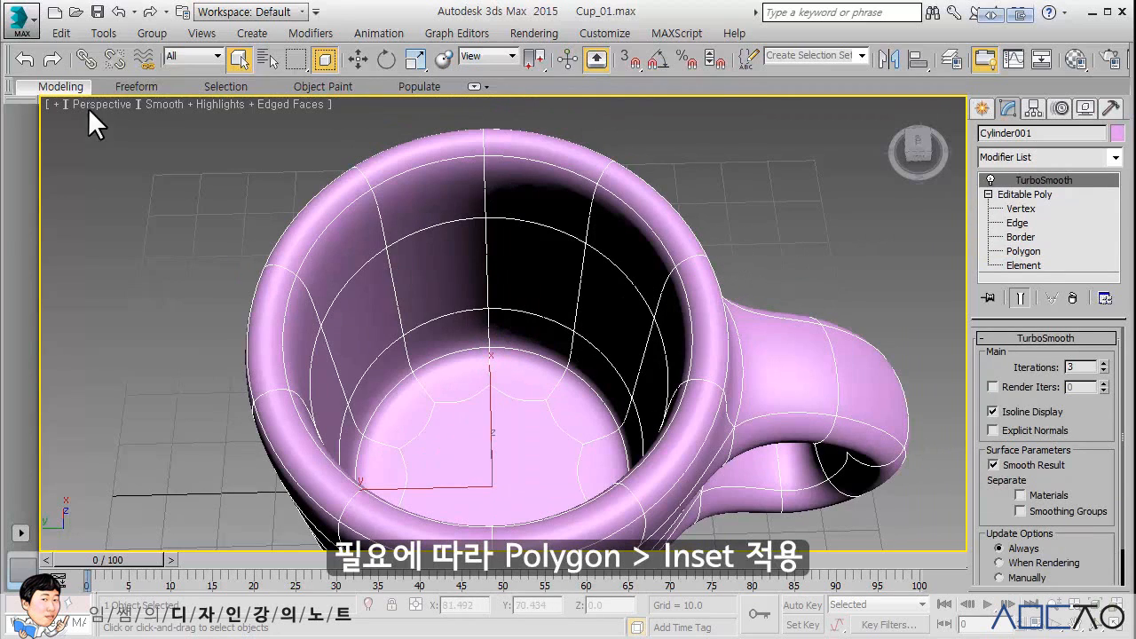
{"action": "left_click", "coordinate": [116, 12]}
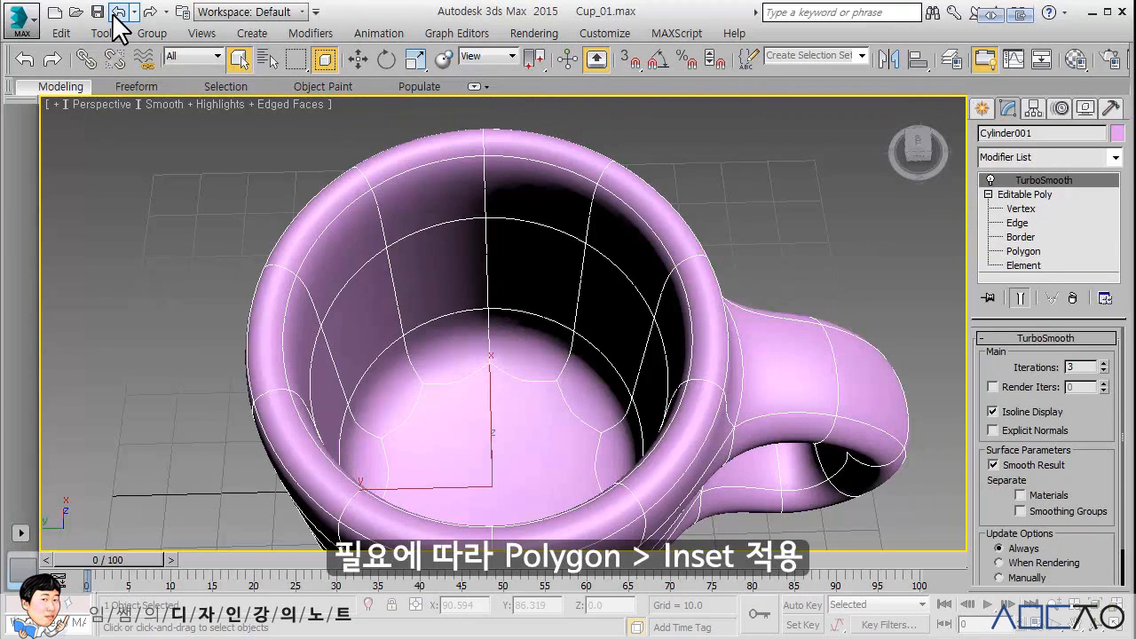
{"action": "left_click", "coordinate": [148, 13]}
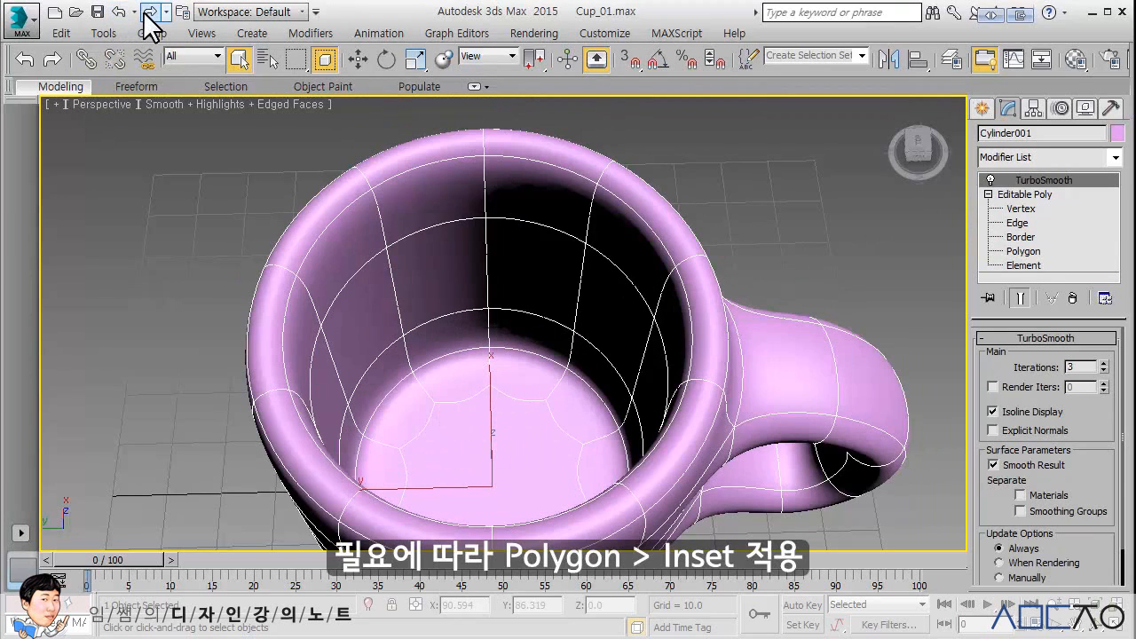
{"action": "left_click", "coordinate": [119, 13]}
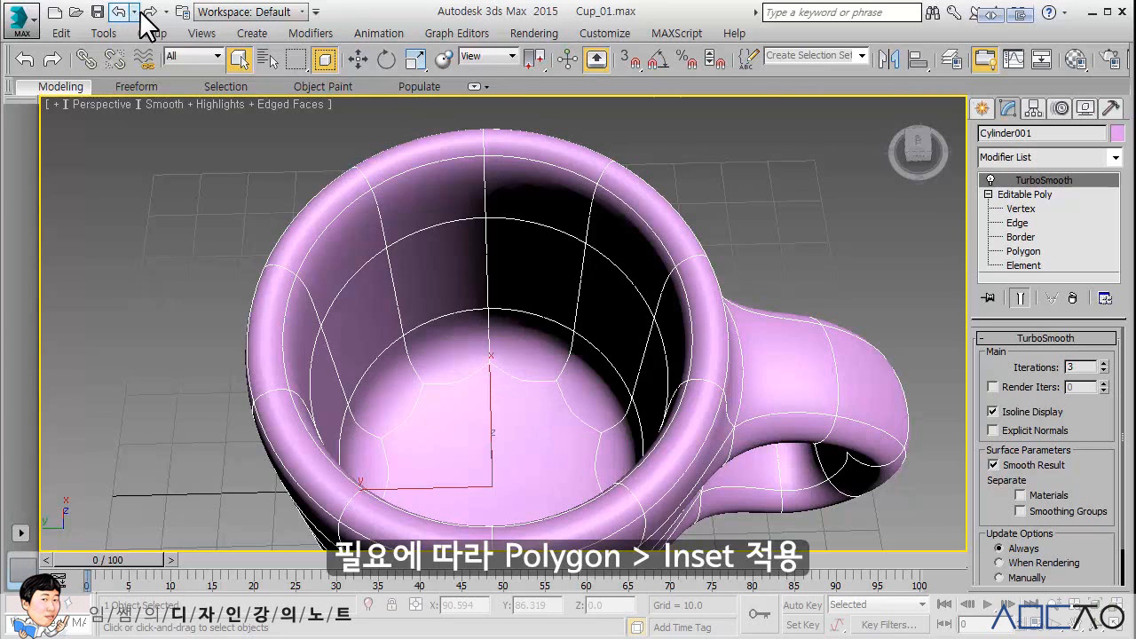
{"action": "left_click", "coordinate": [147, 13]}
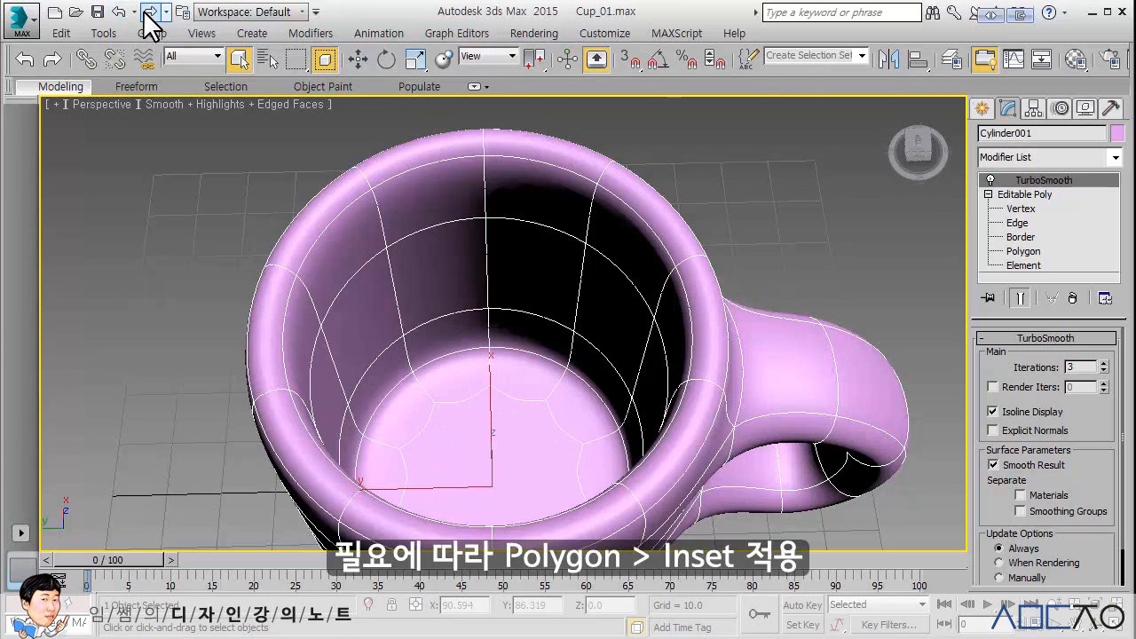
Step: Inset the polygon on the cup's underside by 6.406 and deselect it
{"action": "middle_click_drag", "start_coordinate": [227, 290], "coordinate": [231, 254]}
{"action": "scroll", "coordinate": [232, 254], "scroll_direction": "down", "scroll_amount": 4}
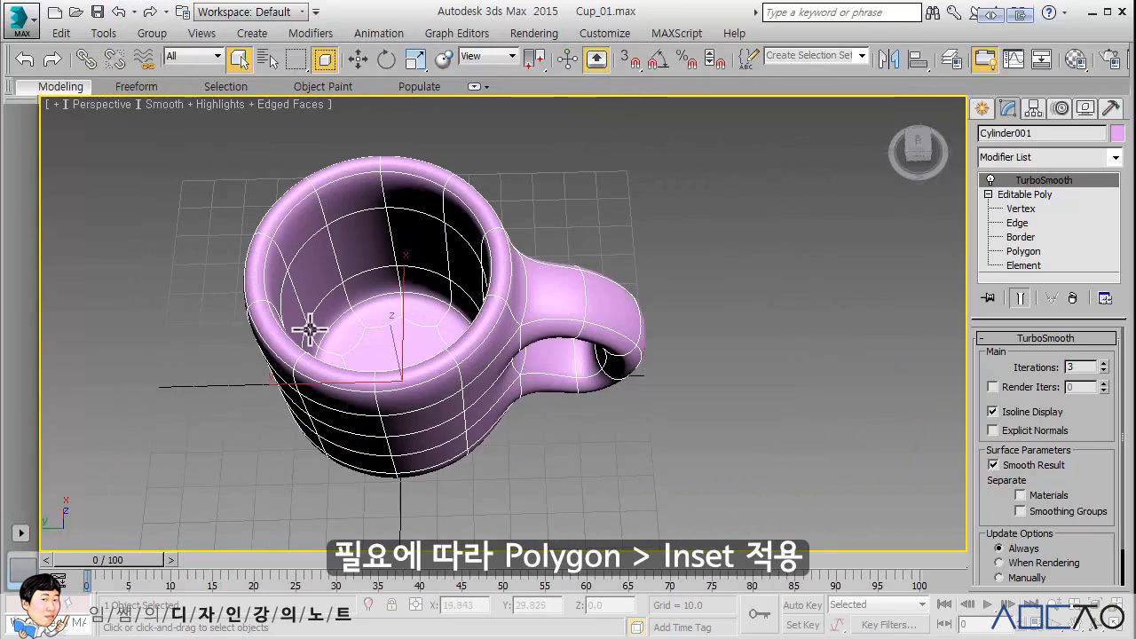
{"action": "middle_click_drag", "start_coordinate": [308, 331], "coordinate": [436, 261], "text": "alt"}
{"action": "scroll", "coordinate": [478, 318], "scroll_direction": "up", "scroll_amount": 4}
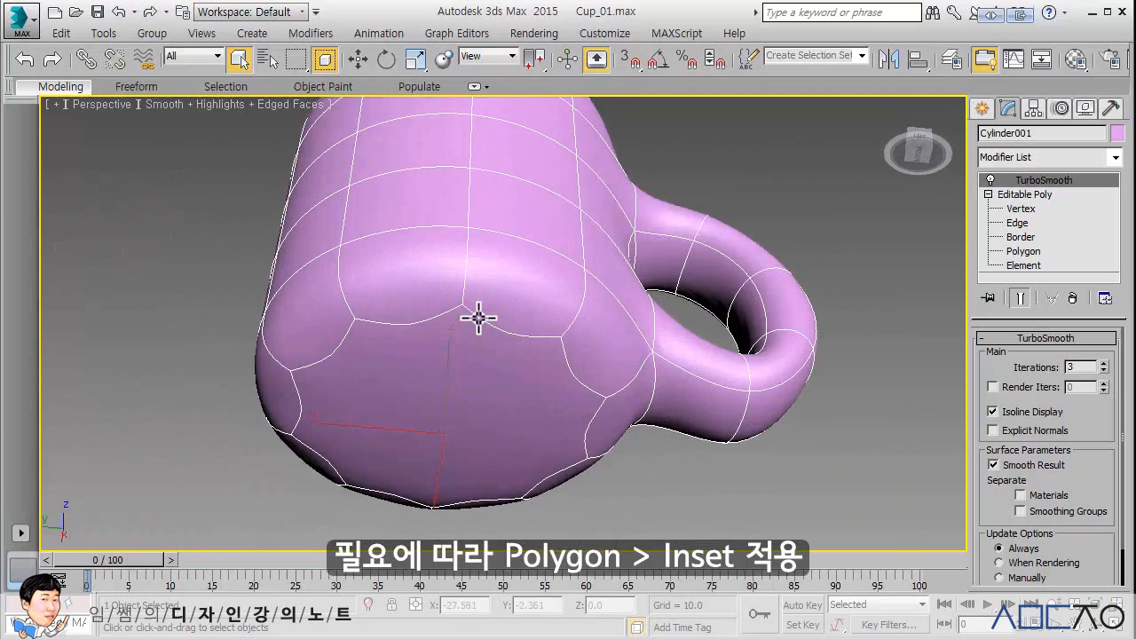
{"action": "left_click", "coordinate": [1041, 197]}
{"action": "middle_click_drag", "start_coordinate": [487, 394], "coordinate": [489, 321]}
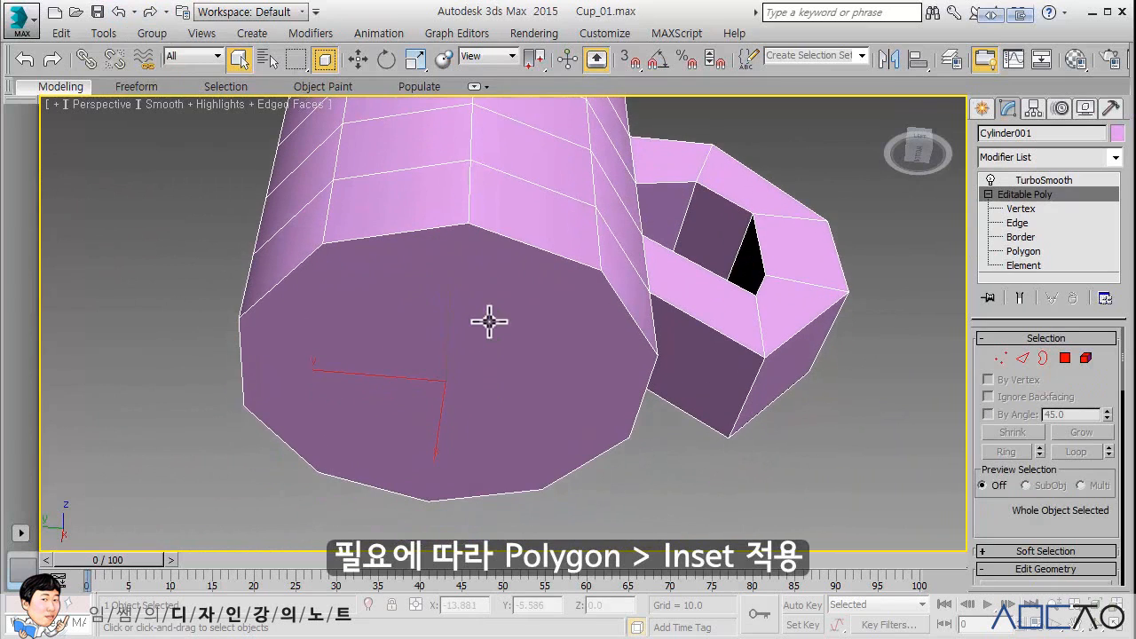
{"action": "left_click", "coordinate": [1065, 358]}
{"action": "left_click", "coordinate": [595, 357]}
{"action": "scroll", "coordinate": [1047, 462], "scroll_direction": "down", "scroll_amount": 5}
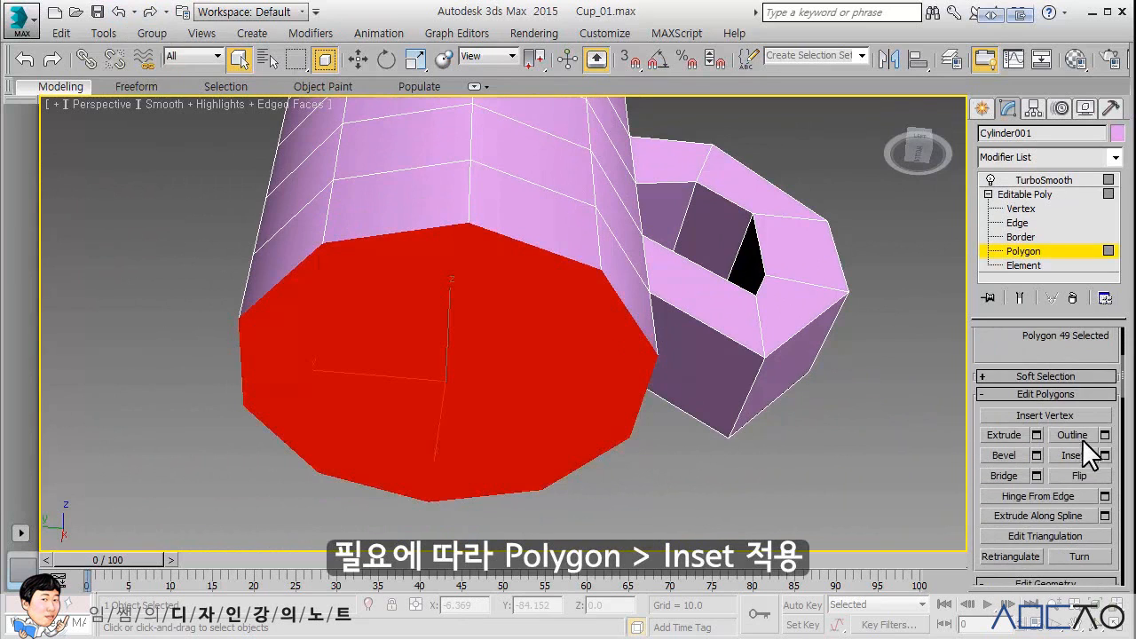
{"action": "left_click", "coordinate": [1105, 456]}
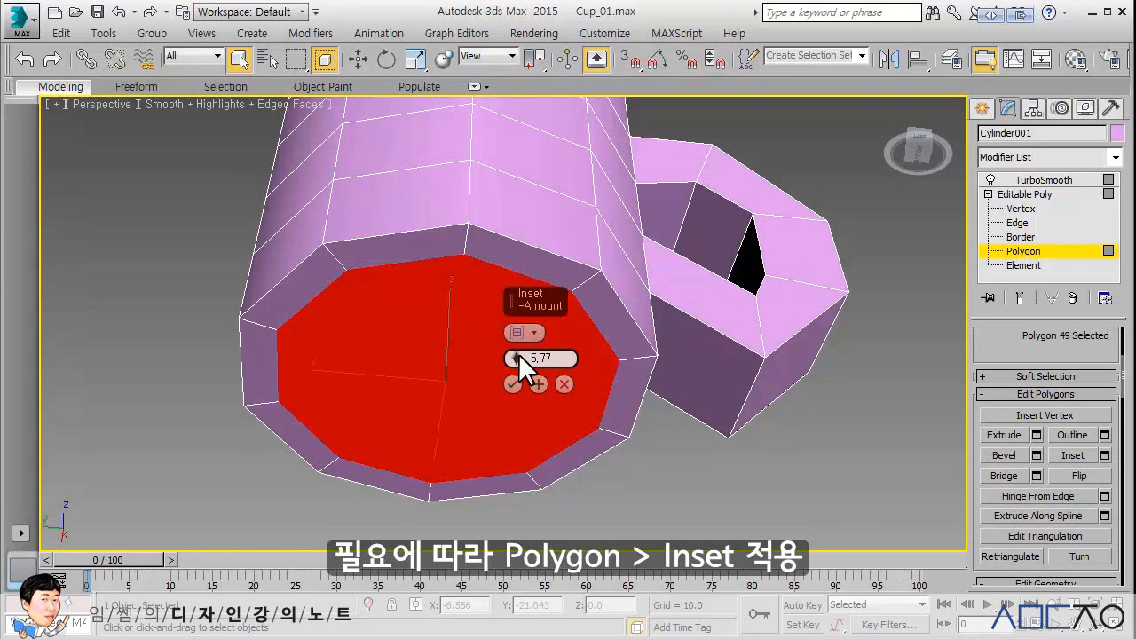
{"action": "mouse_move", "coordinate": [519, 354]}
{"action": "left_mouse_down"}
{"action": "mouse_move", "coordinate": [520, 383]}
{"action": "mouse_move", "coordinate": [520, 330]}
{"action": "mouse_move", "coordinate": [520, 354]}
{"action": "left_mouse_up"}
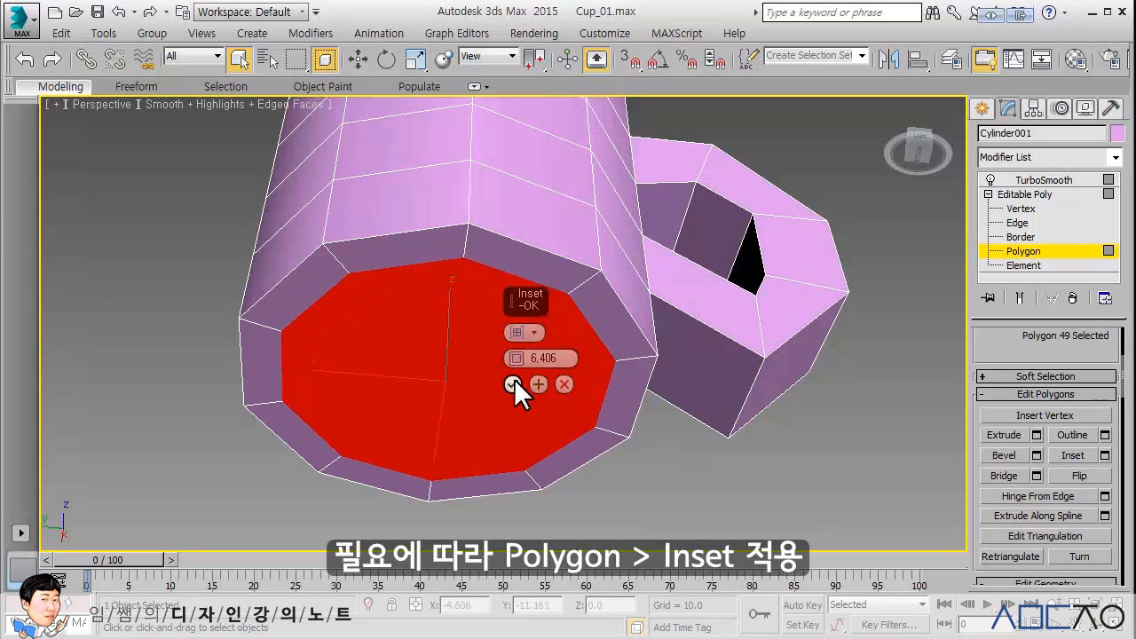
{"action": "left_click", "coordinate": [513, 384]}
{"action": "left_click", "coordinate": [705, 481]}
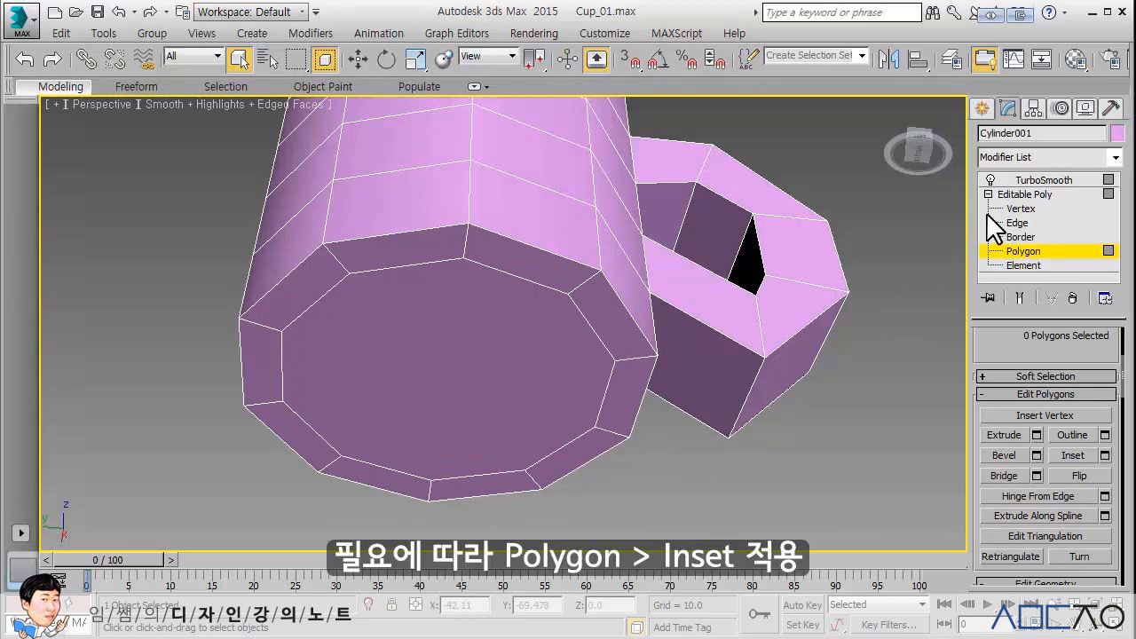
Step: Show the TurboSmooth result and undo and redo the underside inset twice to compare the base's roundness, keeping the inset
{"action": "left_click", "coordinate": [1035, 194]}
{"action": "left_click", "coordinate": [1037, 181]}
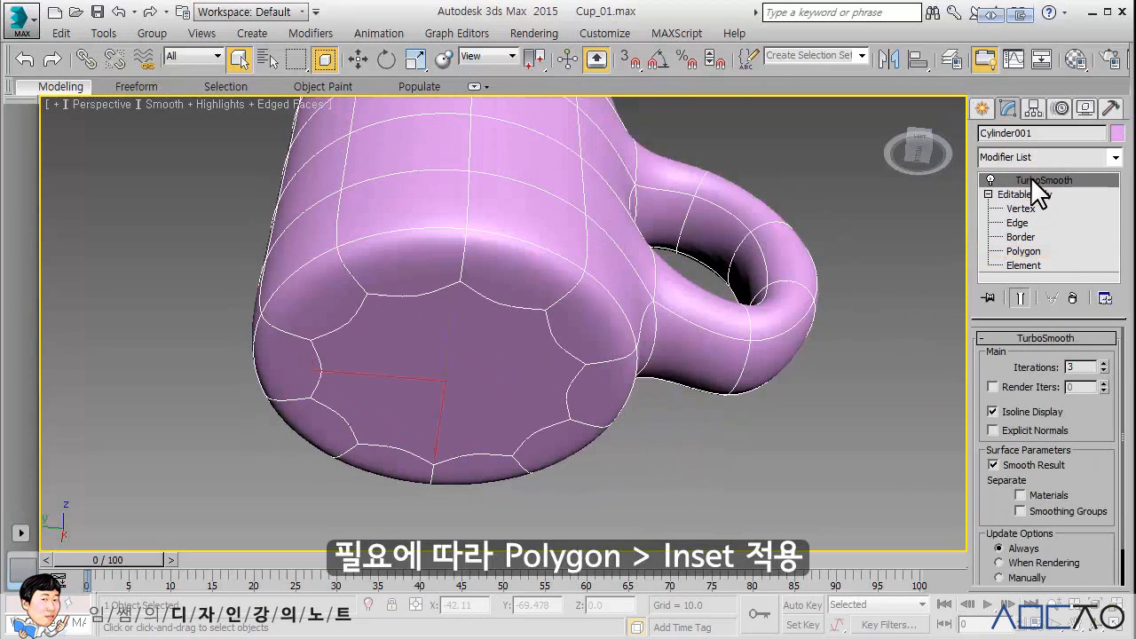
{"action": "left_click", "coordinate": [118, 11]}
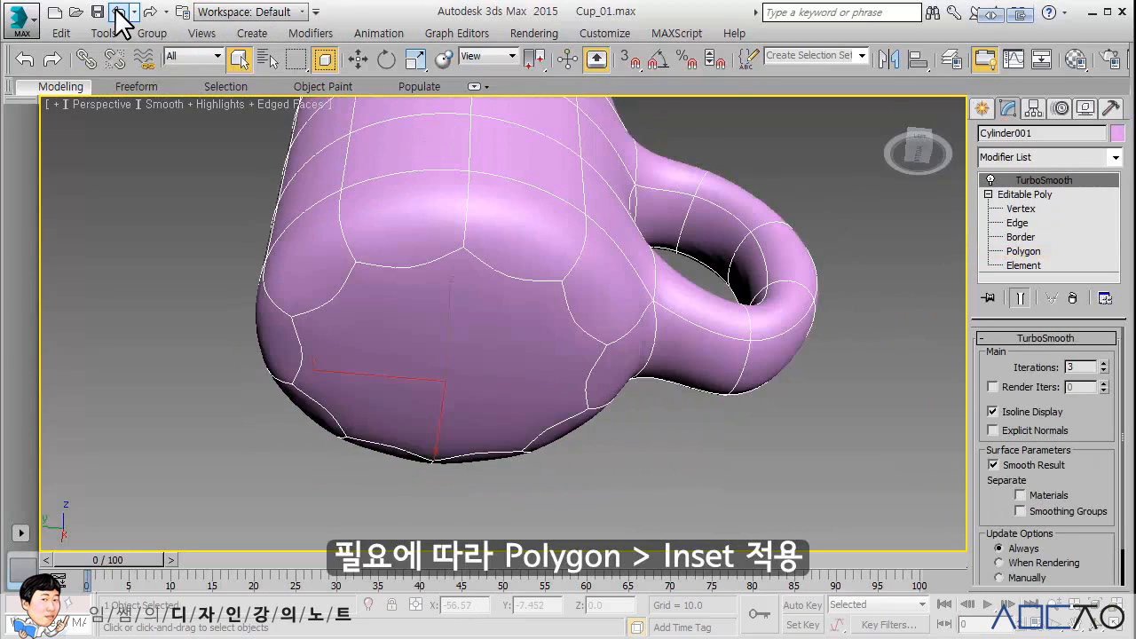
{"action": "left_click", "coordinate": [149, 12]}
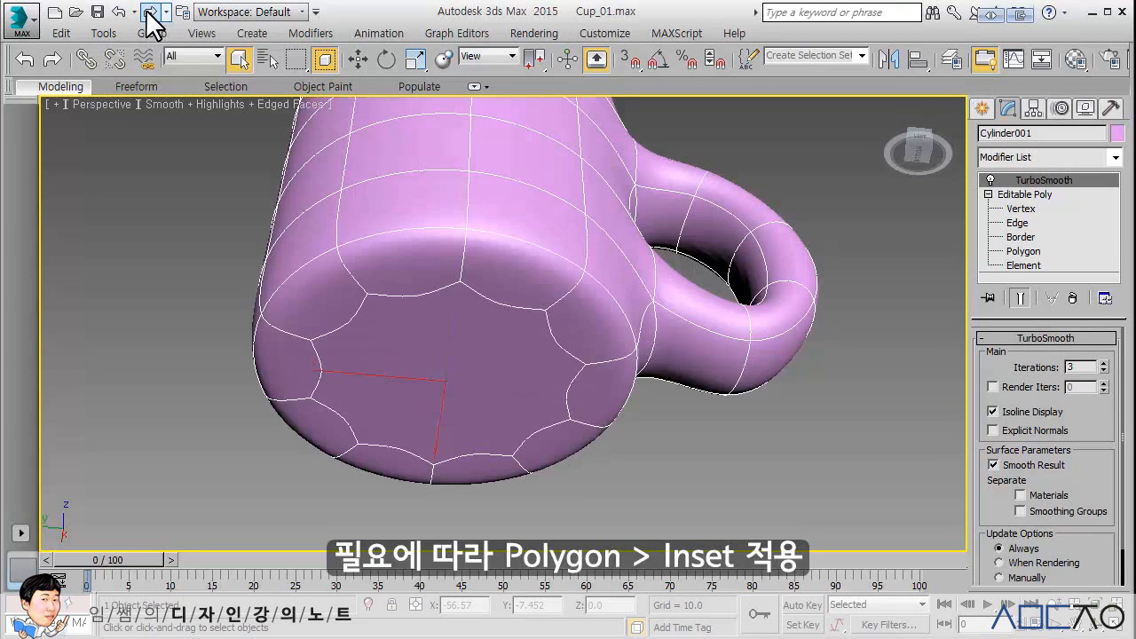
{"action": "left_click", "coordinate": [118, 12]}
{"action": "left_click", "coordinate": [149, 12]}
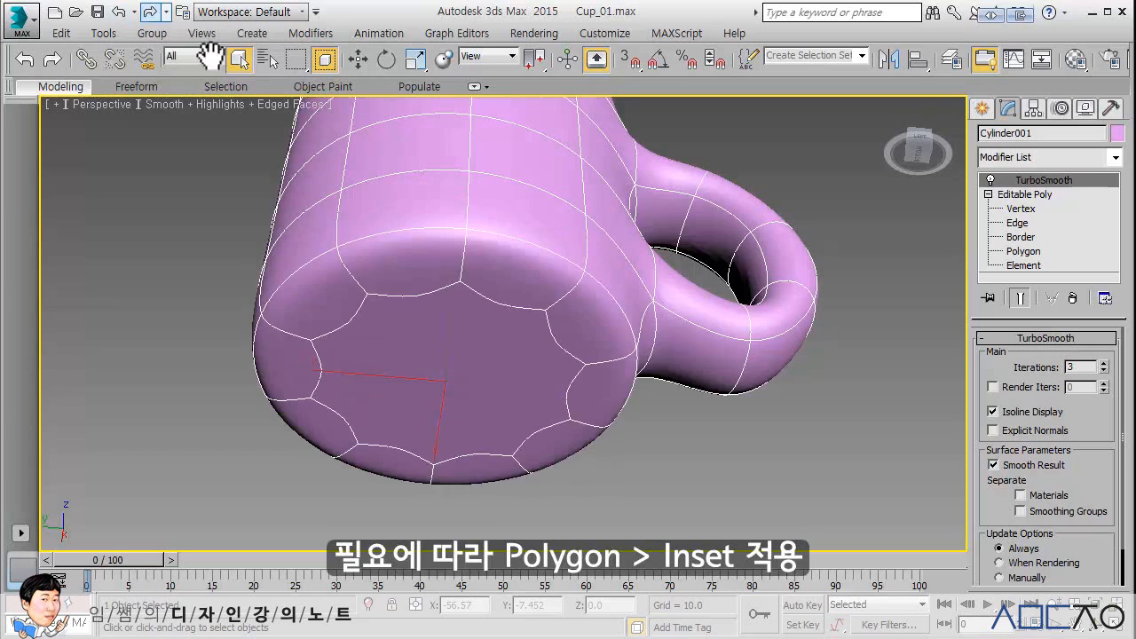
Step: Remove the TurboSmooth modifier from the cup, leaving only the Editable Poly
{"action": "middle_click_drag", "start_coordinate": [699, 269], "coordinate": [662, 371], "text": "alt"}
{"action": "scroll", "coordinate": [672, 394], "scroll_direction": "down", "scroll_amount": 4}
{"action": "key", "text": "alt+w"}
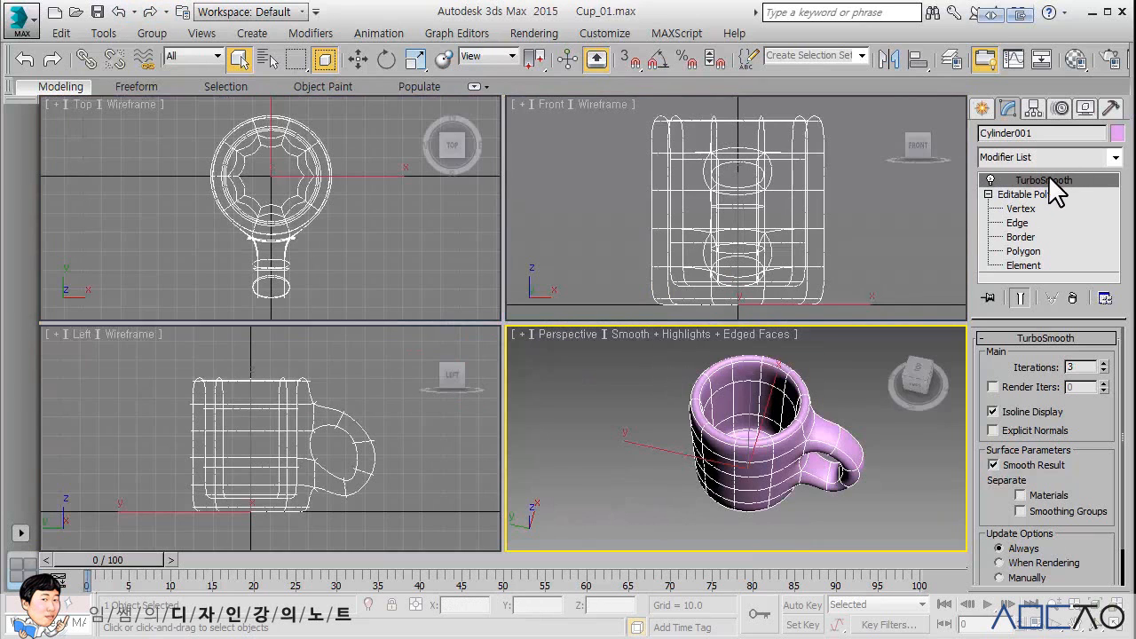
{"action": "left_click", "coordinate": [1074, 299]}
Step: Delete the inset center polygon at the bottom of the cup's interior
{"action": "middle_click_drag", "start_coordinate": [780, 397], "coordinate": [778, 358], "text": "alt"}
{"action": "mouse_move", "coordinate": [654, 395]}
{"action": "middle_mouse_down", "text": "alt"}
{"action": "mouse_move", "coordinate": [646, 448]}
{"action": "mouse_move", "coordinate": [659, 414]}
{"action": "middle_mouse_up", "text": "alt"}
{"action": "key", "text": "alt+w"}
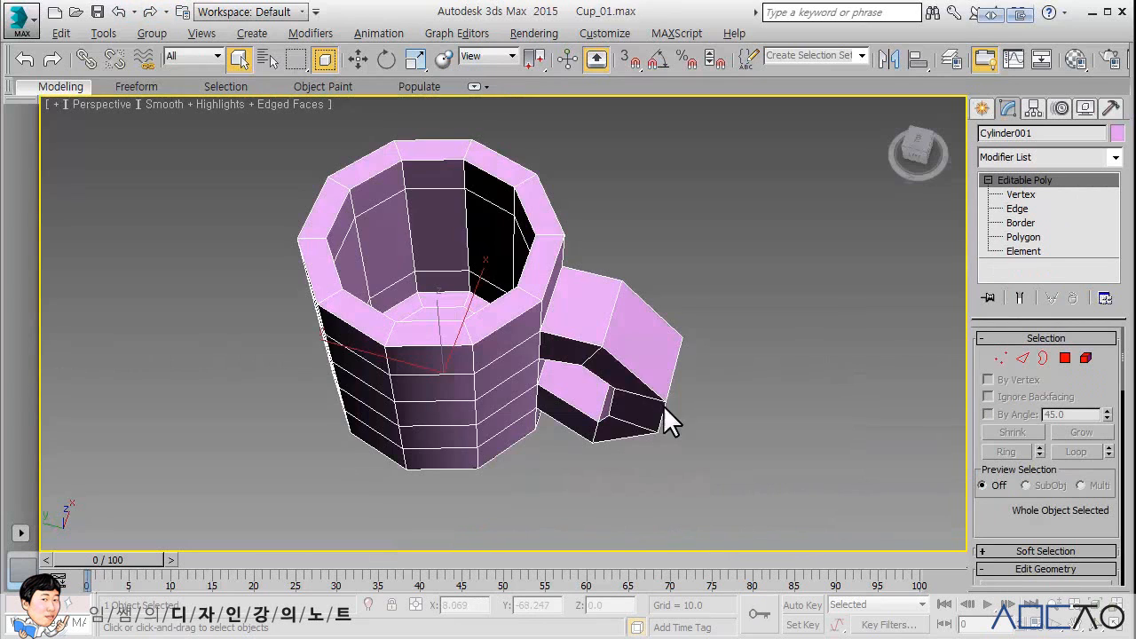
{"action": "scroll", "coordinate": [592, 385], "scroll_direction": "up", "scroll_amount": 6}
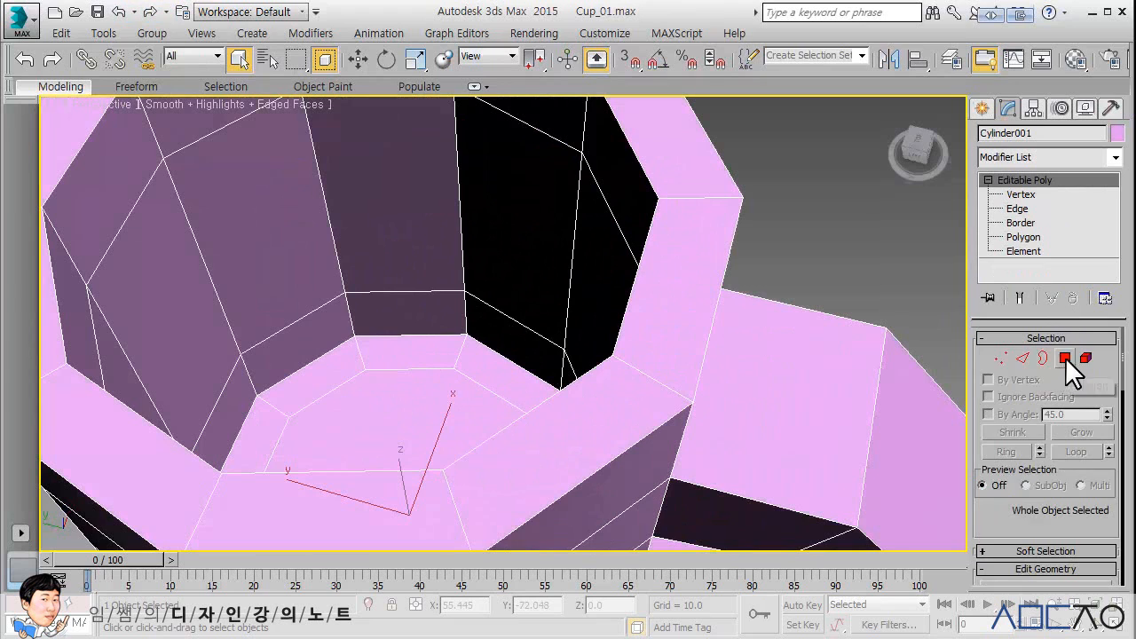
{"action": "left_click", "coordinate": [1065, 357]}
{"action": "left_click", "coordinate": [417, 378]}
{"action": "key", "text": "Delete"}
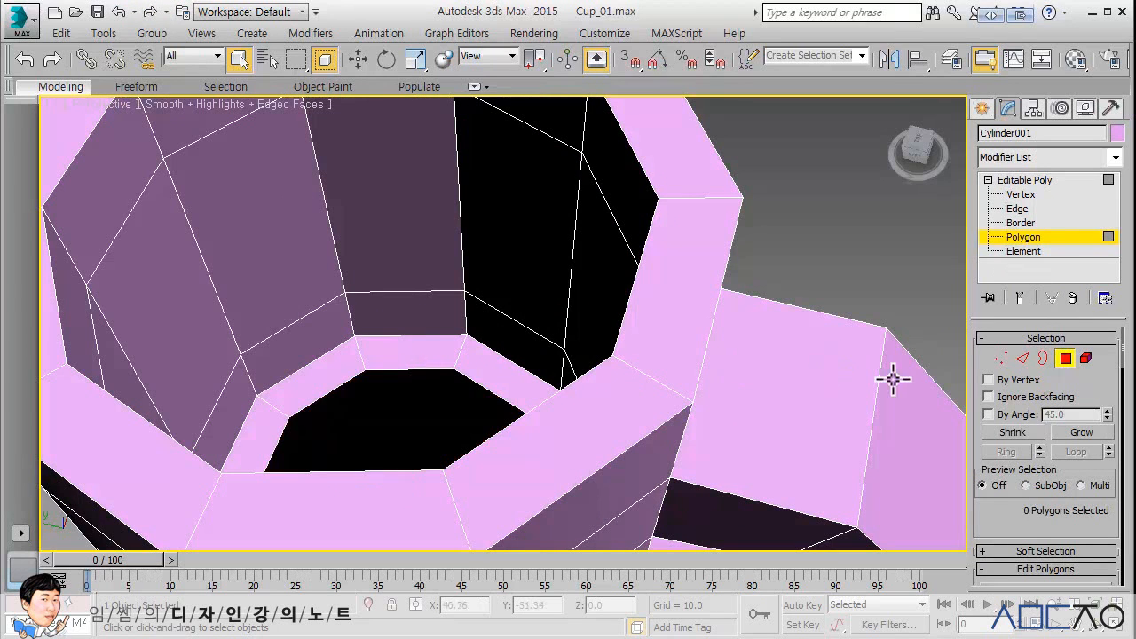
Step: Delete the open border four times in succession, removing the inner floor ring and every inner wall row up to the rim
{"action": "left_click", "coordinate": [1044, 357]}
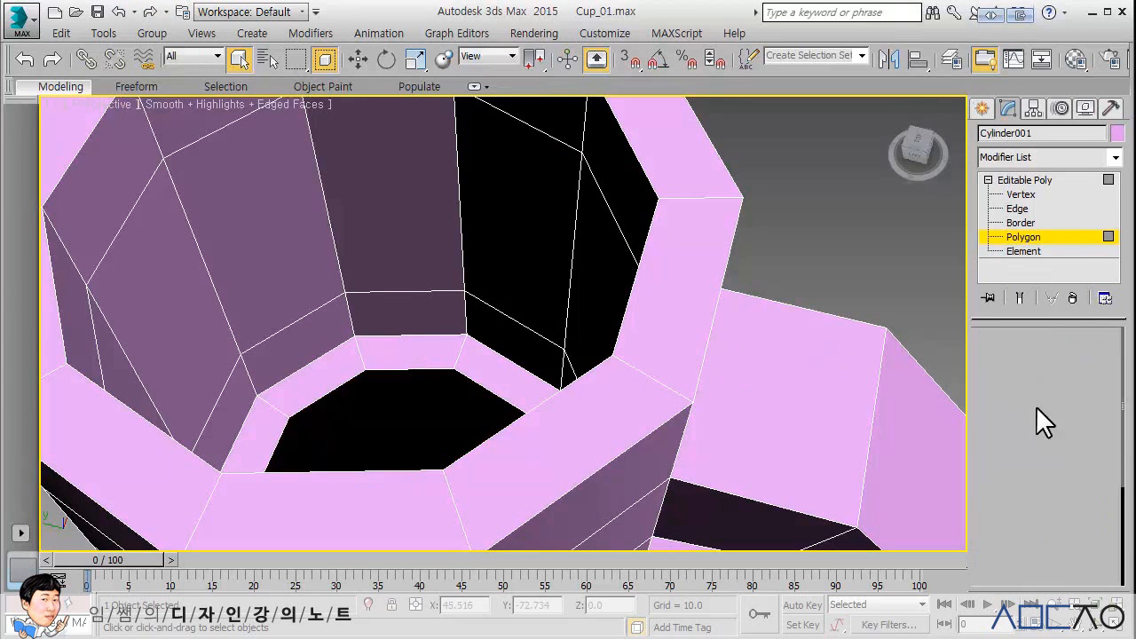
{"action": "left_click", "coordinate": [465, 374]}
{"action": "key", "text": "Delete"}
{"action": "left_click", "coordinate": [439, 331]}
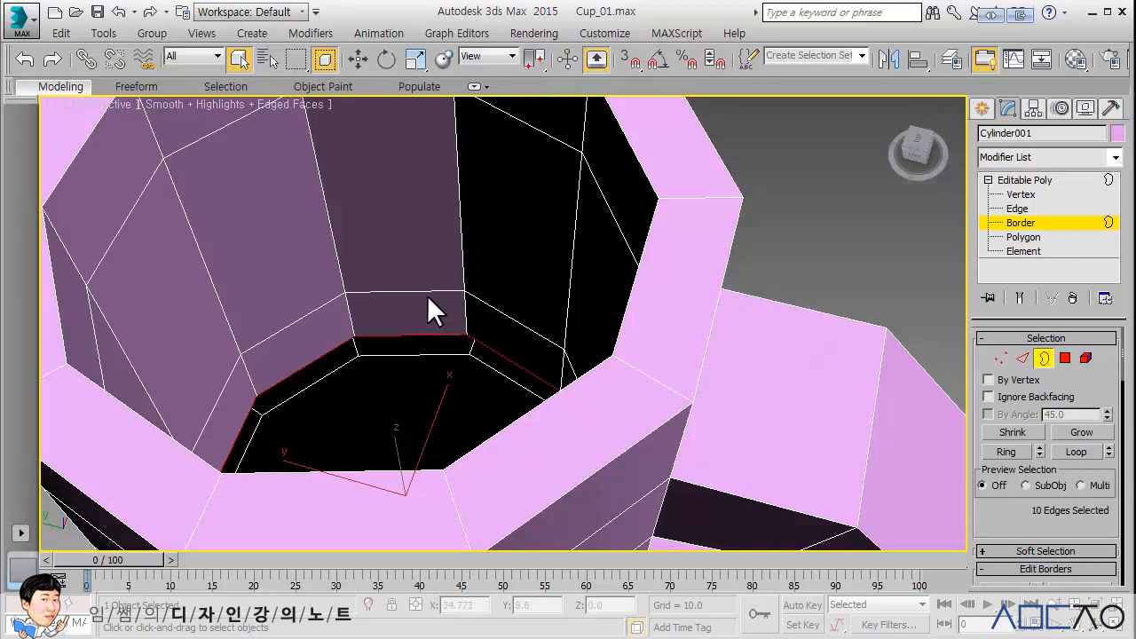
{"action": "key", "text": "Delete"}
{"action": "left_click", "coordinate": [423, 292]}
{"action": "key", "text": "Delete"}
{"action": "middle_click_drag", "start_coordinate": [408, 255], "coordinate": [406, 289]}
{"action": "left_click", "coordinate": [385, 251]}
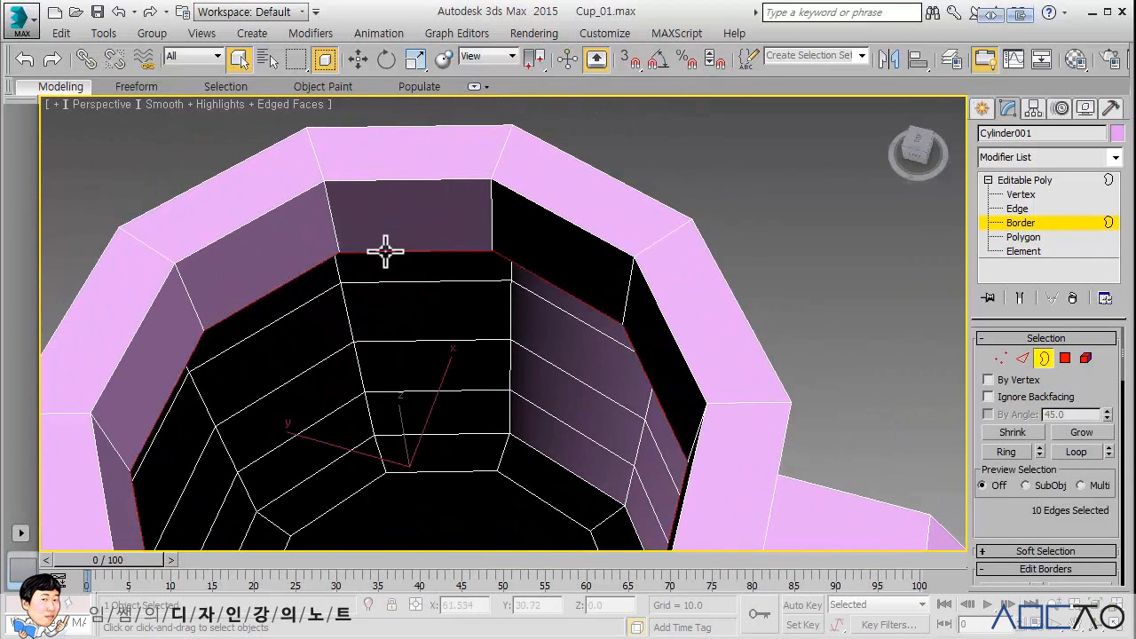
{"action": "key", "text": "Delete"}
Step: Cap the open border along the inner edge of the cup's rim
{"action": "scroll", "coordinate": [421, 243], "scroll_direction": "down", "scroll_amount": 2}
{"action": "left_click", "coordinate": [533, 219]}
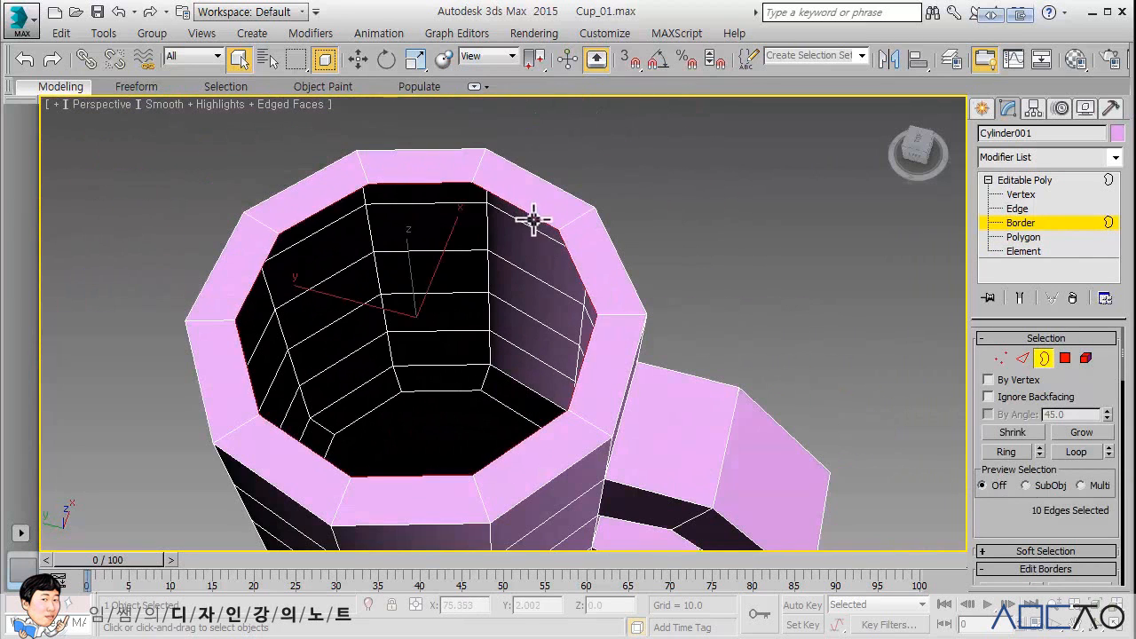
{"action": "middle_click_drag", "start_coordinate": [483, 327], "coordinate": [493, 246], "text": "alt"}
{"action": "scroll", "coordinate": [1002, 464], "scroll_direction": "down", "scroll_amount": 5}
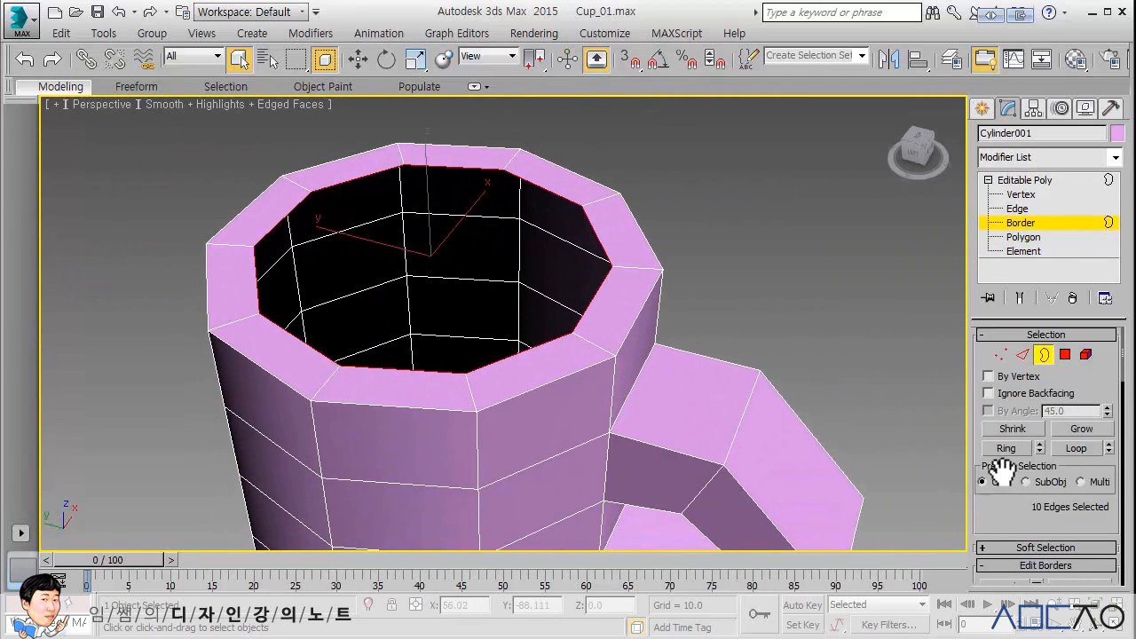
{"action": "left_click", "coordinate": [1058, 477]}
{"action": "middle_click_drag", "start_coordinate": [726, 295], "coordinate": [706, 268]}
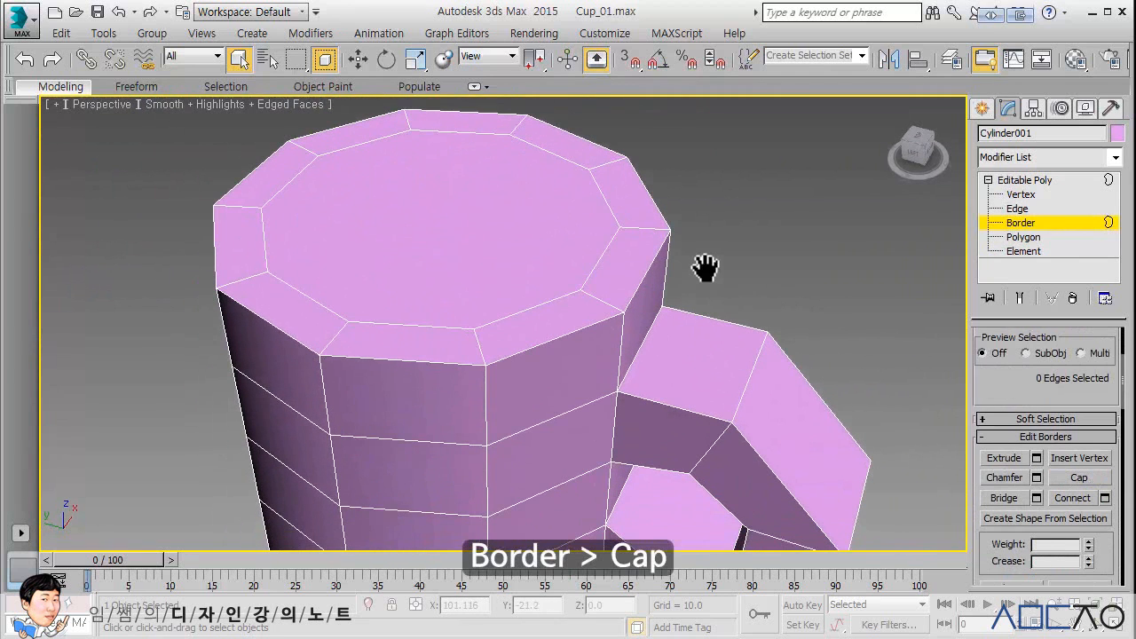
Step: Delete the single polygon that caps the cup's opening, leaving the rim open
{"action": "key", "text": "alt+w"}
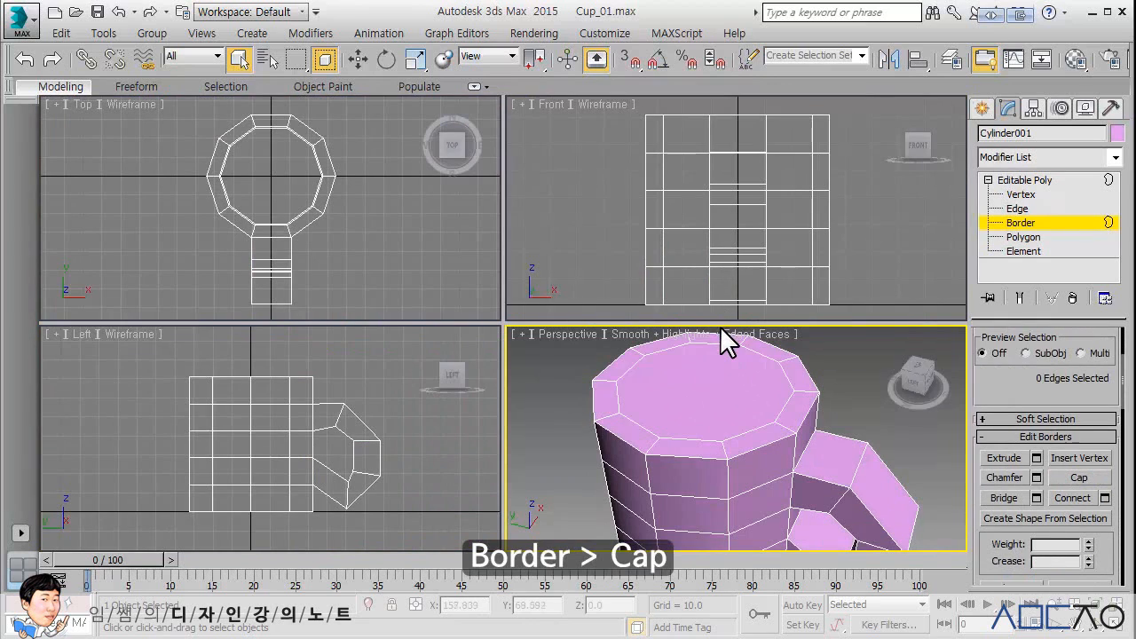
{"action": "key", "text": "z"}
{"action": "left_click", "coordinate": [1016, 235]}
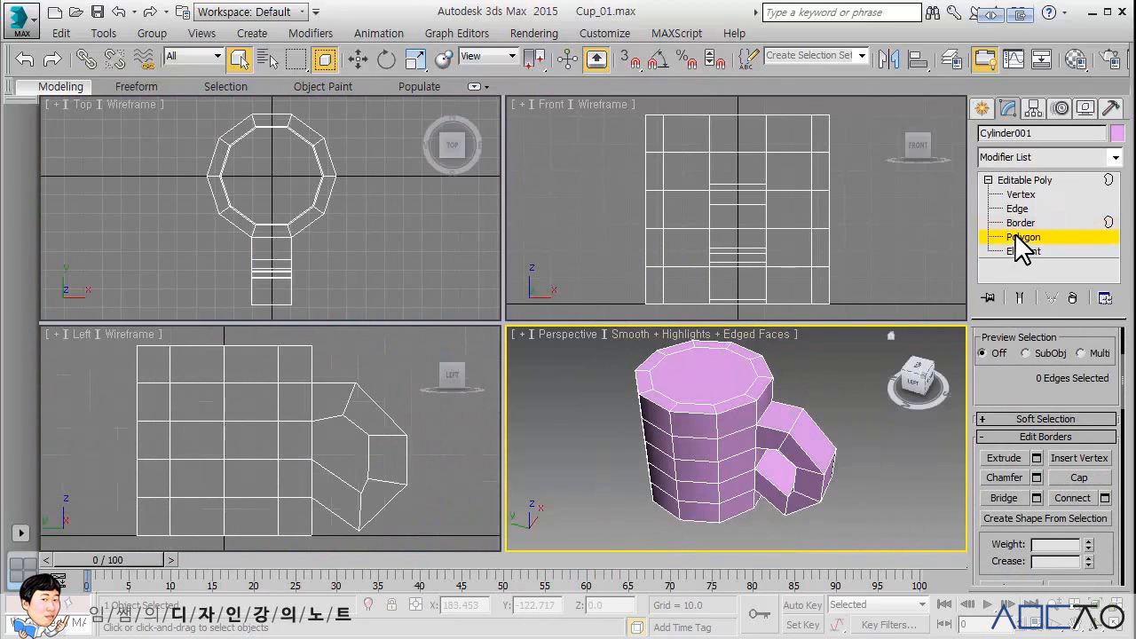
{"action": "left_click", "coordinate": [705, 384]}
{"action": "key", "text": "Delete"}
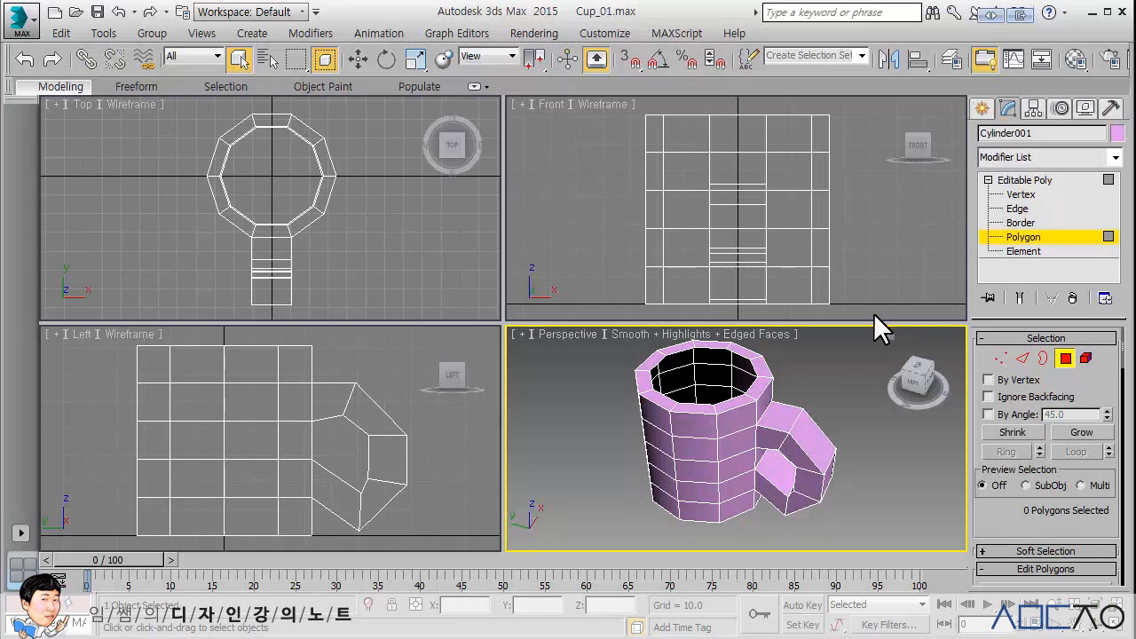
{"action": "key", "text": "ctrl+z"}
{"action": "key", "text": "ctrl+z"}
{"action": "left_click", "coordinate": [709, 382]}
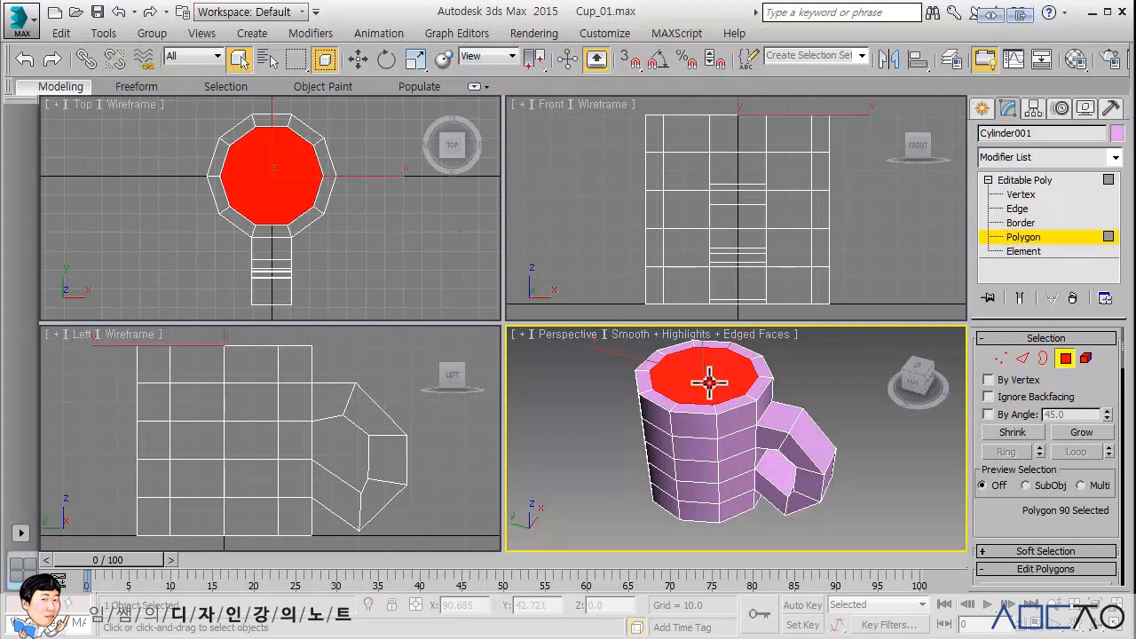
{"action": "key", "text": "Delete"}
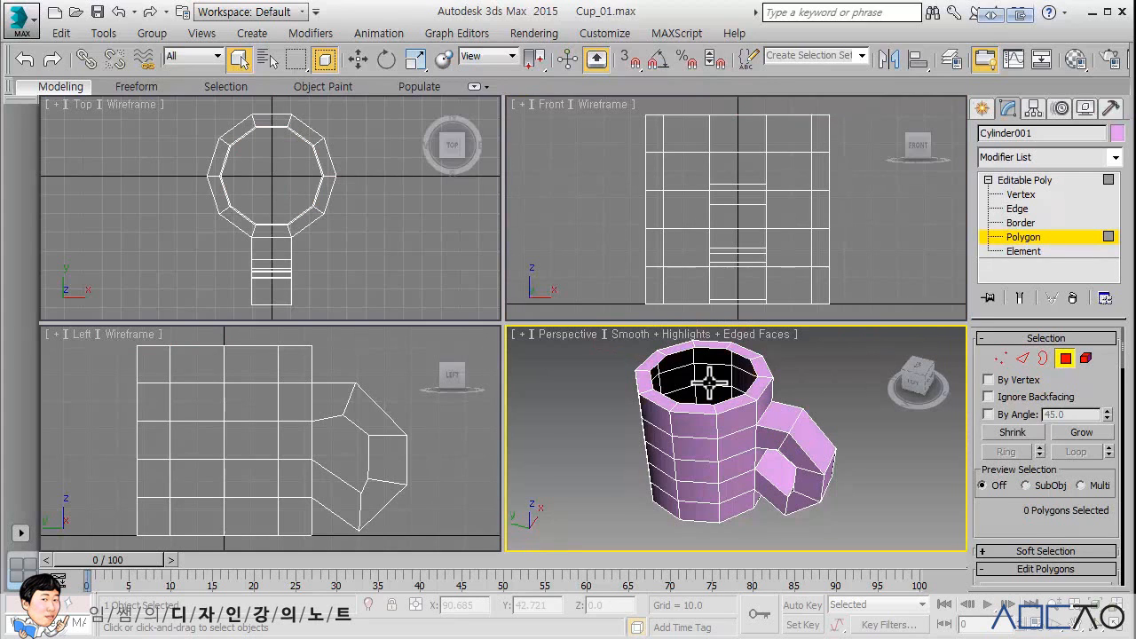
Step: Select the open border at the rim's inner edge and extend it straight down to just above the base, forming the inner wall
{"action": "left_click", "coordinate": [1019, 223]}
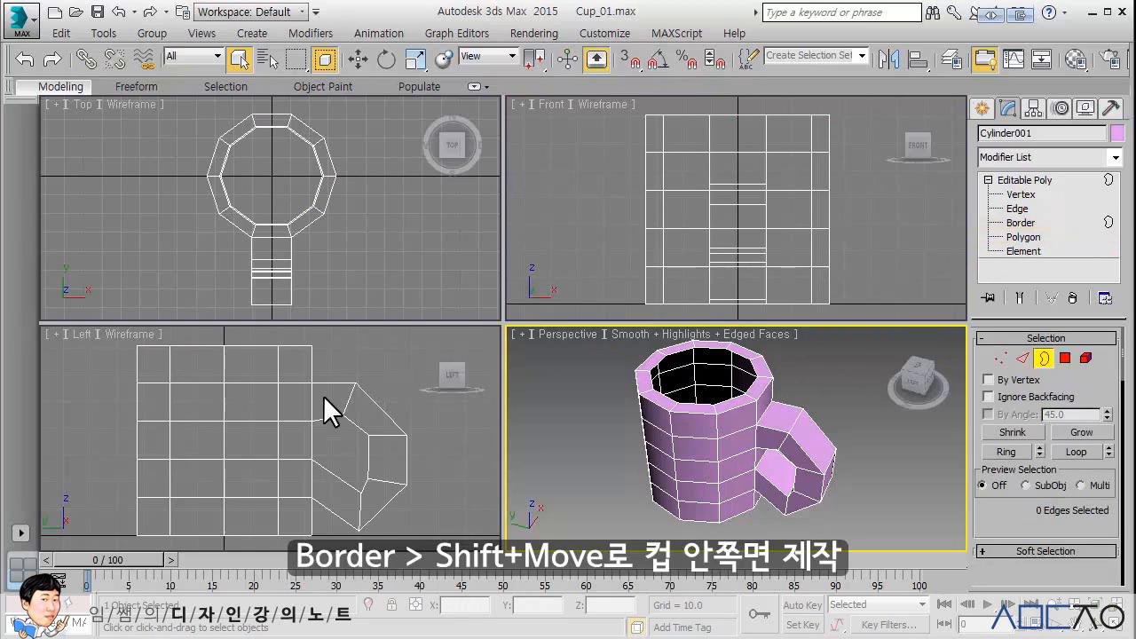
{"action": "left_click", "coordinate": [672, 354]}
{"action": "middle_click_drag", "start_coordinate": [260, 407], "coordinate": [274, 413]}
{"action": "key", "text": "w"}
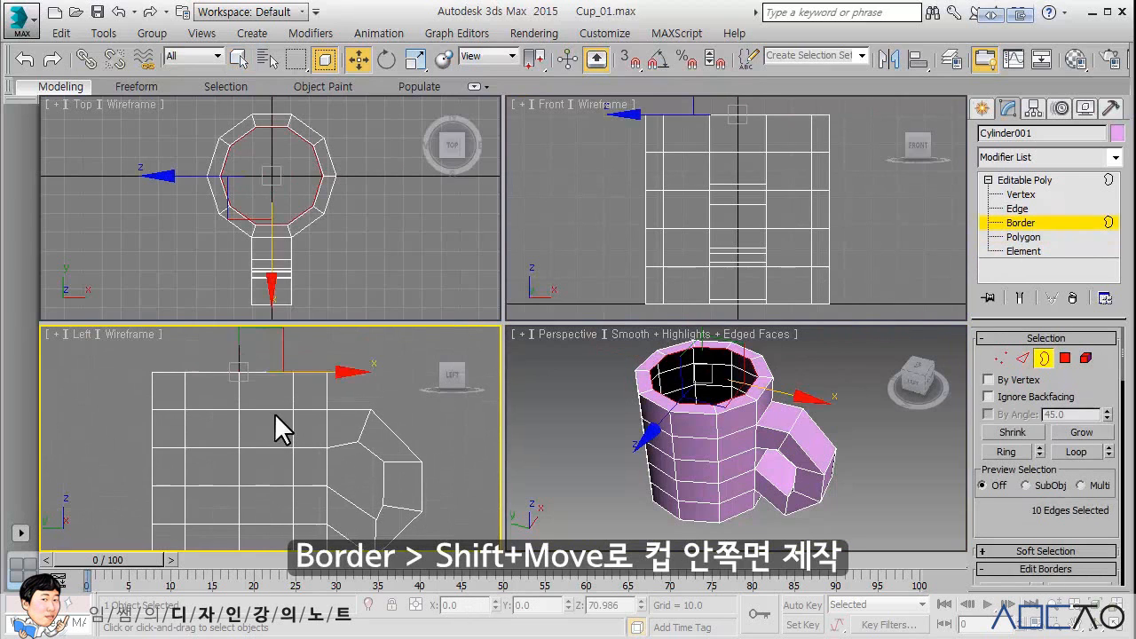
{"action": "scroll", "coordinate": [280, 419], "scroll_direction": "down", "scroll_amount": 2}
{"action": "left_click_drag", "start_coordinate": [260, 346], "coordinate": [263, 452], "text": "shift"}
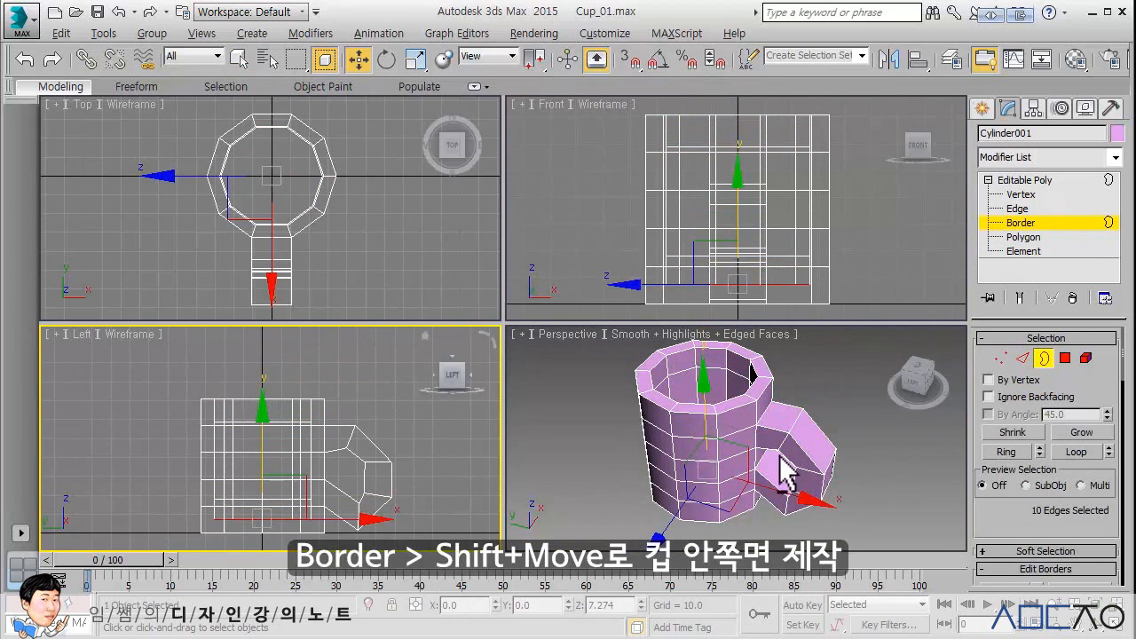
Step: Cap the open border at the lower end of the inner wall to form the cup's inner floor
{"action": "middle_click_drag", "start_coordinate": [787, 468], "coordinate": [778, 464], "text": "alt"}
{"action": "left_click_drag", "start_coordinate": [1007, 510], "coordinate": [1006, 453]}
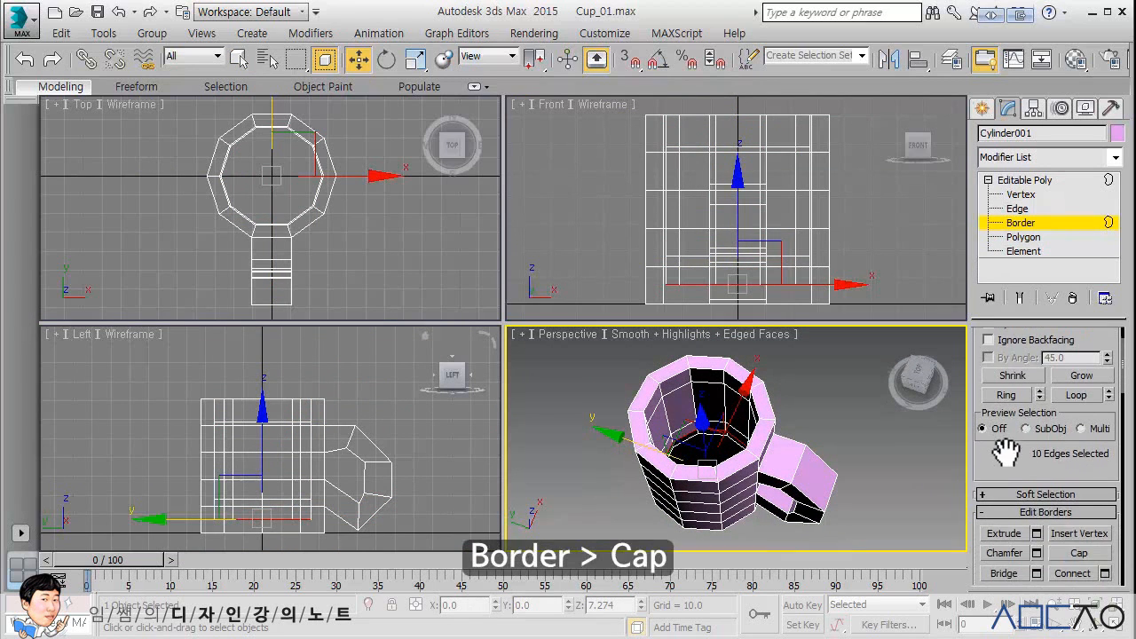
{"action": "left_click", "coordinate": [1079, 553]}
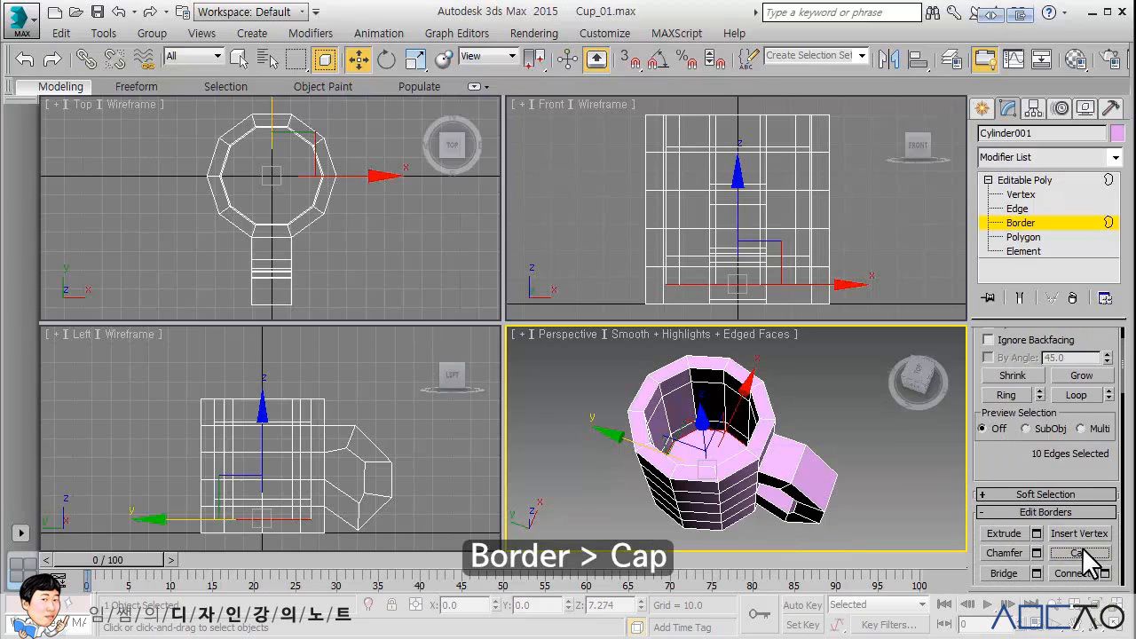
Step: Inset the cup's inner floor polygon by about 6
{"action": "left_click", "coordinate": [1027, 238]}
{"action": "left_click", "coordinate": [709, 441]}
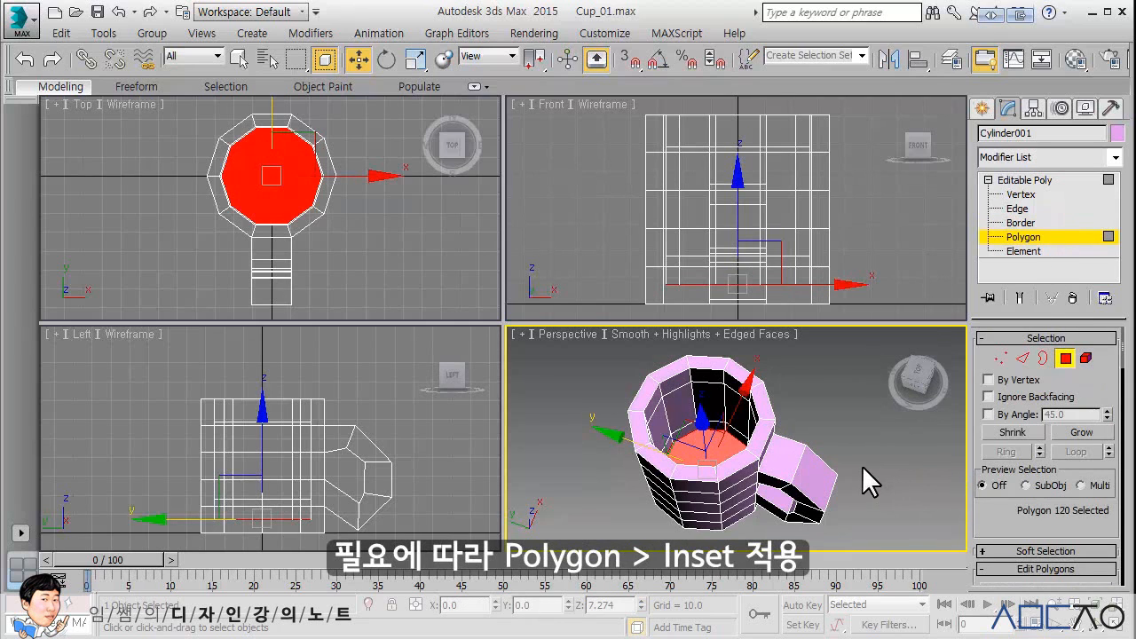
{"action": "scroll", "coordinate": [1069, 528], "scroll_direction": "down", "scroll_amount": 3}
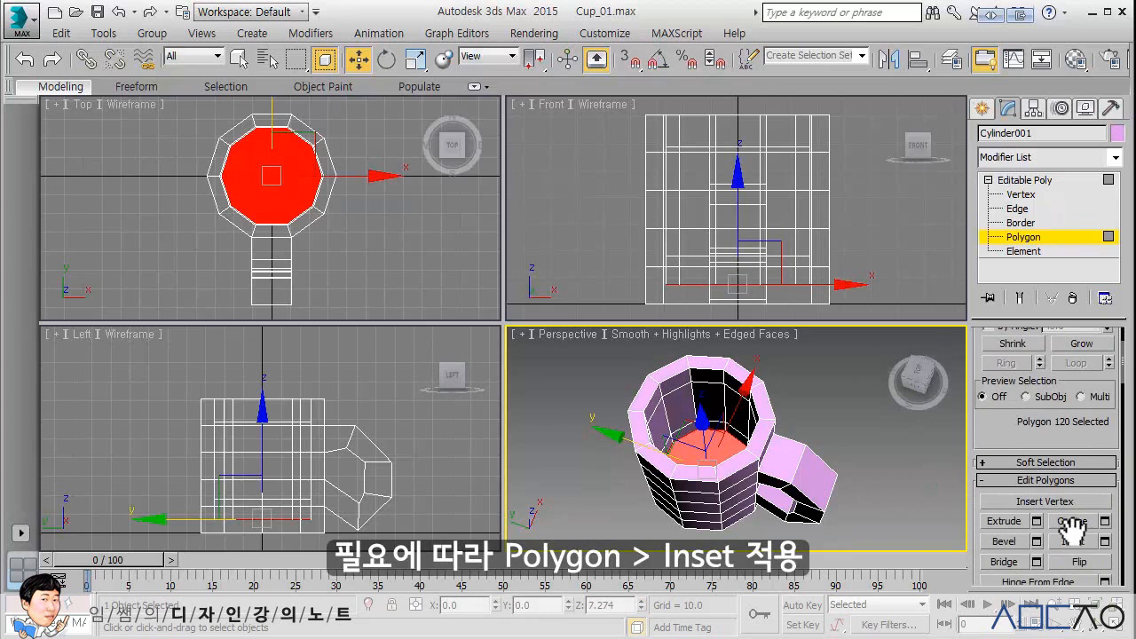
{"action": "left_click", "coordinate": [1105, 540]}
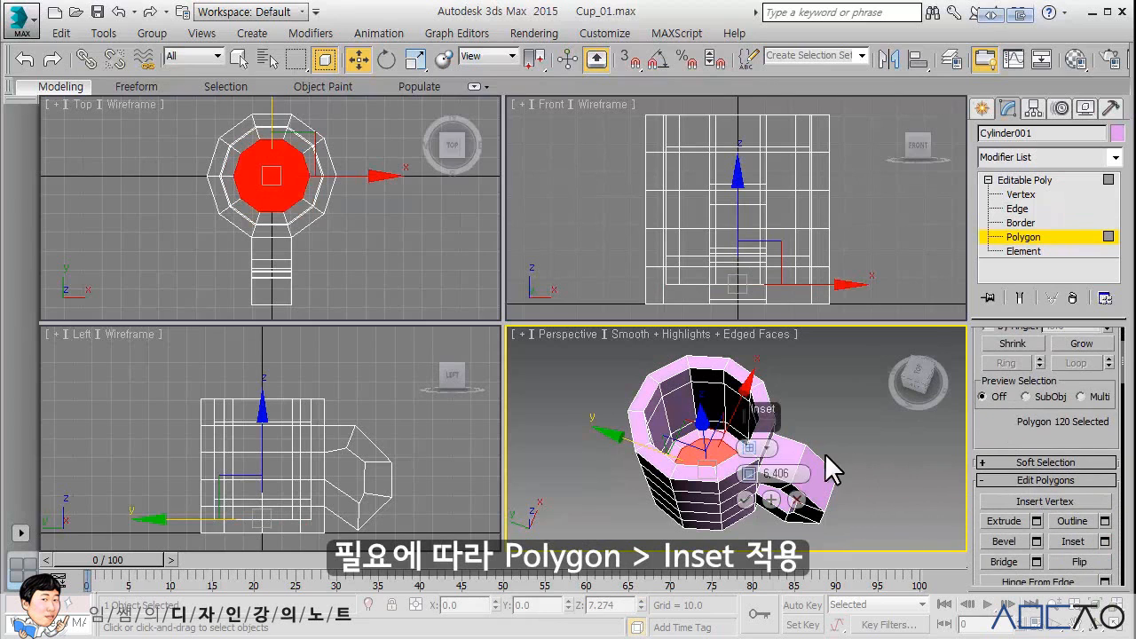
{"action": "left_click", "coordinate": [744, 499]}
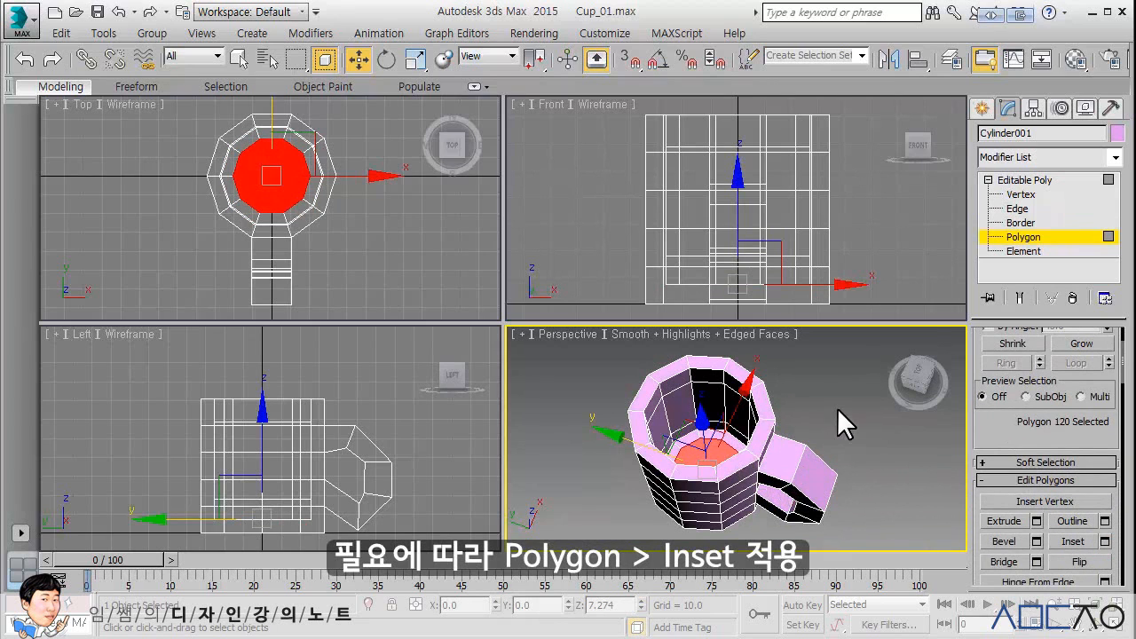
Step: Return to the Editable Poly's object level and apply a TurboSmooth modifier to the whole cup
{"action": "left_click", "coordinate": [1005, 182]}
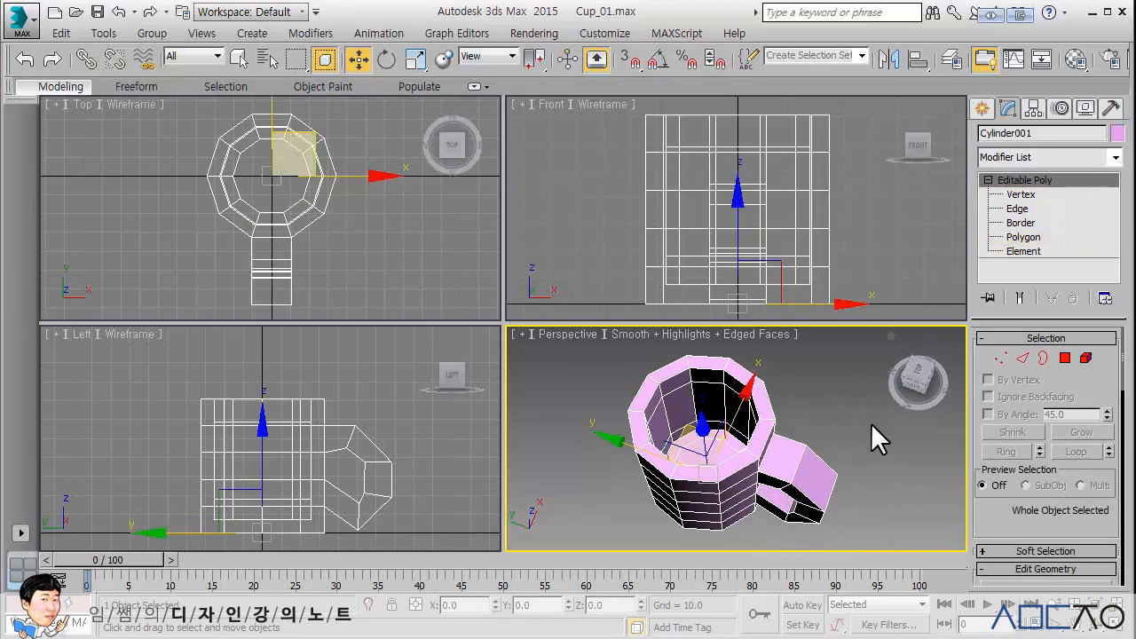
{"action": "middle_click_drag", "start_coordinate": [837, 438], "coordinate": [844, 380], "text": "alt"}
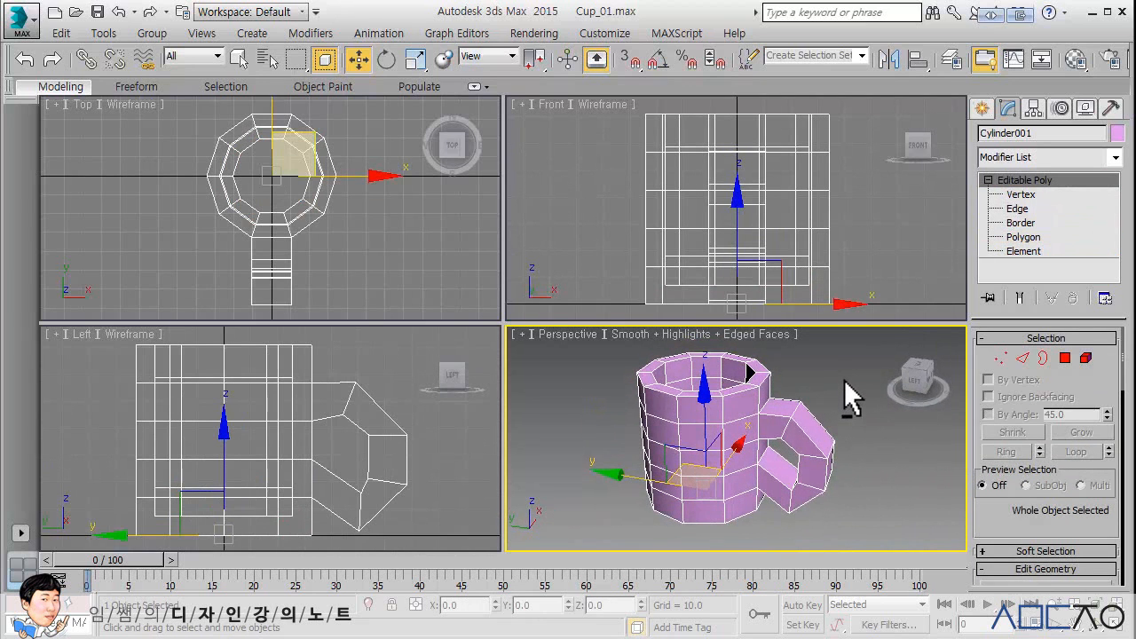
{"action": "left_click", "coordinate": [1115, 157]}
{"action": "left_click_drag", "start_coordinate": [1122, 204], "coordinate": [1123, 538]}
{"action": "left_click", "coordinate": [1060, 474]}
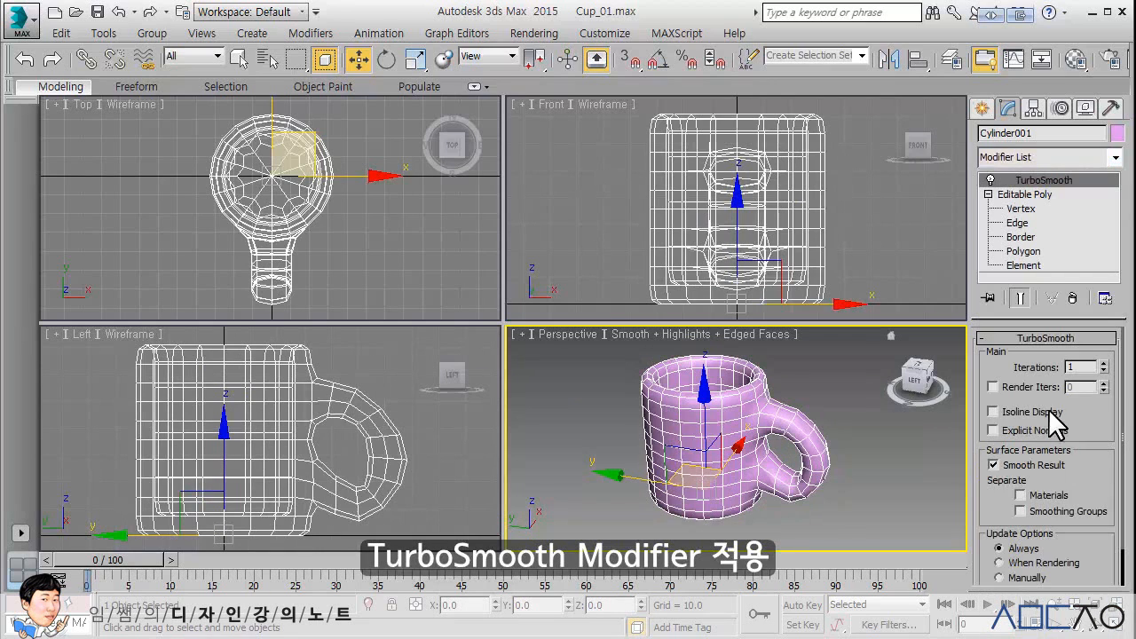
Step: Set the TurboSmooth iterations to 3, enable Isoline Display, and deselect the cup to check the smoothed shape
{"action": "left_click", "coordinate": [1104, 363]}
{"action": "left_click", "coordinate": [1105, 363]}
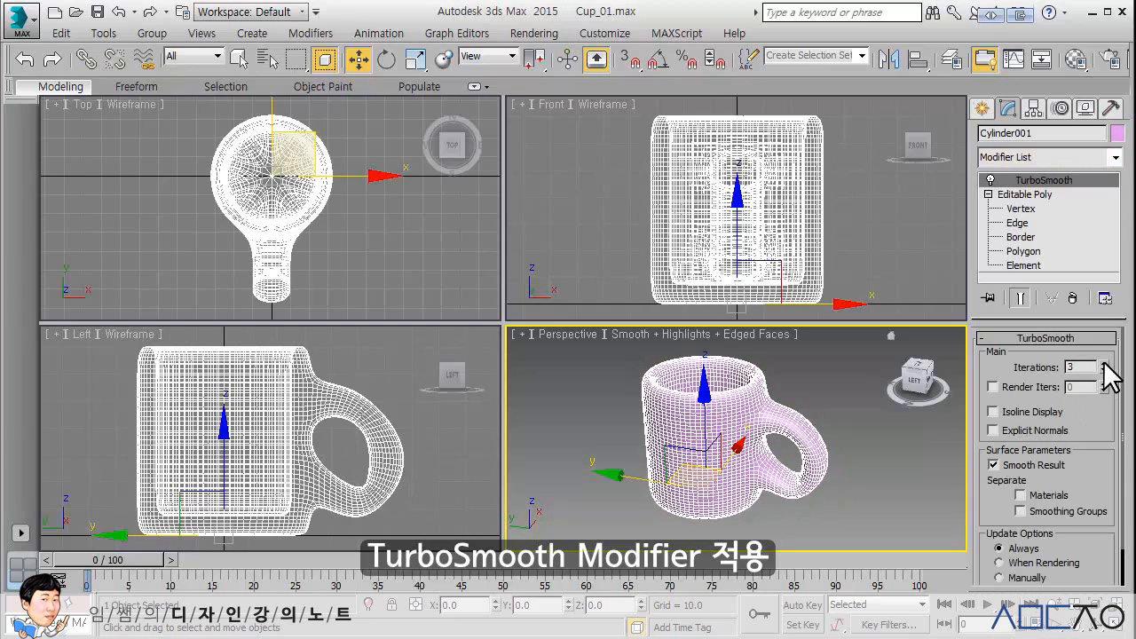
{"action": "left_click", "coordinate": [1024, 412]}
{"action": "left_click", "coordinate": [831, 430]}
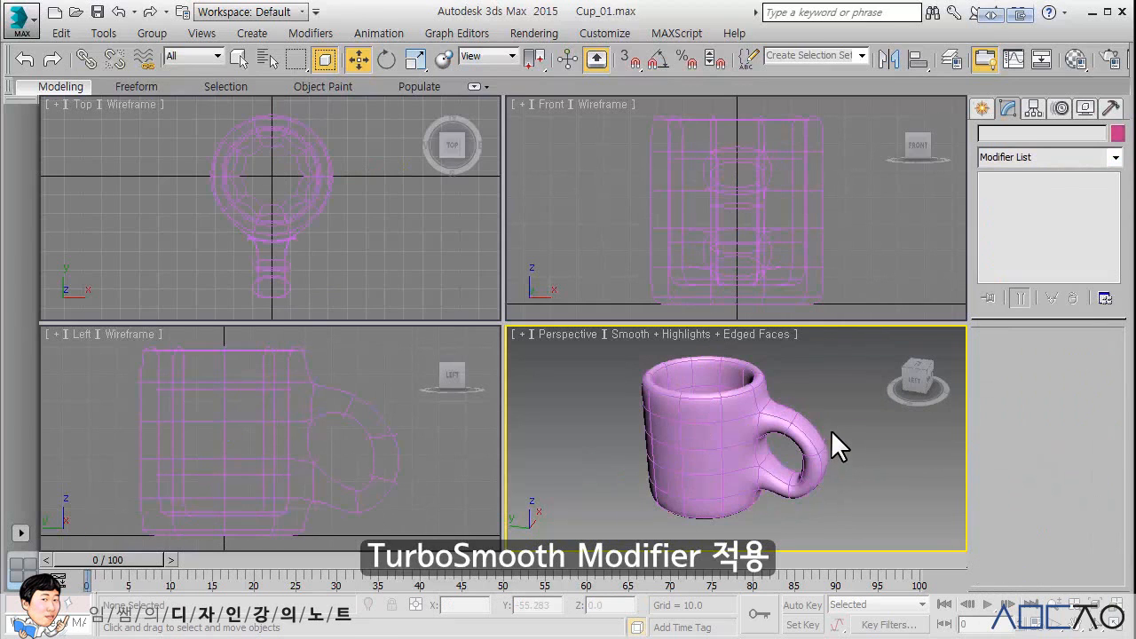
{"action": "mouse_move", "coordinate": [832, 430]}
{"action": "middle_mouse_down"}
{"action": "mouse_move", "coordinate": [846, 482]}
{"action": "mouse_move", "coordinate": [837, 445]}
{"action": "middle_mouse_up"}
{"action": "scroll", "coordinate": [837, 437], "scroll_direction": "up", "scroll_amount": 1}
{"action": "scroll", "coordinate": [842, 470], "scroll_direction": "down", "scroll_amount": 1}
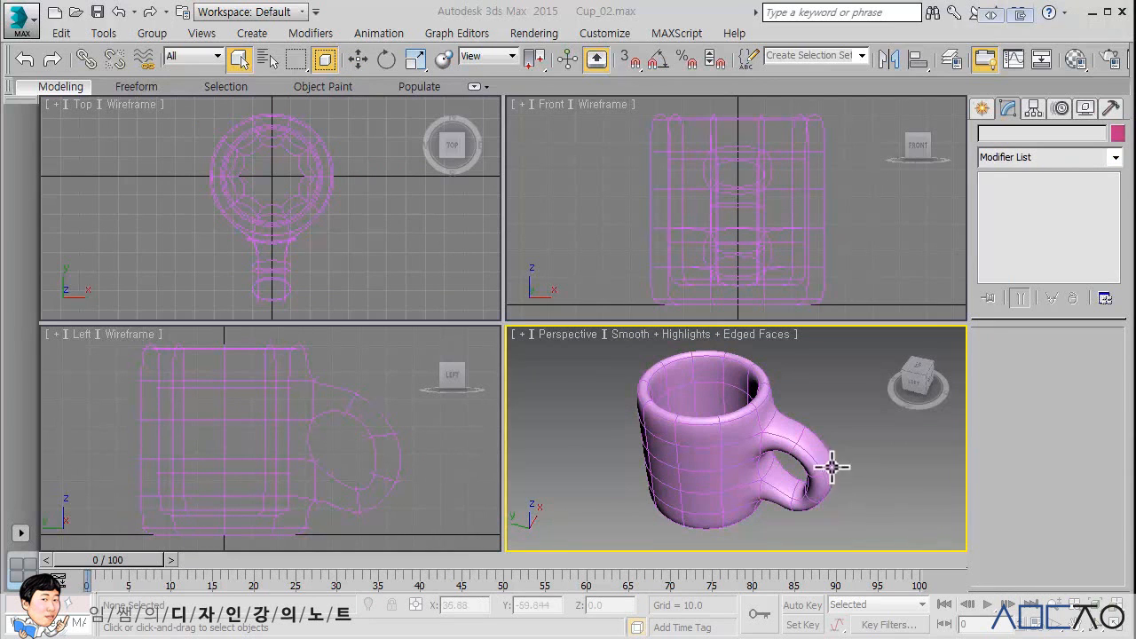
Step: Select the cup and go down to its Editable Poly level beneath TurboSmooth, with the Perspective view maximized
{"action": "left_click", "coordinate": [797, 446]}
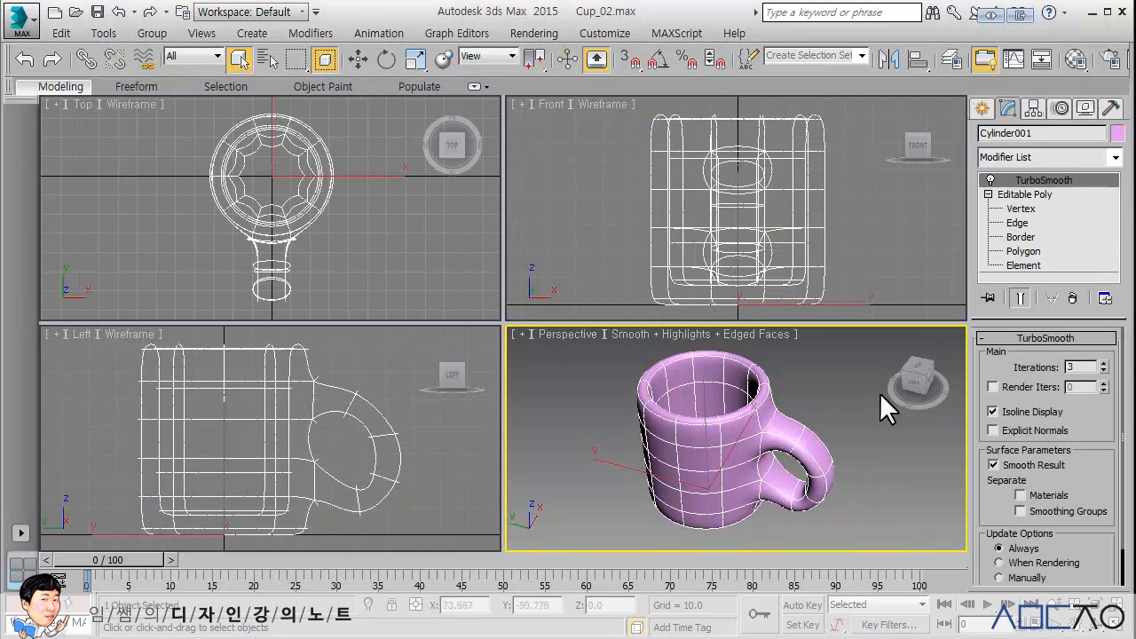
{"action": "left_click", "coordinate": [1036, 197]}
{"action": "key", "text": "alt+w"}
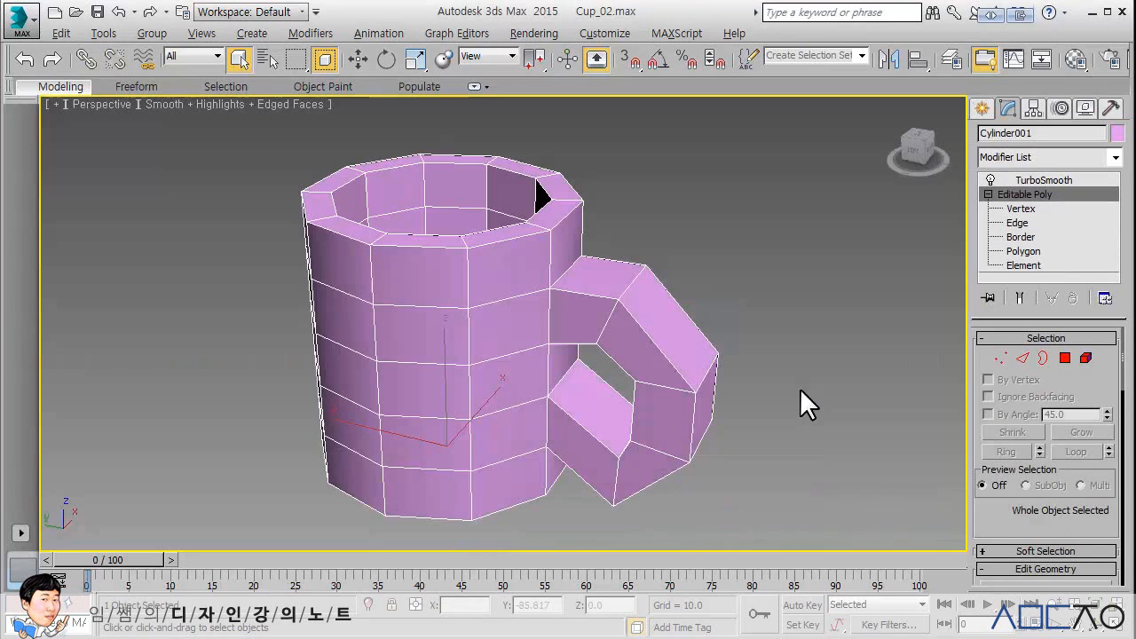
{"action": "middle_click_drag", "start_coordinate": [800, 388], "coordinate": [780, 373], "text": "alt"}
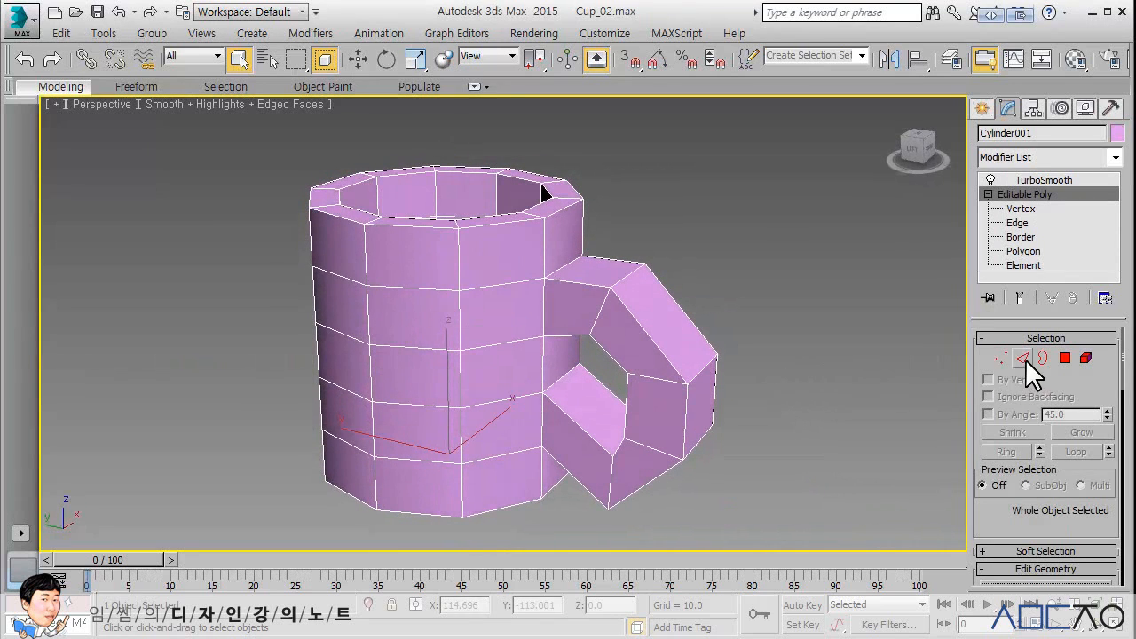
Step: Select the lengthwise edge on the handle's upper segment beside the cup and expand the selection to its edge ring
{"action": "left_click", "coordinate": [1024, 358]}
{"action": "left_click", "coordinate": [589, 285]}
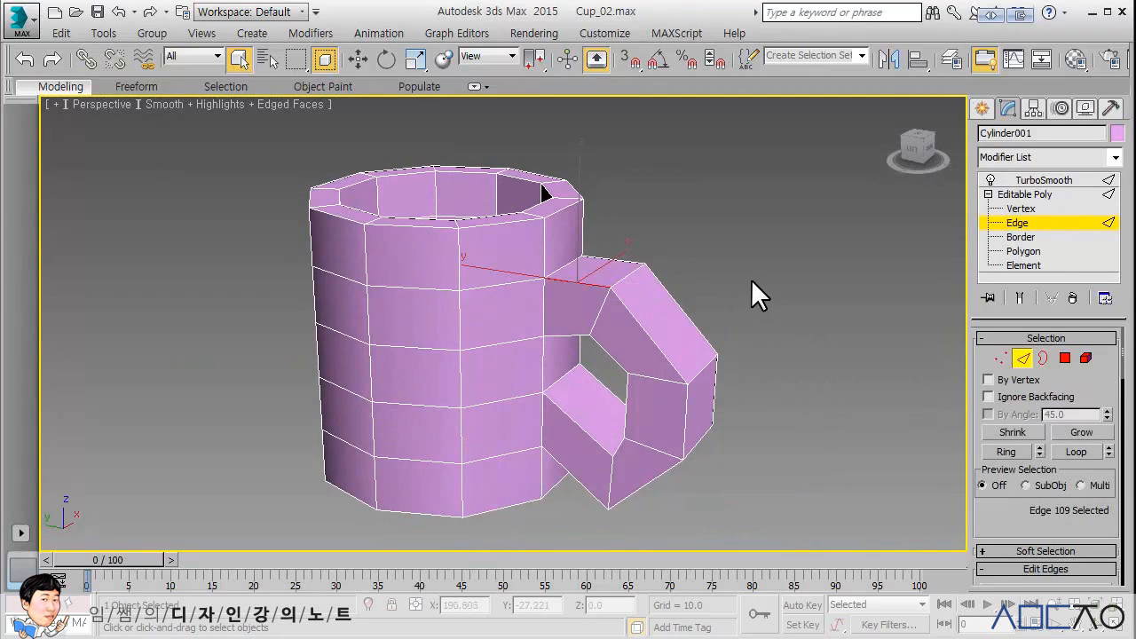
{"action": "left_click", "coordinate": [751, 280]}
{"action": "left_click", "coordinate": [578, 282]}
{"action": "middle_click_drag", "start_coordinate": [634, 244], "coordinate": [664, 264], "text": "alt"}
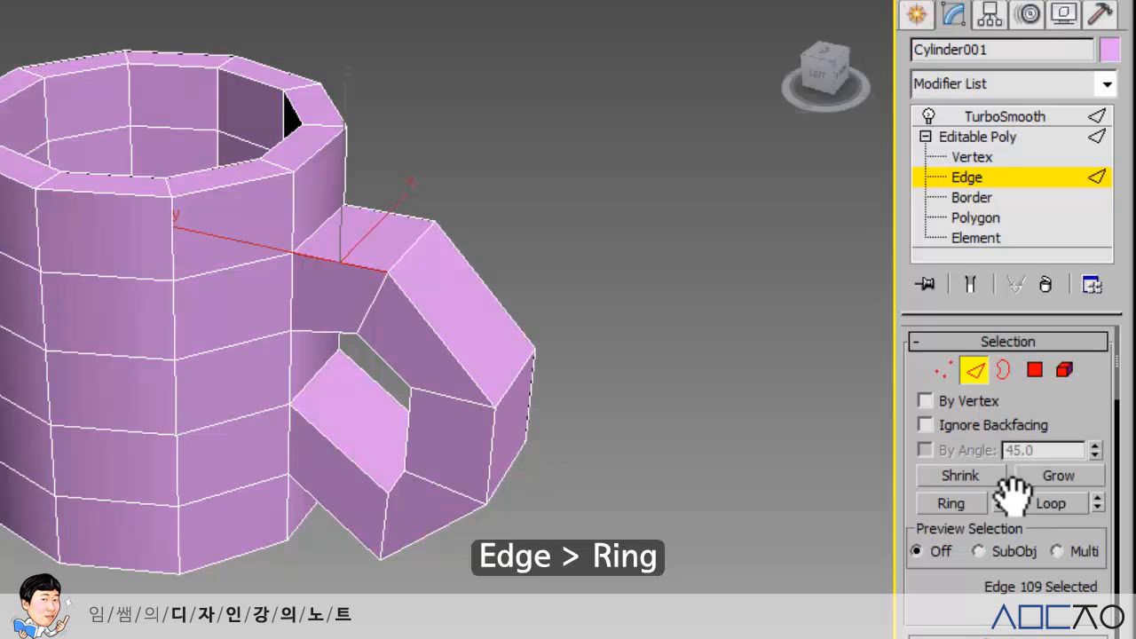
{"action": "left_click", "coordinate": [966, 505]}
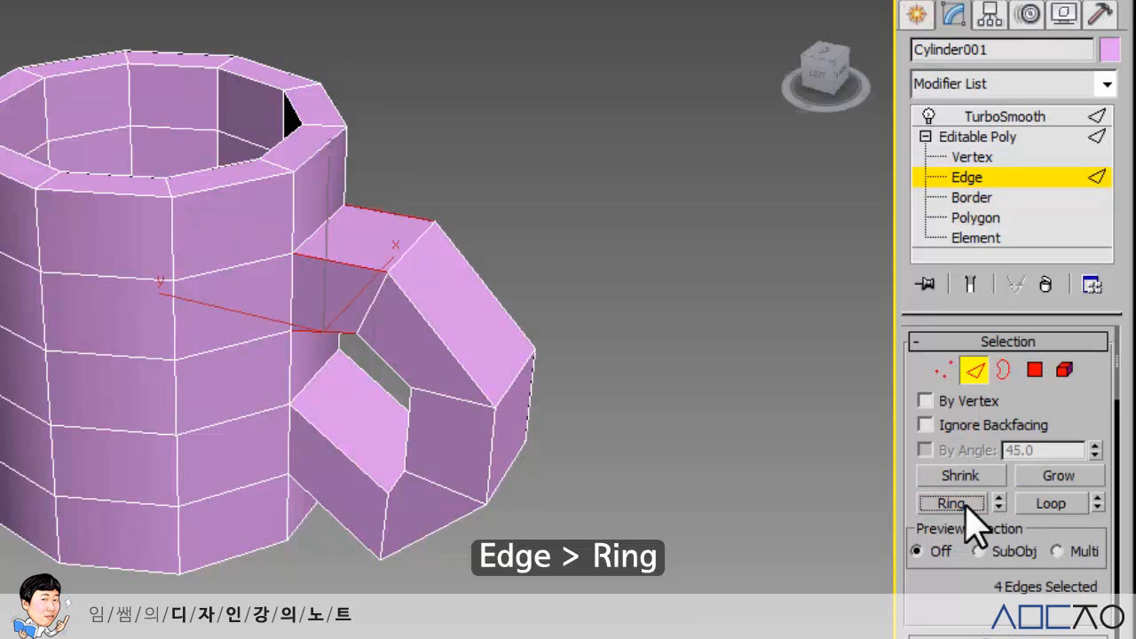
{"action": "left_click", "coordinate": [356, 263]}
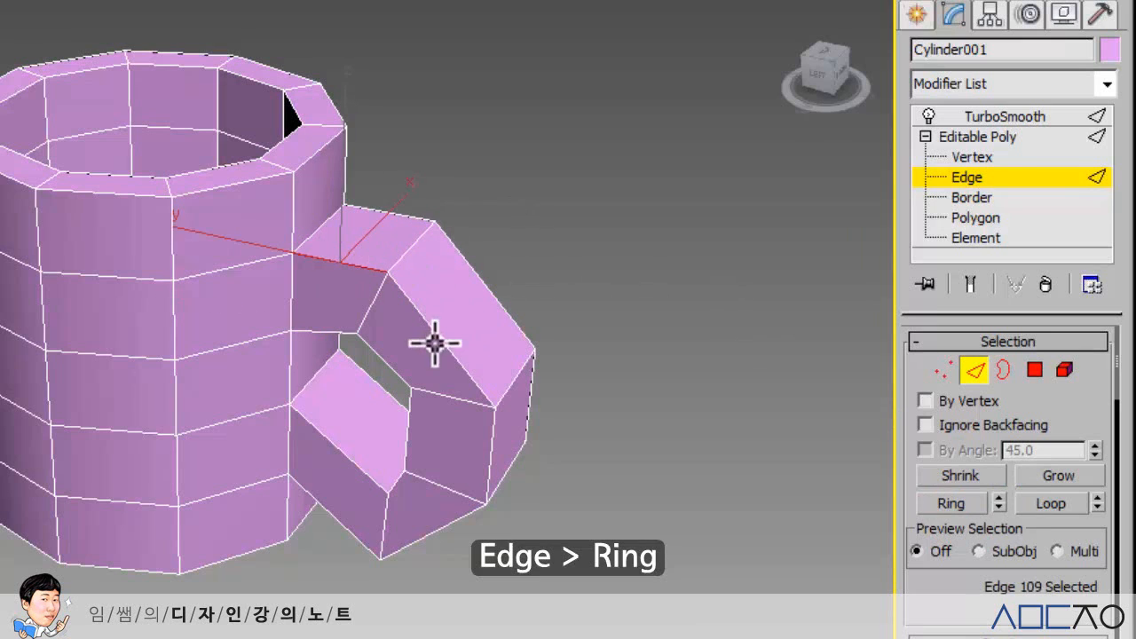
{"action": "left_click", "coordinate": [953, 505]}
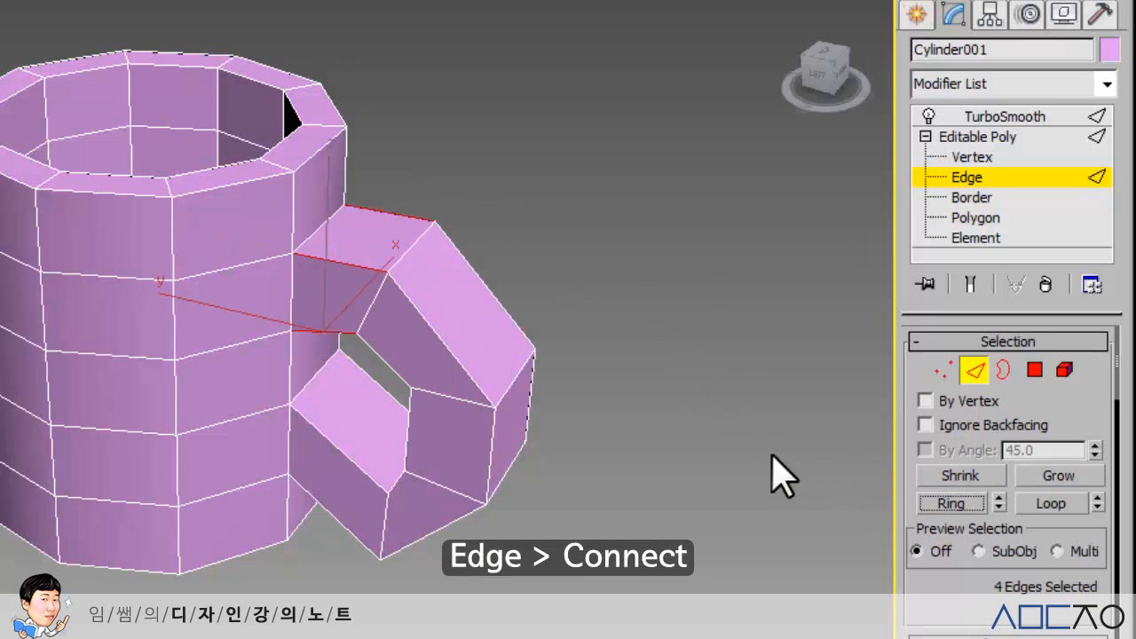
Step: Try Connect on the handle's ringed edges, testing 2 segments and different pinch and slide amounts before returning to 1 segment
{"action": "scroll", "coordinate": [958, 484], "scroll_direction": "down", "scroll_amount": 4}
{"action": "scroll", "coordinate": [1012, 471], "scroll_direction": "down", "scroll_amount": 1}
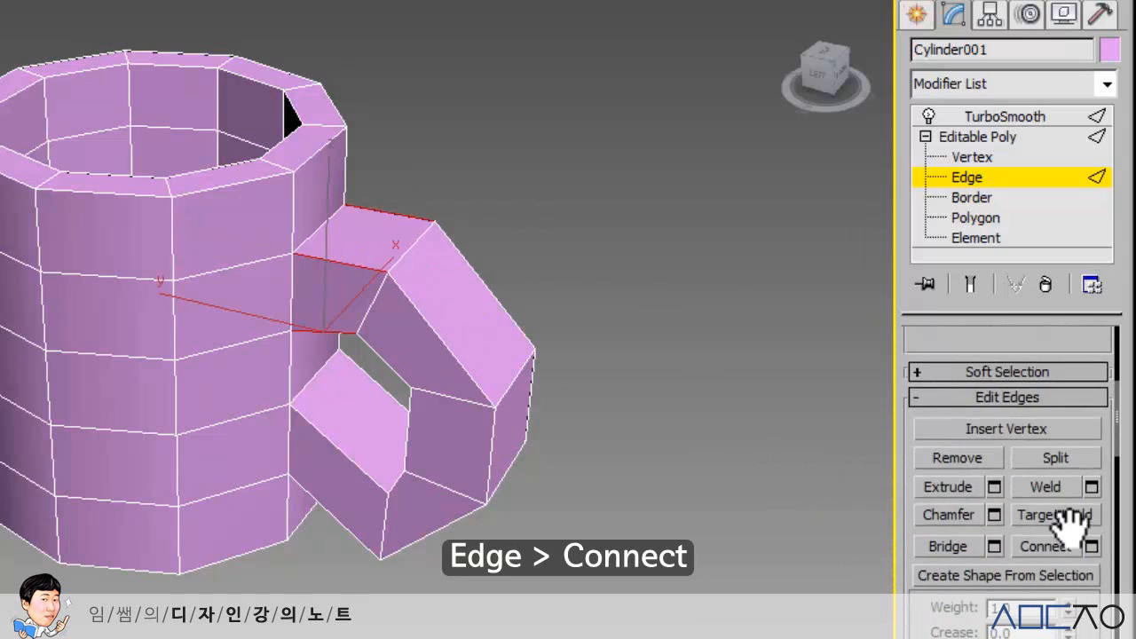
{"action": "left_click", "coordinate": [1092, 546]}
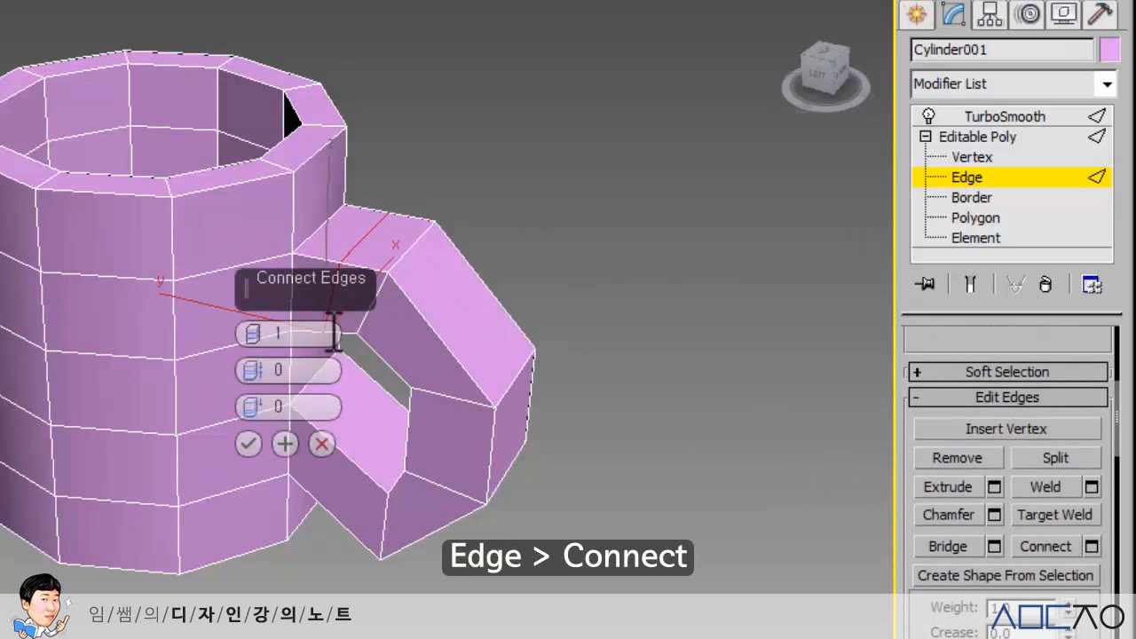
{"action": "left_click_drag", "start_coordinate": [254, 330], "coordinate": [254, 327]}
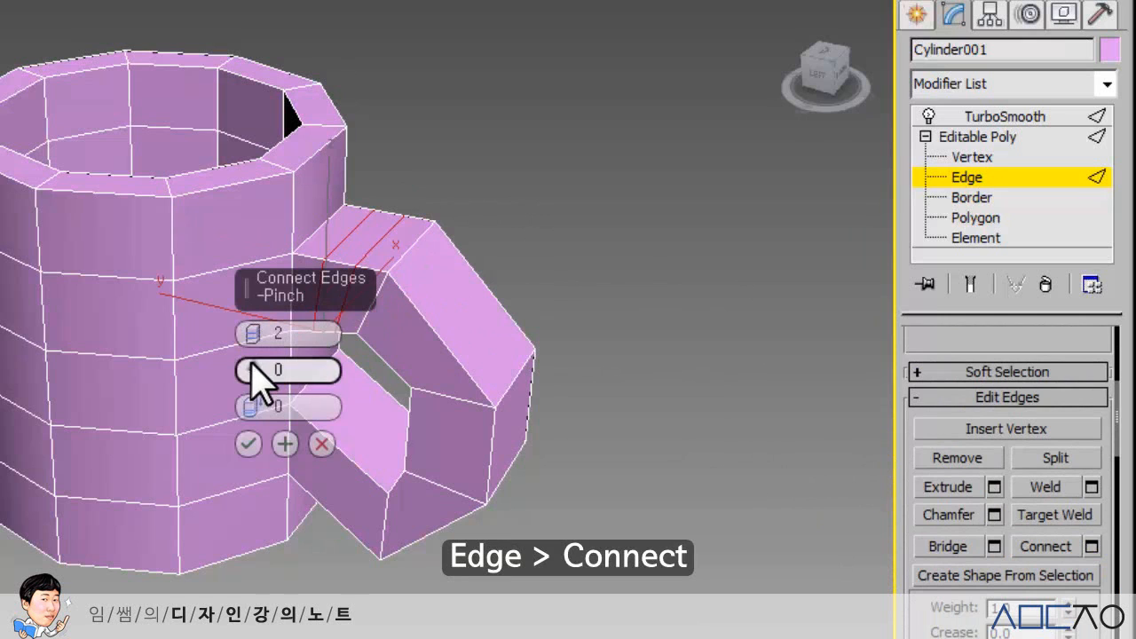
{"action": "mouse_move", "coordinate": [254, 371]}
{"action": "left_mouse_down"}
{"action": "mouse_move", "coordinate": [272, 207]}
{"action": "mouse_move", "coordinate": [254, 370]}
{"action": "mouse_move", "coordinate": [266, 331]}
{"action": "mouse_move", "coordinate": [267, 355]}
{"action": "left_mouse_up"}
{"action": "left_click_drag", "start_coordinate": [254, 413], "coordinate": [254, 390]}
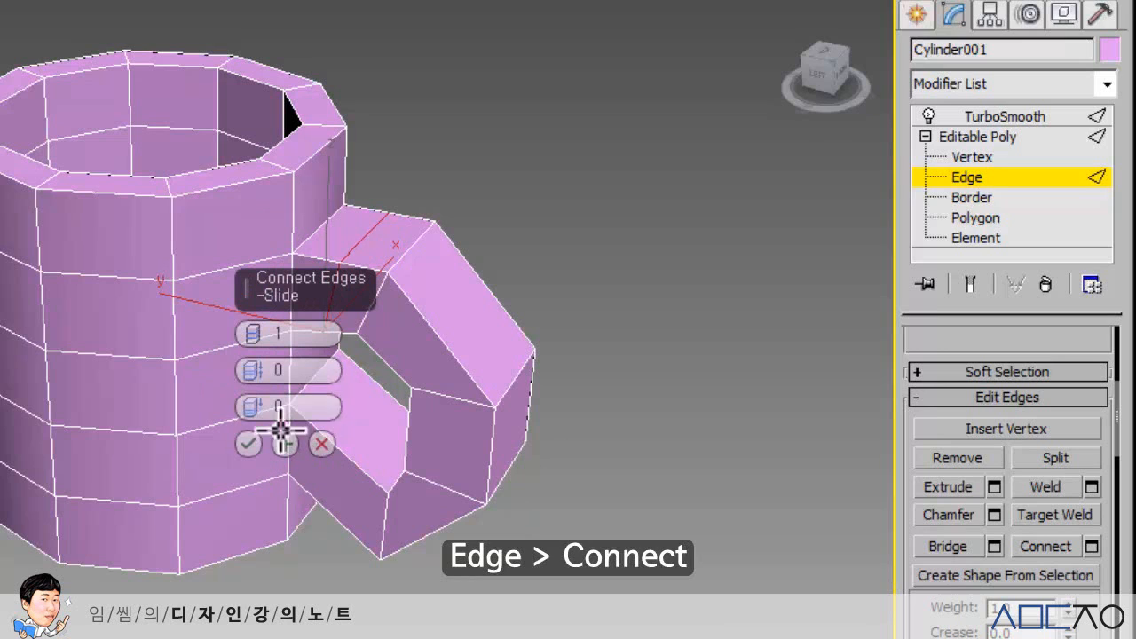
{"action": "left_click", "coordinate": [589, 279]}
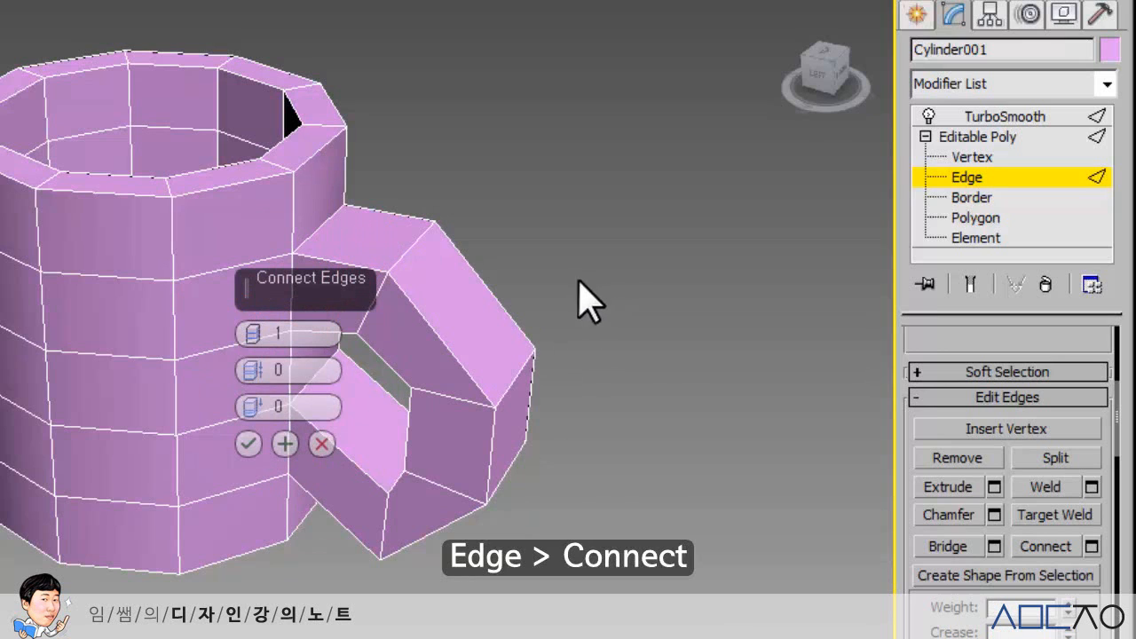
{"action": "left_click", "coordinate": [250, 446]}
Step: Select a lengthwise edge on the handle's upper segment beside the cup, extend it to its ring, and Connect the edges
{"action": "left_click", "coordinate": [355, 267]}
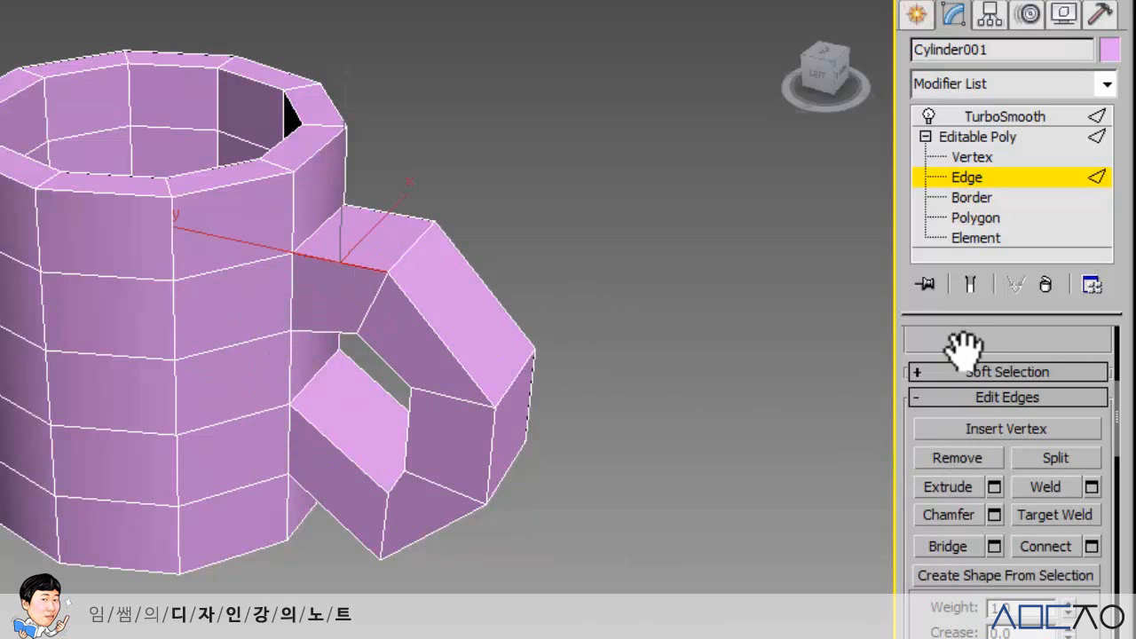
{"action": "left_click_drag", "start_coordinate": [959, 347], "coordinate": [943, 489]}
{"action": "left_click", "coordinate": [952, 383]}
{"action": "scroll", "coordinate": [960, 480], "scroll_direction": "down", "scroll_amount": 3}
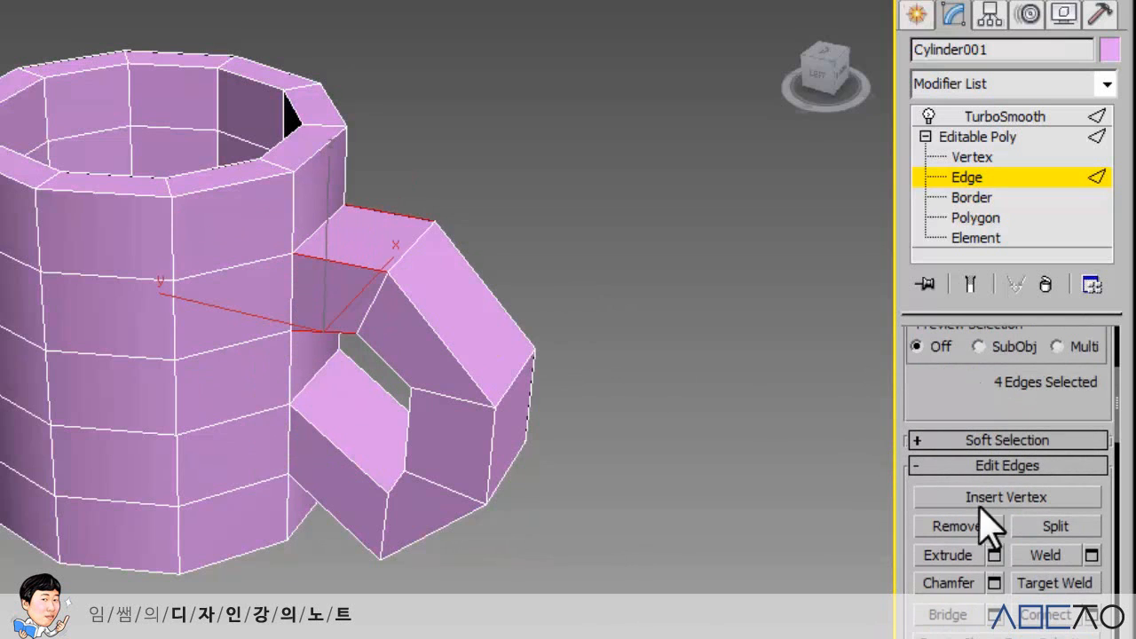
{"action": "left_click", "coordinate": [1046, 614]}
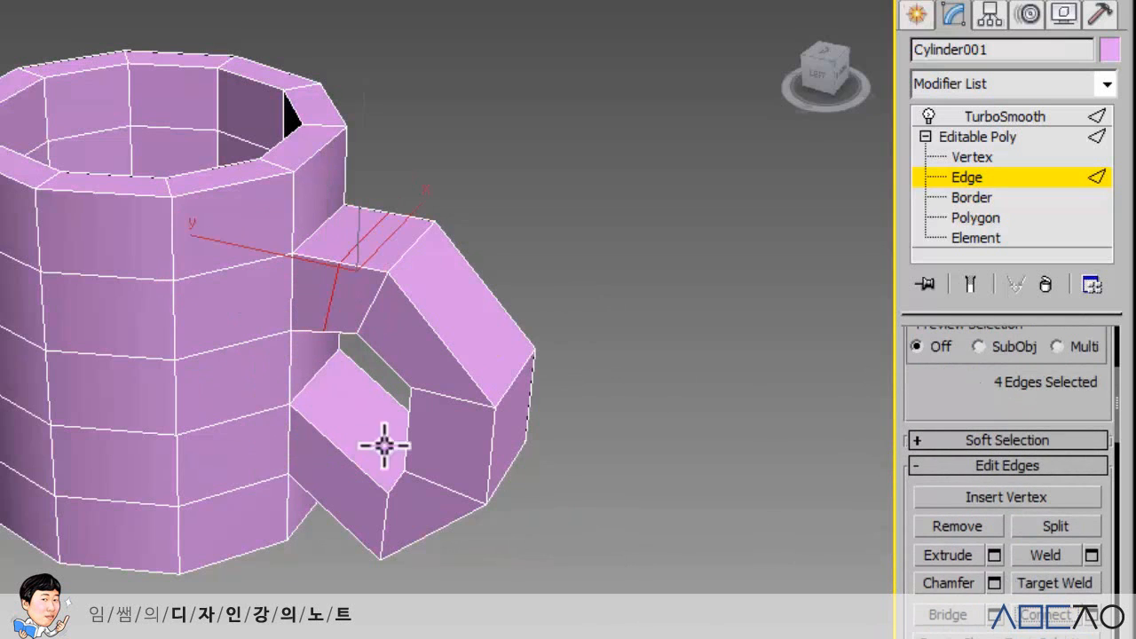
{"action": "left_click", "coordinate": [589, 348]}
Step: Ring-select the lengthwise edges of the handle's upper sloping segment and connect them with 1 segment, pinch 0 and slide 0
{"action": "left_click", "coordinate": [436, 325]}
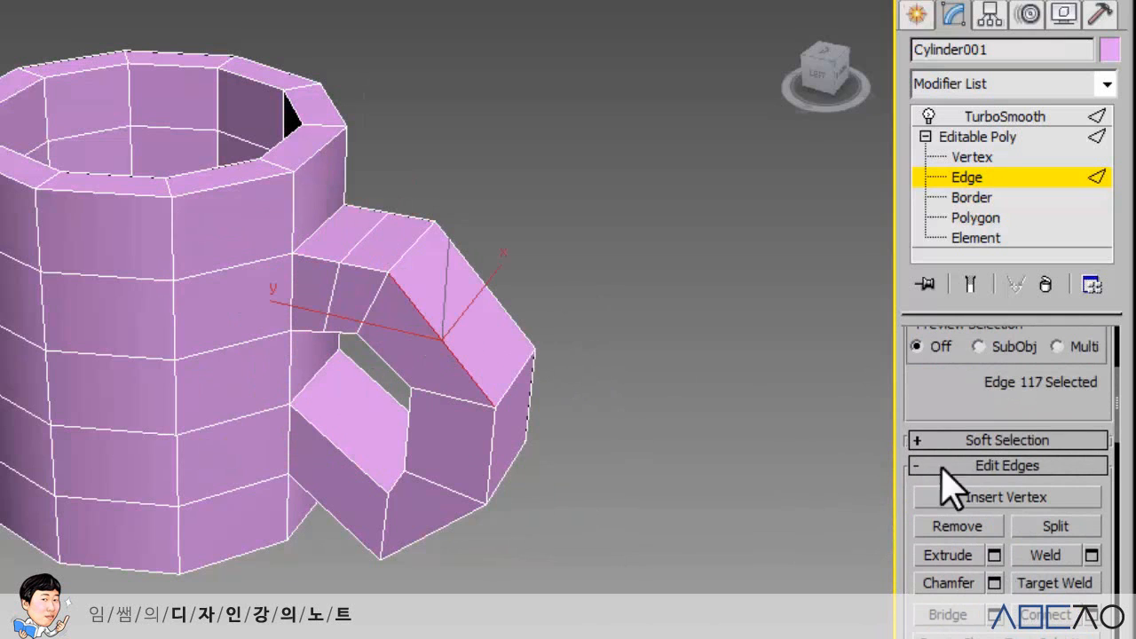
{"action": "scroll", "coordinate": [952, 377], "scroll_direction": "up", "scroll_amount": 2}
{"action": "left_click", "coordinate": [957, 357]}
{"action": "scroll", "coordinate": [932, 438], "scroll_direction": "down", "scroll_amount": 4}
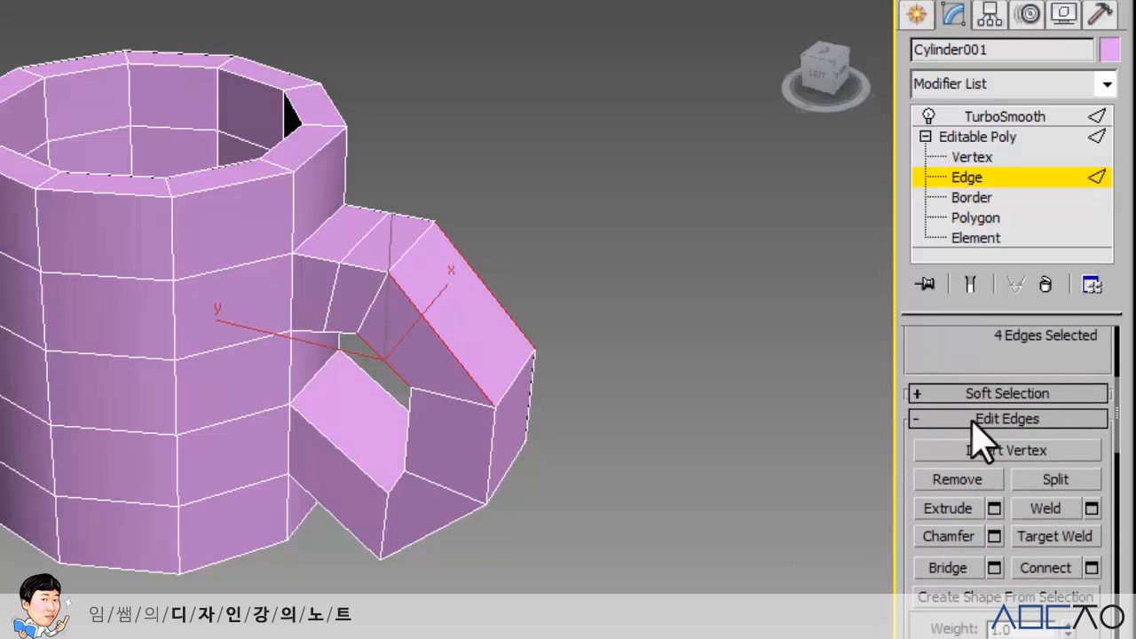
{"action": "left_click", "coordinate": [1090, 568]}
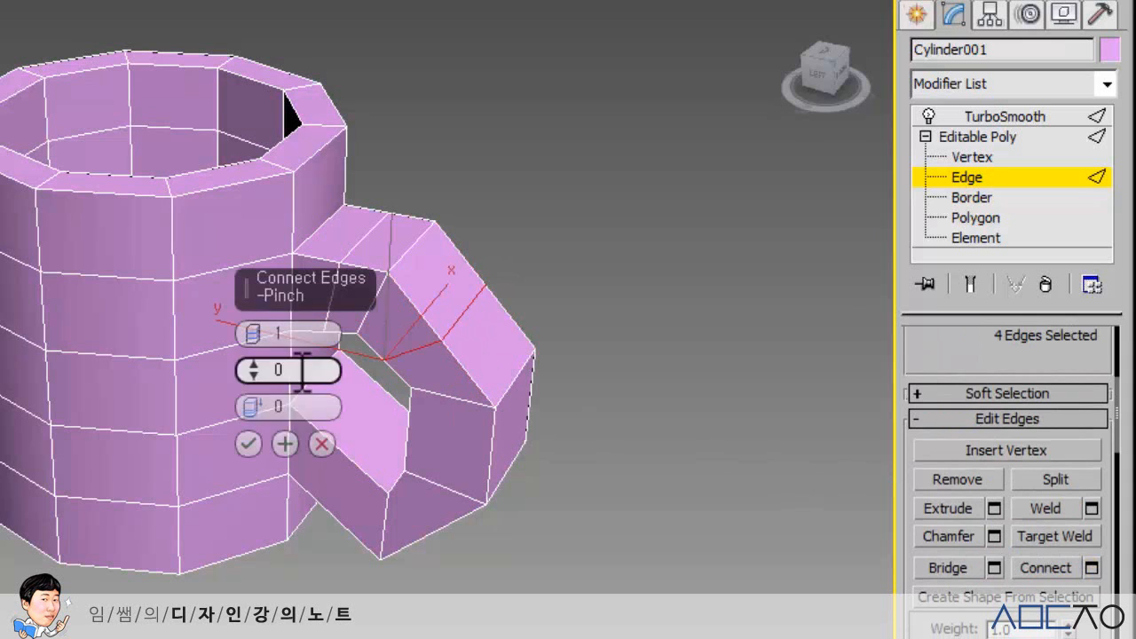
{"action": "left_click", "coordinate": [248, 444]}
{"action": "left_click", "coordinate": [686, 393]}
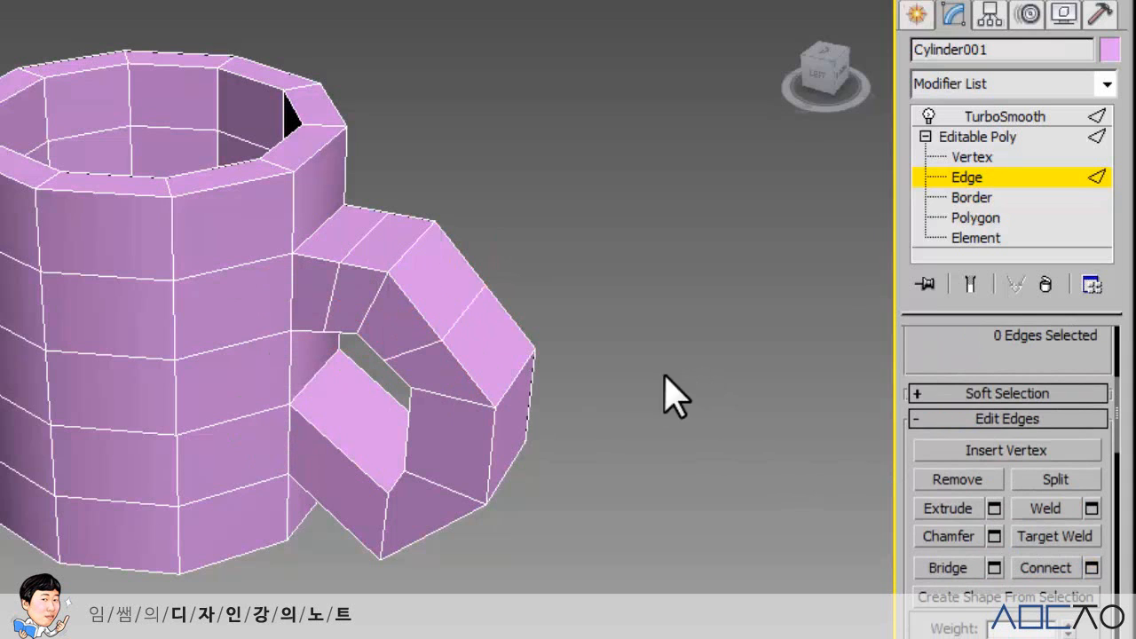
Step: Ring-select the lengthwise edges of the handle's vertical outer segment and connect them with a single edge loop
{"action": "left_click", "coordinate": [492, 437]}
{"action": "scroll", "coordinate": [918, 447], "scroll_direction": "up", "scroll_amount": 3}
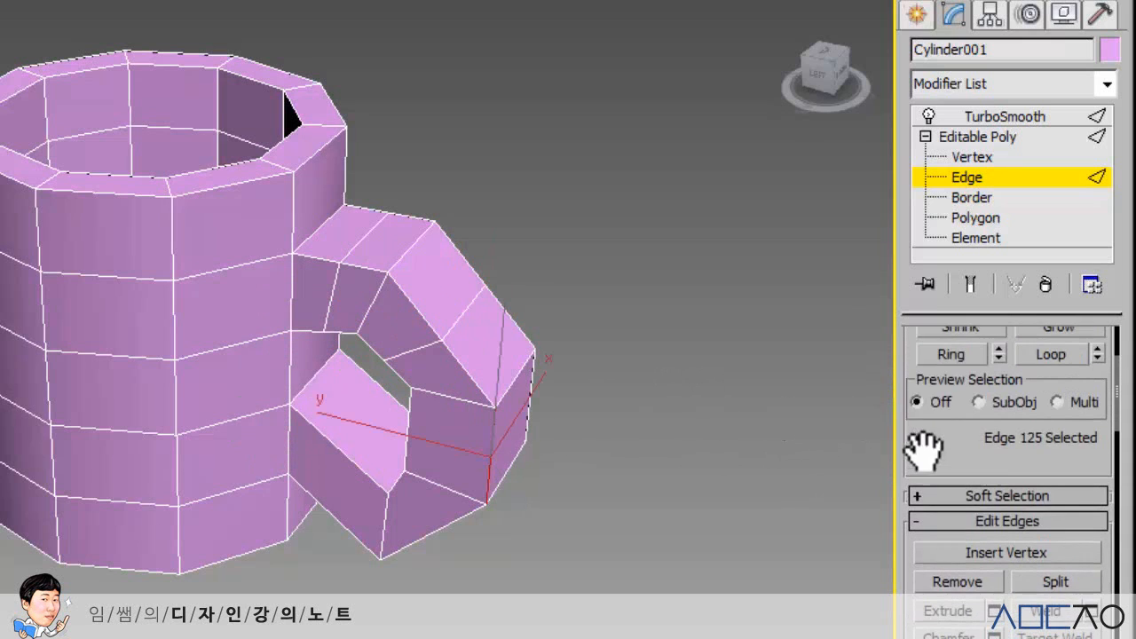
{"action": "left_click", "coordinate": [951, 352]}
{"action": "scroll", "coordinate": [941, 433], "scroll_direction": "down", "scroll_amount": 2}
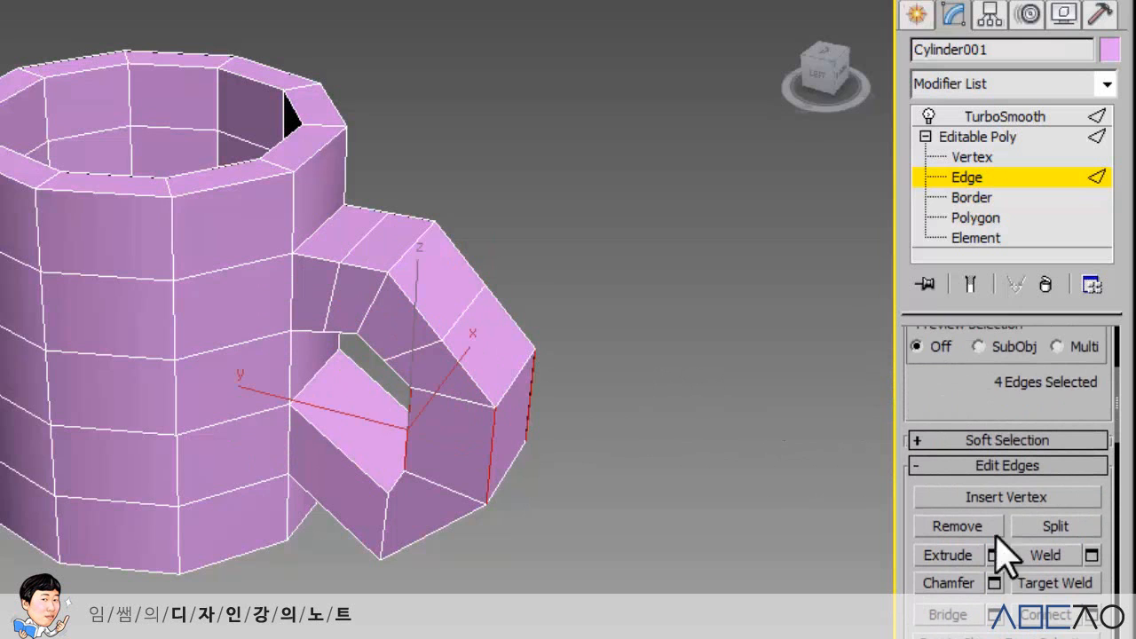
{"action": "left_click", "coordinate": [1087, 614]}
{"action": "left_click", "coordinate": [246, 442]}
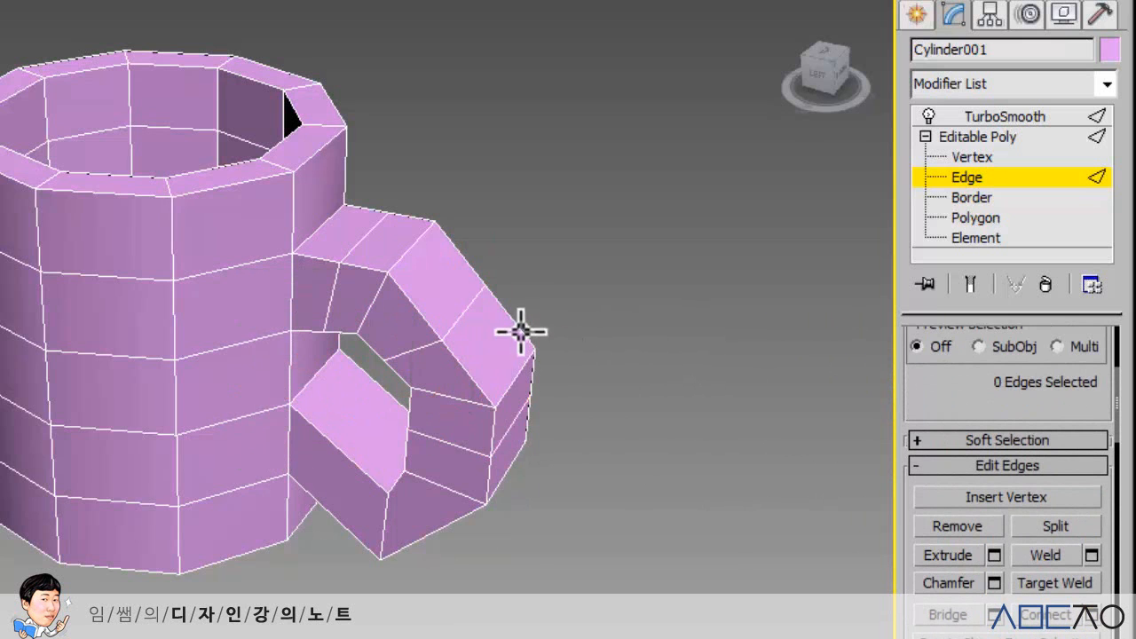
Step: Ring-select the lengthwise edges of the handle's lower segment beside the cup and connect them across the middle
{"action": "middle_click_drag", "start_coordinate": [521, 331], "coordinate": [444, 272], "text": "alt"}
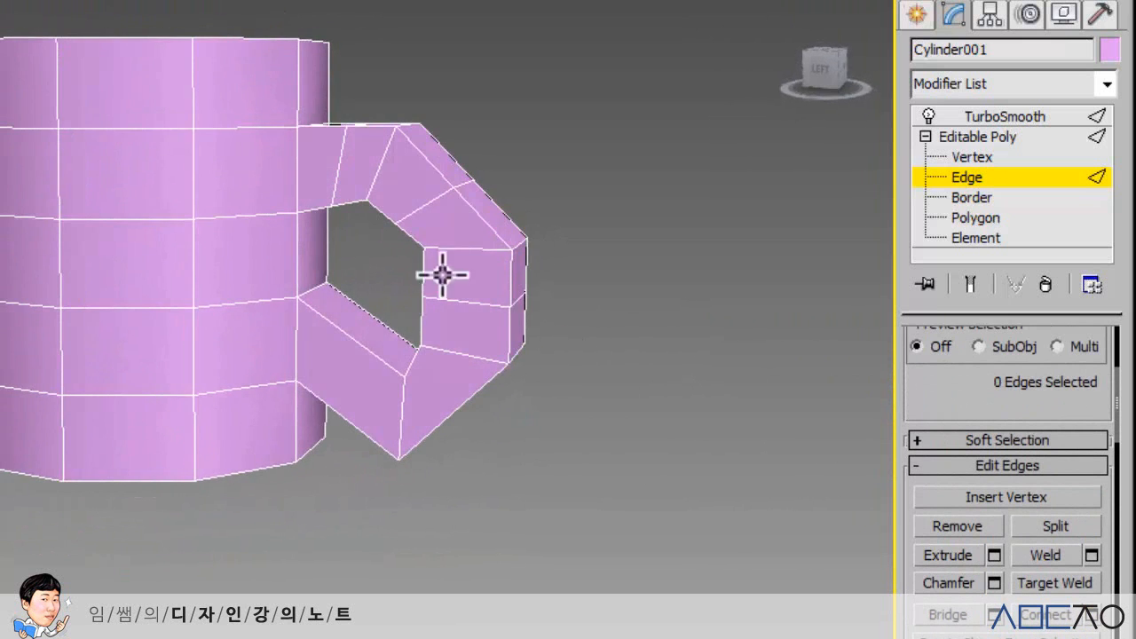
{"action": "left_click", "coordinate": [362, 340]}
{"action": "scroll", "coordinate": [914, 417], "scroll_direction": "up", "scroll_amount": 3}
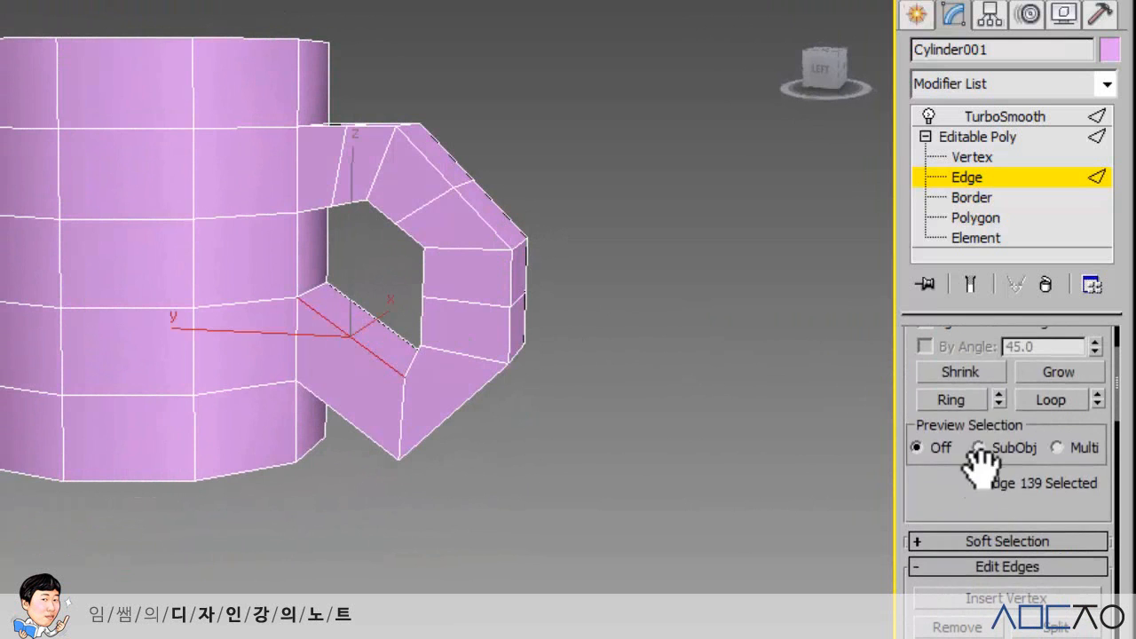
{"action": "left_click", "coordinate": [966, 398]}
{"action": "scroll", "coordinate": [913, 418], "scroll_direction": "down", "scroll_amount": 3}
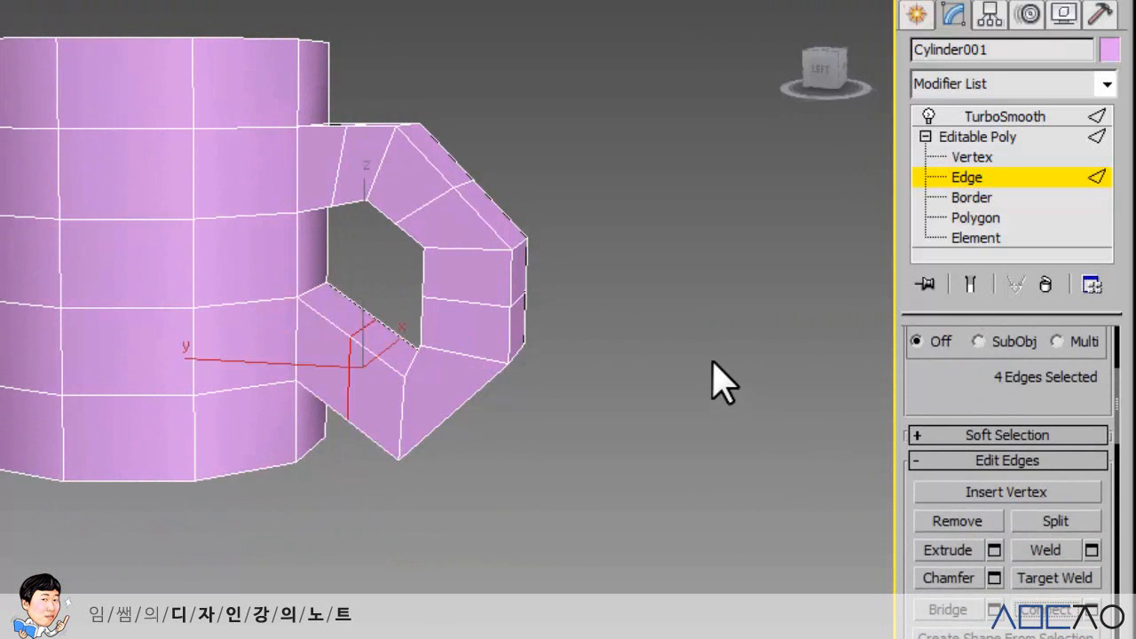
Step: Delete the new edge loop on the handle's lower segment along with its adjoining faces and inspect the gap
{"action": "middle_click_drag", "start_coordinate": [609, 363], "coordinate": [581, 378], "text": "alt"}
{"action": "scroll", "coordinate": [474, 367], "scroll_direction": "up", "scroll_amount": 5}
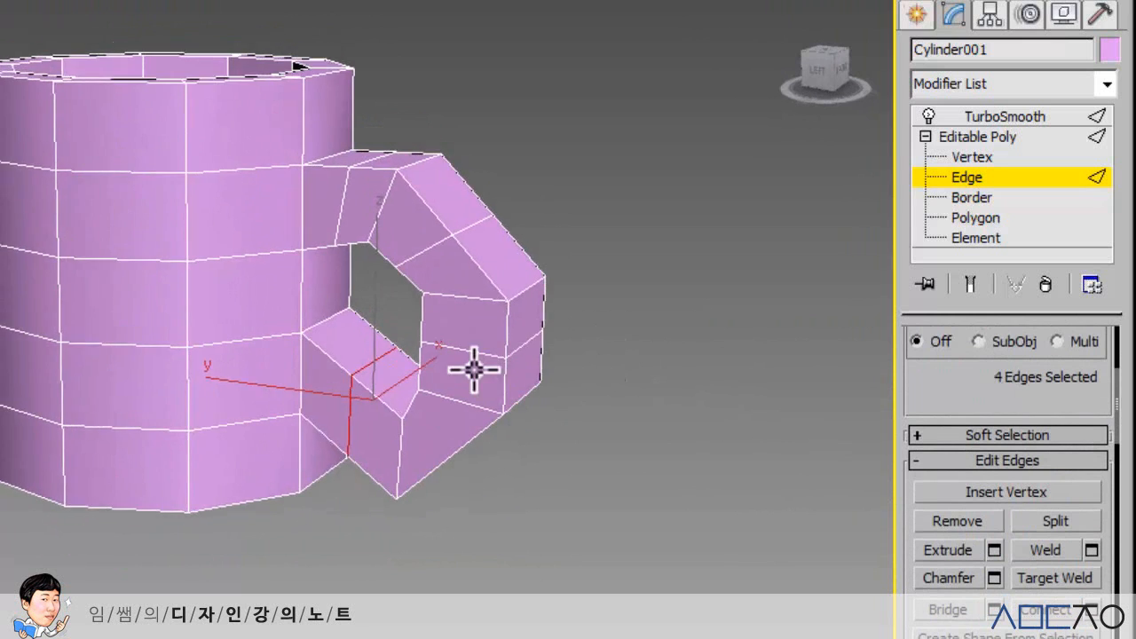
{"action": "middle_click_drag", "start_coordinate": [464, 365], "coordinate": [470, 347]}
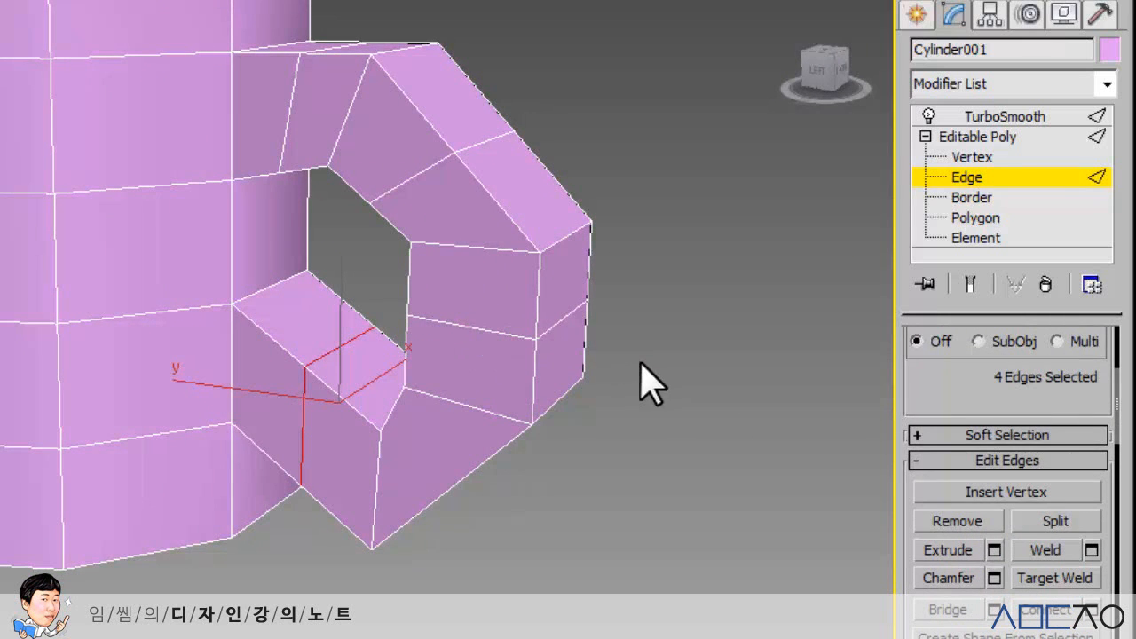
{"action": "key", "text": "Delete"}
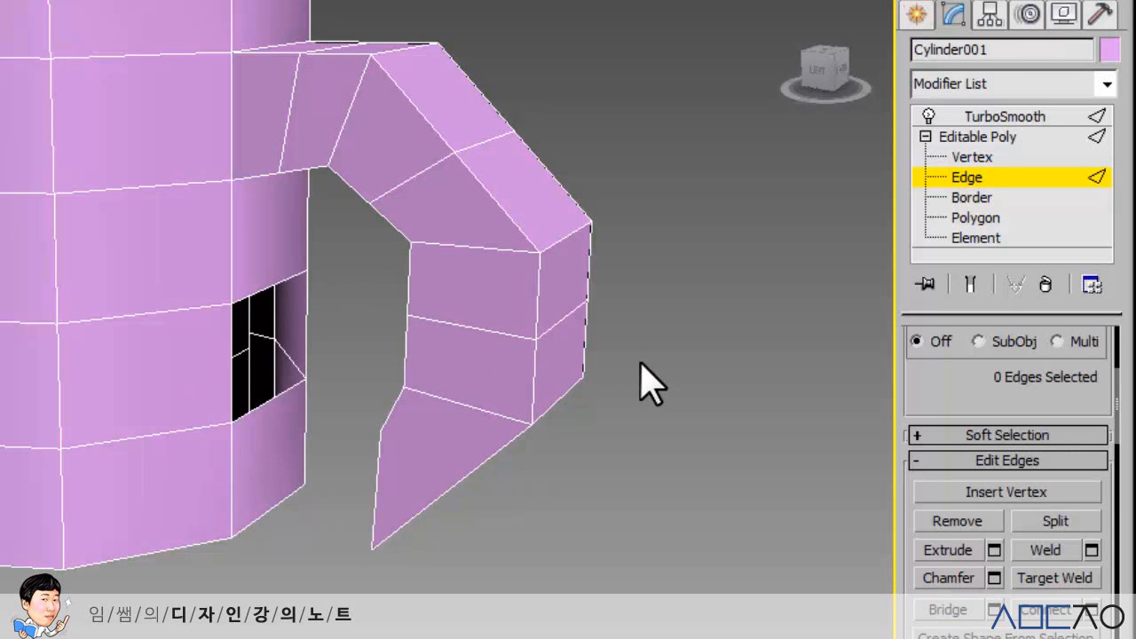
{"action": "mouse_move", "coordinate": [612, 396]}
{"action": "middle_mouse_down", "text": "alt"}
{"action": "mouse_move", "coordinate": [619, 414]}
{"action": "mouse_move", "coordinate": [692, 411]}
{"action": "mouse_move", "coordinate": [455, 381]}
{"action": "mouse_move", "coordinate": [630, 393]}
{"action": "mouse_move", "coordinate": [619, 417]}
{"action": "mouse_move", "coordinate": [612, 384]}
{"action": "middle_mouse_up", "text": "alt"}
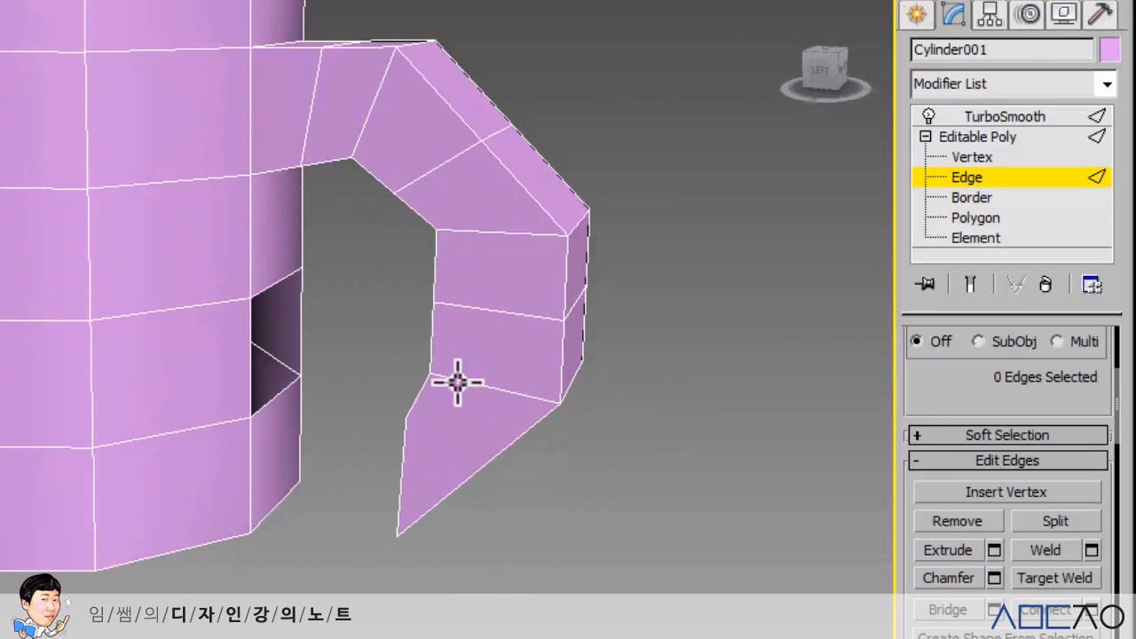
{"action": "middle_click_drag", "start_coordinate": [457, 382], "coordinate": [296, 381], "text": "alt"}
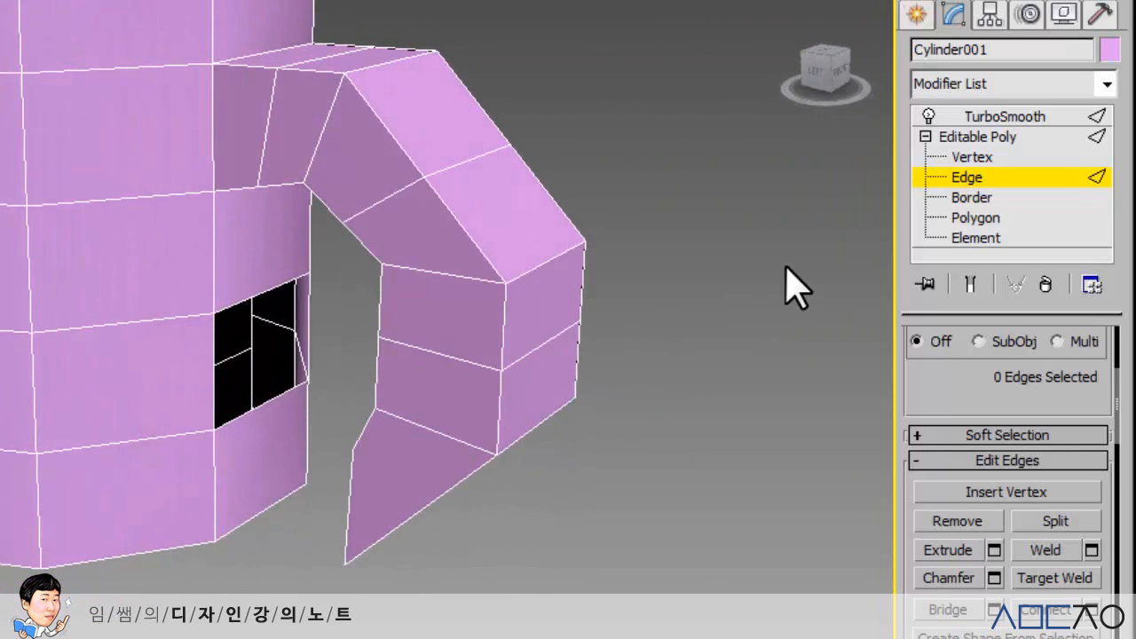
Step: At Border level, bridge the open end of the handle to the hole in the cup wall and clear the selection
{"action": "left_click", "coordinate": [971, 197]}
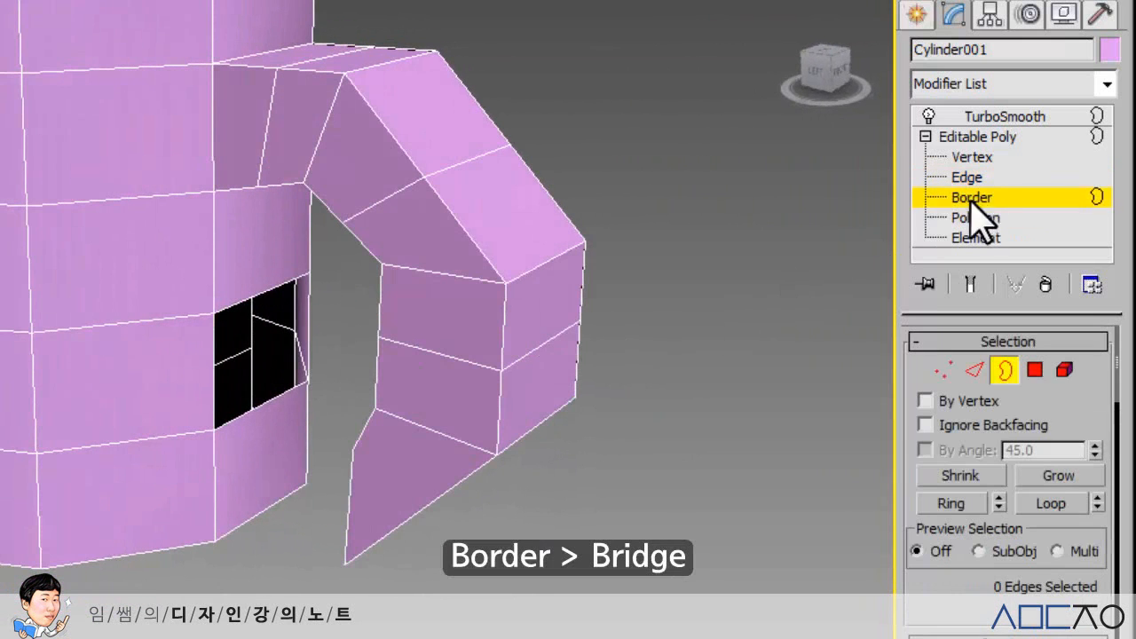
{"action": "left_click", "coordinate": [295, 281]}
{"action": "left_click_drag", "start_coordinate": [926, 609], "coordinate": [951, 380]}
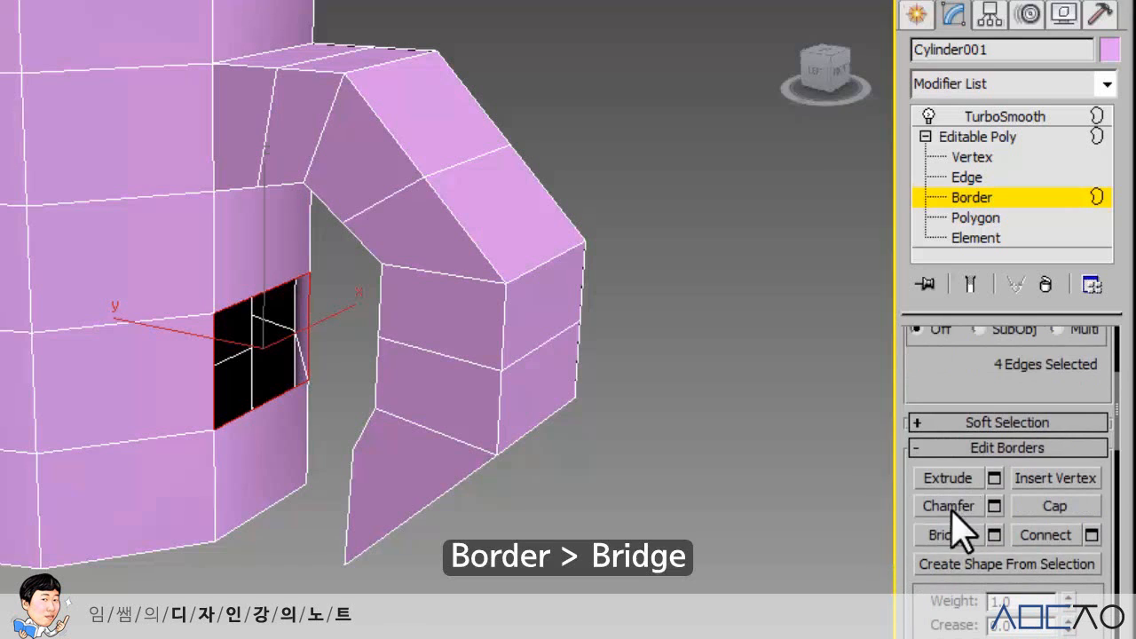
{"action": "left_click", "coordinate": [948, 535]}
{"action": "left_click", "coordinate": [350, 495]}
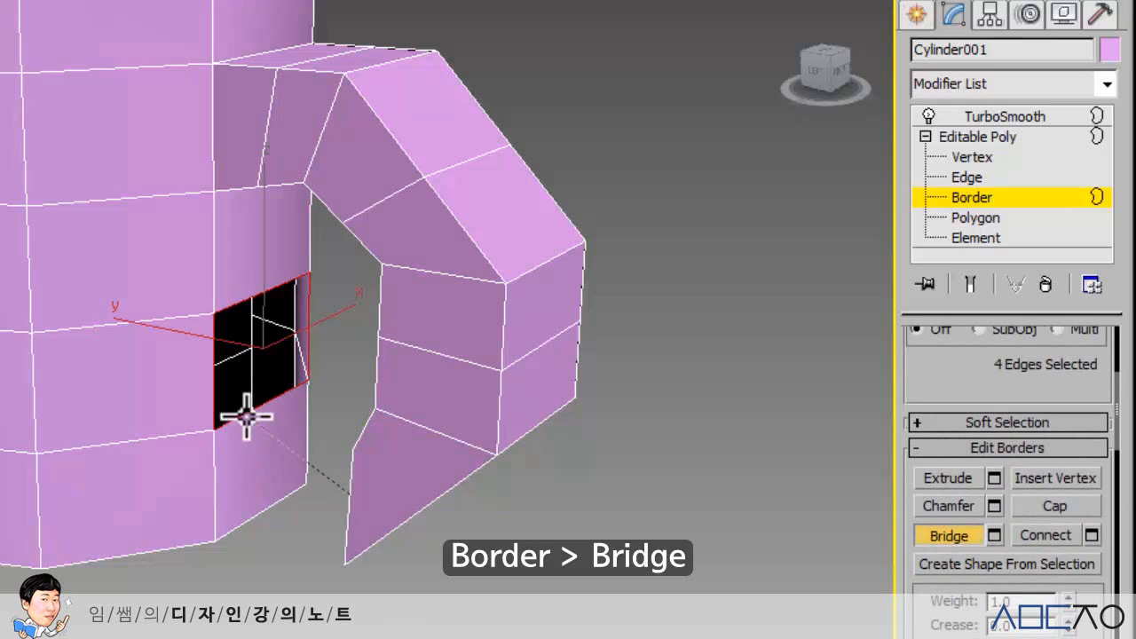
{"action": "left_click", "coordinate": [222, 411]}
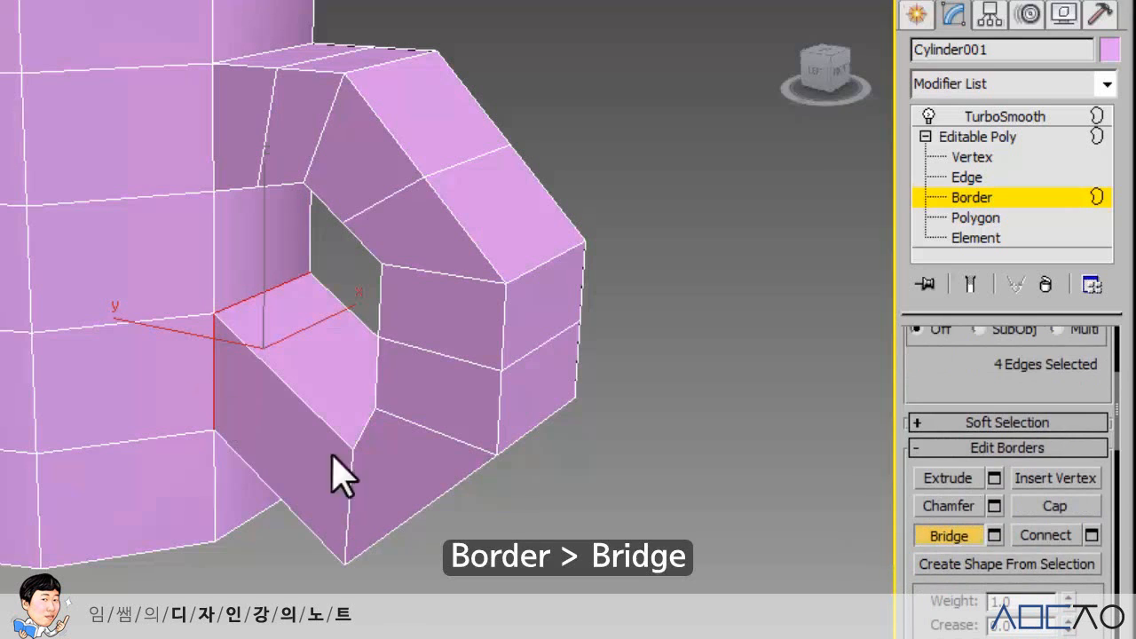
{"action": "left_click", "coordinate": [943, 535]}
{"action": "left_click", "coordinate": [624, 411]}
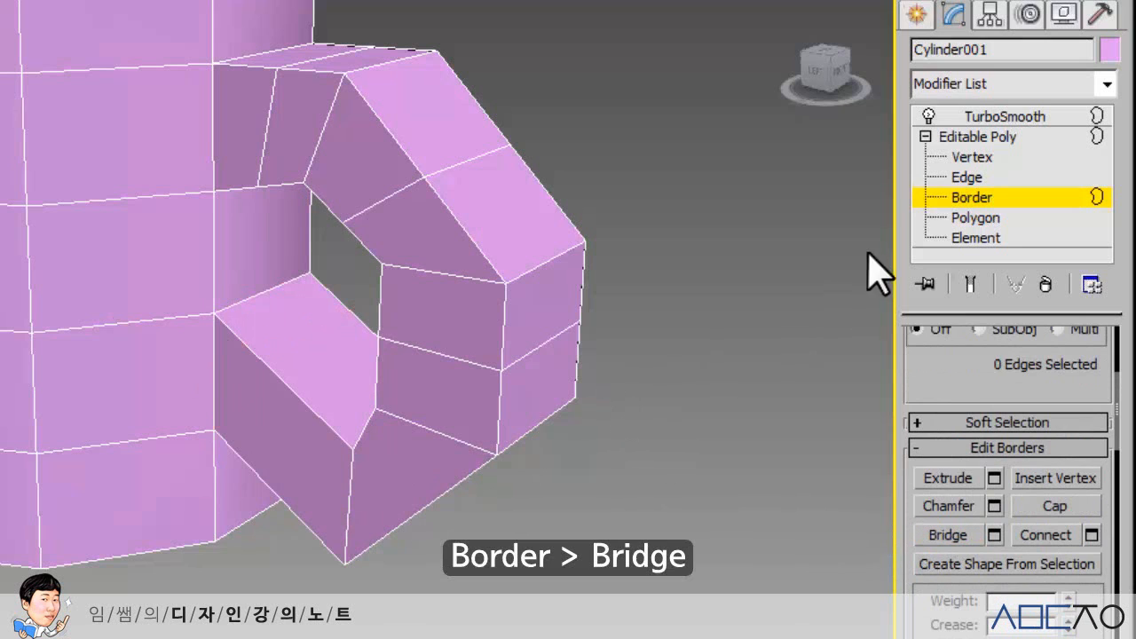
Step: At Edge level, ring-select the lengthwise edges of the rebuilt lower handle segment and connect them with a loop
{"action": "left_click", "coordinate": [964, 177]}
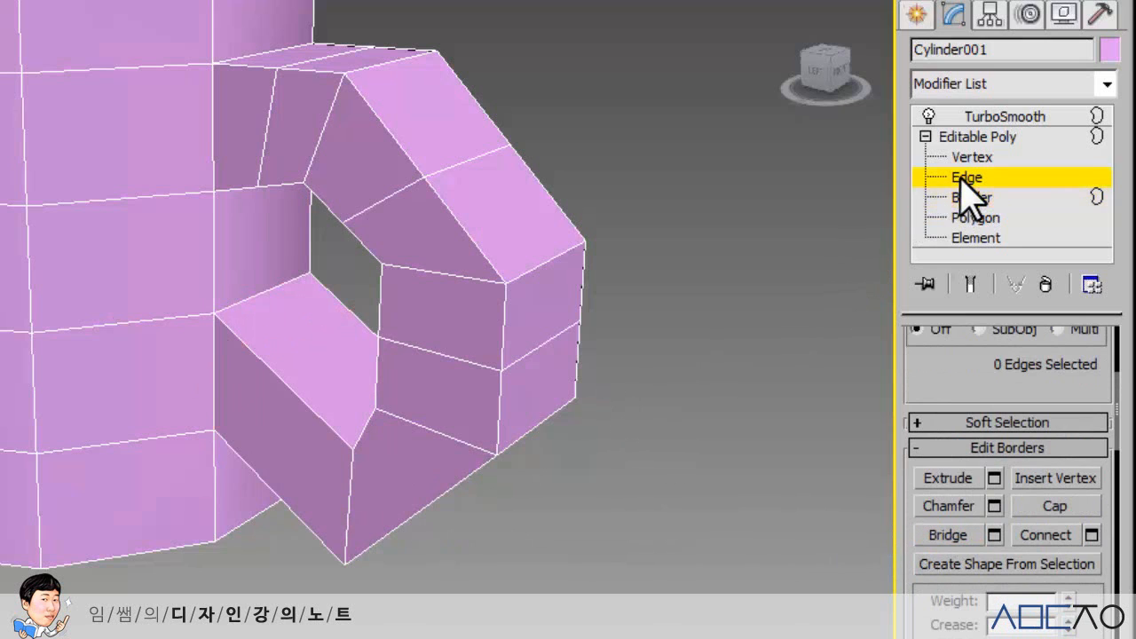
{"action": "left_click", "coordinate": [288, 382]}
{"action": "scroll", "coordinate": [905, 461], "scroll_direction": "down", "scroll_amount": 6}
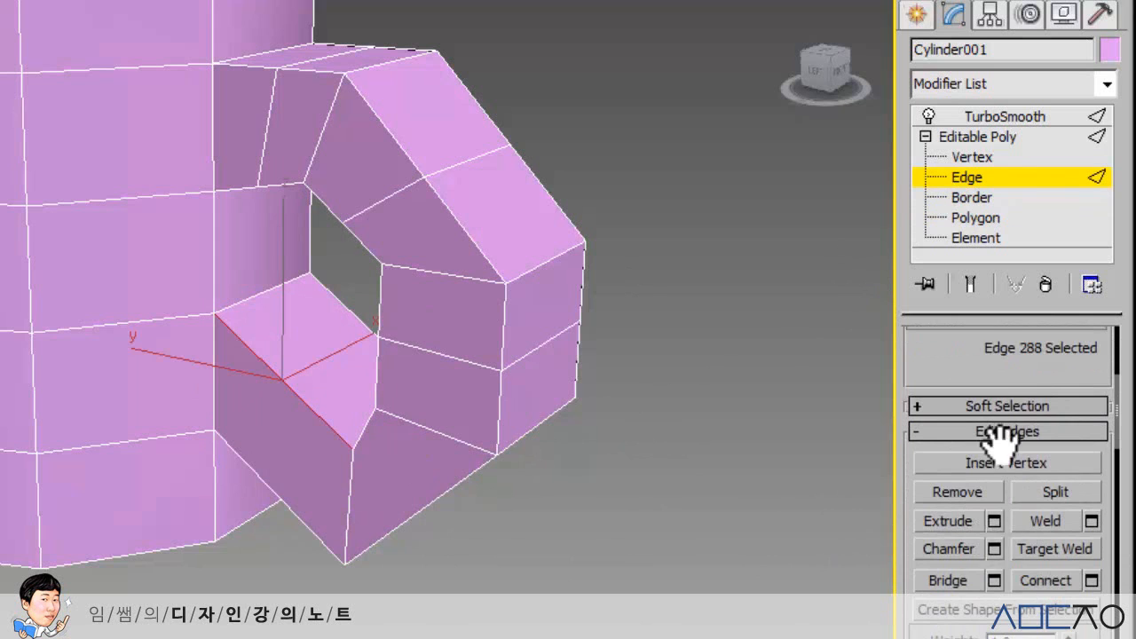
{"action": "scroll", "coordinate": [999, 439], "scroll_direction": "up", "scroll_amount": 2}
{"action": "left_click", "coordinate": [938, 340]}
{"action": "scroll", "coordinate": [941, 342], "scroll_direction": "down", "scroll_amount": 2}
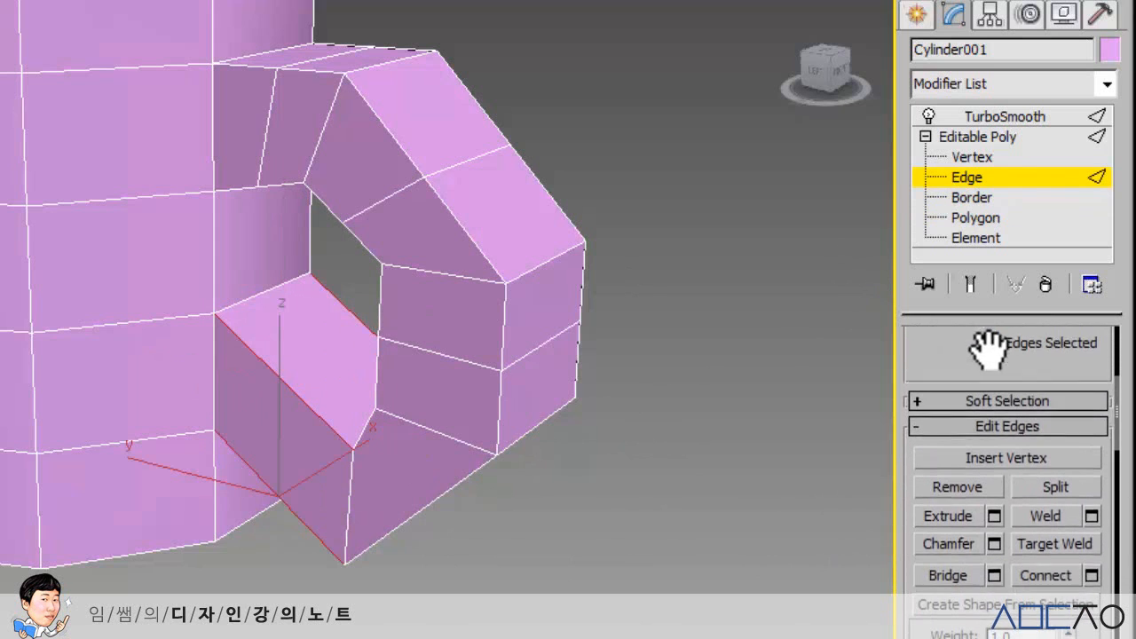
{"action": "left_click", "coordinate": [1056, 575]}
{"action": "middle_click_drag", "start_coordinate": [622, 452], "coordinate": [642, 444], "text": "alt"}
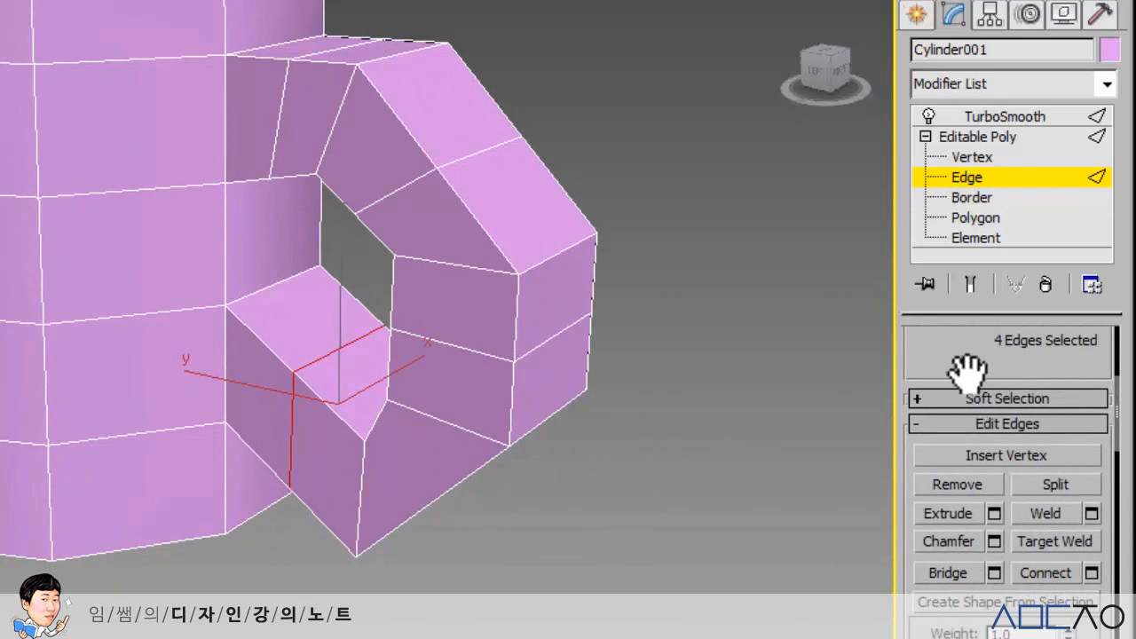
Step: Take out the connecting edge loop on the lower handle segment with Remove, keeping the surrounding faces
{"action": "left_click_drag", "start_coordinate": [968, 373], "coordinate": [960, 425]}
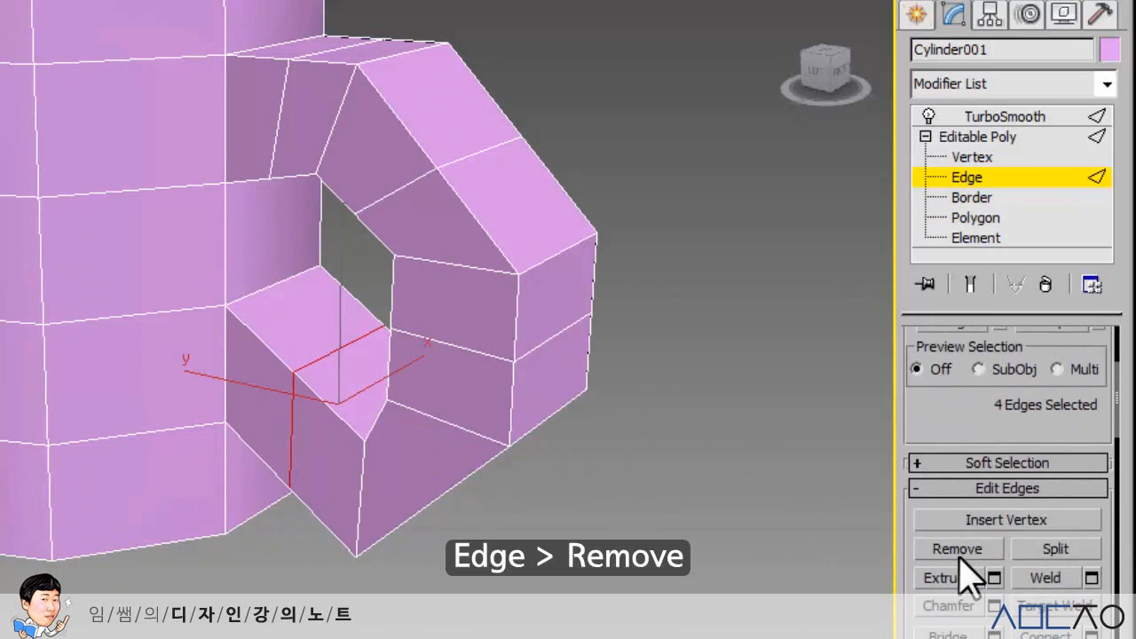
{"action": "scroll", "coordinate": [924, 511], "scroll_direction": "down", "scroll_amount": 3}
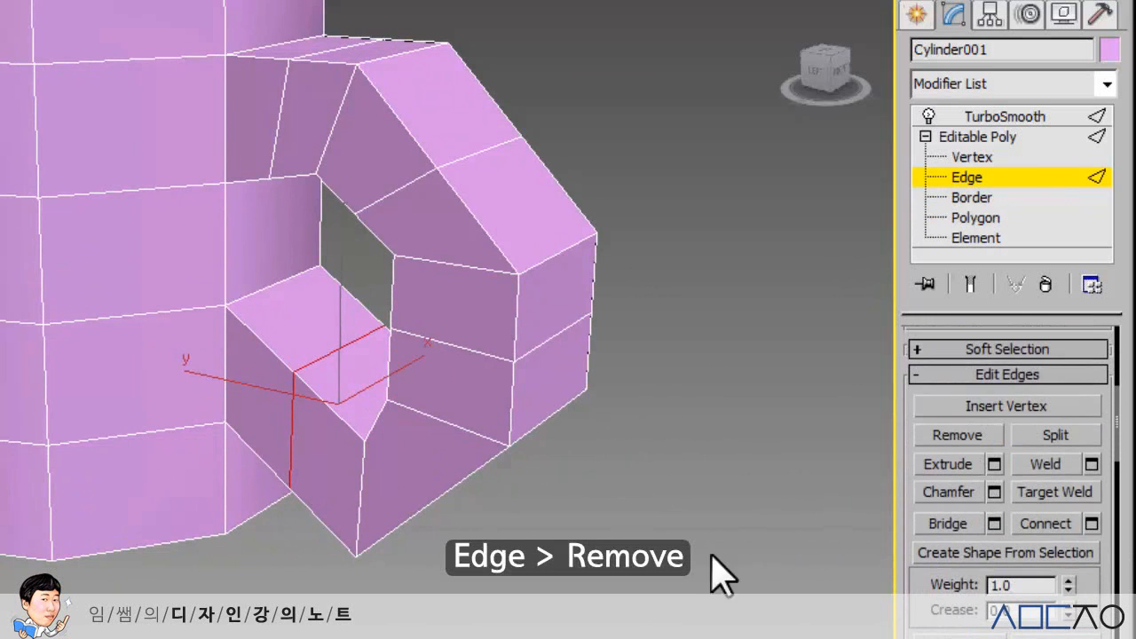
{"action": "left_click", "coordinate": [950, 435]}
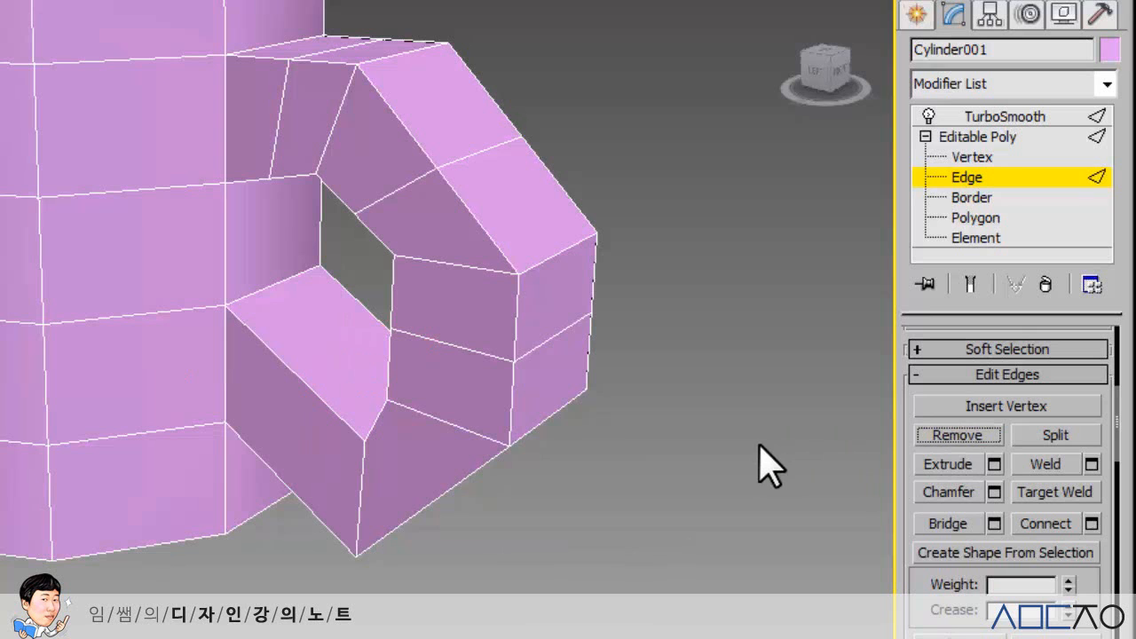
Step: Examine the vertices along the lower handle segment at Vertex level, then return to Edge level
{"action": "left_click", "coordinate": [972, 158]}
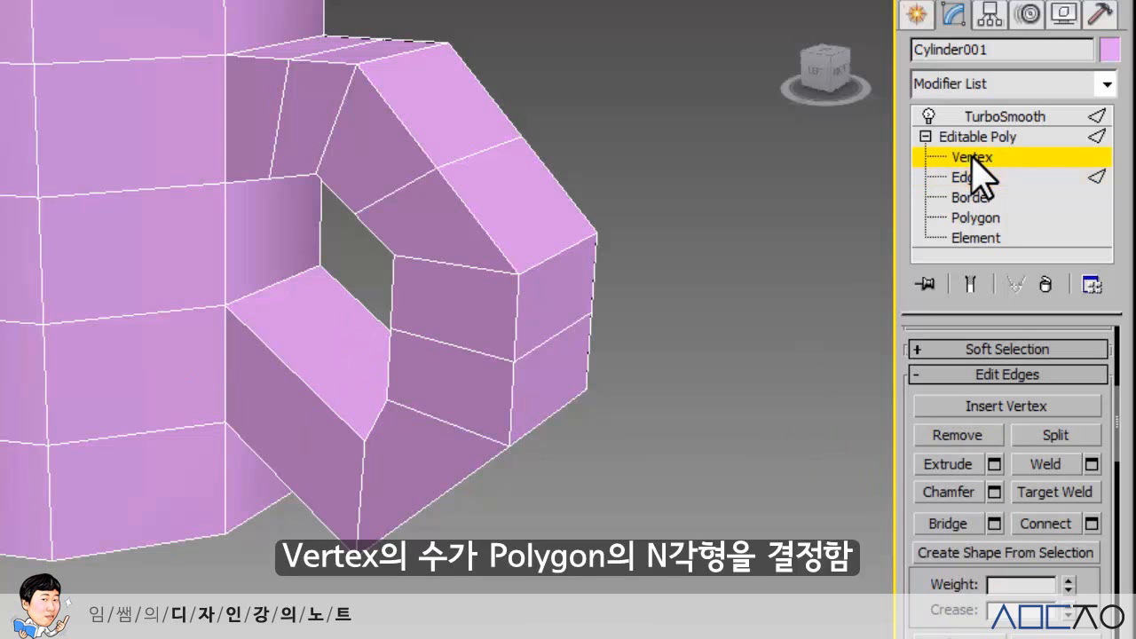
{"action": "middle_click_drag", "start_coordinate": [680, 368], "coordinate": [649, 347]}
{"action": "scroll", "coordinate": [460, 368], "scroll_direction": "up", "scroll_amount": 3}
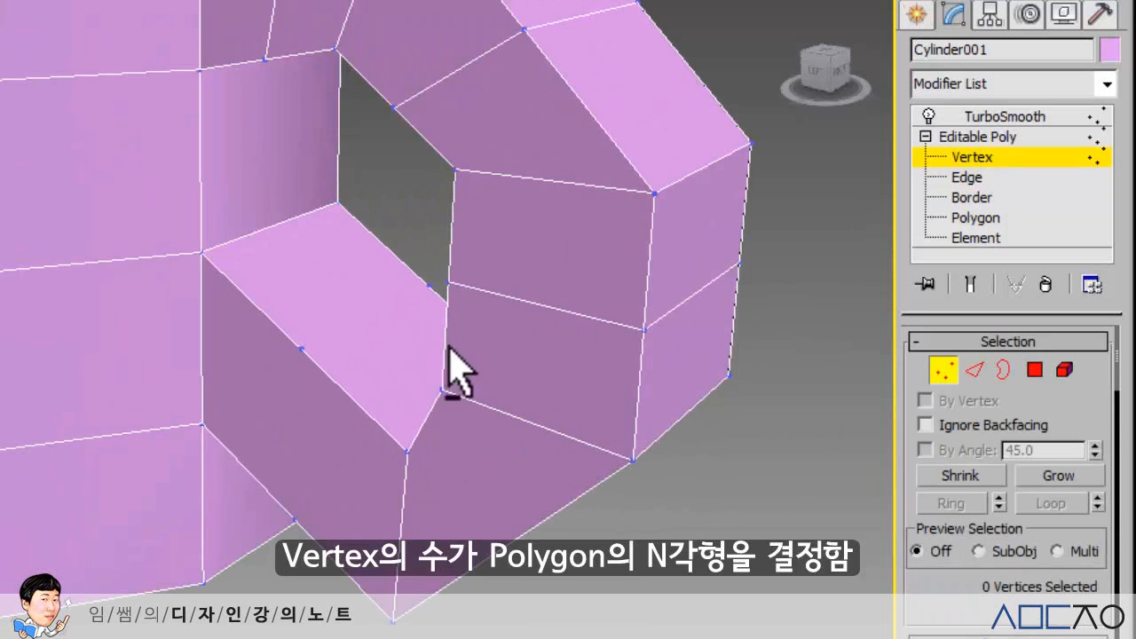
{"action": "middle_click_drag", "start_coordinate": [453, 373], "coordinate": [500, 330], "text": "alt"}
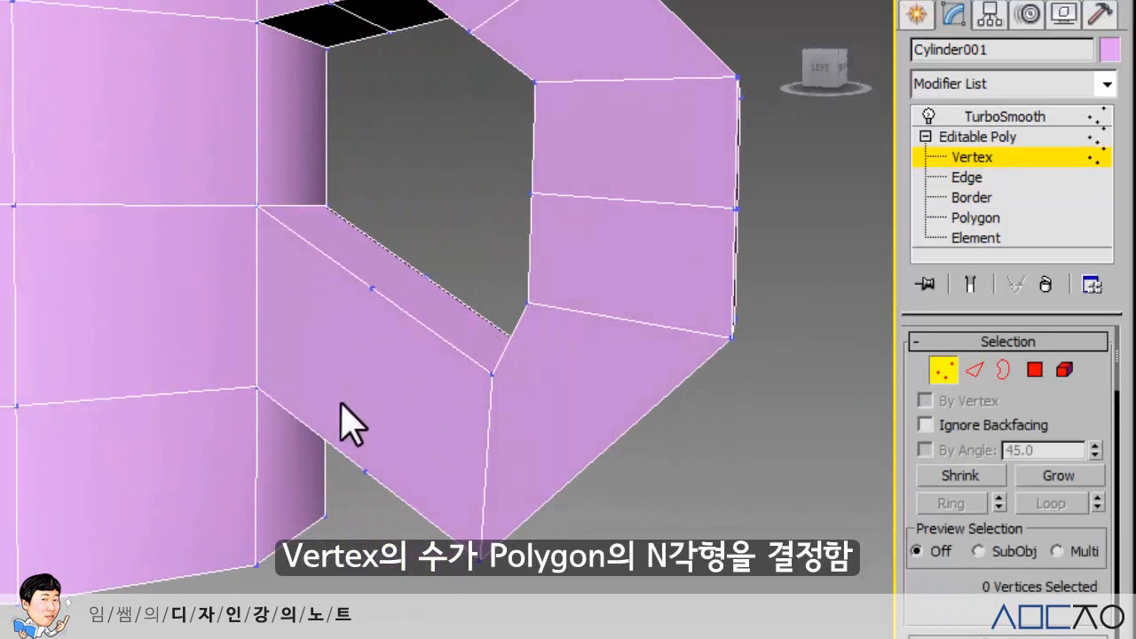
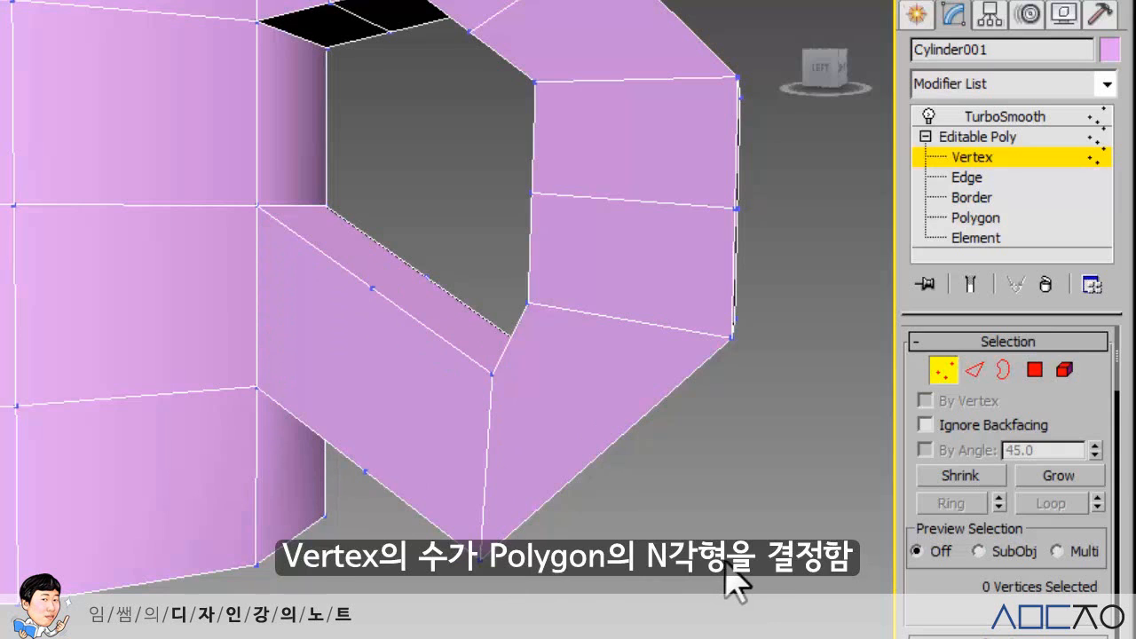
{"action": "left_click", "coordinate": [975, 370]}
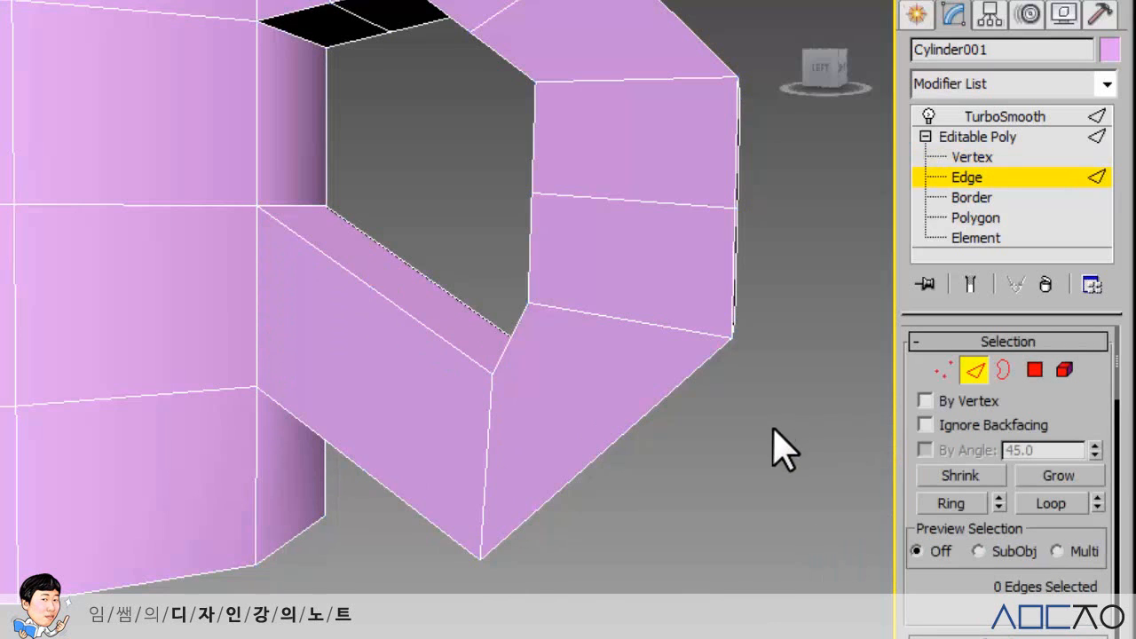
Step: Remove the connecting edge loop on the lower handle segment together with its vertices, and check the result at Vertex level
{"action": "left_click_drag", "start_coordinate": [926, 524], "coordinate": [982, 292]}
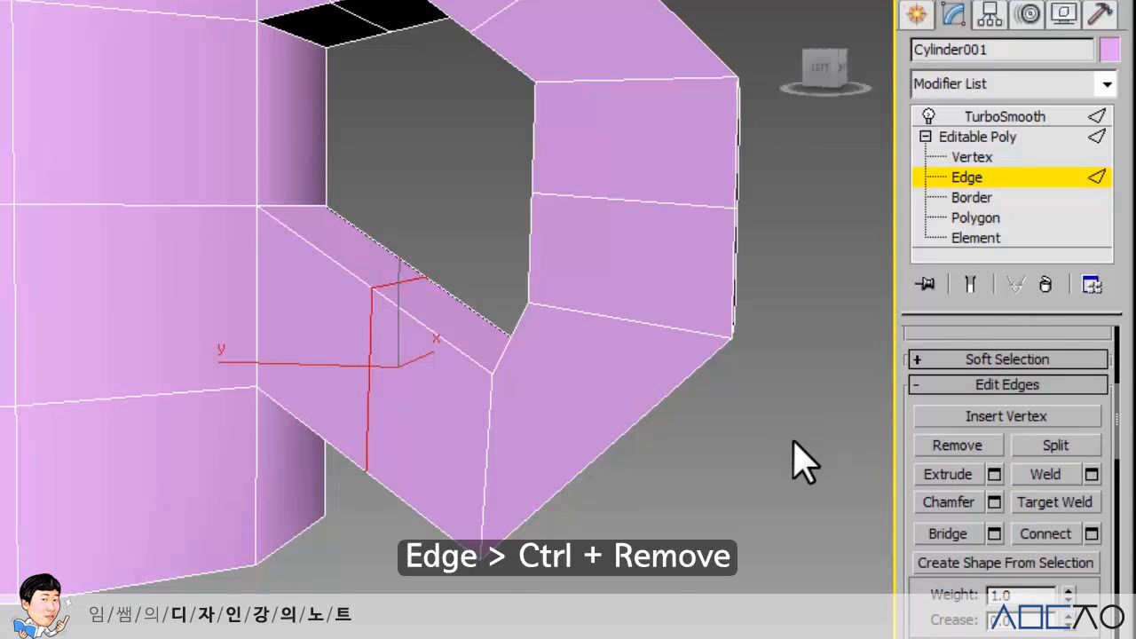
{"action": "left_click", "coordinate": [933, 445], "text": "ctrl"}
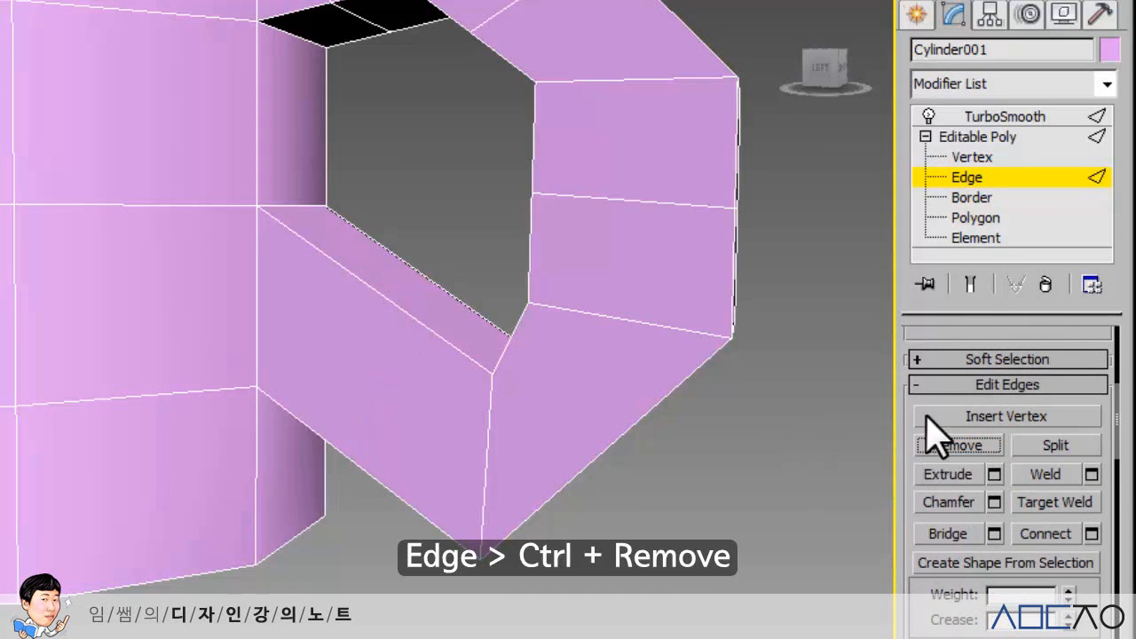
{"action": "left_click", "coordinate": [972, 157]}
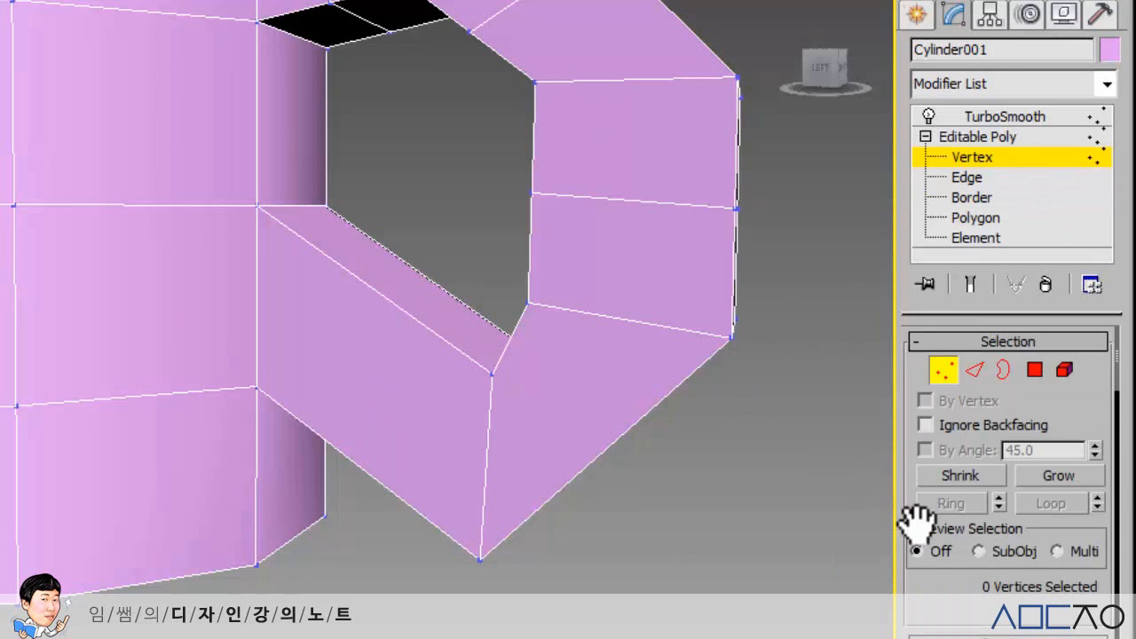
Step: At Edge level, ring-select the lengthwise edges of the lower handle segment and connect them with a new loop
{"action": "left_click", "coordinate": [975, 370]}
{"action": "left_click", "coordinate": [445, 334]}
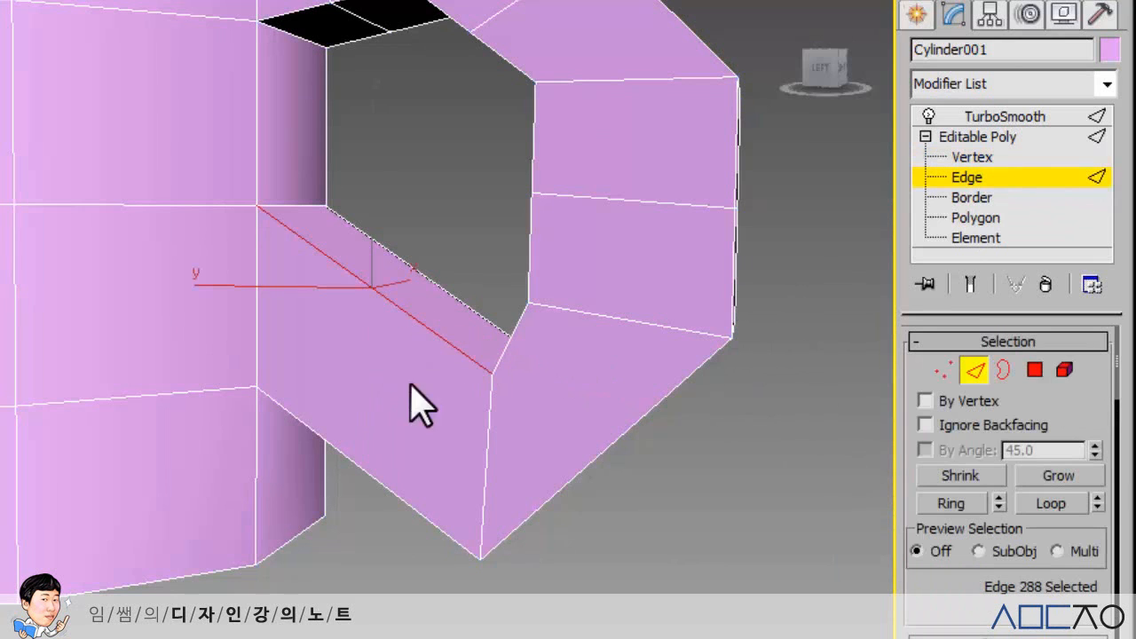
{"action": "left_click_drag", "start_coordinate": [931, 581], "coordinate": [984, 477]}
{"action": "scroll", "coordinate": [1002, 523], "scroll_direction": "down", "scroll_amount": 3}
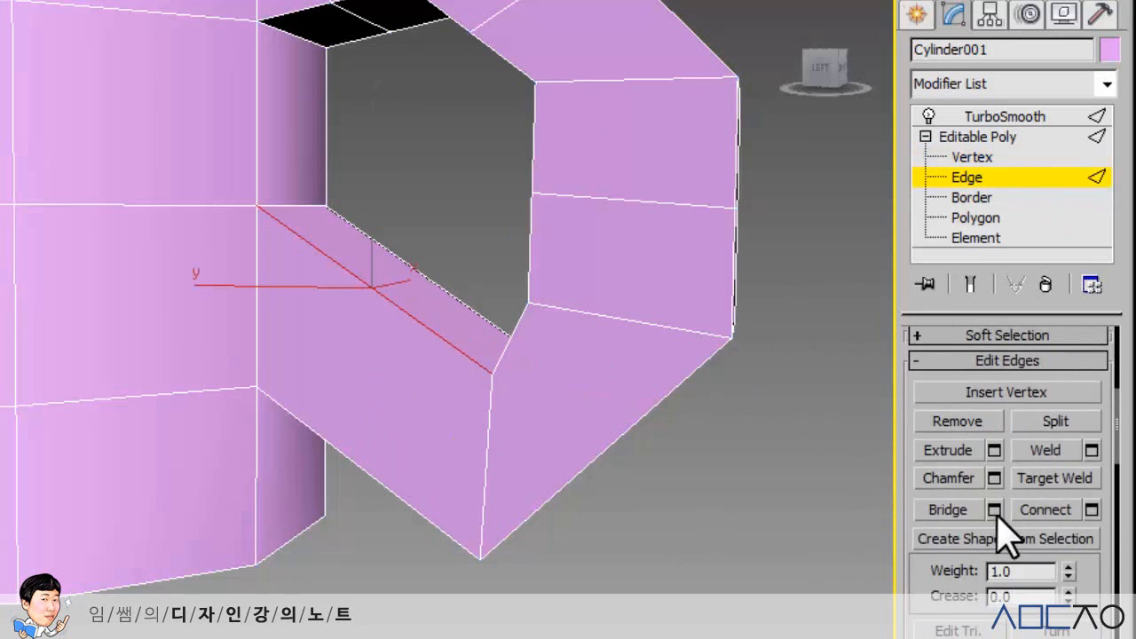
{"action": "scroll", "coordinate": [1015, 505], "scroll_direction": "up", "scroll_amount": 3}
{"action": "left_click", "coordinate": [949, 384]}
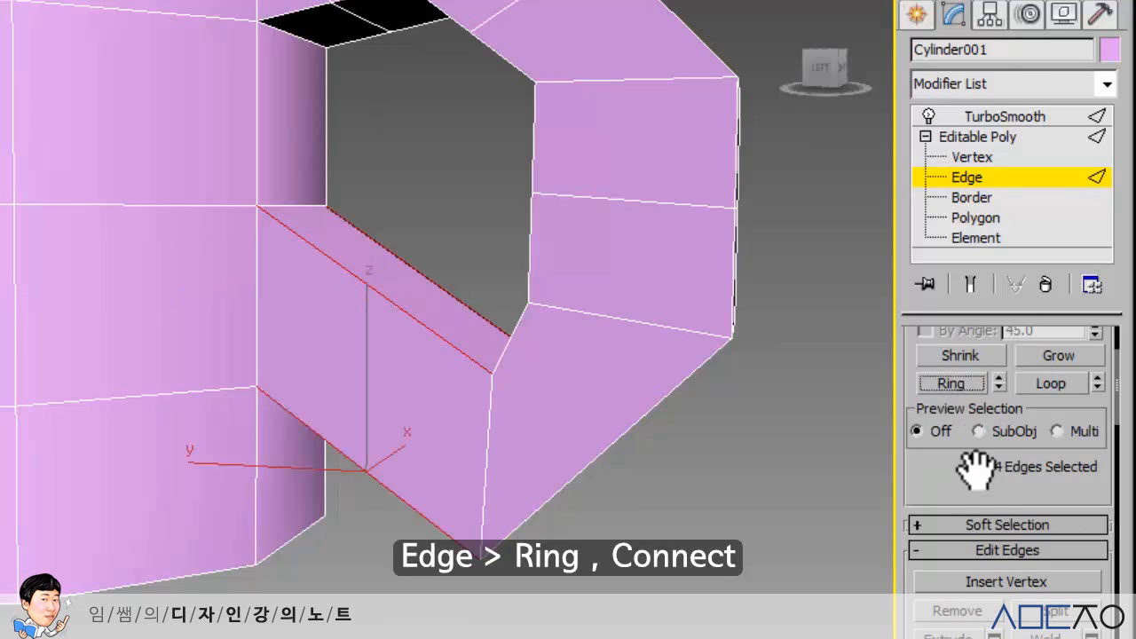
{"action": "left_click_drag", "start_coordinate": [971, 465], "coordinate": [977, 367]}
{"action": "left_click", "coordinate": [1046, 605]}
{"action": "middle_click_drag", "start_coordinate": [687, 432], "coordinate": [670, 477]}
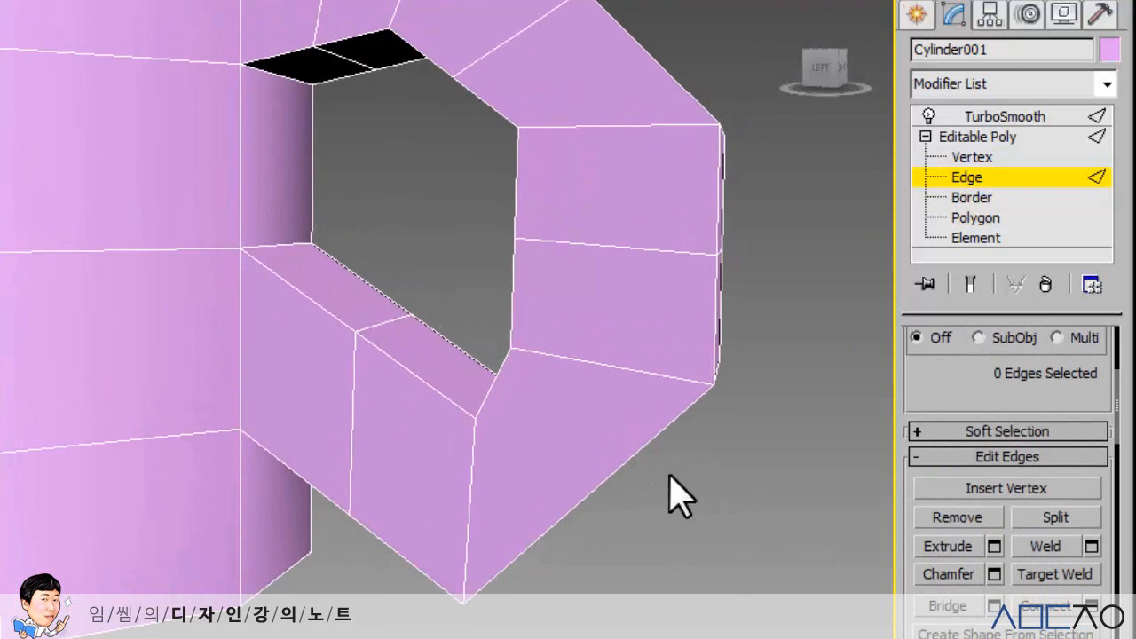
Step: In the maximized Left view at Vertex level, raise the handle's lowest outer corner vertices toward the inner bend
{"action": "key", "text": "alt+w"}
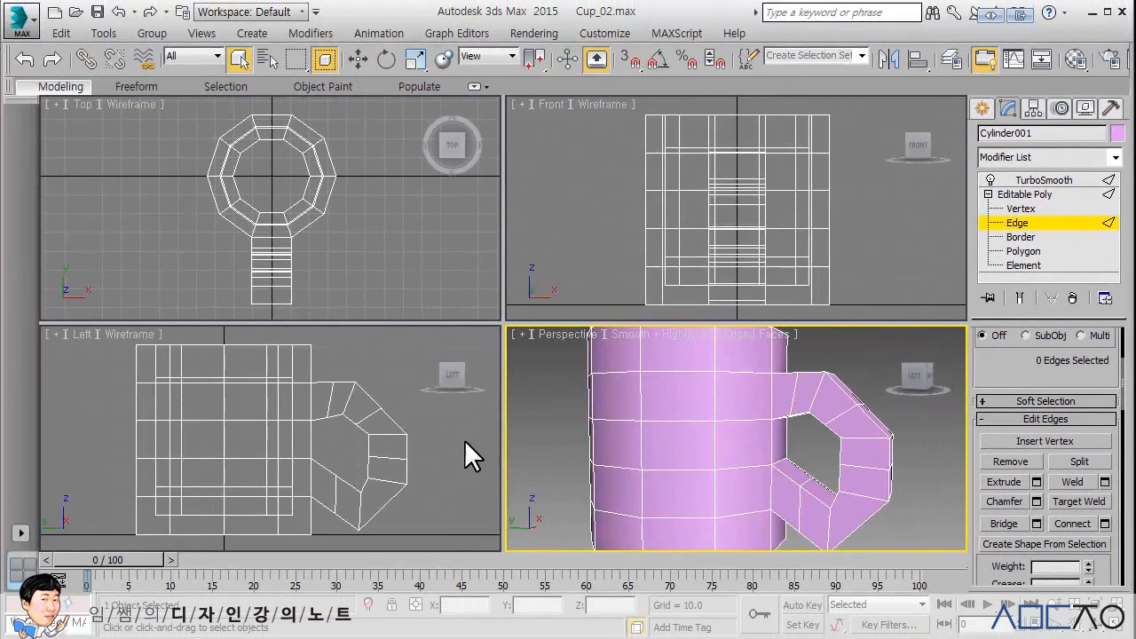
{"action": "left_click", "coordinate": [145, 491]}
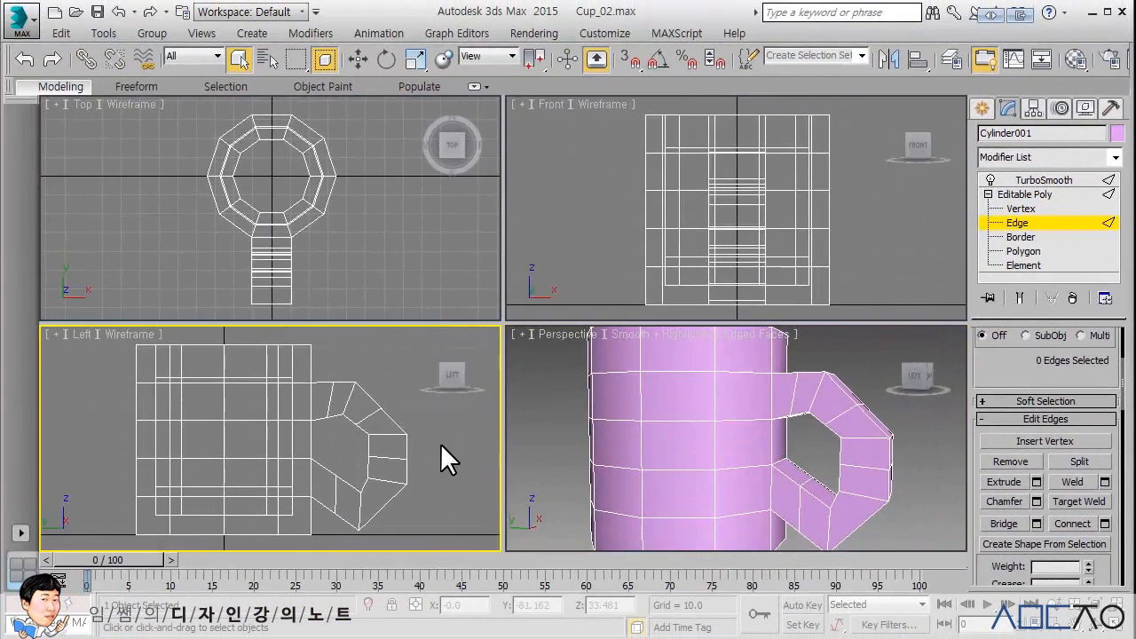
{"action": "key", "text": "alt+w"}
{"action": "middle_click_drag", "start_coordinate": [503, 373], "coordinate": [480, 355]}
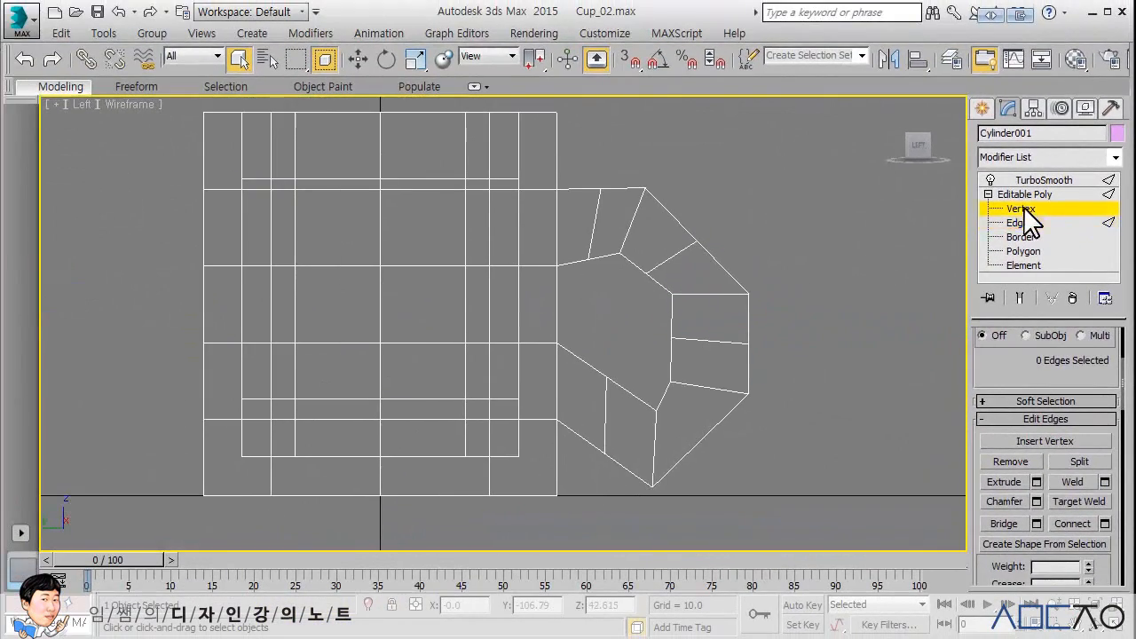
{"action": "left_click", "coordinate": [1024, 210]}
{"action": "scroll", "coordinate": [683, 316], "scroll_direction": "up", "scroll_amount": 4}
{"action": "middle_click_drag", "start_coordinate": [657, 319], "coordinate": [657, 244]}
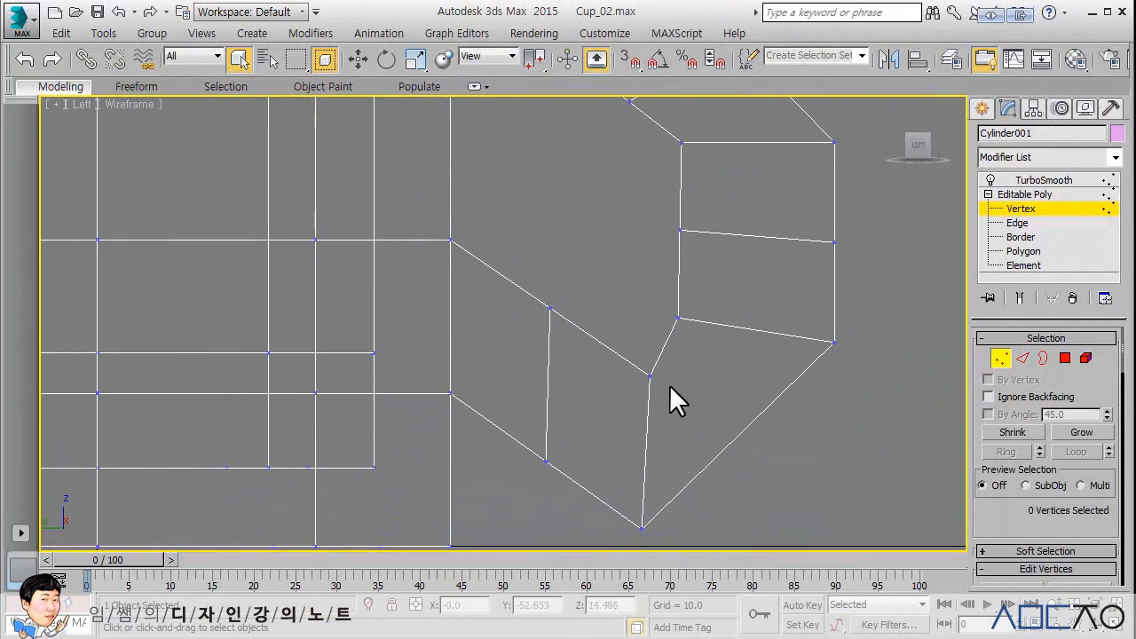
{"action": "middle_click_drag", "start_coordinate": [670, 385], "coordinate": [663, 324]}
{"action": "key", "text": "w"}
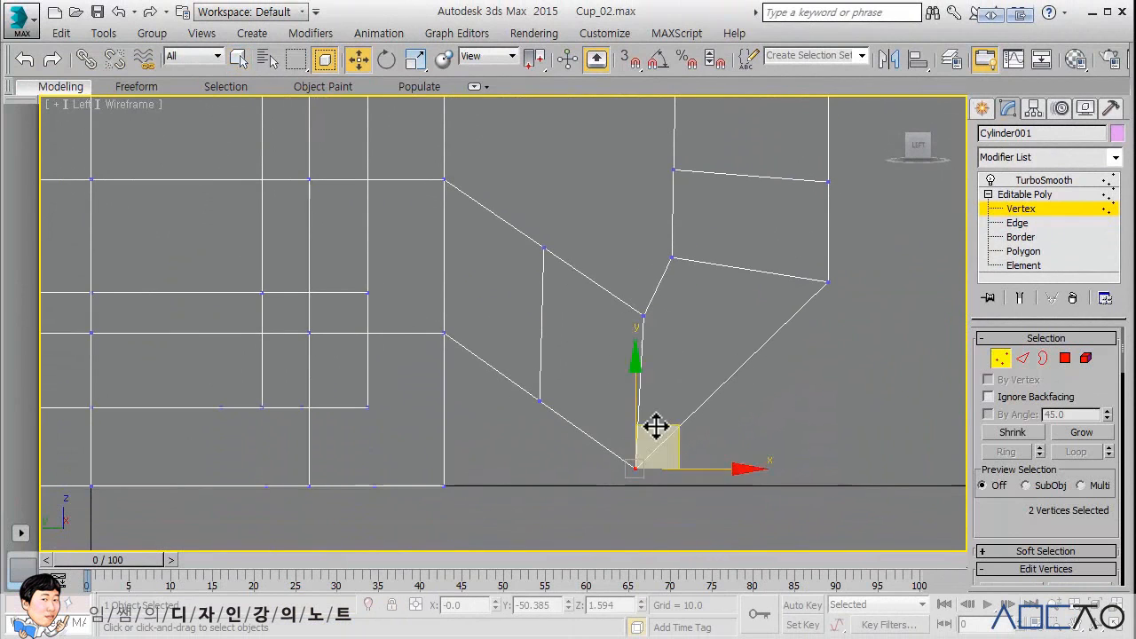
{"action": "left_click_drag", "start_coordinate": [674, 428], "coordinate": [680, 345]}
Step: Move the lower vertices of the new loop up toward the cup, and the handle's inner bottom corner vertices up and inward
{"action": "left_click", "coordinate": [540, 269]}
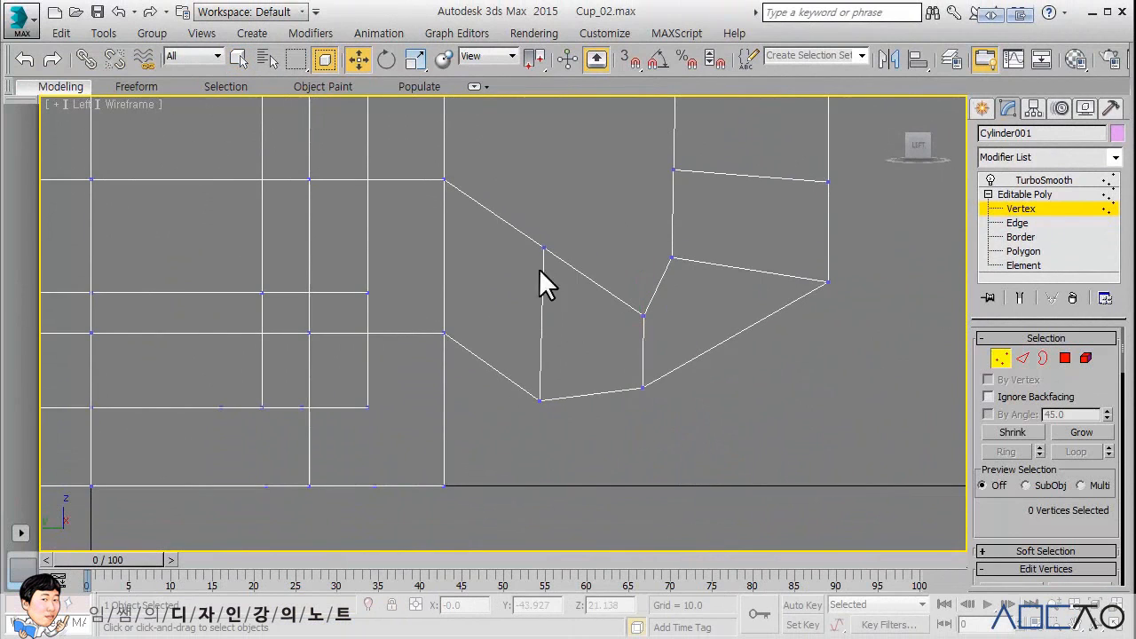
{"action": "left_click_drag", "start_coordinate": [564, 433], "coordinate": [562, 428]}
{"action": "left_click_drag", "start_coordinate": [580, 363], "coordinate": [545, 297]}
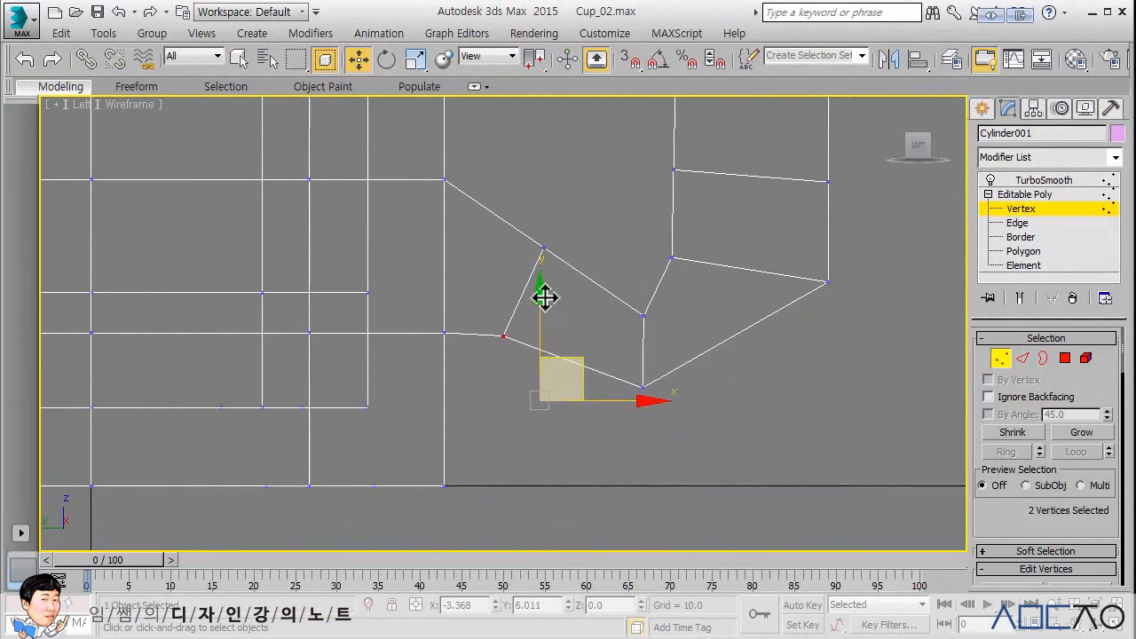
{"action": "left_click", "coordinate": [594, 212]}
{"action": "middle_click_drag", "start_coordinate": [625, 241], "coordinate": [603, 293]}
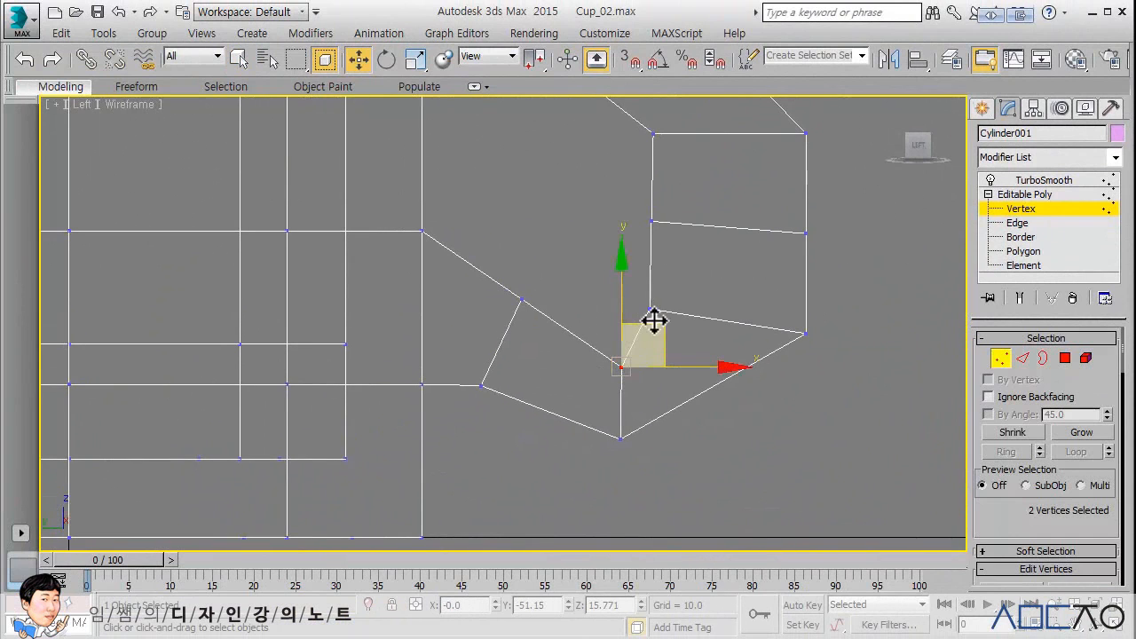
{"action": "left_click_drag", "start_coordinate": [654, 321], "coordinate": [631, 279]}
{"action": "left_click", "coordinate": [657, 284]}
Step: Shift the three rows of inner vertices on the handle's upright section outward to make that section thinner
{"action": "middle_click_drag", "start_coordinate": [666, 287], "coordinate": [609, 346]}
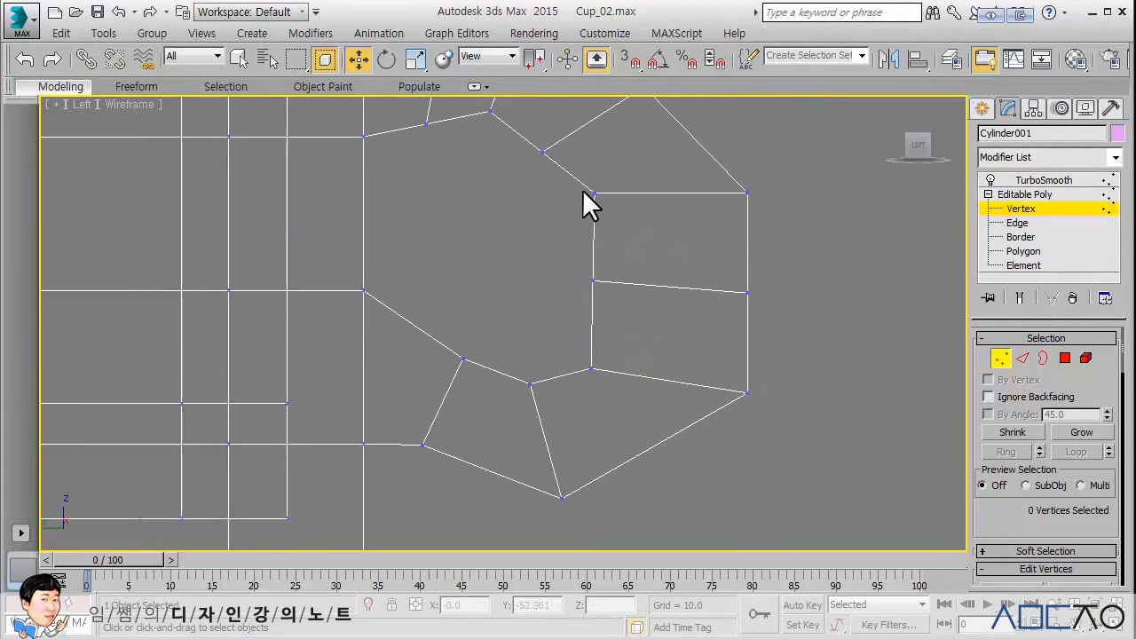
{"action": "left_click_drag", "start_coordinate": [618, 356], "coordinate": [619, 355]}
{"action": "left_click_drag", "start_coordinate": [669, 276], "coordinate": [791, 273]}
{"action": "left_click", "coordinate": [791, 283]}
Step: Reposition the two inner vertex pairs at the handle's upper bend to widen the finger opening
{"action": "middle_click_drag", "start_coordinate": [791, 291], "coordinate": [799, 406]}
{"action": "scroll", "coordinate": [757, 340], "scroll_direction": "down", "scroll_amount": 4}
{"action": "scroll", "coordinate": [626, 304], "scroll_direction": "up", "scroll_amount": 4}
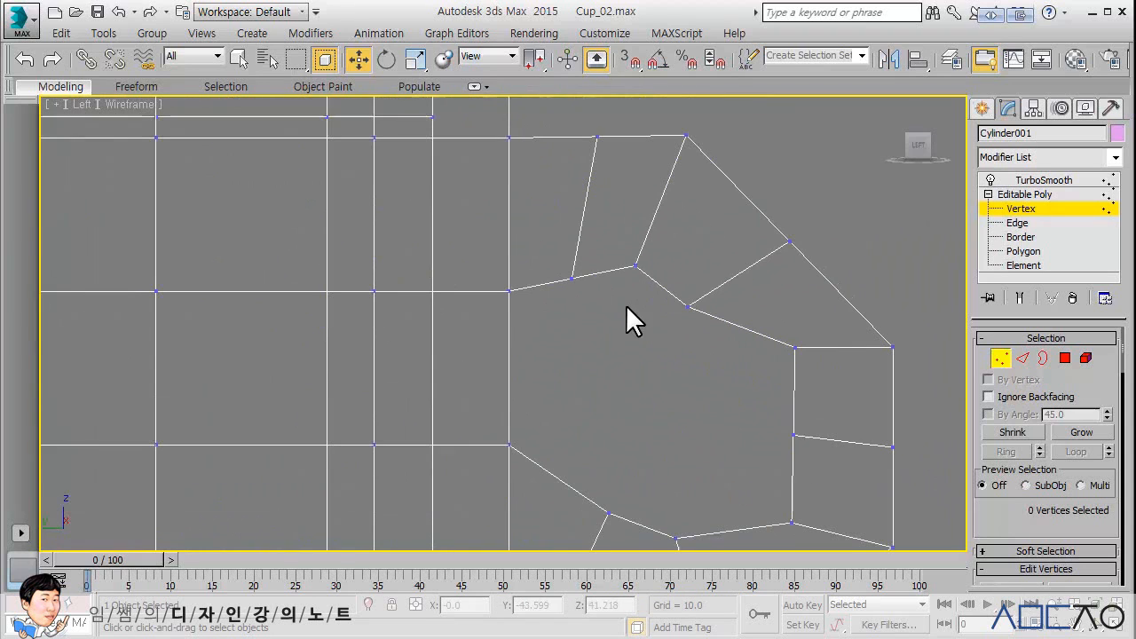
{"action": "left_click_drag", "start_coordinate": [622, 254], "coordinate": [643, 274]}
{"action": "left_click_drag", "start_coordinate": [684, 236], "coordinate": [769, 257]}
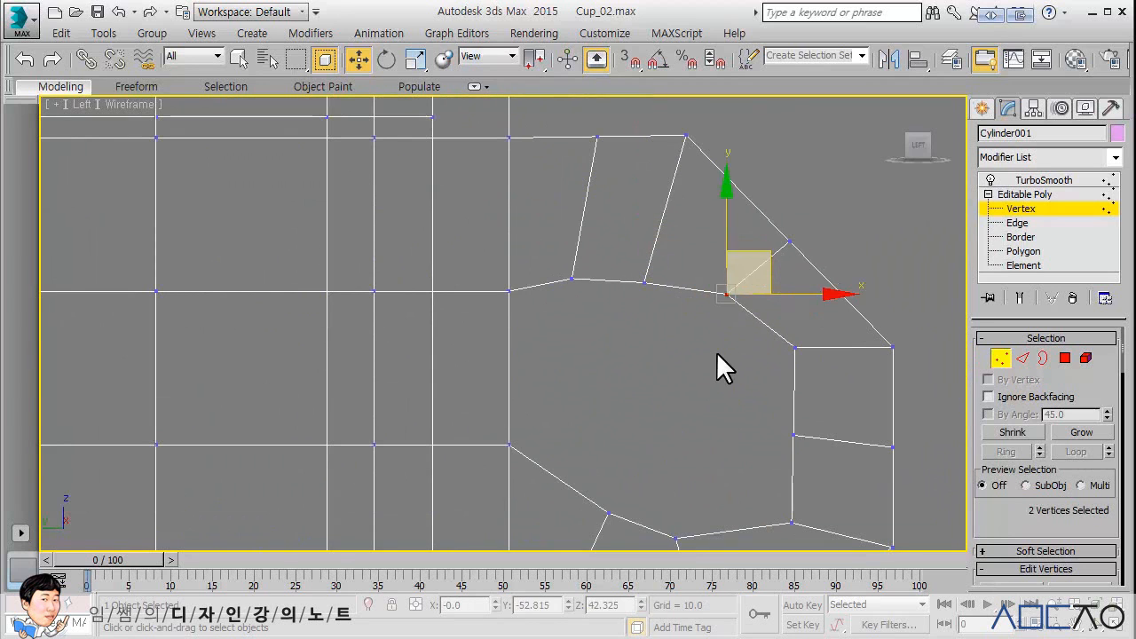
{"action": "left_click", "coordinate": [717, 351]}
Step: In the Perspective view, loop-select the upper handle's edge loop nearest the cup and remove it together with its vertices
{"action": "middle_click_drag", "start_coordinate": [710, 350], "coordinate": [918, 347]}
{"action": "key", "text": "alt+w"}
{"action": "left_click", "coordinate": [790, 377]}
{"action": "key", "text": "alt+w"}
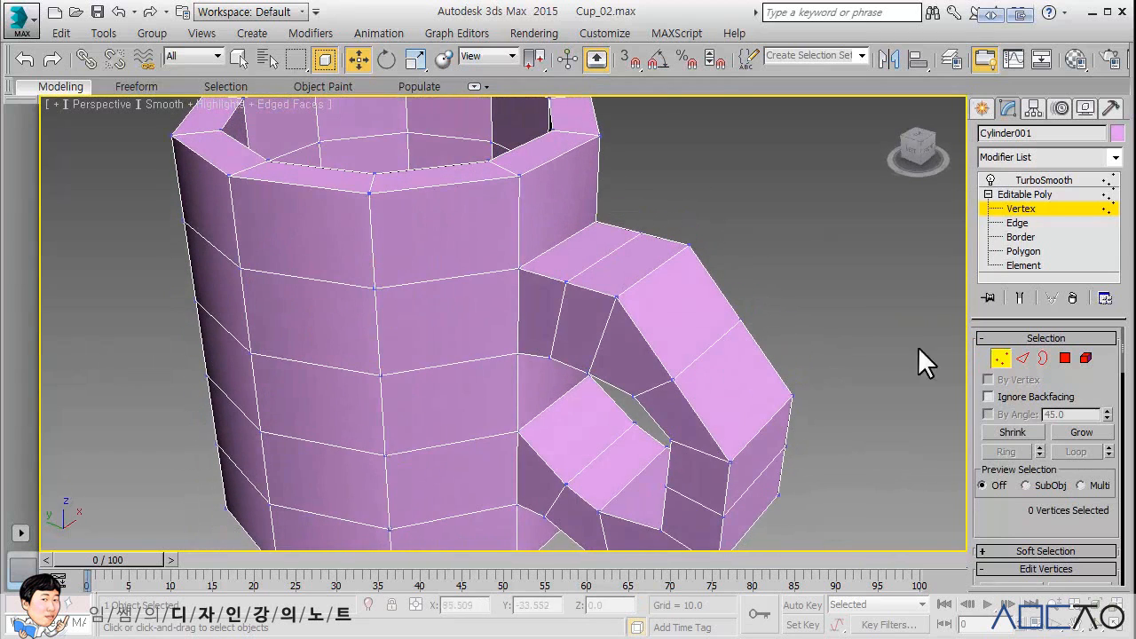
{"action": "left_click", "coordinate": [1023, 358]}
{"action": "left_click", "coordinate": [595, 267]}
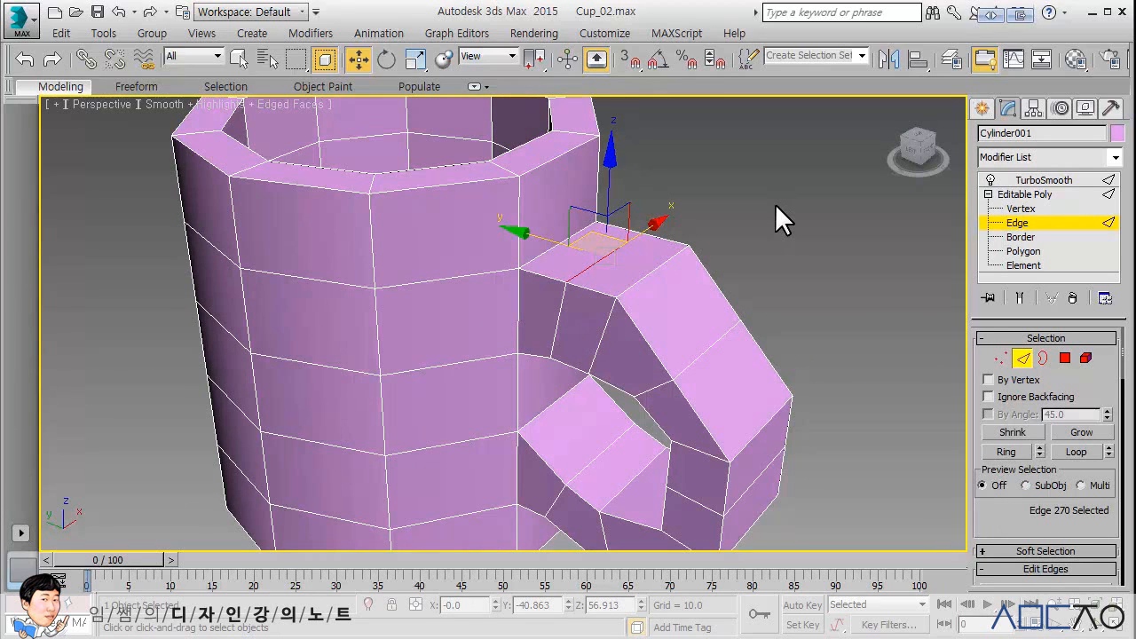
{"action": "left_click", "coordinate": [1077, 452]}
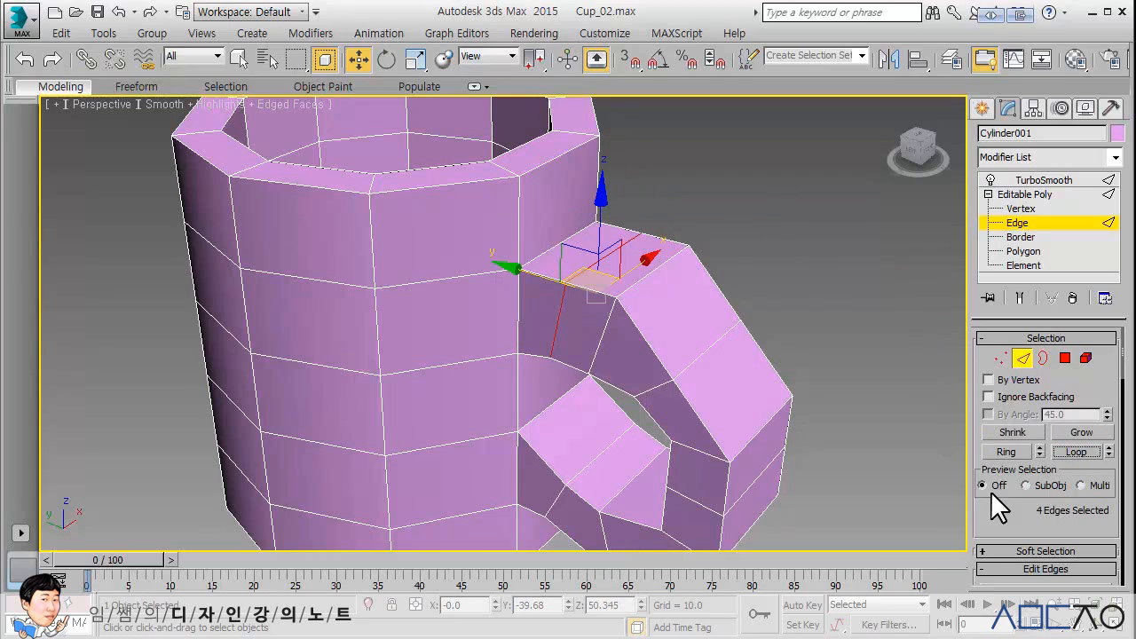
{"action": "scroll", "coordinate": [994, 488], "scroll_direction": "down", "scroll_amount": 4}
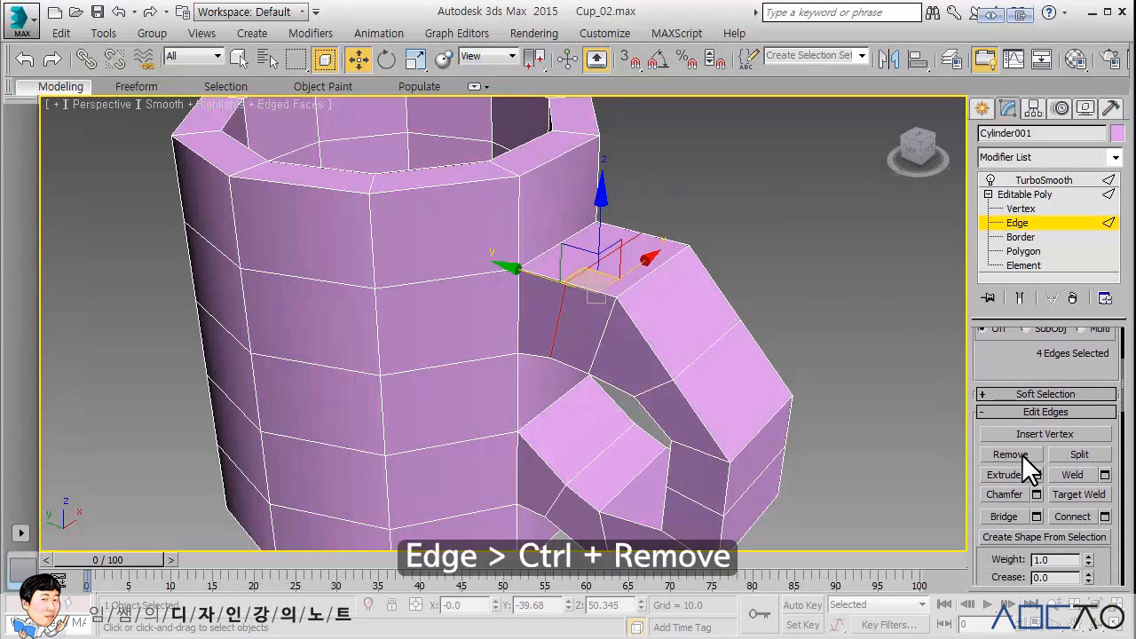
{"action": "left_click", "coordinate": [1022, 453], "text": "ctrl"}
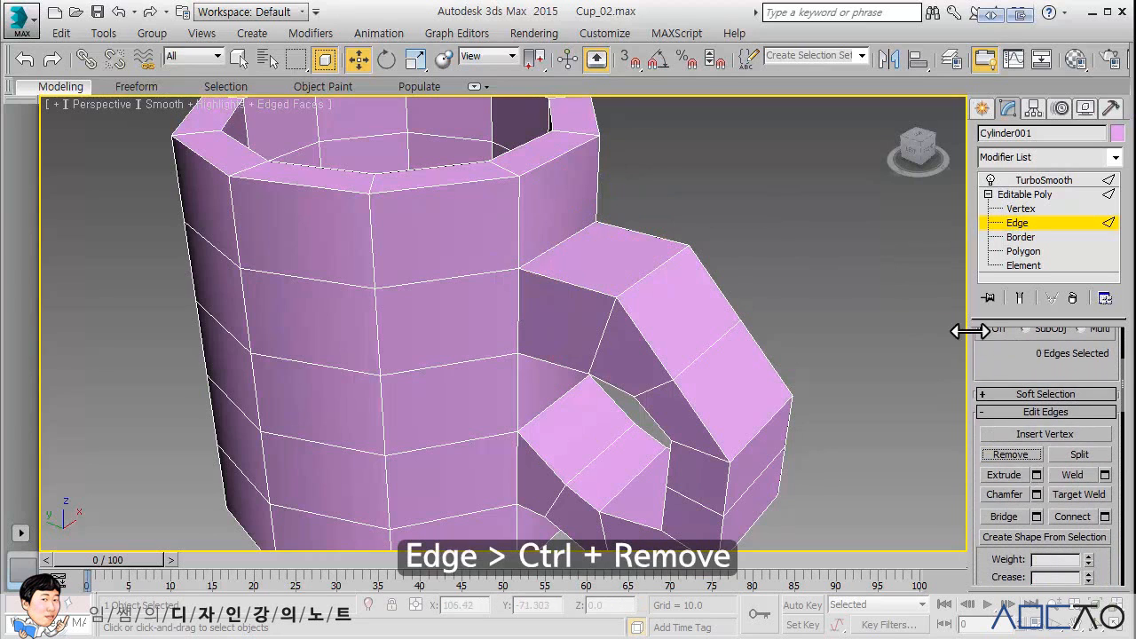
Step: At Vertex level in the Left view, move the 16 vertices of the handle's outer part horizontally closer to the cup
{"action": "left_click", "coordinate": [1016, 209]}
{"action": "middle_click_drag", "start_coordinate": [868, 300], "coordinate": [873, 290]}
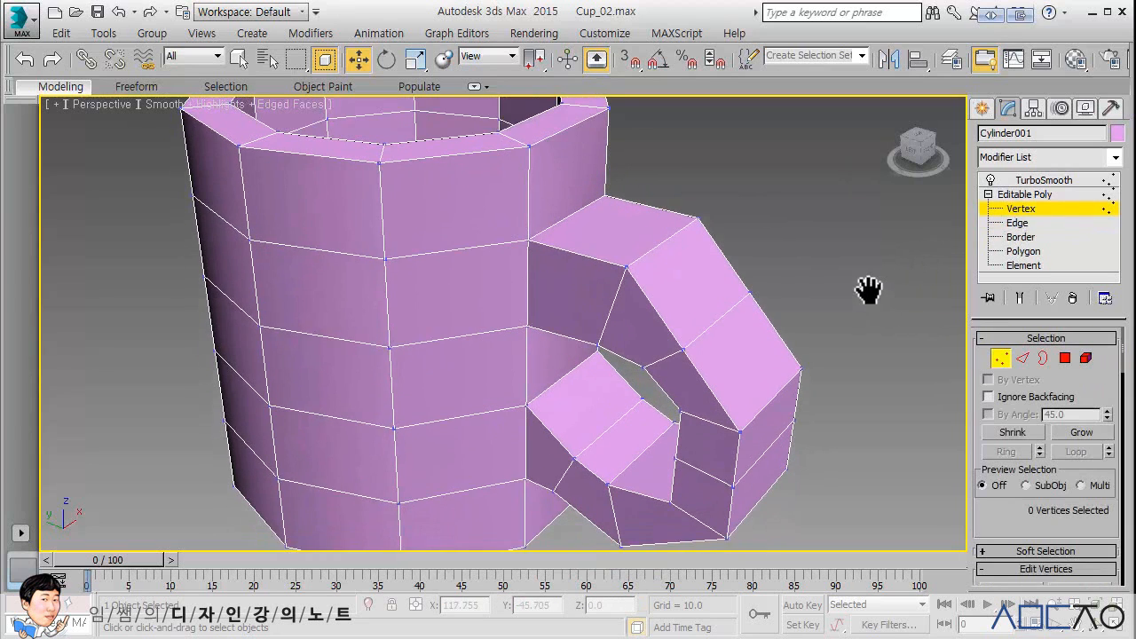
{"action": "key", "text": "alt+w"}
{"action": "middle_click_drag", "start_coordinate": [360, 447], "coordinate": [330, 432]}
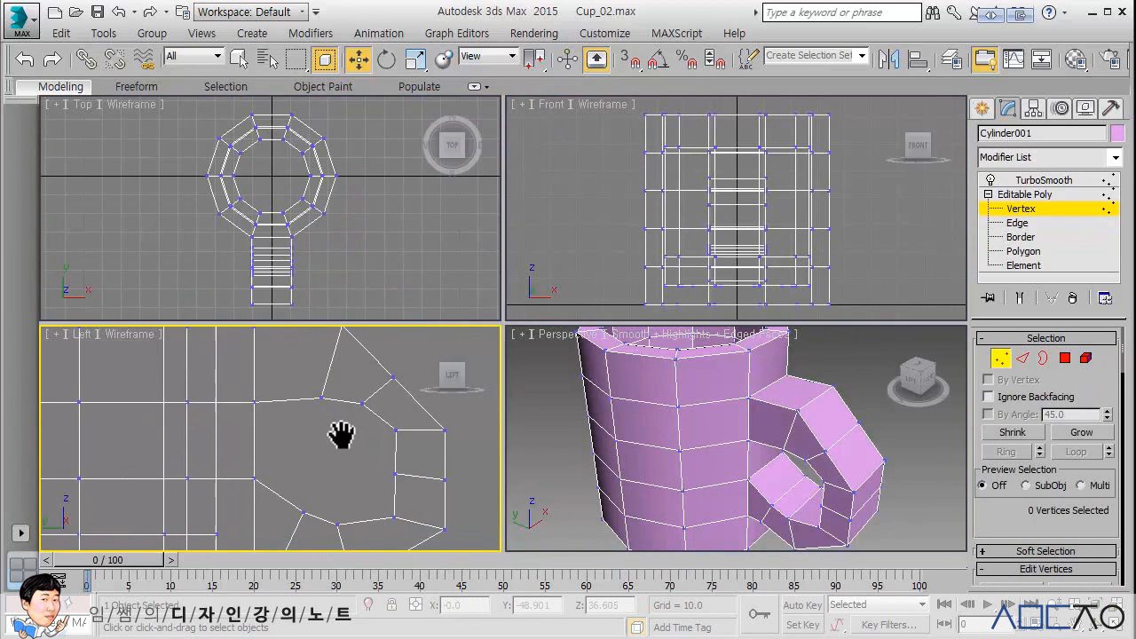
{"action": "key", "text": "alt+w"}
{"action": "scroll", "coordinate": [474, 442], "scroll_direction": "down", "scroll_amount": 5}
{"action": "left_click_drag", "start_coordinate": [740, 466], "coordinate": [609, 267]}
{"action": "left_click_drag", "start_coordinate": [736, 355], "coordinate": [710, 355]}
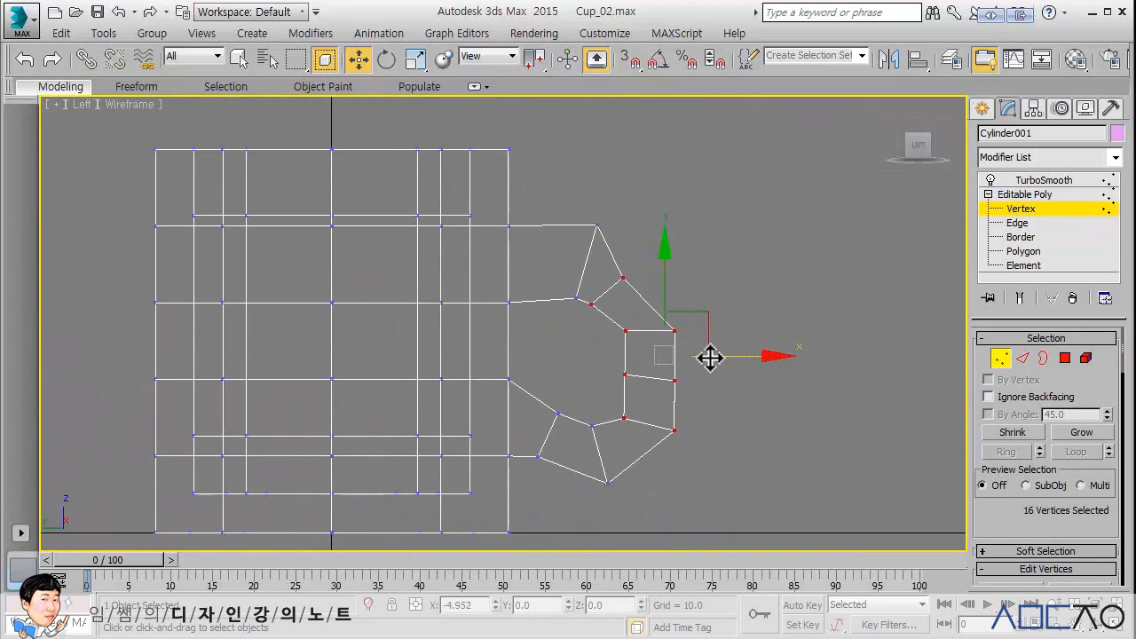
{"action": "left_click", "coordinate": [650, 356]}
Step: Move the inner vertices of the handle's upper corner toward the cup and slightly up
{"action": "scroll", "coordinate": [639, 364], "scroll_direction": "up", "scroll_amount": 5}
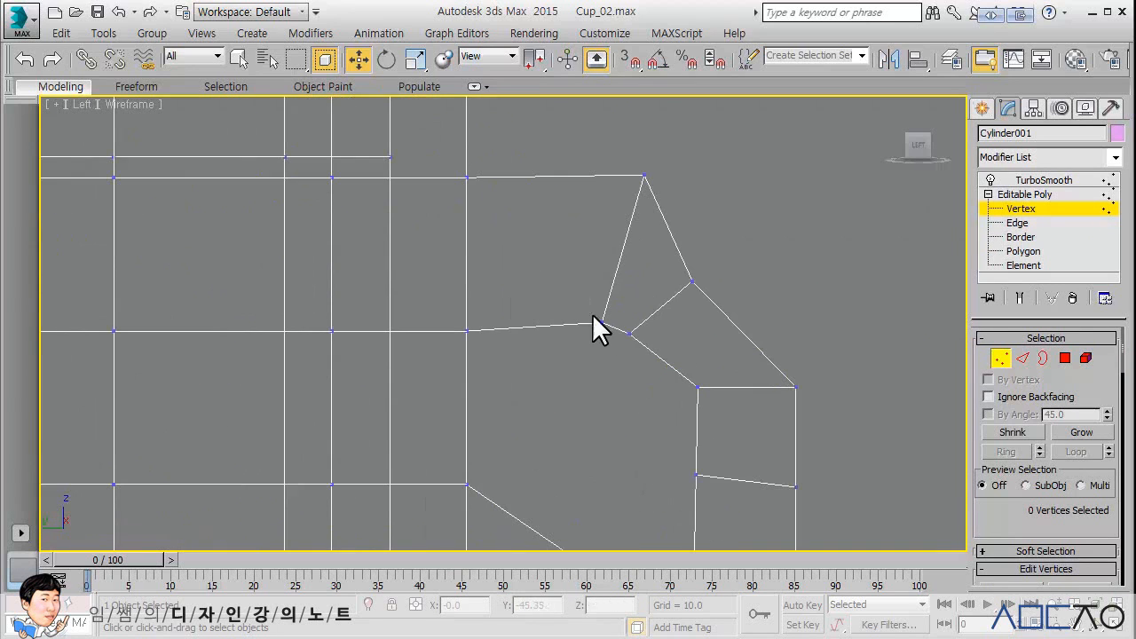
{"action": "left_click_drag", "start_coordinate": [591, 328], "coordinate": [575, 264]}
{"action": "left_click", "coordinate": [582, 311]}
Step: Pull the handle's top outer corner vertices toward the cup and raise the next outer pair slightly to round the bend
{"action": "middle_click_drag", "start_coordinate": [585, 267], "coordinate": [559, 328]}
{"action": "left_click_drag", "start_coordinate": [622, 265], "coordinate": [591, 211]}
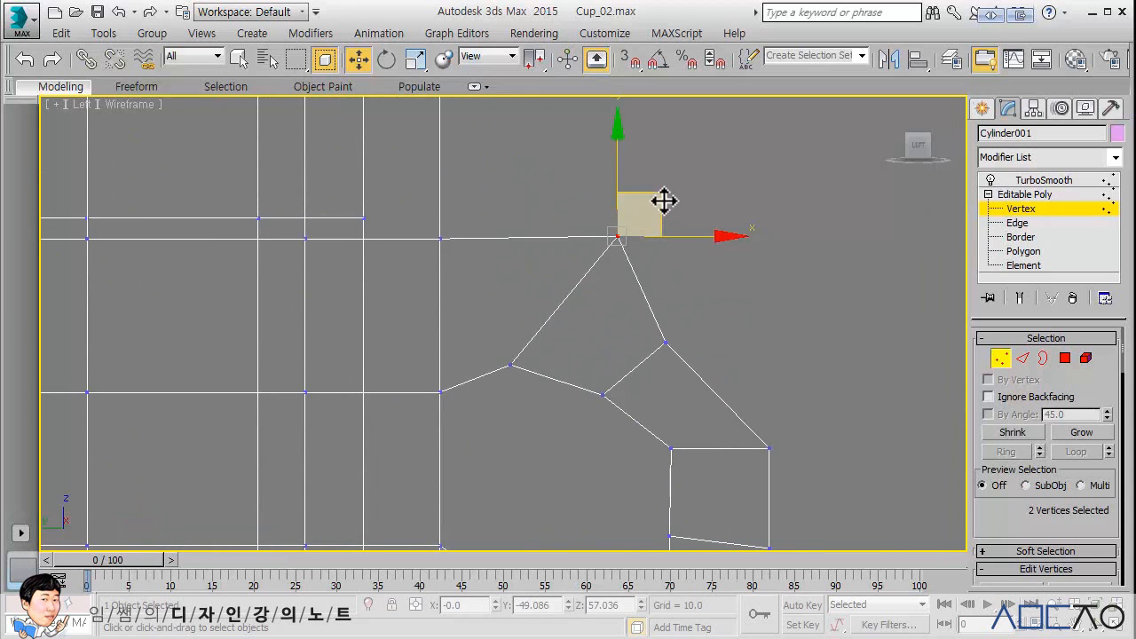
{"action": "left_click_drag", "start_coordinate": [660, 200], "coordinate": [588, 216]}
{"action": "left_click", "coordinate": [692, 336]}
{"action": "left_click_drag", "start_coordinate": [695, 360], "coordinate": [646, 318]}
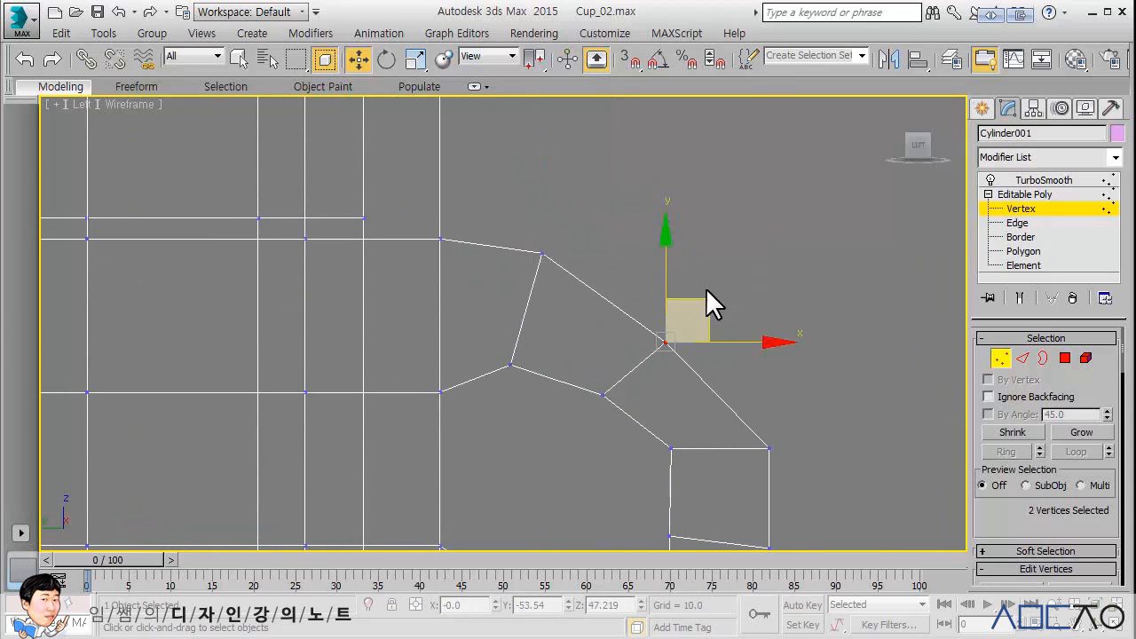
{"action": "left_click_drag", "start_coordinate": [706, 297], "coordinate": [699, 266]}
{"action": "left_click", "coordinate": [769, 280]}
Step: Select the middle row of vertices on the handle's upright section and scale it along the vertical axis until level
{"action": "middle_click_drag", "start_coordinate": [812, 284], "coordinate": [801, 182]}
{"action": "scroll", "coordinate": [798, 204], "scroll_direction": "down", "scroll_amount": 3}
{"action": "left_click_drag", "start_coordinate": [789, 391], "coordinate": [685, 342]}
{"action": "middle_click_drag", "start_coordinate": [738, 330], "coordinate": [633, 328]}
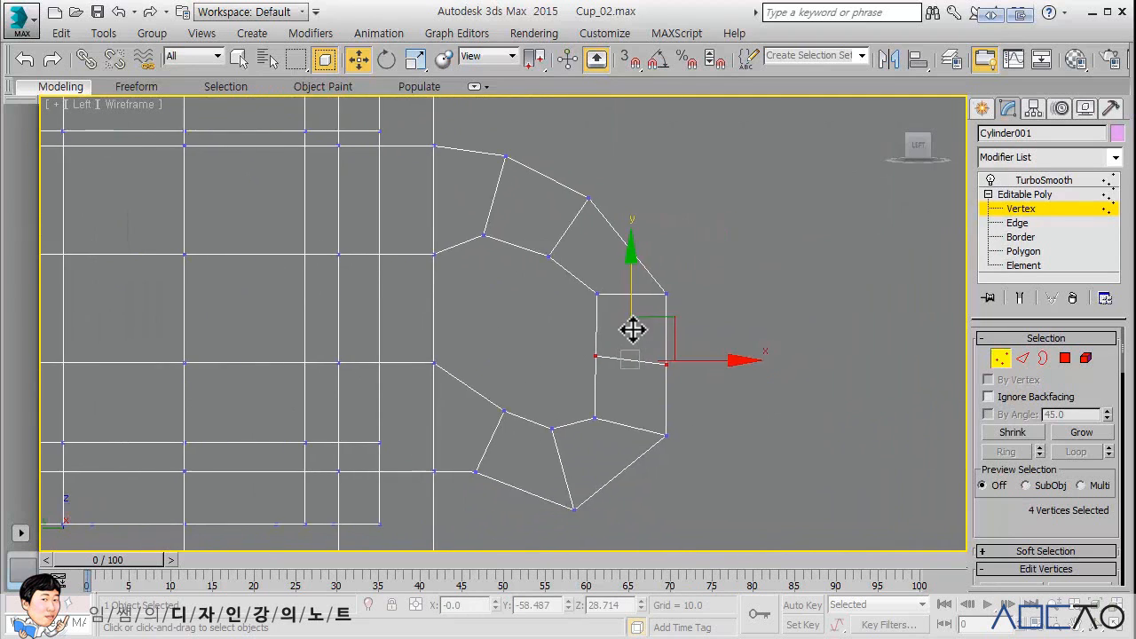
{"action": "scroll", "coordinate": [633, 328], "scroll_direction": "up", "scroll_amount": 3}
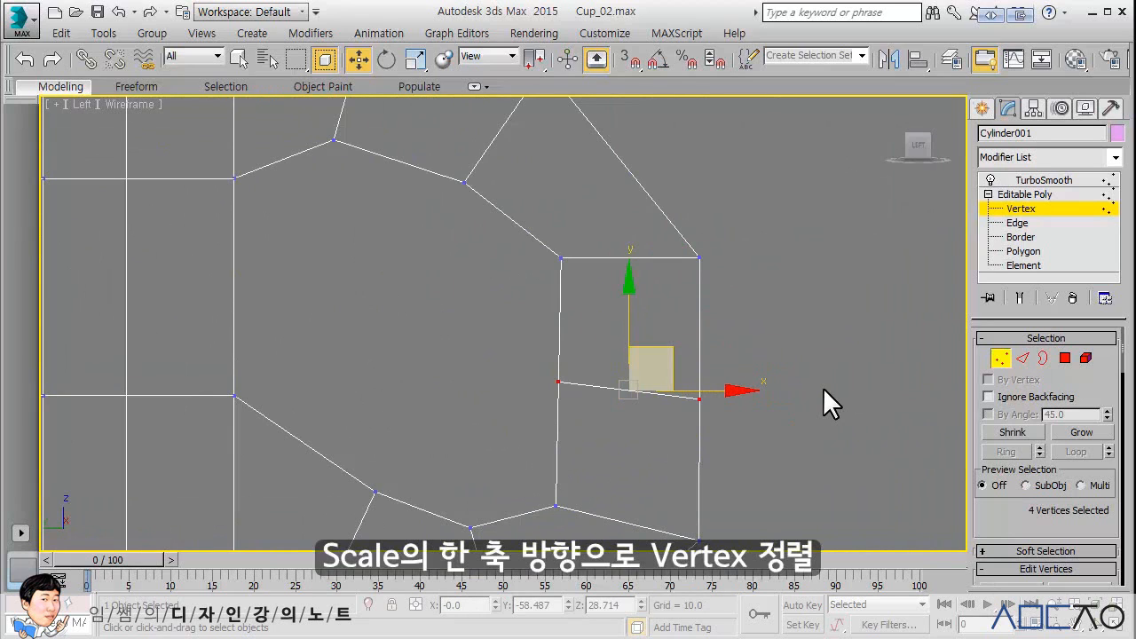
{"action": "key", "text": "r"}
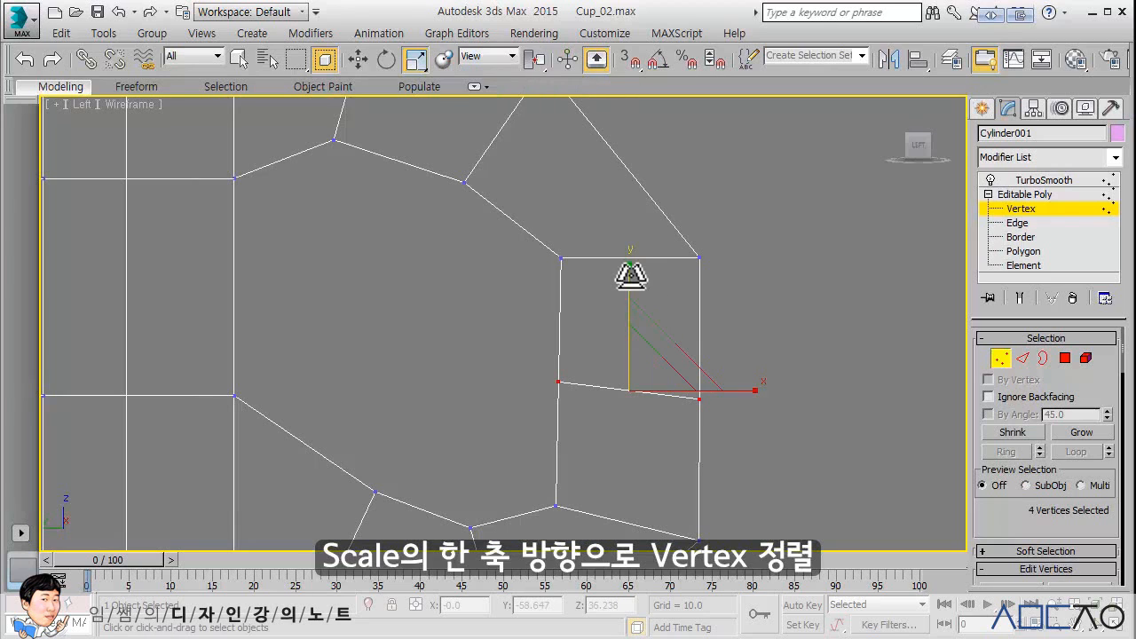
{"action": "left_click_drag", "start_coordinate": [627, 300], "coordinate": [588, 452]}
{"action": "left_click_drag", "start_coordinate": [433, 8], "coordinate": [413, 232]}
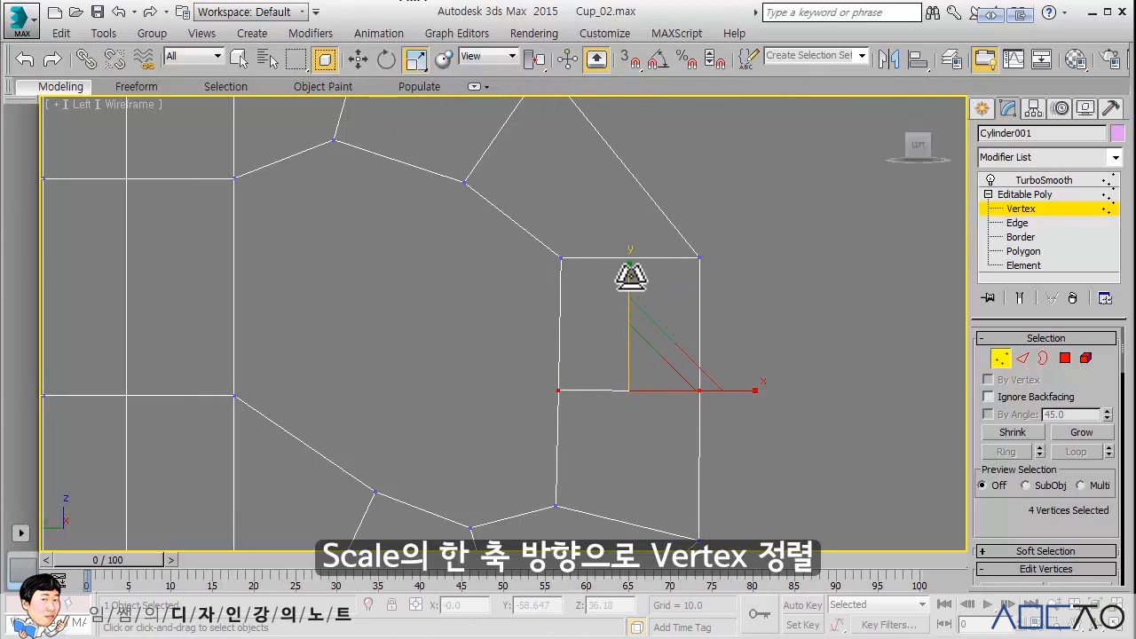
Step: Move the leveled middle row of handle vertices horizontally toward the cup and clear the selection
{"action": "middle_click_drag", "start_coordinate": [782, 294], "coordinate": [736, 272]}
{"action": "scroll", "coordinate": [789, 279], "scroll_direction": "down", "scroll_amount": 2}
{"action": "key", "text": "w"}
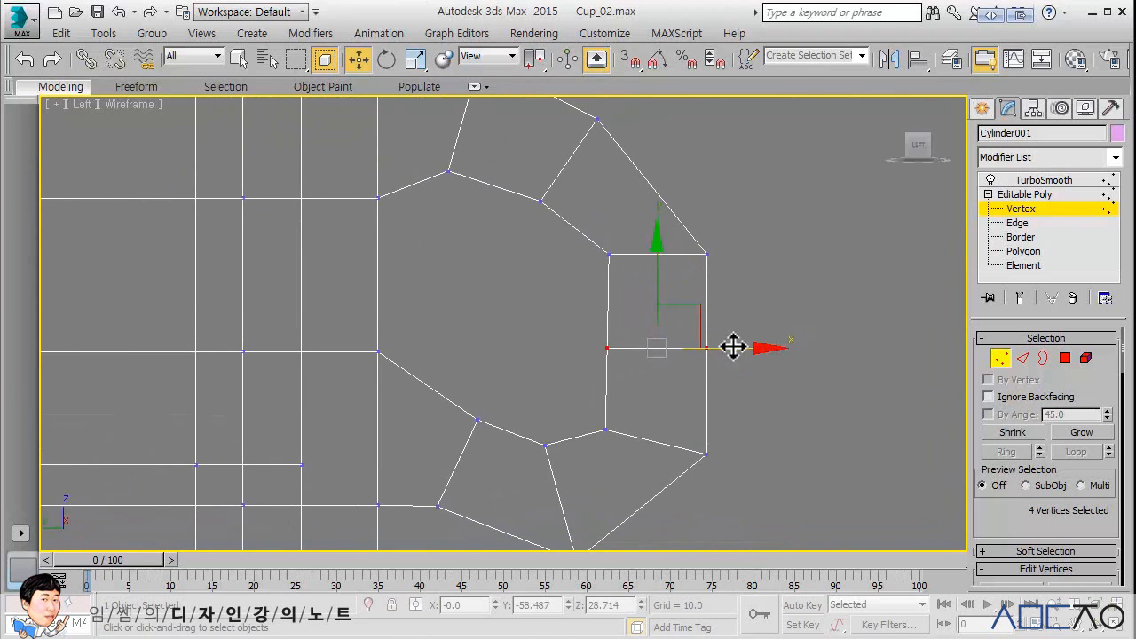
{"action": "left_click_drag", "start_coordinate": [731, 345], "coordinate": [706, 347]}
{"action": "left_click", "coordinate": [770, 273]}
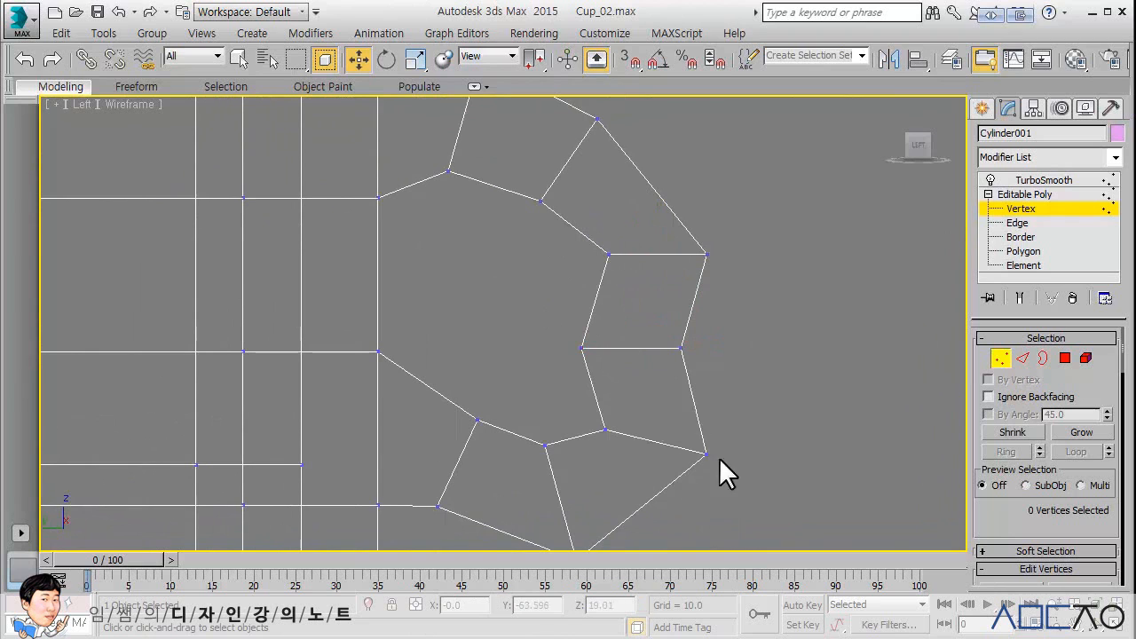
Step: Move the lower vertex row of the handle's upright section toward the cup and slightly up, clearing the selection
{"action": "left_click_drag", "start_coordinate": [601, 407], "coordinate": [603, 409]}
{"action": "left_click_drag", "start_coordinate": [698, 399], "coordinate": [686, 386]}
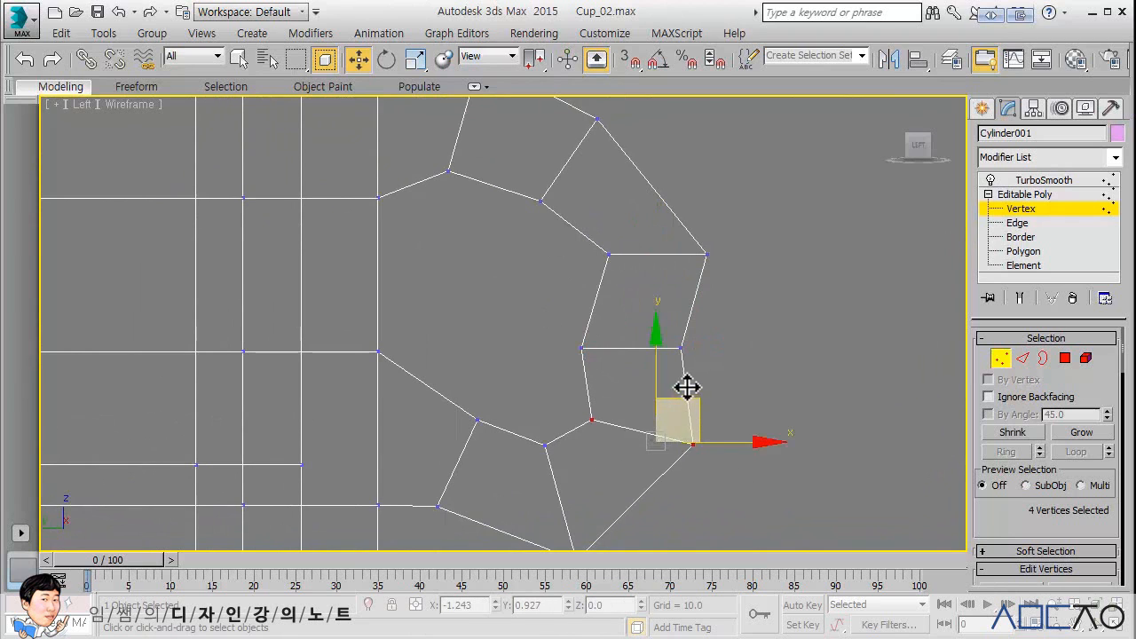
{"action": "left_click", "coordinate": [738, 273]}
Step: Select the three outer vertex pairs along the handle's upright section and move them horizontally toward the cup to thin it
{"action": "middle_click_drag", "start_coordinate": [739, 273], "coordinate": [725, 246]}
{"action": "left_click_drag", "start_coordinate": [691, 184], "coordinate": [755, 453]}
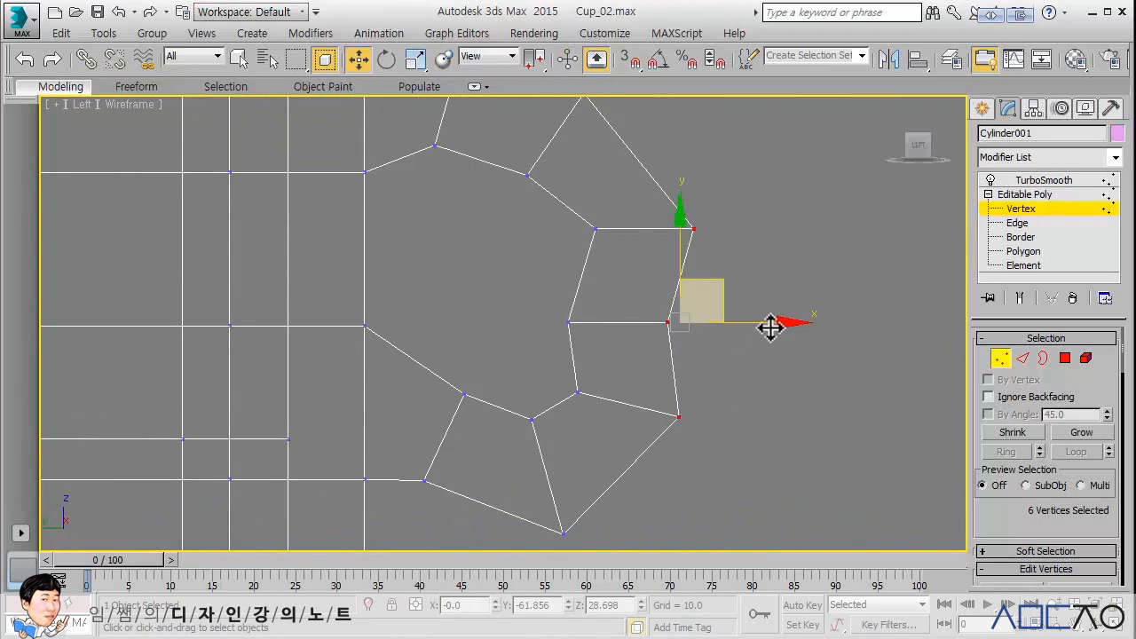
{"action": "left_click_drag", "start_coordinate": [769, 325], "coordinate": [742, 325]}
{"action": "left_click", "coordinate": [738, 378]}
Step: Move the handle's bottom outer corner vertices toward the cup and up to round the lower bend
{"action": "middle_click_drag", "start_coordinate": [739, 377], "coordinate": [748, 311]}
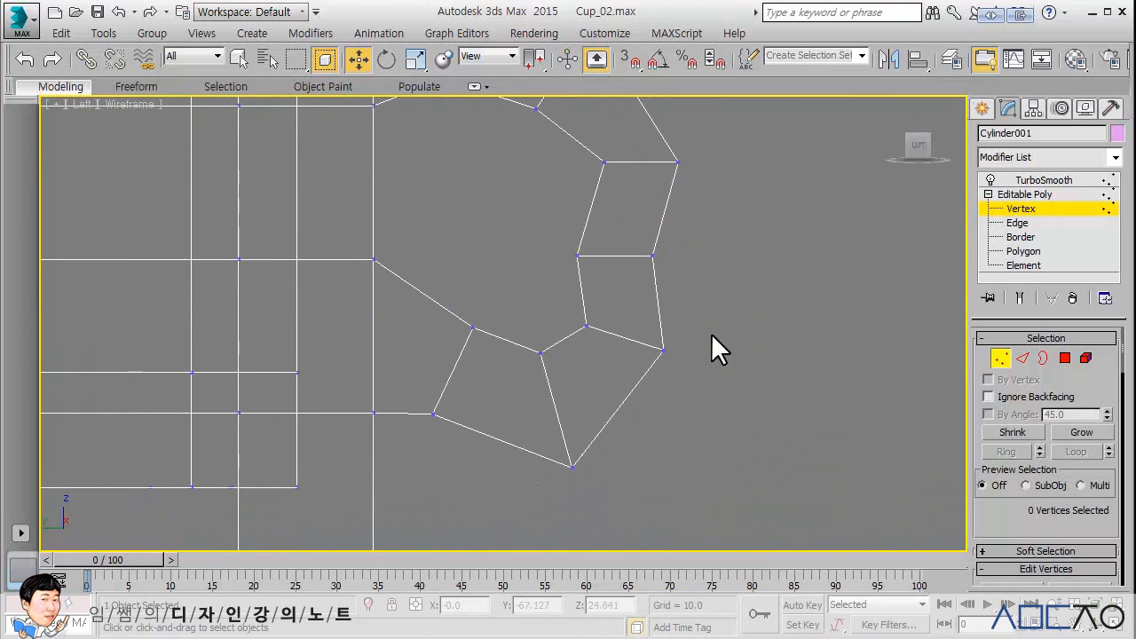
{"action": "left_click_drag", "start_coordinate": [596, 493], "coordinate": [546, 443]}
{"action": "left_click_drag", "start_coordinate": [614, 424], "coordinate": [590, 394]}
Step: Nudge the two inner vertex pairs of the handle's upper bend slightly toward the cup and up
{"action": "middle_click_drag", "start_coordinate": [747, 247], "coordinate": [714, 337]}
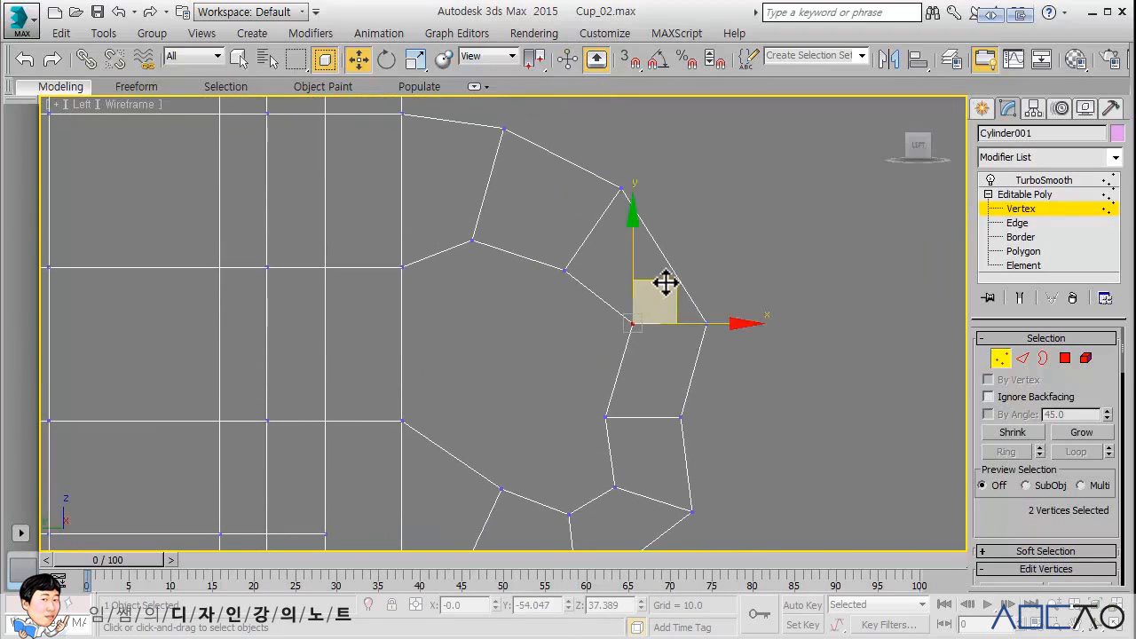
{"action": "left_click_drag", "start_coordinate": [665, 284], "coordinate": [661, 275]}
{"action": "left_click", "coordinate": [714, 198]}
{"action": "left_click_drag", "start_coordinate": [582, 296], "coordinate": [547, 251]}
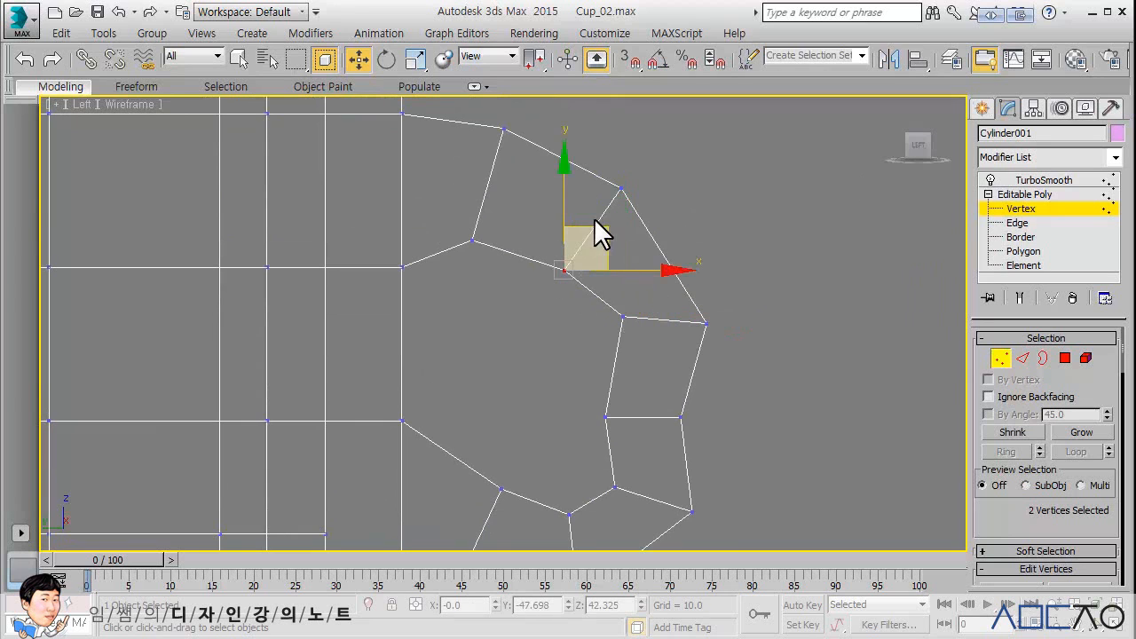
{"action": "left_click_drag", "start_coordinate": [599, 222], "coordinate": [592, 213]}
{"action": "left_click", "coordinate": [714, 192]}
Step: Move the two outer vertex pairs of the handle's upper bend slightly up and toward the cup to round the curve
{"action": "left_click_drag", "start_coordinate": [693, 229], "coordinate": [579, 167]}
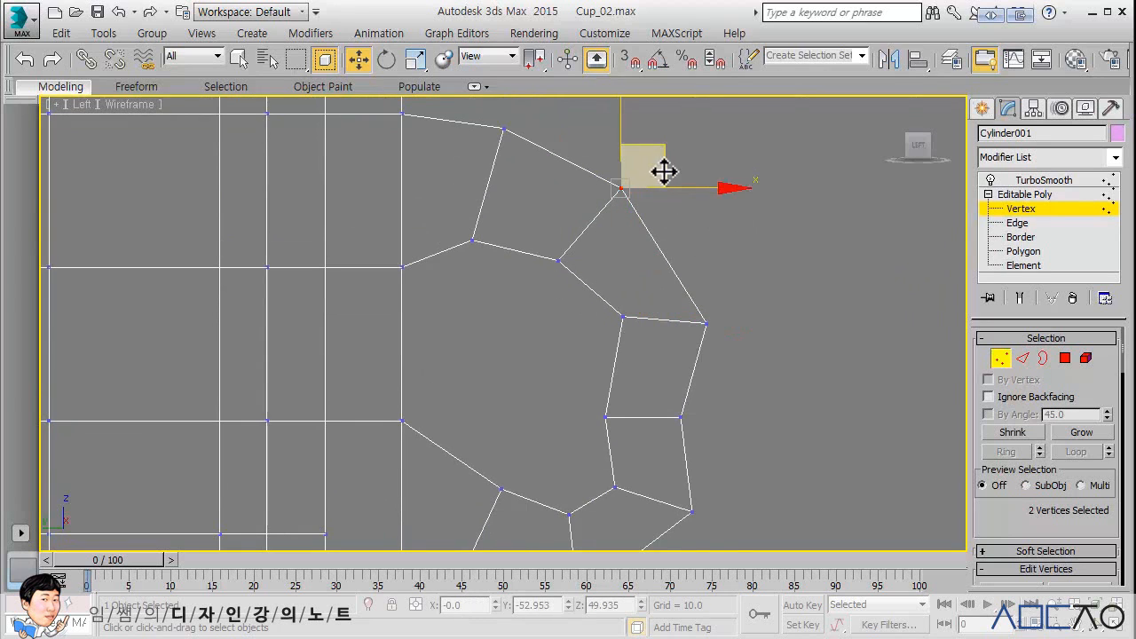
{"action": "middle_click_drag", "start_coordinate": [664, 169], "coordinate": [661, 208]}
{"action": "left_click_drag", "start_coordinate": [661, 183], "coordinate": [653, 173]}
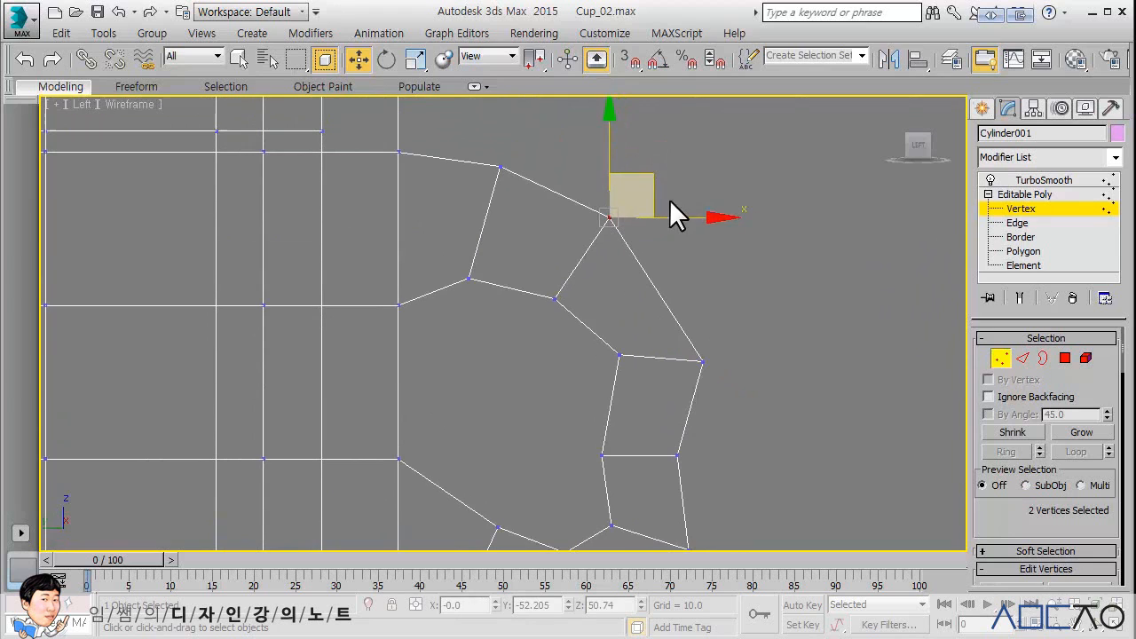
{"action": "middle_click_drag", "start_coordinate": [754, 252], "coordinate": [755, 221]}
{"action": "scroll", "coordinate": [756, 227], "scroll_direction": "down", "scroll_amount": 2}
{"action": "left_click", "coordinate": [754, 373]}
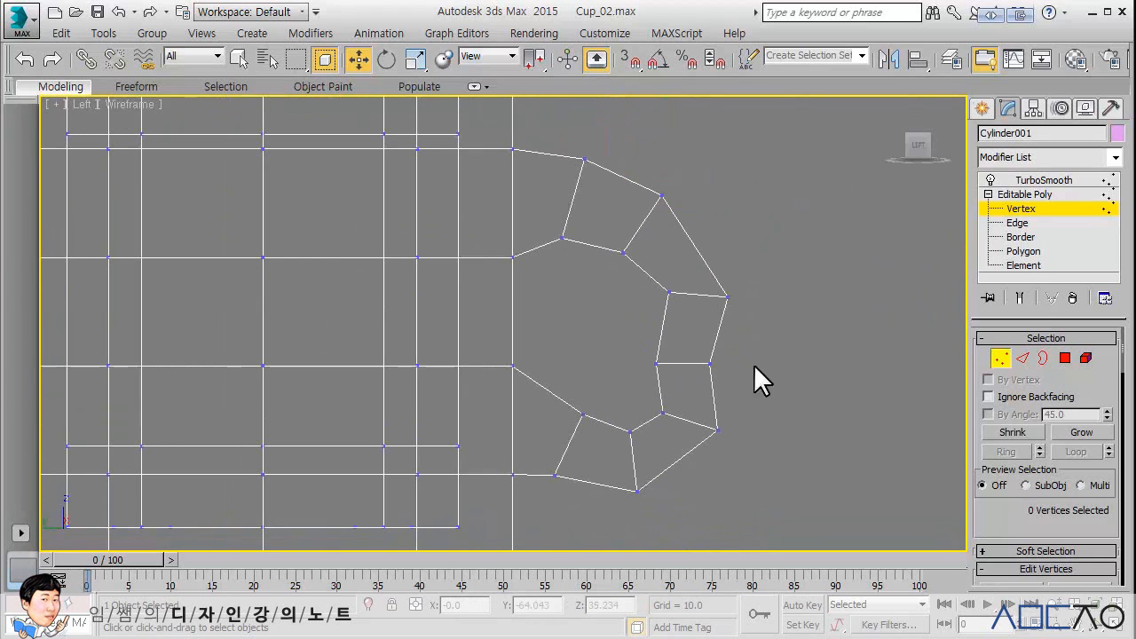
{"action": "left_click_drag", "start_coordinate": [748, 318], "coordinate": [719, 275]}
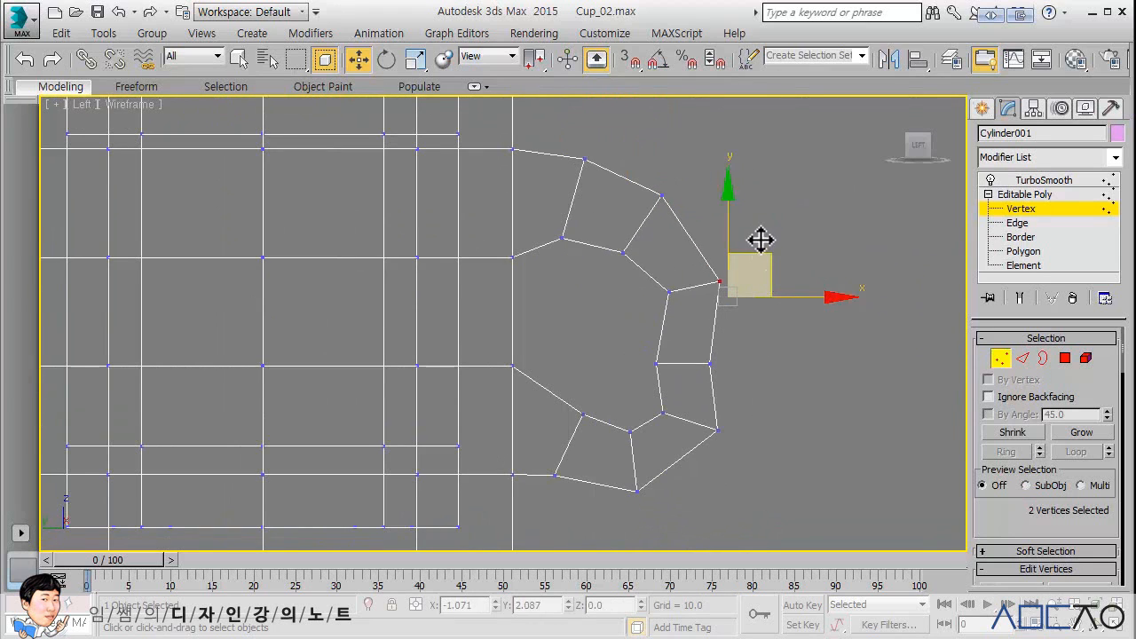
{"action": "left_click", "coordinate": [799, 192]}
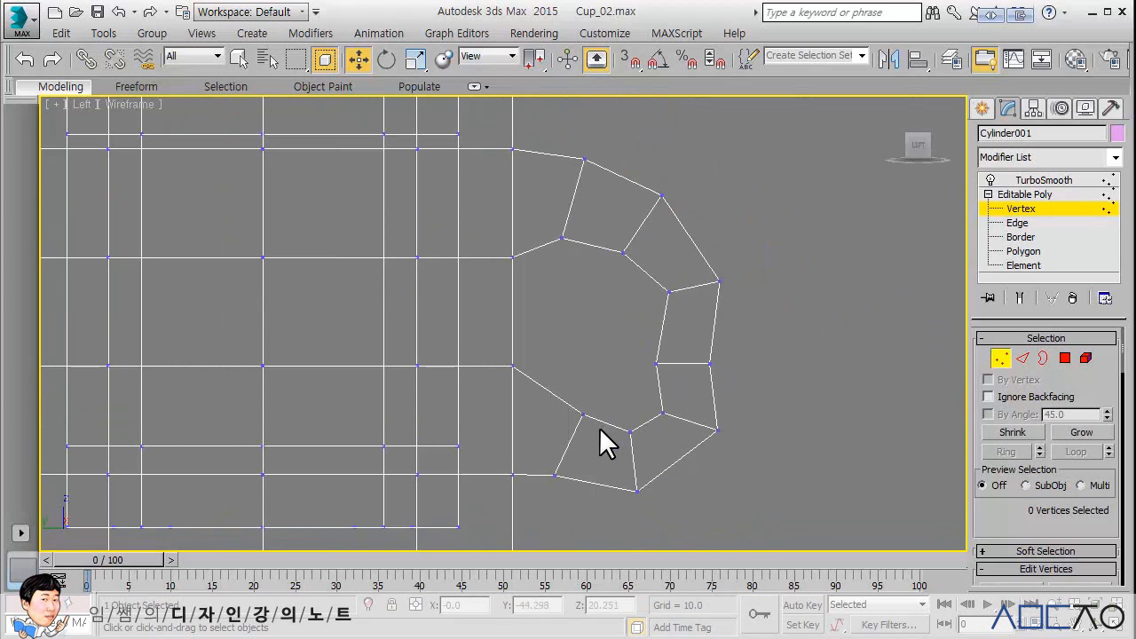
Step: Return to the TurboSmooth level and examine the smoothed handle's shape and thickness in the side and perspective views
{"action": "left_click_drag", "start_coordinate": [599, 428], "coordinate": [600, 369]}
{"action": "left_click", "coordinate": [811, 285]}
{"action": "left_click", "coordinate": [999, 211]}
{"action": "left_click", "coordinate": [1027, 177]}
{"action": "middle_click_drag", "start_coordinate": [748, 273], "coordinate": [755, 267]}
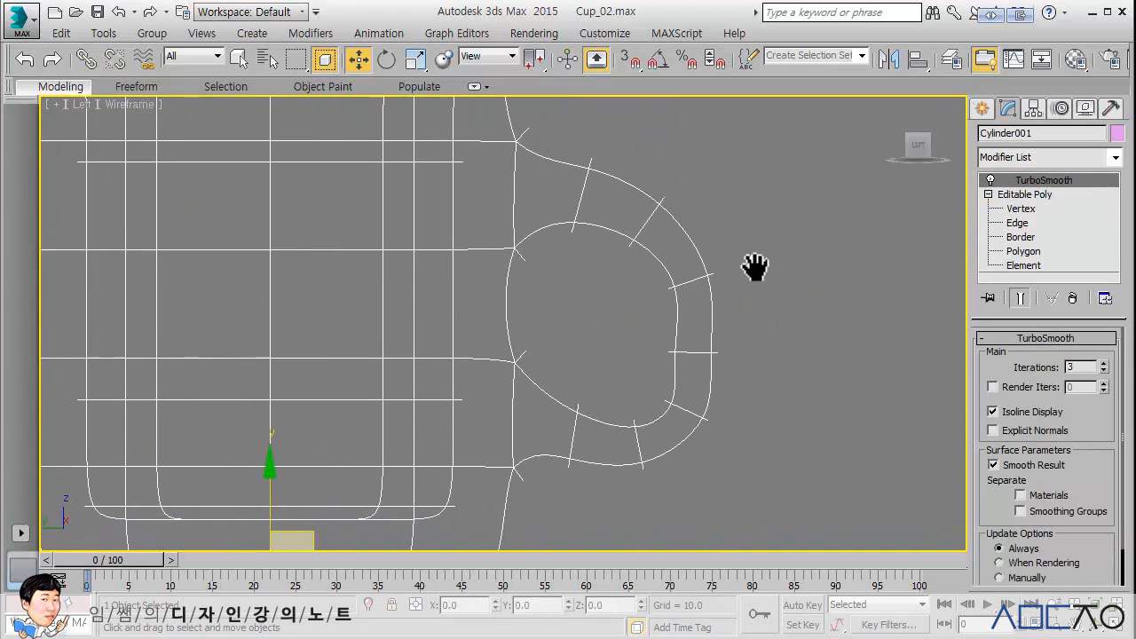
{"action": "key", "text": "alt+w"}
{"action": "left_click", "coordinate": [787, 385]}
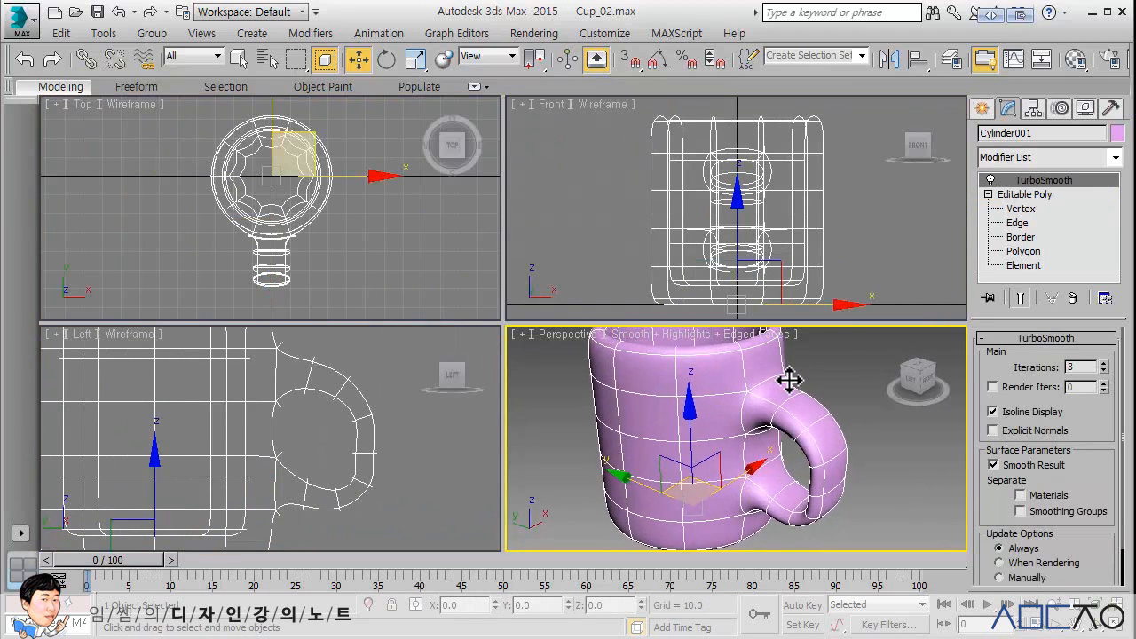
{"action": "key", "text": "z"}
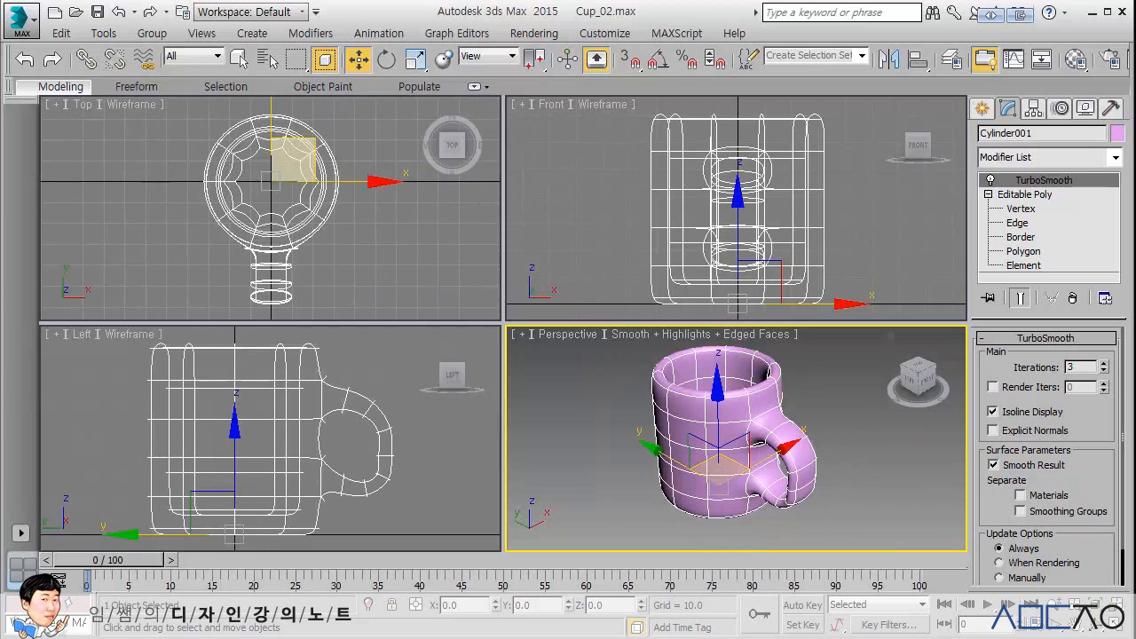
{"action": "middle_click_drag", "start_coordinate": [845, 412], "coordinate": [833, 405]}
{"action": "key", "text": "alt+w"}
{"action": "middle_click_drag", "start_coordinate": [700, 308], "coordinate": [568, 312]}
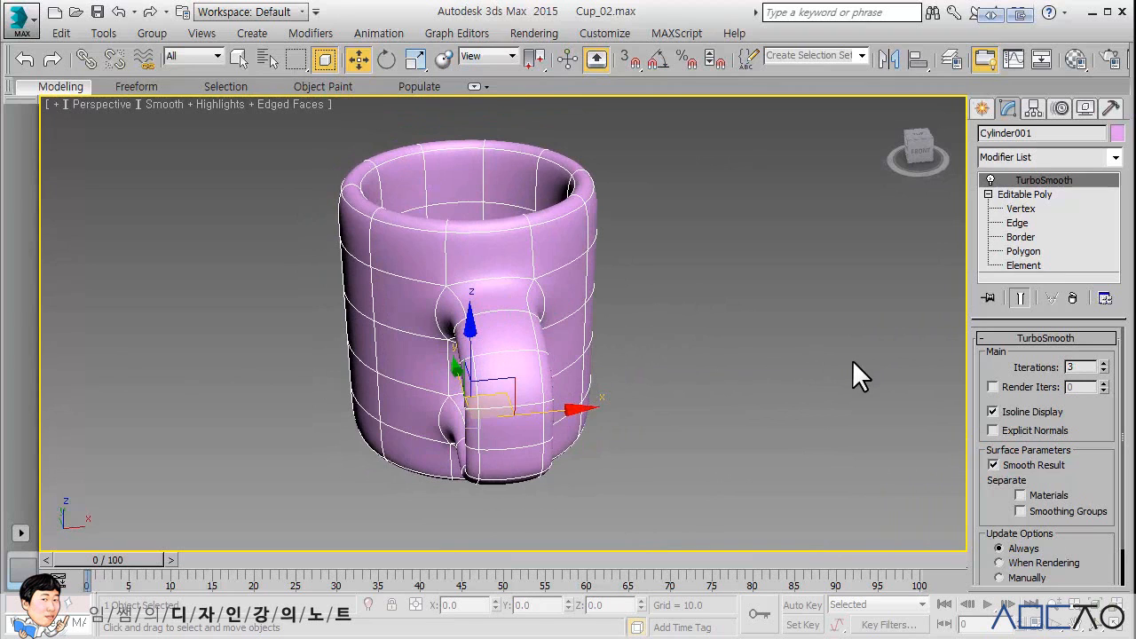
{"action": "key", "text": "alt+w"}
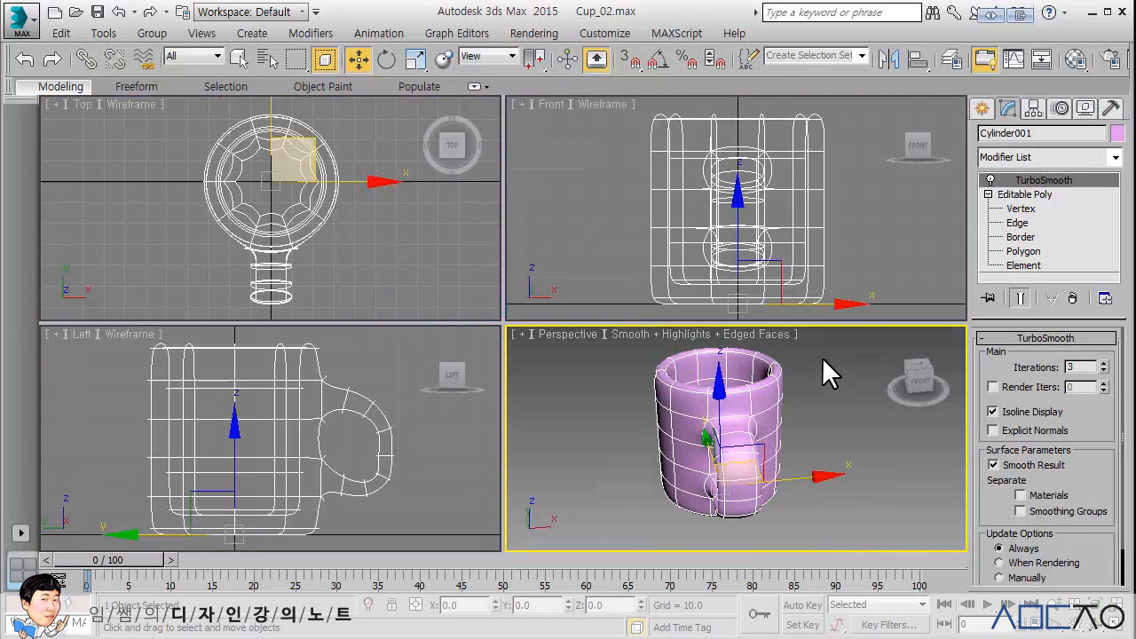
{"action": "mouse_move", "coordinate": [741, 414]}
{"action": "middle_mouse_down"}
{"action": "mouse_move", "coordinate": [728, 402]}
{"action": "mouse_move", "coordinate": [736, 418]}
{"action": "middle_mouse_up"}
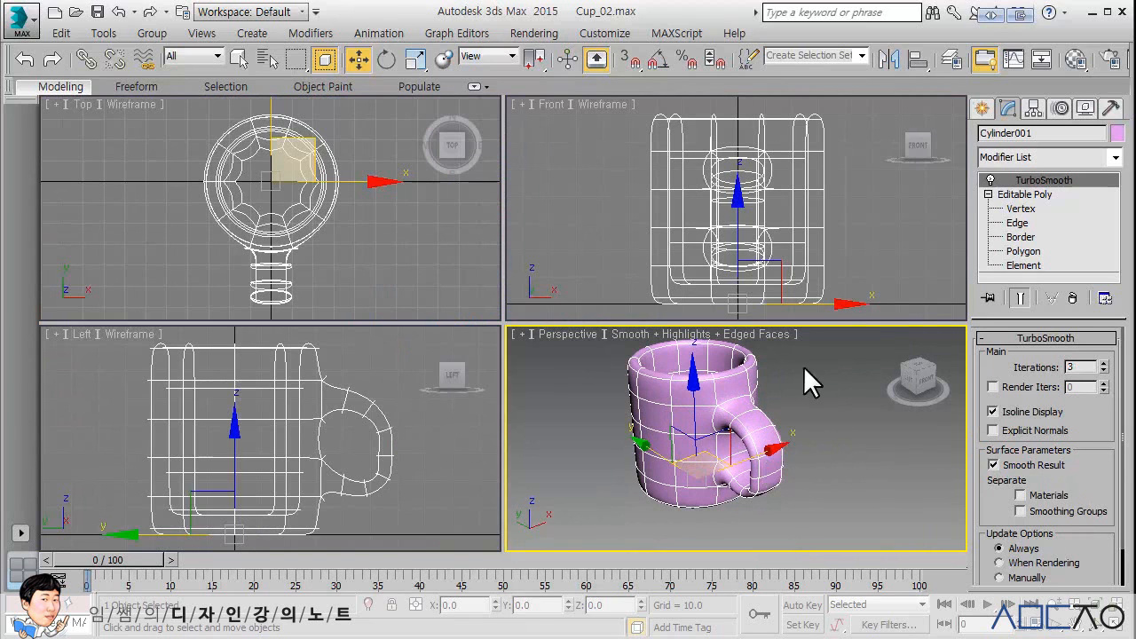
Step: At vertex level, select all 28 handle vertices beyond the cup joint in the Top view and scale them narrower along X
{"action": "middle_click_drag", "start_coordinate": [338, 250], "coordinate": [324, 176]}
{"action": "left_click", "coordinate": [1021, 209]}
{"action": "scroll", "coordinate": [308, 229], "scroll_direction": "up", "scroll_amount": 3}
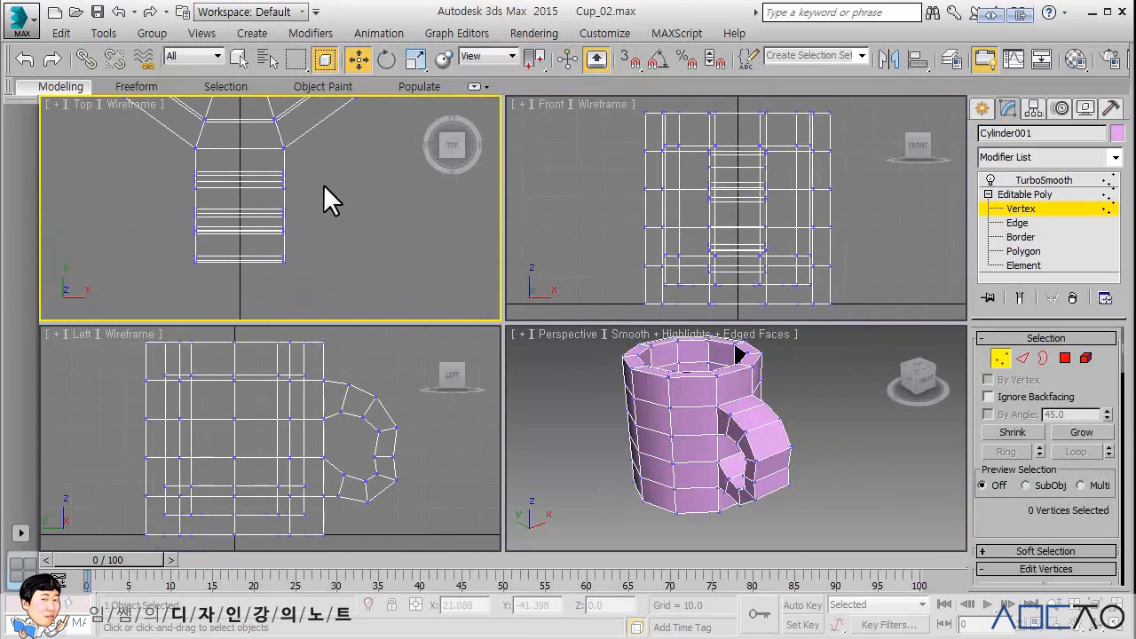
{"action": "left_click_drag", "start_coordinate": [300, 277], "coordinate": [256, 158]}
{"action": "left_click_drag", "start_coordinate": [205, 276], "coordinate": [174, 159]}
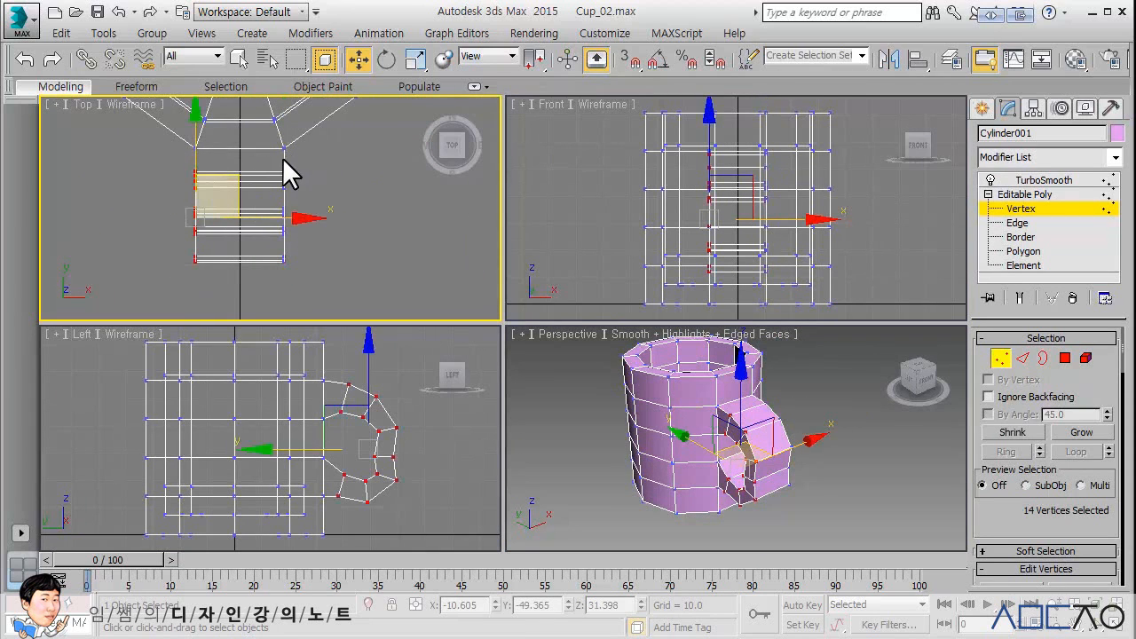
{"action": "left_click", "coordinate": [350, 219]}
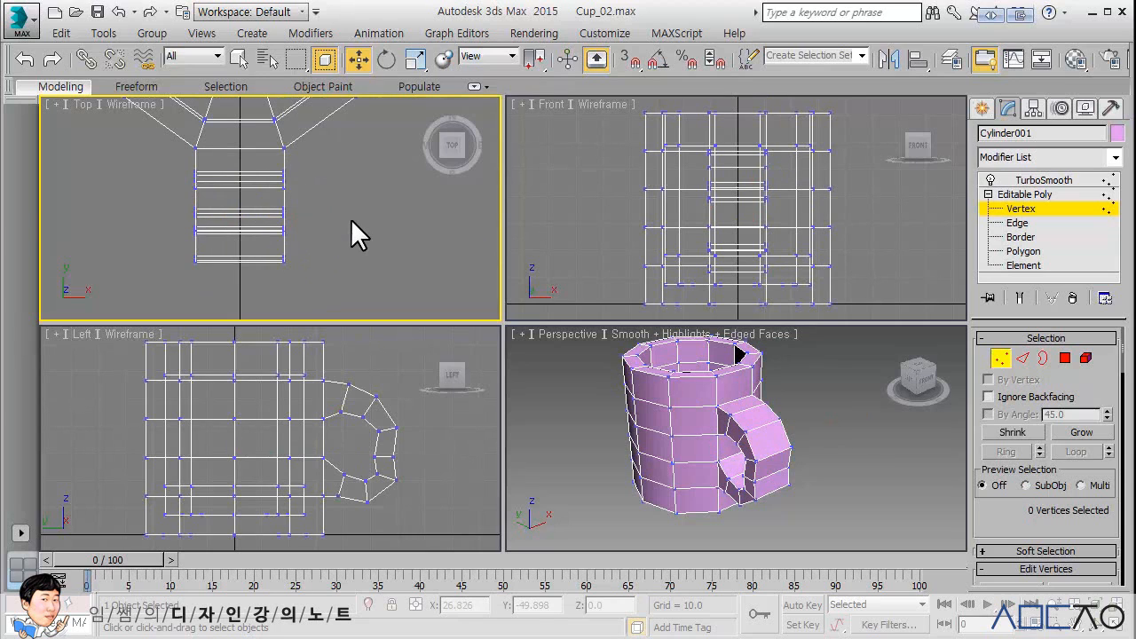
{"action": "left_click_drag", "start_coordinate": [316, 276], "coordinate": [172, 158]}
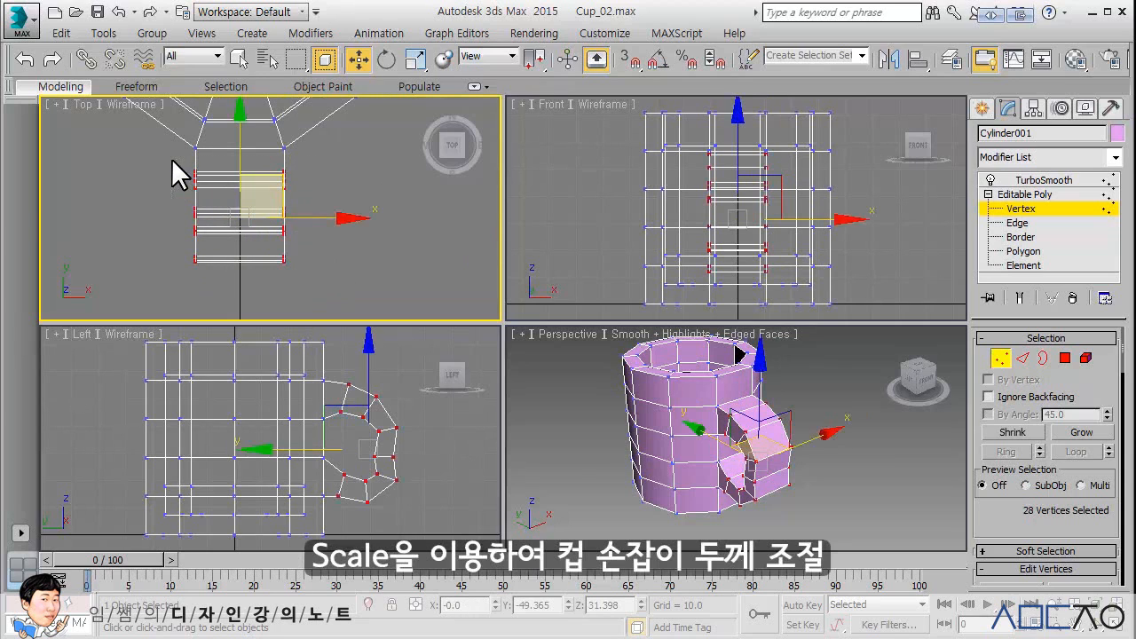
{"action": "left_click", "coordinate": [413, 58]}
{"action": "left_click_drag", "start_coordinate": [358, 216], "coordinate": [191, 164]}
Step: Select the handle's outer 20 vertices in the Top view, scale them to about 96% along X, and leave vertex level
{"action": "left_click", "coordinate": [327, 183]}
{"action": "left_click_drag", "start_coordinate": [256, 175], "coordinate": [357, 178]}
{"action": "left_click", "coordinate": [302, 288]}
{"action": "left_click_drag", "start_coordinate": [302, 288], "coordinate": [212, 206]}
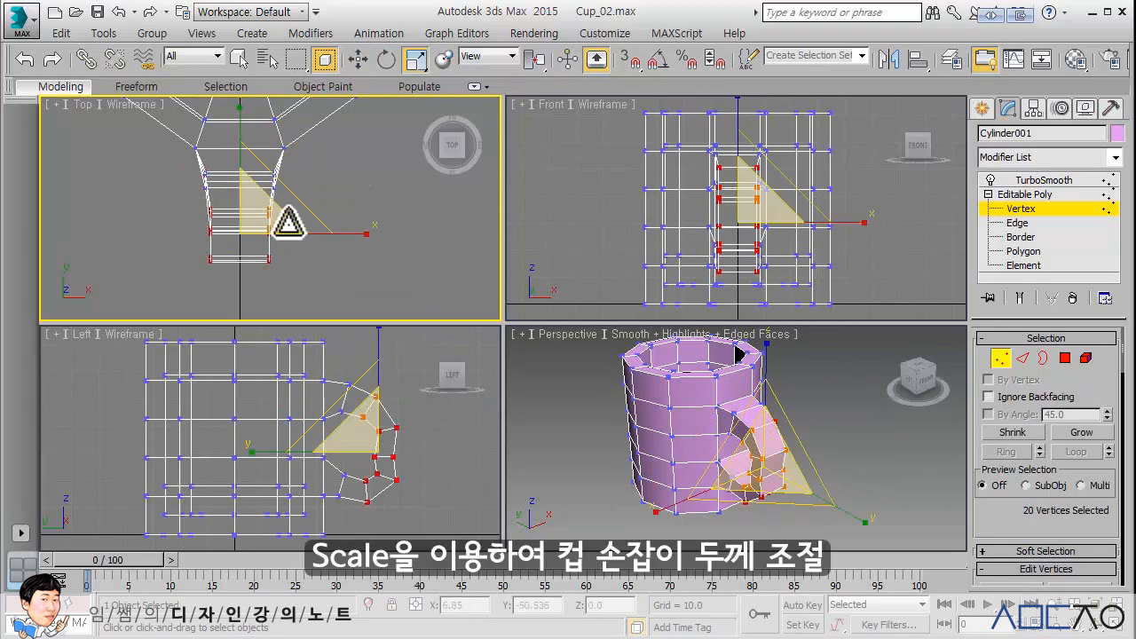
{"action": "left_click_drag", "start_coordinate": [292, 228], "coordinate": [344, 235]}
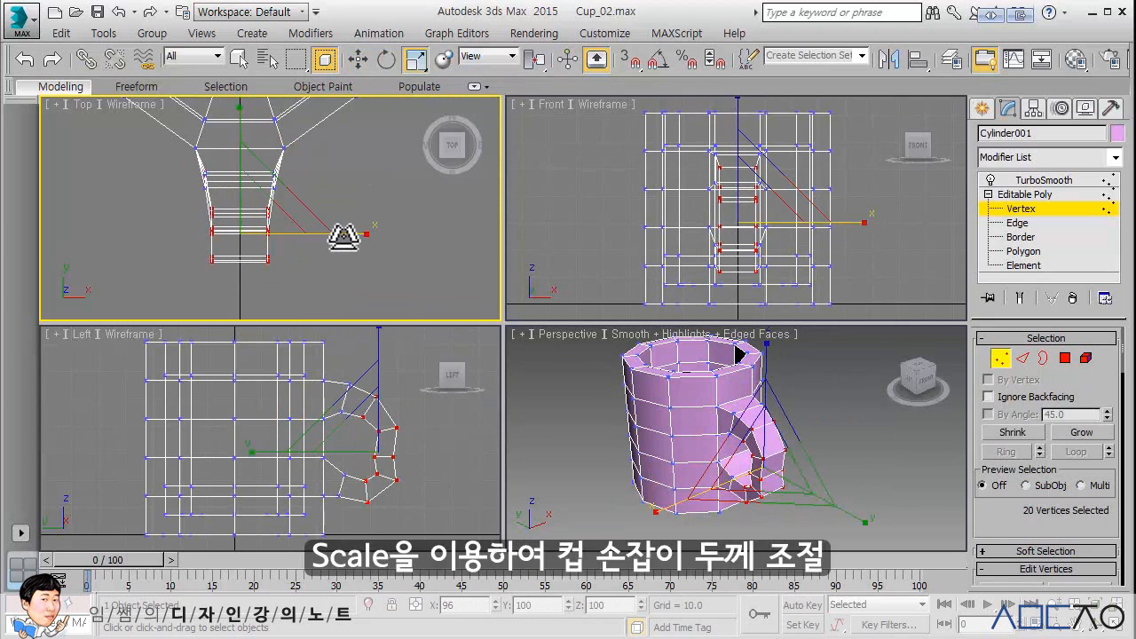
{"action": "left_click", "coordinate": [382, 255]}
{"action": "left_click", "coordinate": [555, 406]}
{"action": "left_click", "coordinate": [1025, 194]}
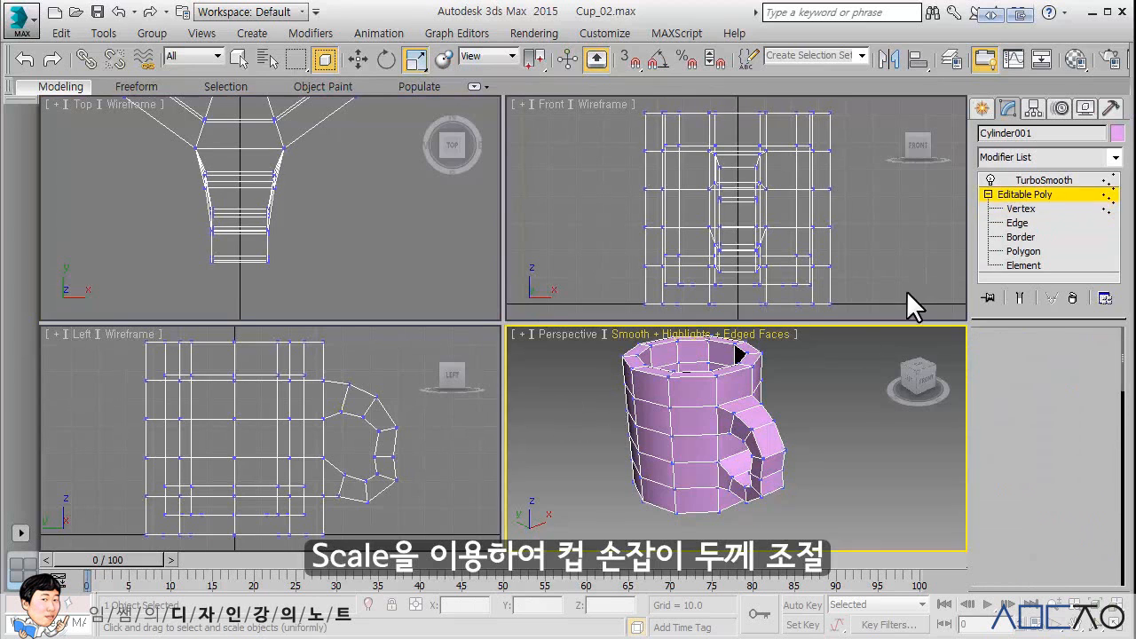
{"action": "middle_click_drag", "start_coordinate": [800, 400], "coordinate": [648, 400], "text": "alt"}
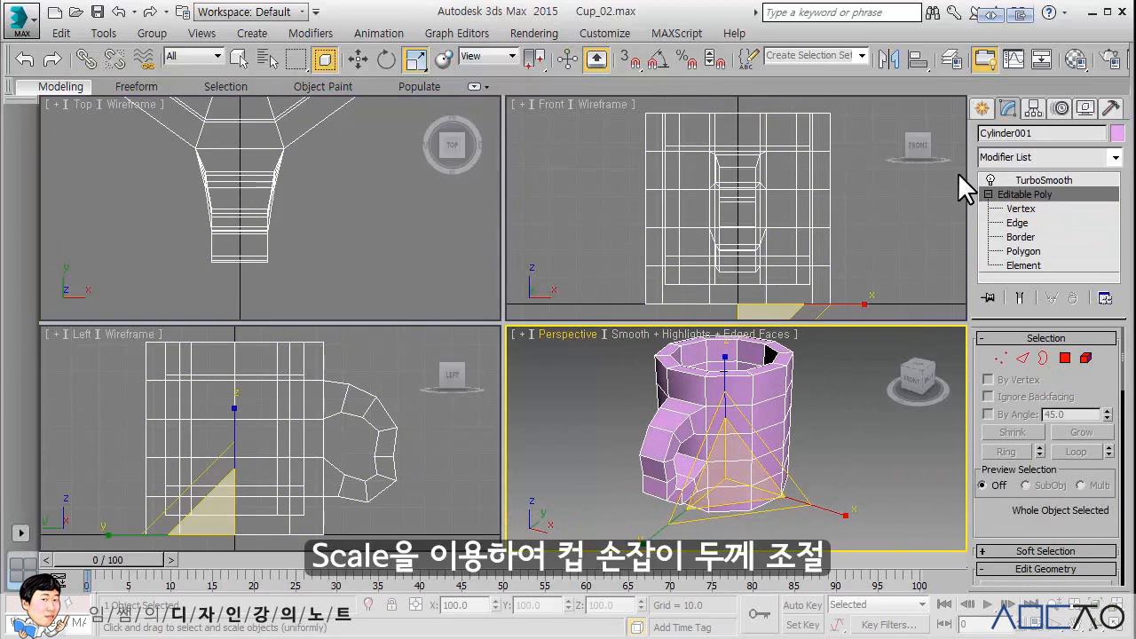
Step: Reselect the handle's outer 20 vertices at vertex level and widen them to about 106% along X
{"action": "left_click", "coordinate": [1021, 209]}
{"action": "left_click", "coordinate": [312, 267]}
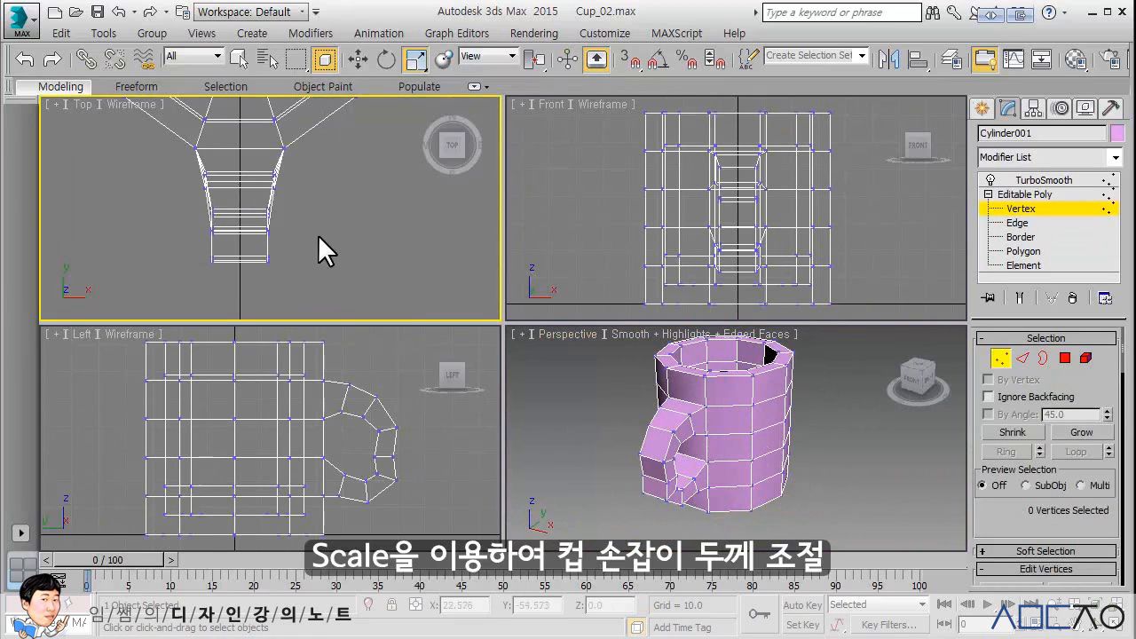
{"action": "left_click_drag", "start_coordinate": [318, 297], "coordinate": [194, 202]}
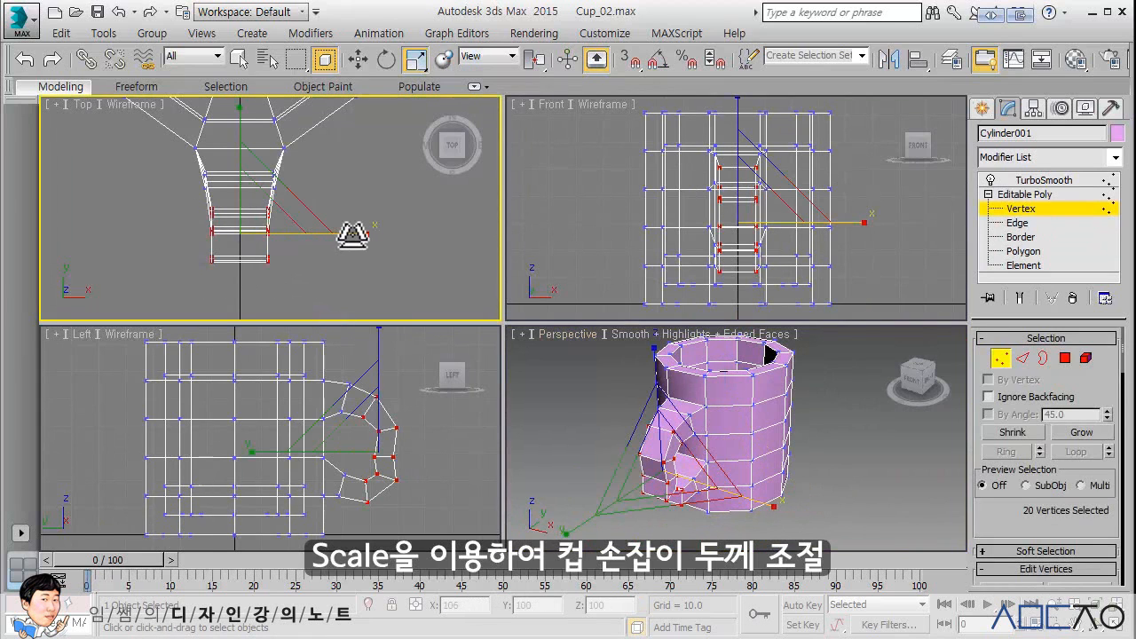
{"action": "left_click_drag", "start_coordinate": [340, 235], "coordinate": [354, 235]}
Step: Select all handle vertices beyond the cup joint, scale them slightly narrower along X, and clear the selection
{"action": "left_click_drag", "start_coordinate": [362, 279], "coordinate": [179, 166]}
{"action": "left_click_drag", "start_coordinate": [343, 211], "coordinate": [337, 222]}
{"action": "left_click", "coordinate": [362, 266]}
Step: Return to the TurboSmooth level and inspect the slimmed handle on the smoothed cup in the enlarged perspective view
{"action": "middle_click_drag", "start_coordinate": [632, 428], "coordinate": [773, 436], "text": "alt"}
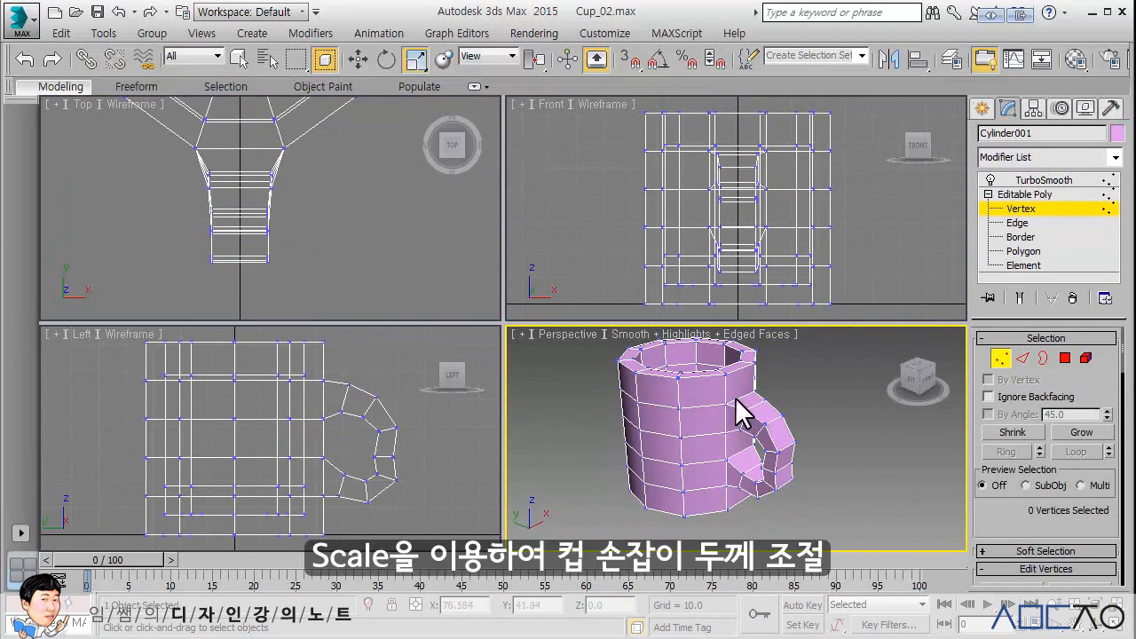
{"action": "left_click", "coordinate": [1025, 195]}
{"action": "left_click", "coordinate": [1039, 180]}
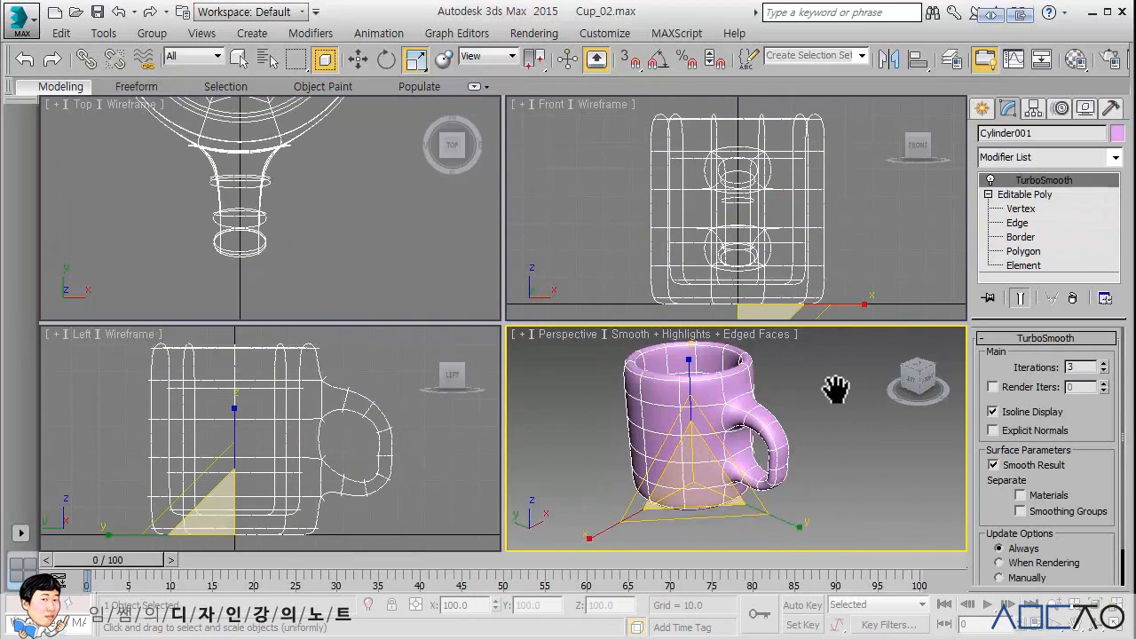
{"action": "middle_click_drag", "start_coordinate": [837, 385], "coordinate": [844, 388]}
{"action": "key", "text": "alt+w"}
{"action": "middle_click_drag", "start_coordinate": [776, 395], "coordinate": [742, 361], "text": "alt"}
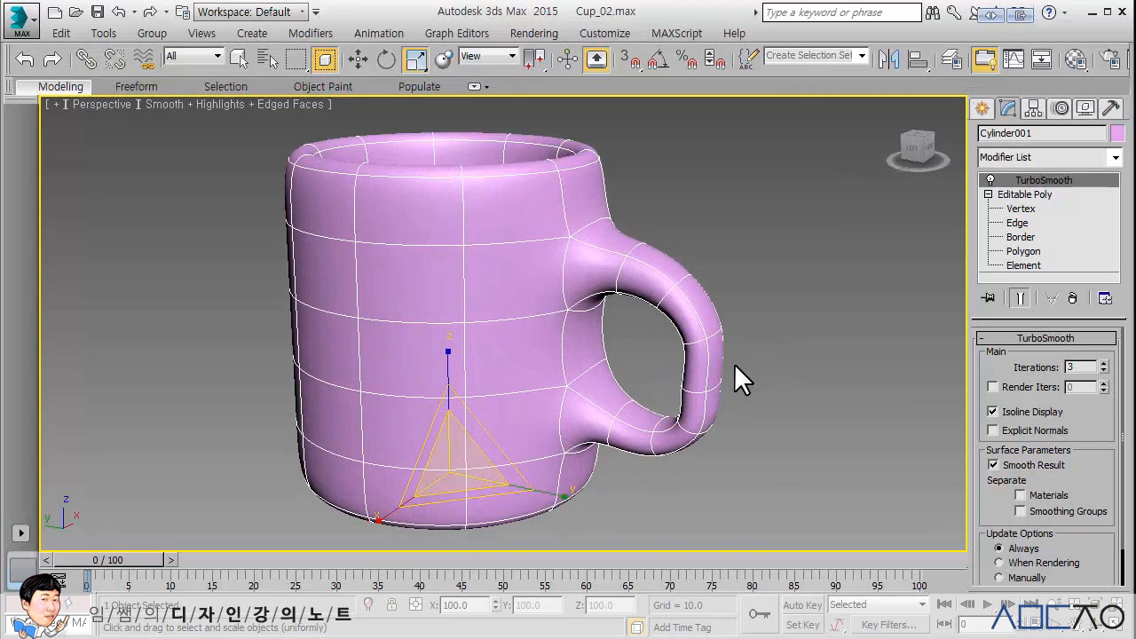
{"action": "key", "text": "alt+w"}
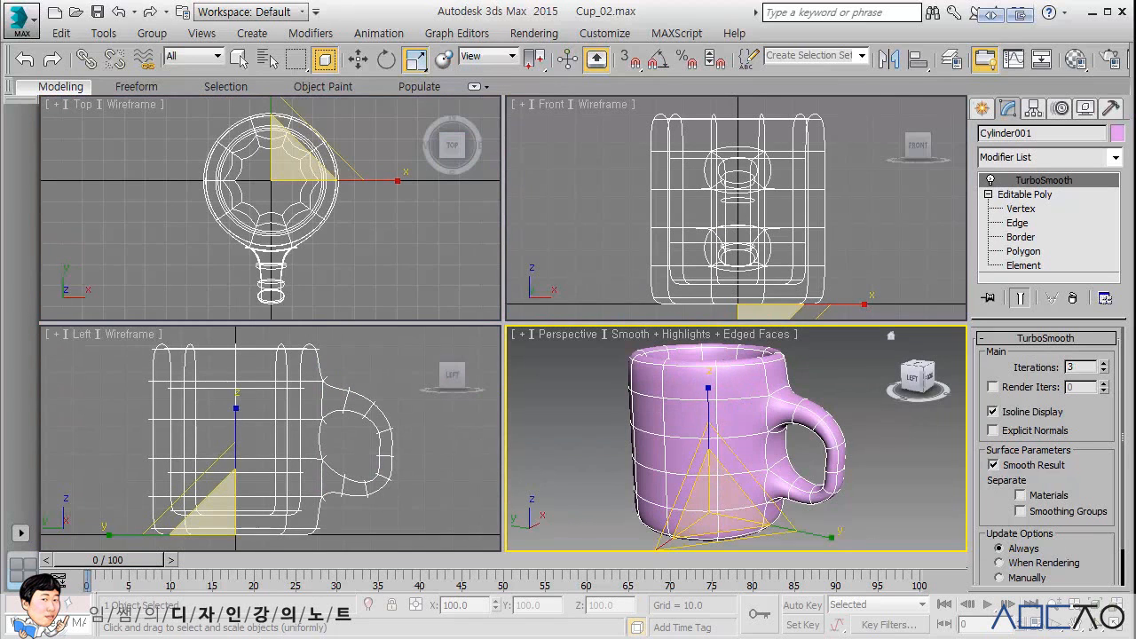